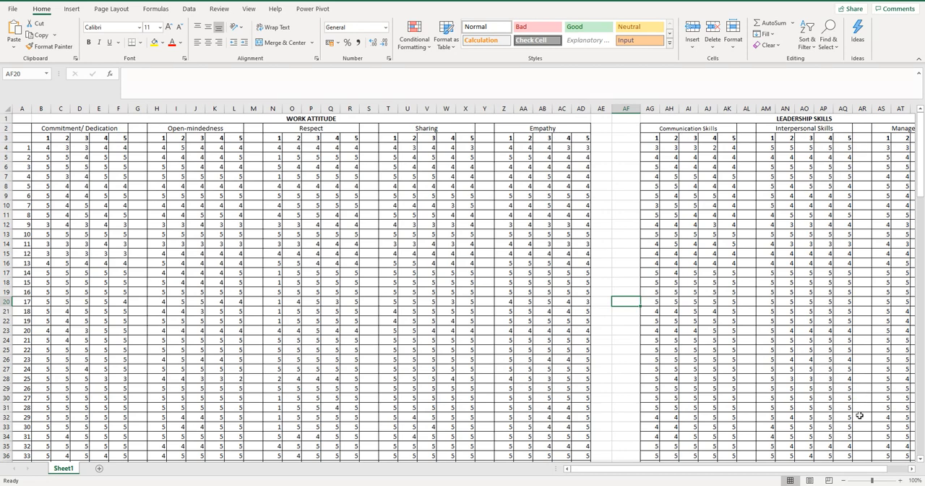
Enter a formula in G4 that averages the first respondent's Commitment/Dedication scores, B4:F4
{"action": "left_click_drag", "start_coordinate": [710, 466], "coordinate": [618, 473]}
{"action": "left_click", "coordinate": [135, 148]}
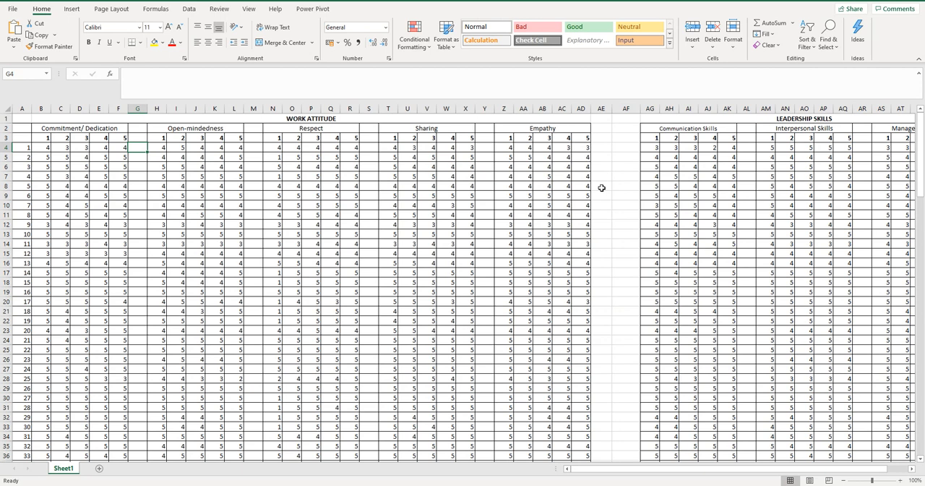
{"action": "type", "text": "="}
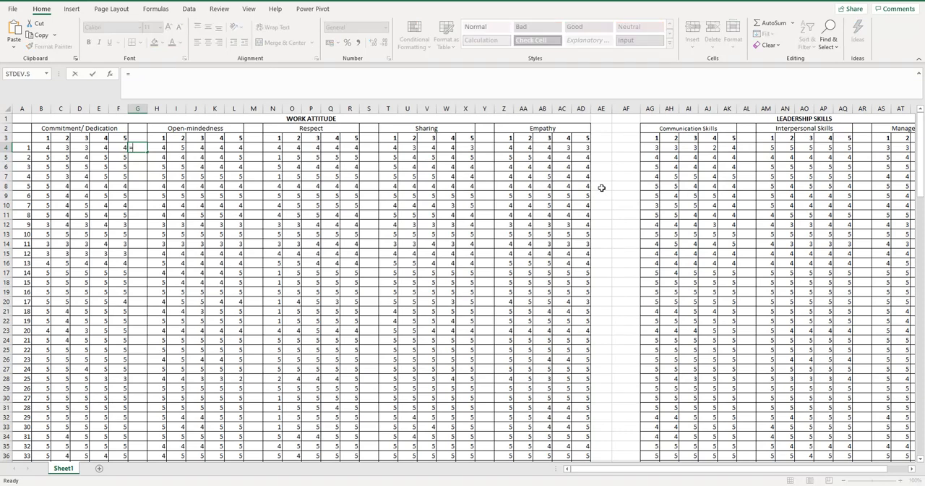
{"action": "type", "text": "av"}
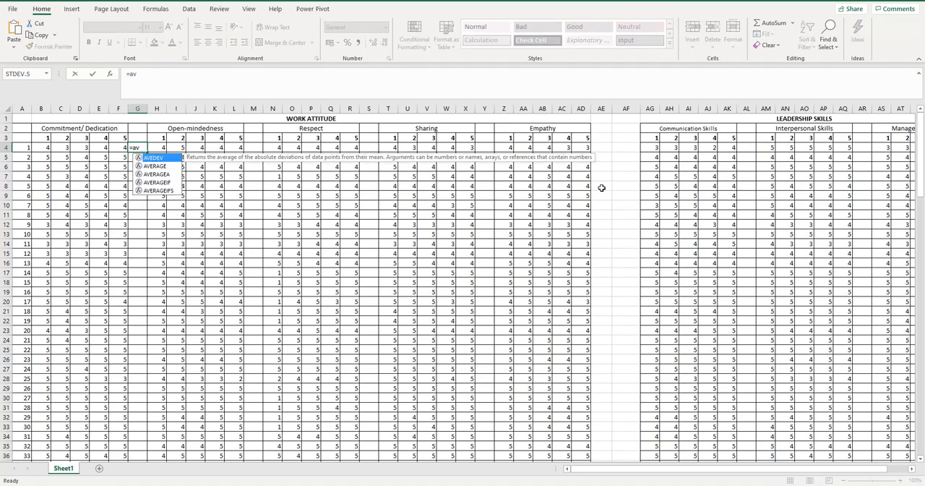
{"action": "type", "text": "erag"}
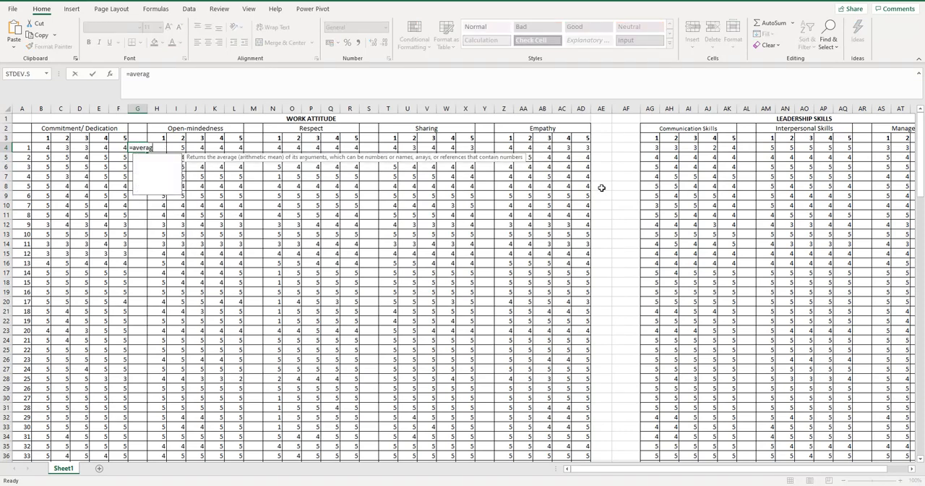
{"action": "type", "text": "e("}
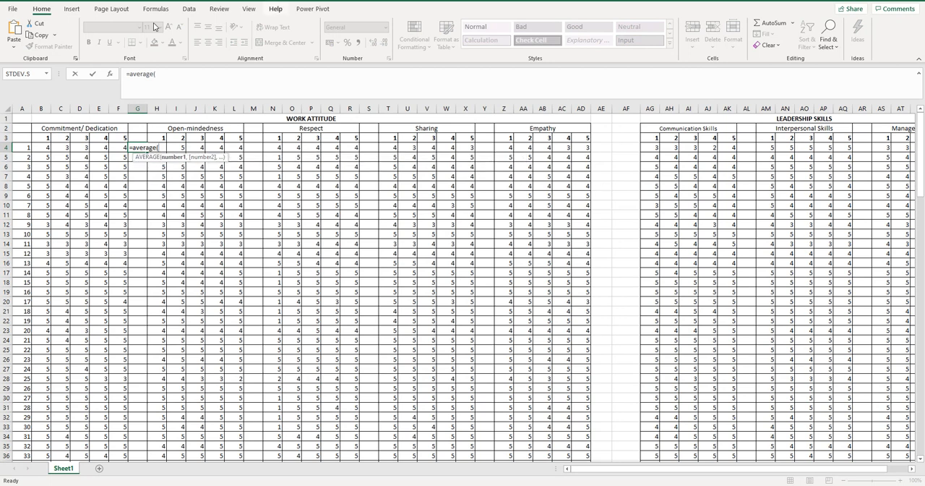
{"action": "left_click_drag", "start_coordinate": [41, 148], "coordinate": [119, 147]}
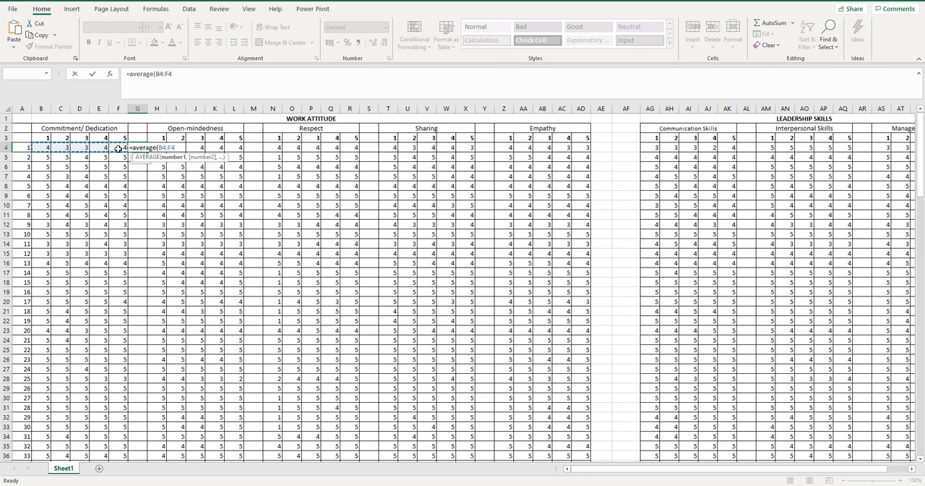
{"action": "type", "text": ")"}
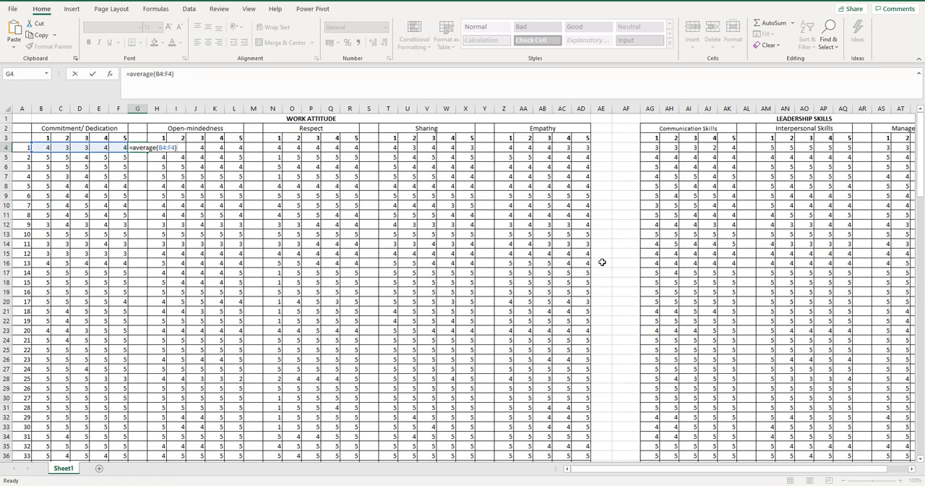
{"action": "key", "text": "Return"}
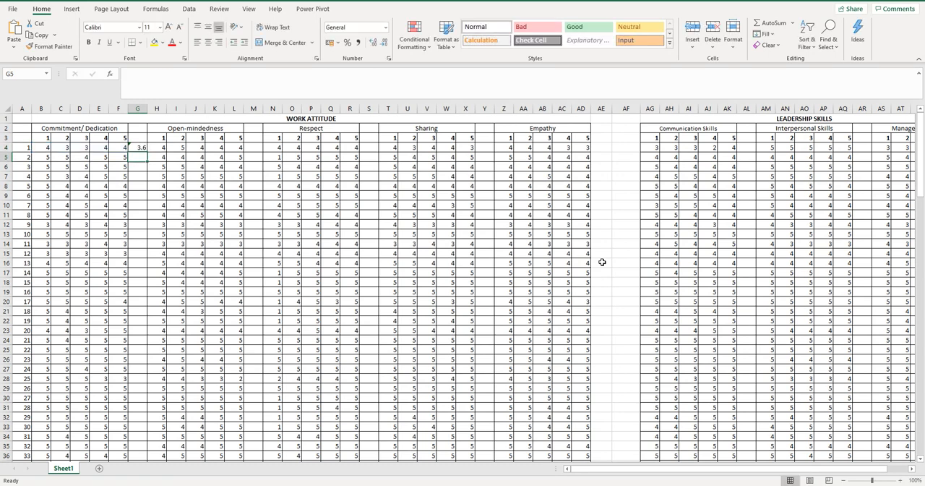
Fill the Commitment/Dedication average formula from G4 down to the last respondent in row 145
{"action": "left_click", "coordinate": [139, 147]}
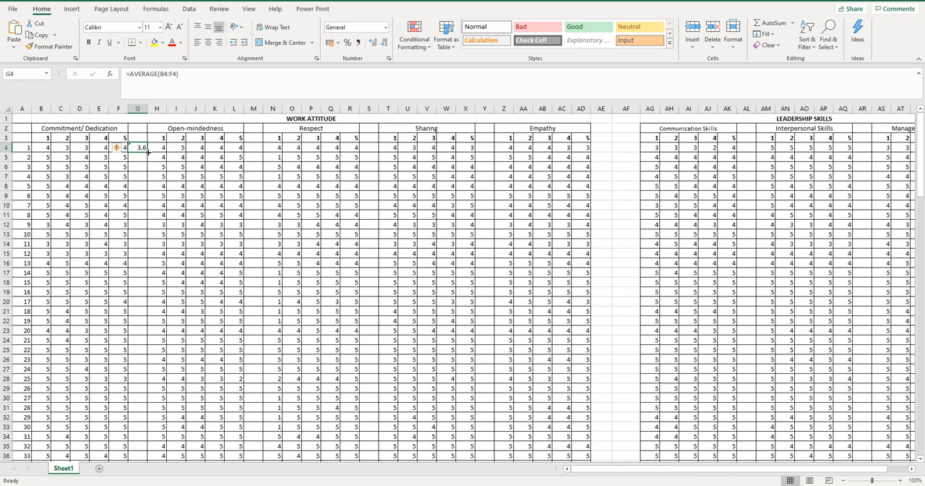
{"action": "left_click_drag", "start_coordinate": [147, 152], "coordinate": [144, 438]}
{"action": "scroll", "coordinate": [176, 395], "scroll_direction": "up", "scroll_amount": 16}
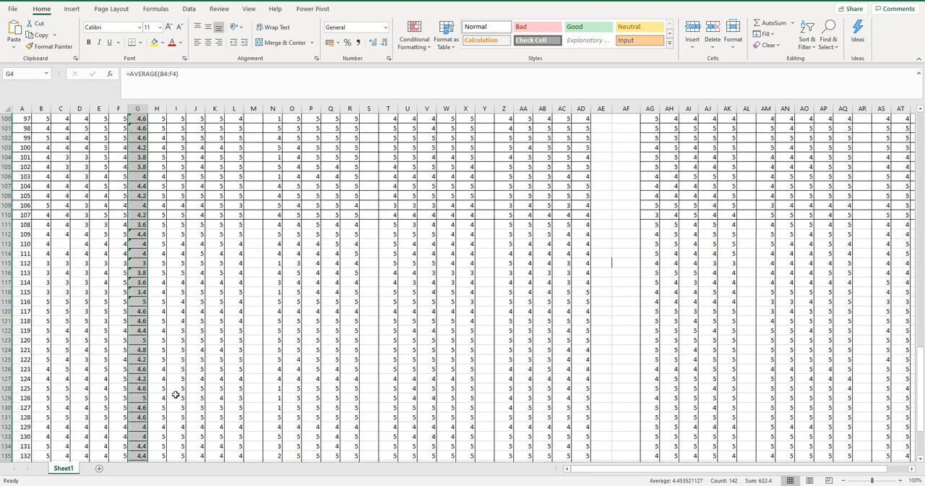
{"action": "scroll", "coordinate": [174, 383], "scroll_direction": "up", "scroll_amount": 20}
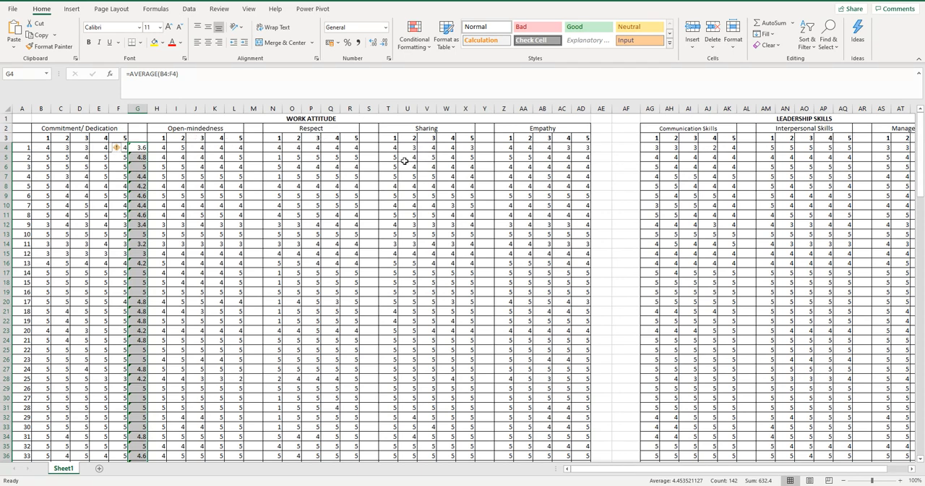
Average the Open-mindedness scores H4:L4 in M4 and fill the formula down to row 145
{"action": "left_click", "coordinate": [256, 148]}
{"action": "type", "text": "="}
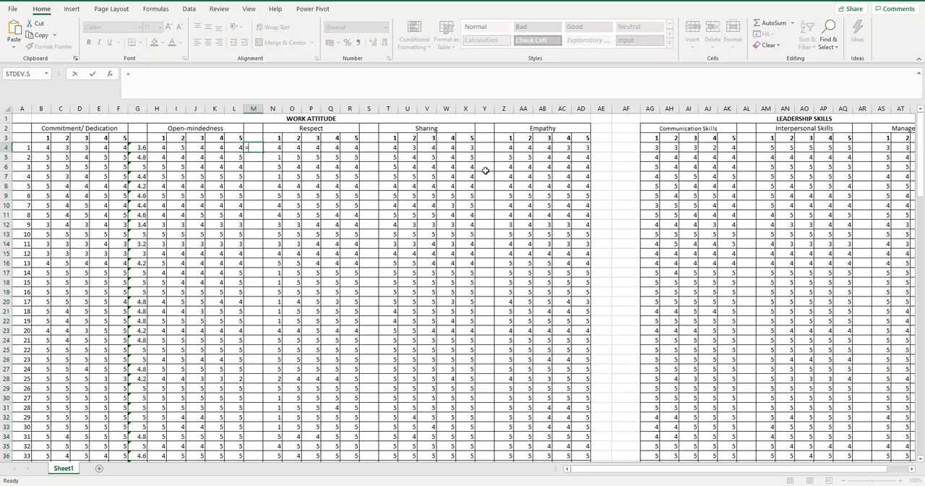
{"action": "type", "text": "average("}
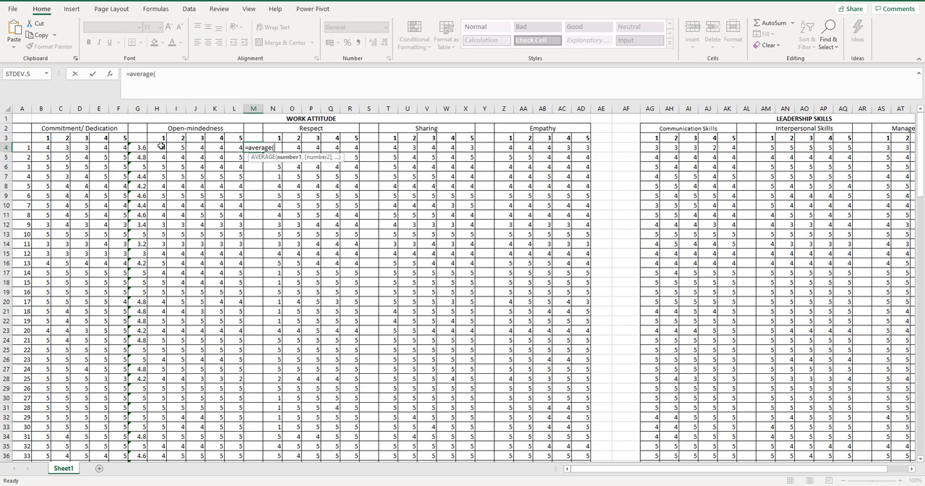
{"action": "left_click_drag", "start_coordinate": [162, 148], "coordinate": [237, 147]}
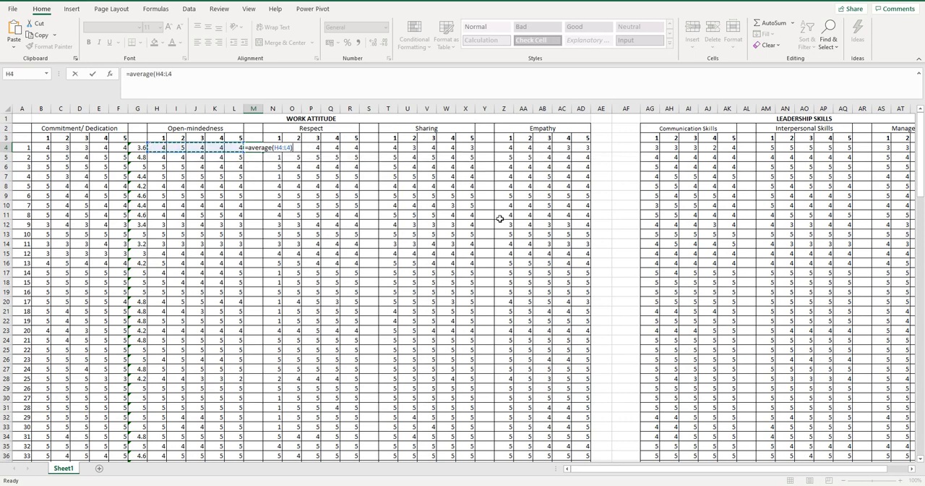
{"action": "key", "text": "Return"}
{"action": "left_click", "coordinate": [258, 147]}
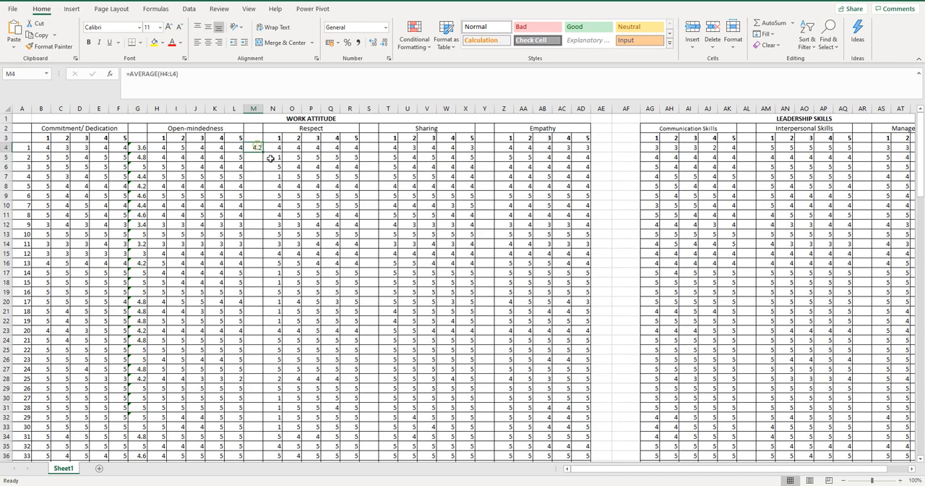
{"action": "left_click_drag", "start_coordinate": [264, 151], "coordinate": [250, 450]}
{"action": "scroll", "coordinate": [460, 339], "scroll_direction": "up", "scroll_amount": 20}
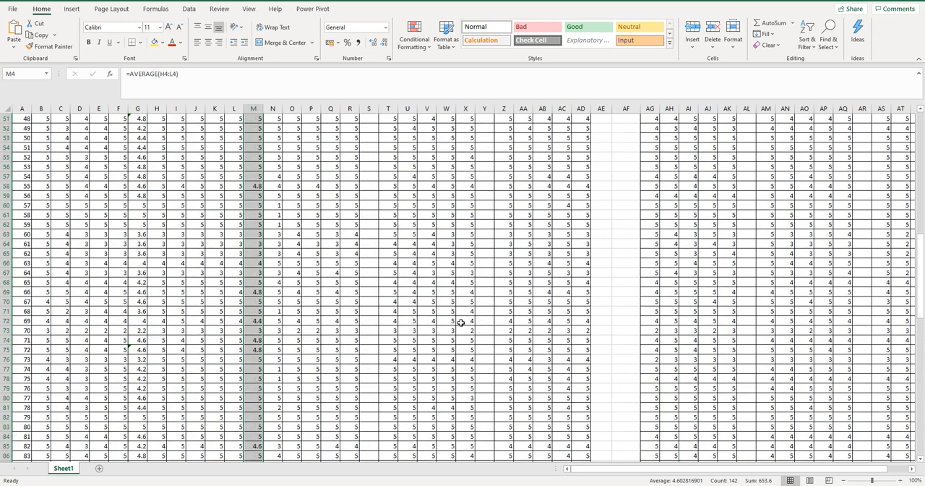
Enter a formula in S4 that averages the first respondent's Respect scores, N4:R4
{"action": "left_click", "coordinate": [367, 138]}
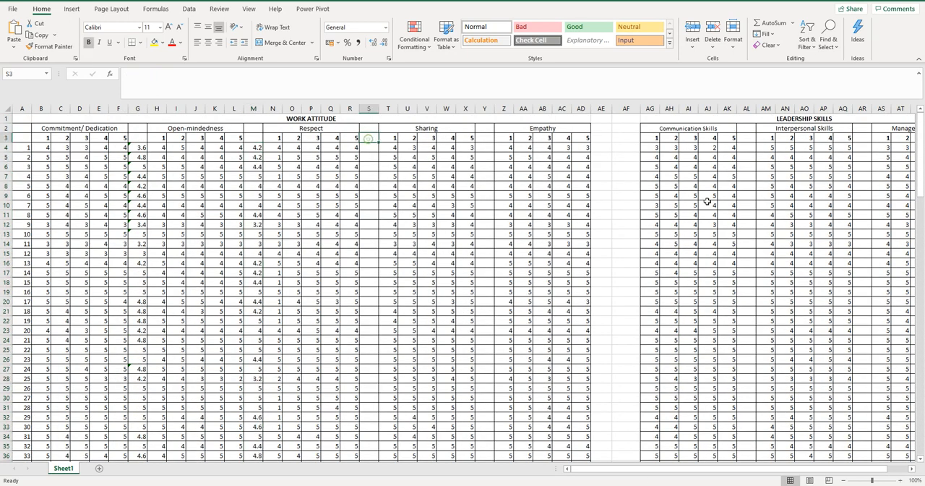
{"action": "left_click", "coordinate": [371, 148]}
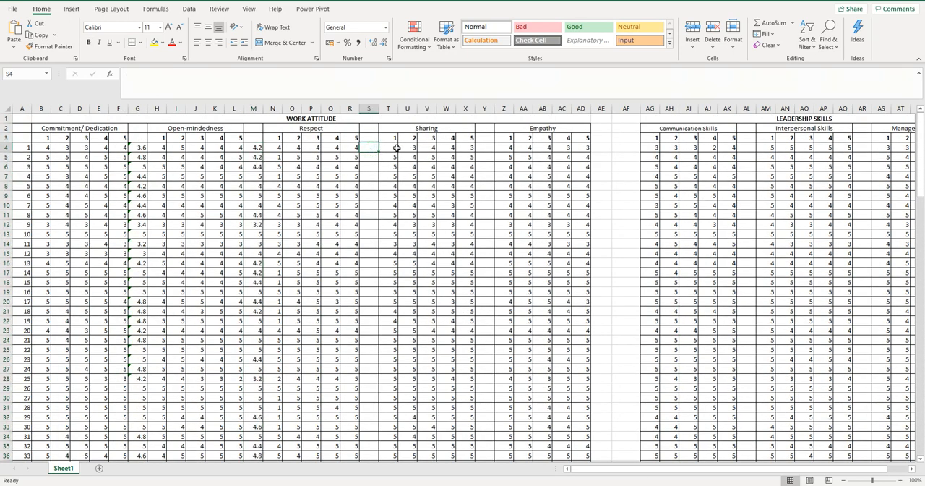
{"action": "type", "text": "=average("}
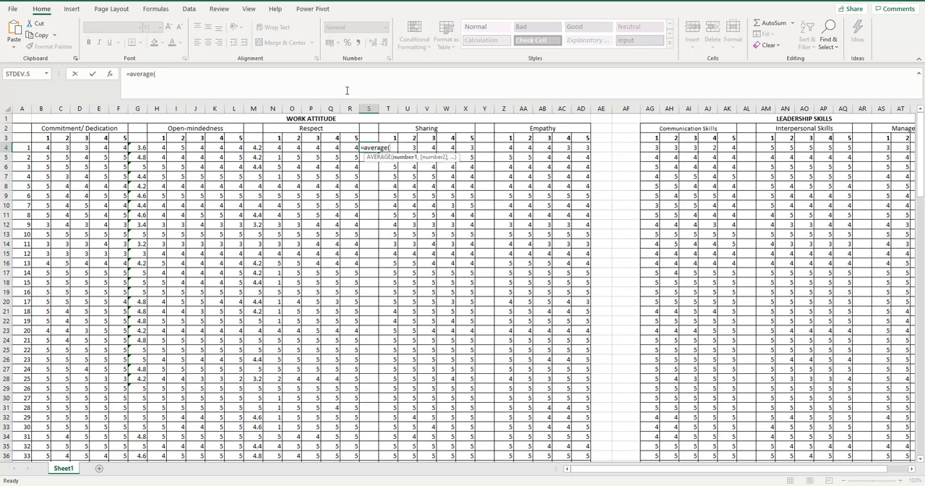
{"action": "left_click_drag", "start_coordinate": [275, 147], "coordinate": [352, 148]}
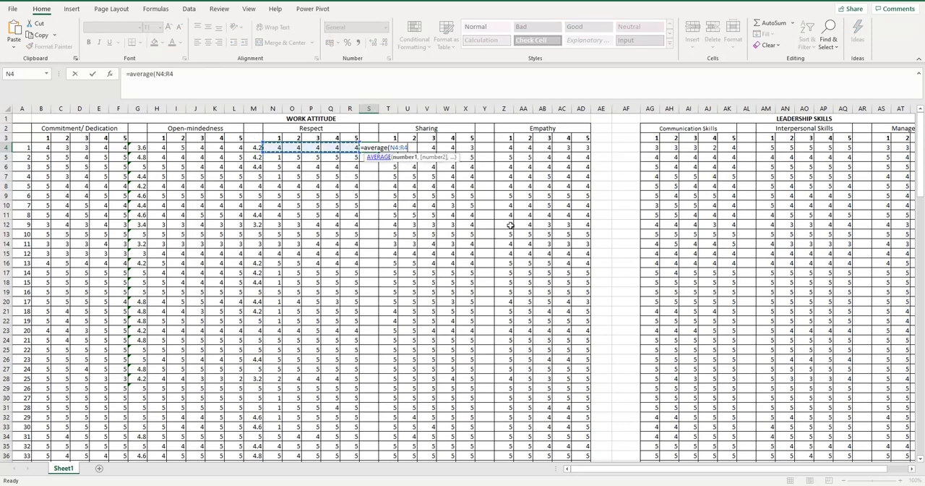
{"action": "type", "text": ")"}
{"action": "key", "text": "Return"}
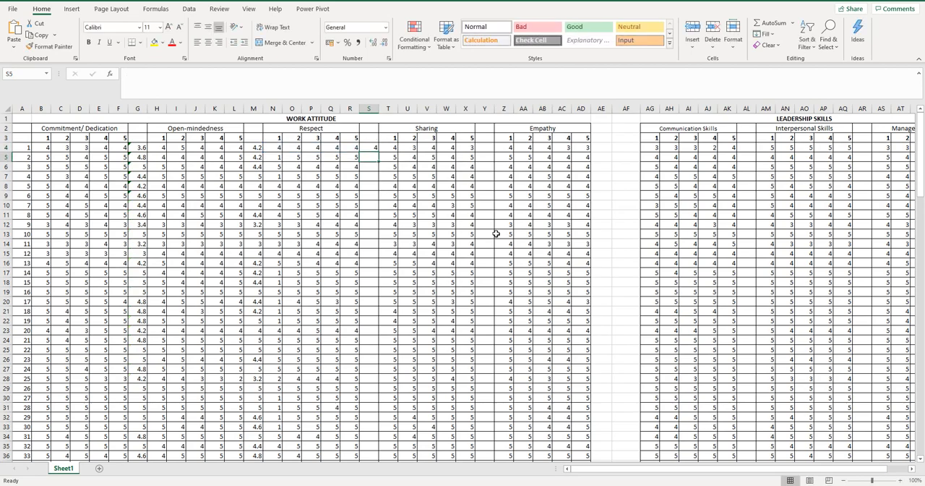
Fill the Respect average formula from S4 down to the last respondent in row 145
{"action": "left_click", "coordinate": [376, 147]}
{"action": "left_click_drag", "start_coordinate": [379, 152], "coordinate": [368, 456]}
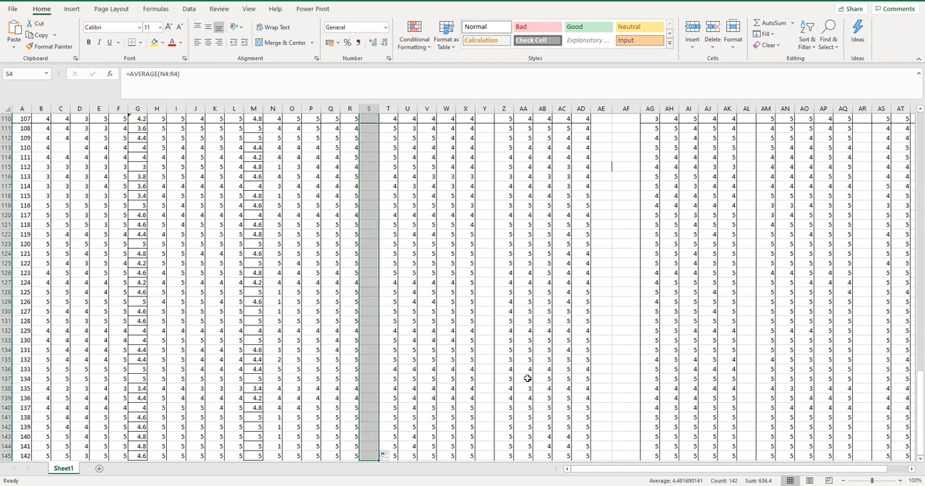
{"action": "scroll", "coordinate": [553, 362], "scroll_direction": "up", "scroll_amount": 20}
{"action": "scroll", "coordinate": [543, 328], "scroll_direction": "up", "scroll_amount": 9}
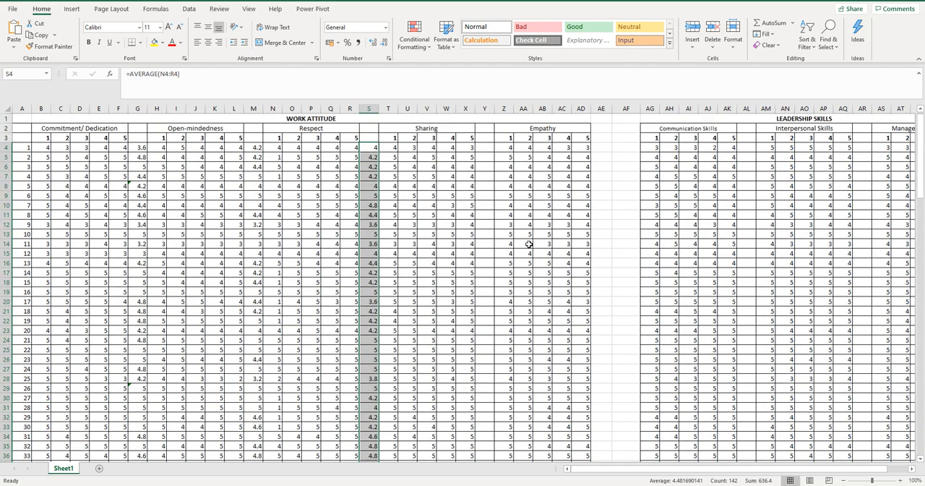
{"action": "left_click", "coordinate": [488, 138]}
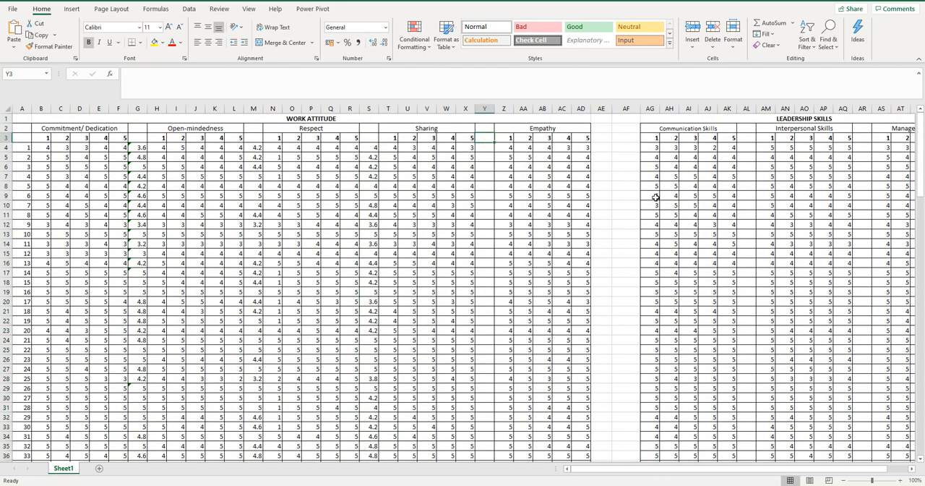
{"action": "type", "text": "=average("}
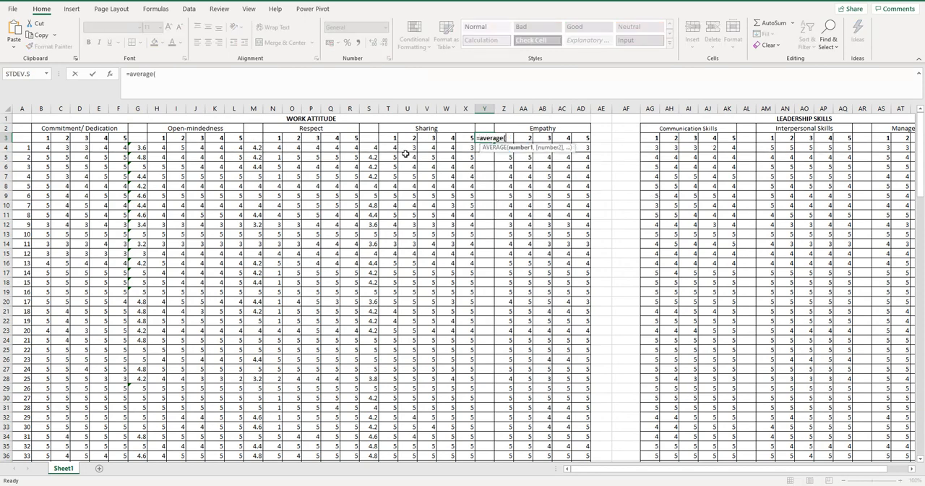
{"action": "key", "text": "BackSpace"}
{"action": "key", "text": "BackSpace"}
{"action": "key", "text": "BackSpace"}
{"action": "key", "text": "BackSpace"}
{"action": "key", "text": "BackSpace"}
{"action": "key", "text": "BackSpace"}
{"action": "key", "text": "BackSpace"}
{"action": "key", "text": "BackSpace"}
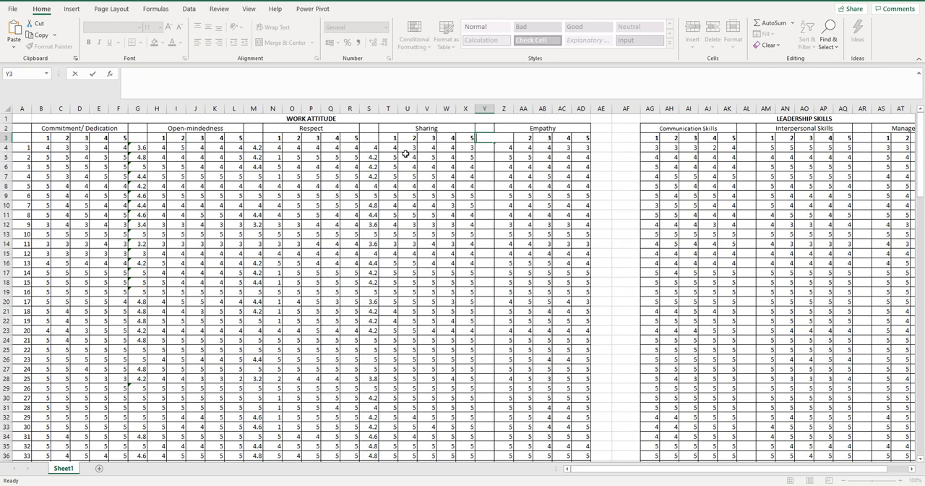
{"action": "key", "text": "Return"}
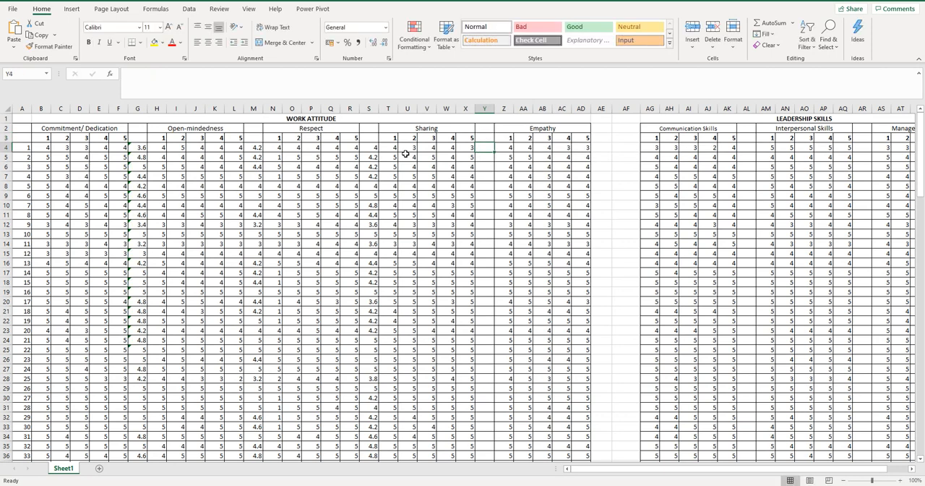
Average the Sharing scores T4:X4 in Y4 and fill the formula down to row 145
{"action": "type", "text": "=average("}
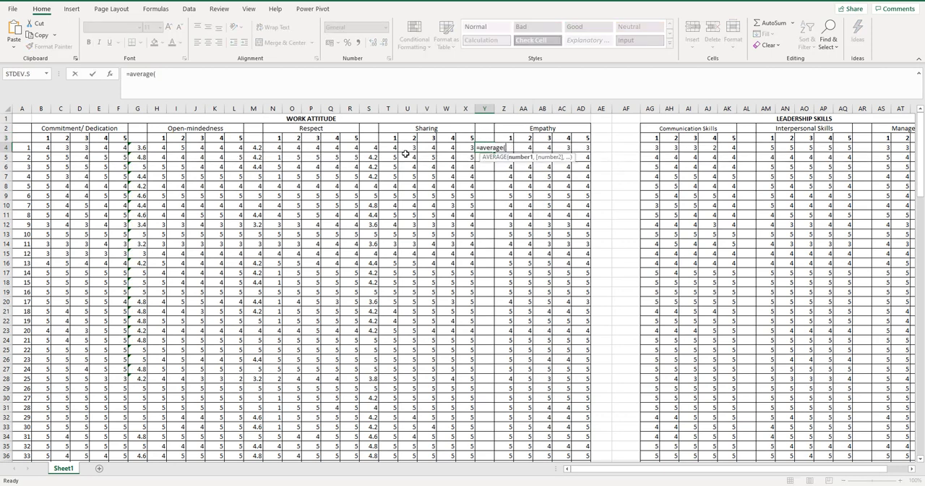
{"action": "left_click_drag", "start_coordinate": [390, 148], "coordinate": [466, 149]}
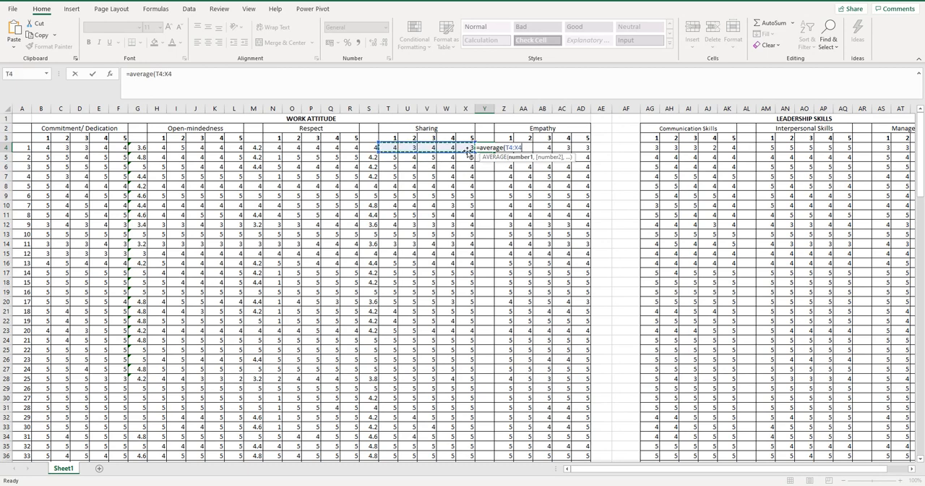
{"action": "type", "text": ")"}
{"action": "key", "text": "Return"}
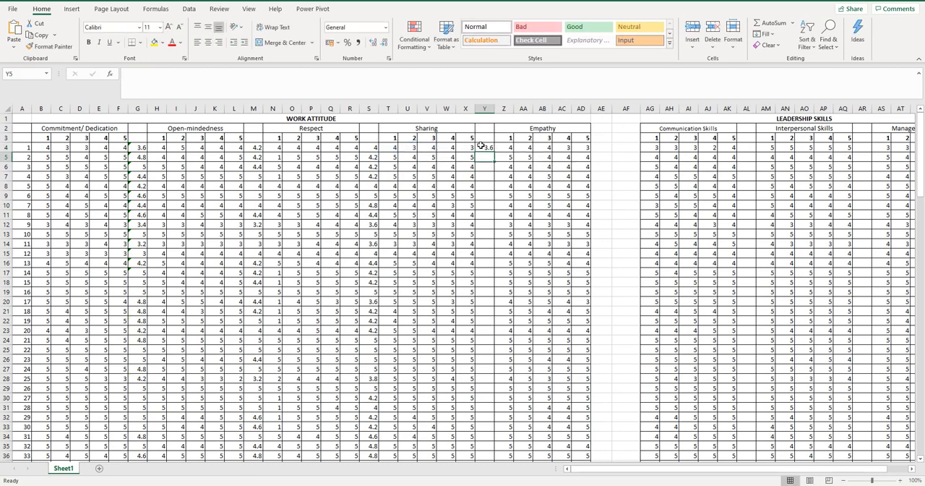
{"action": "left_click", "coordinate": [480, 146]}
{"action": "left_click_drag", "start_coordinate": [492, 206], "coordinate": [468, 447]}
{"action": "scroll", "coordinate": [645, 338], "scroll_direction": "up", "scroll_amount": 20}
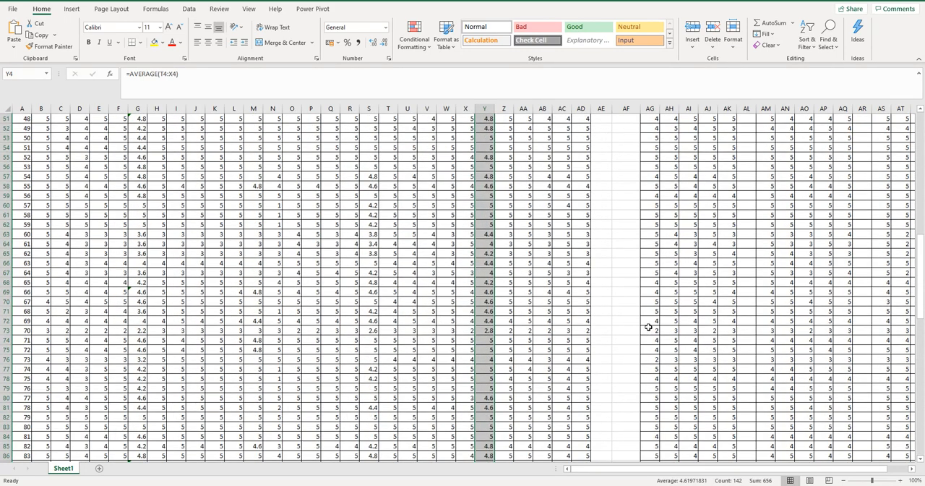
Average the Empathy scores Z4:AD4 in AE4 and fill the formula down to row 145
{"action": "left_click", "coordinate": [598, 150]}
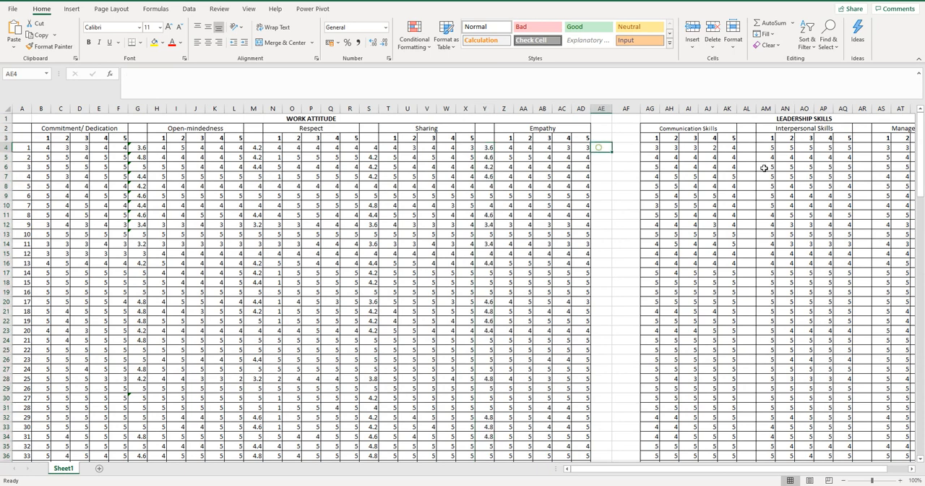
{"action": "type", "text": "=average"}
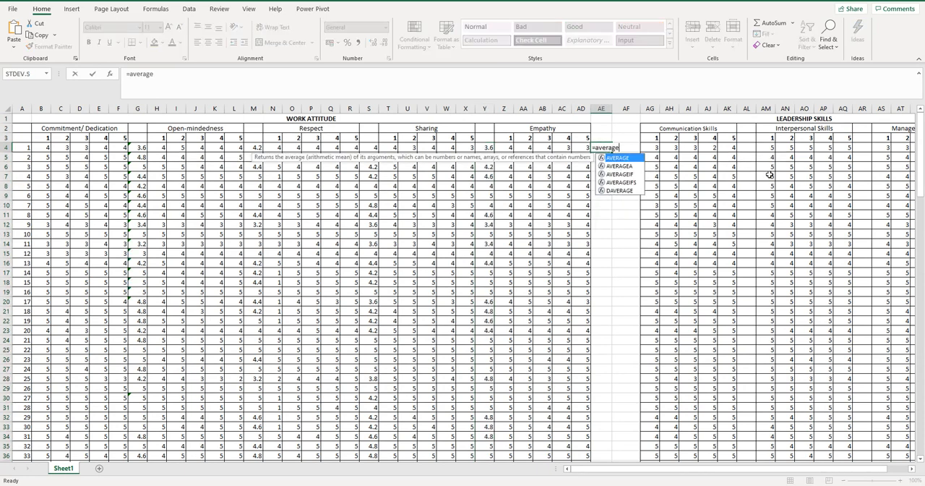
{"action": "type", "text": "("}
{"action": "left_click_drag", "start_coordinate": [510, 148], "coordinate": [579, 151]}
{"action": "key", "text": "Return"}
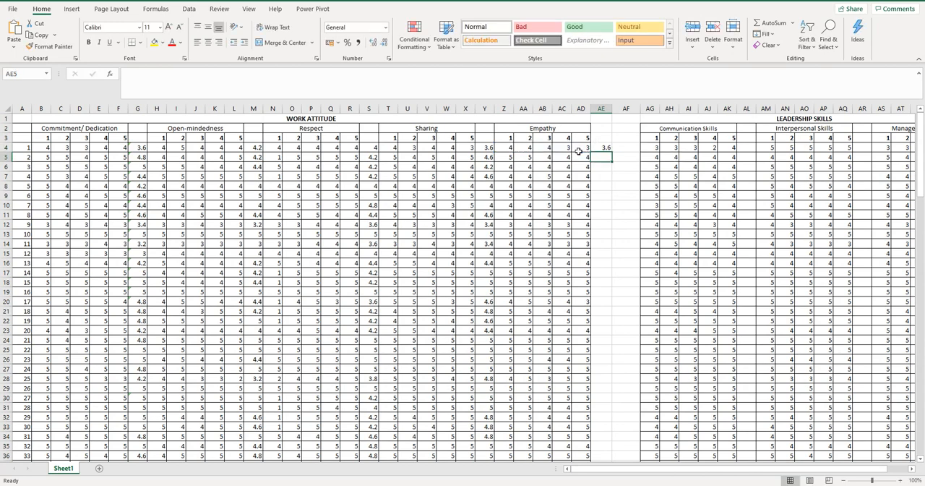
{"action": "left_click", "coordinate": [601, 149]}
{"action": "double_click", "coordinate": [611, 153]}
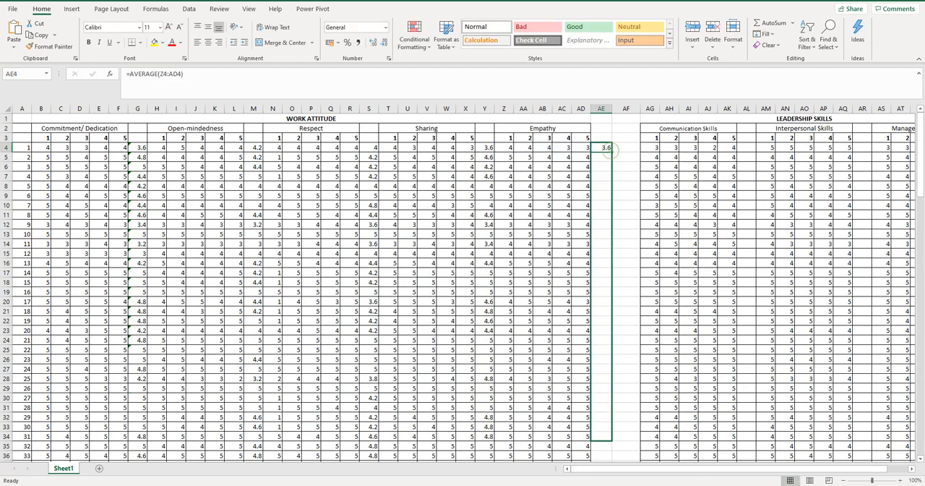
{"action": "left_click_drag", "start_coordinate": [607, 149], "coordinate": [605, 442]}
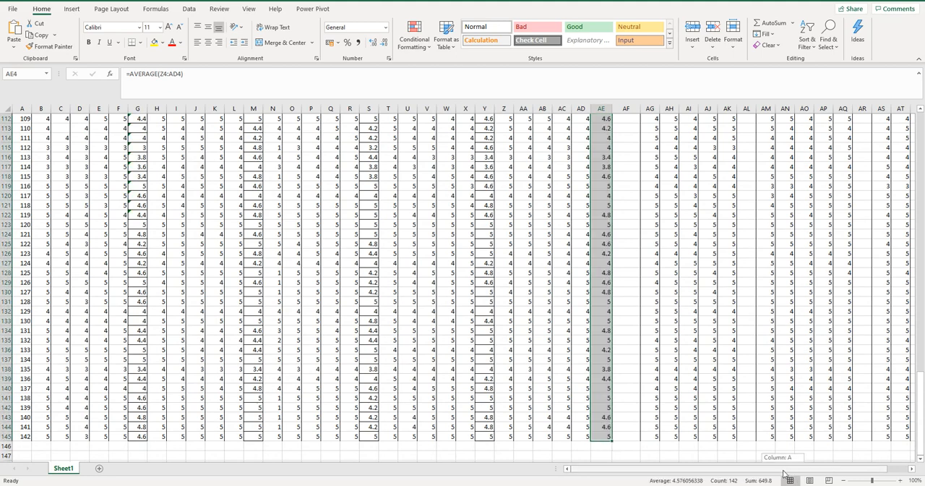
Average the Communication Skills scores AG4:AK4 in AL4 and fill the formula down to row 145
{"action": "left_click_drag", "start_coordinate": [784, 473], "coordinate": [896, 456]}
{"action": "scroll", "coordinate": [816, 325], "scroll_direction": "up", "scroll_amount": 20}
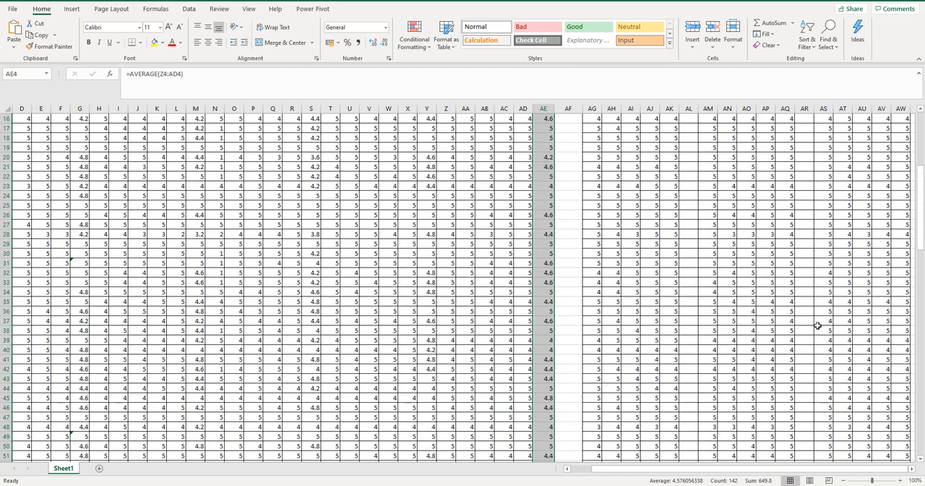
{"action": "scroll", "coordinate": [817, 326], "scroll_direction": "up", "scroll_amount": 5}
{"action": "left_click", "coordinate": [690, 146]}
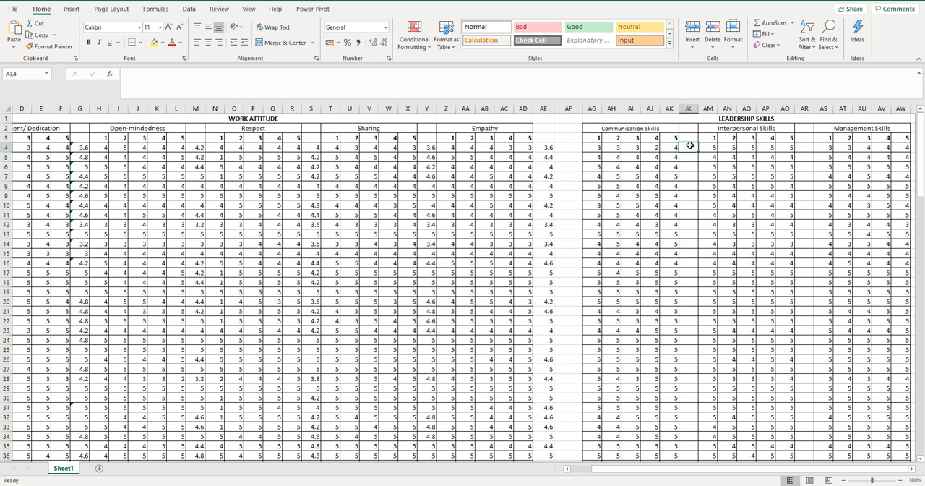
{"action": "type", "text": "=average"}
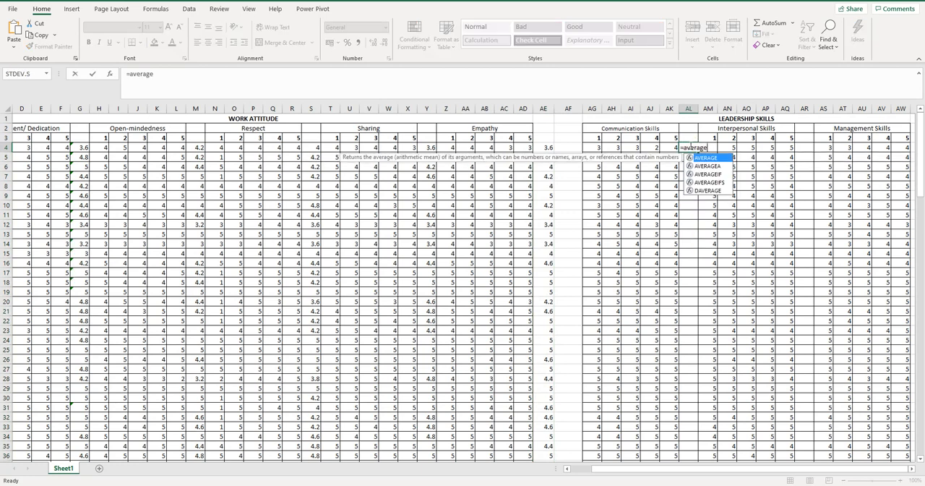
{"action": "type", "text": "("}
{"action": "left_click_drag", "start_coordinate": [597, 150], "coordinate": [670, 148]}
{"action": "type", "text": ")"}
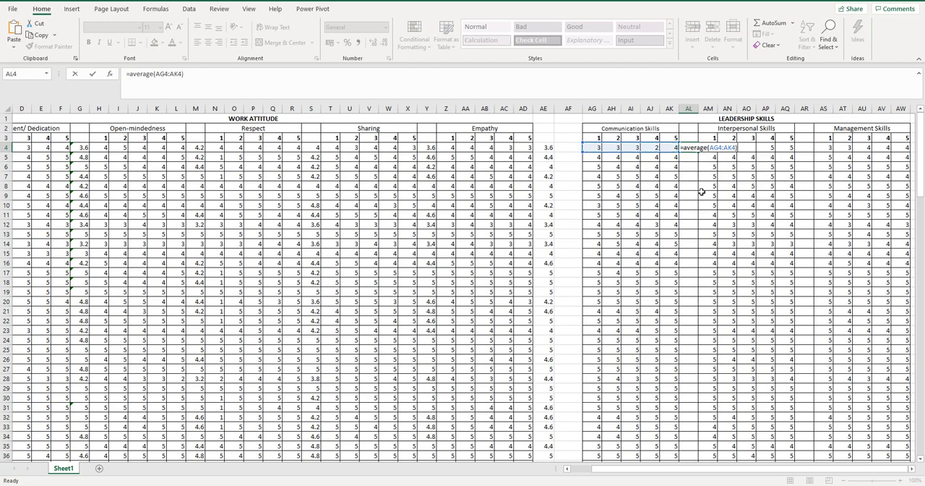
{"action": "key", "text": "Return"}
{"action": "left_click", "coordinate": [688, 145]}
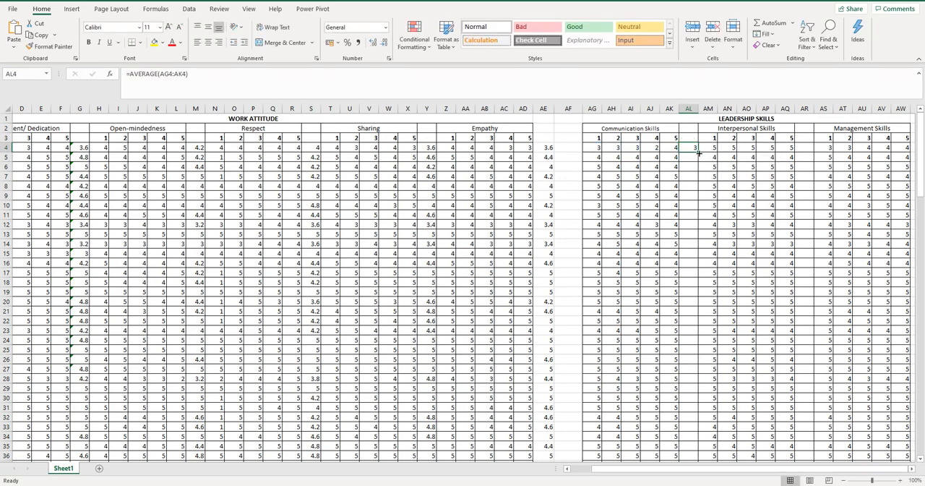
{"action": "left_click_drag", "start_coordinate": [698, 160], "coordinate": [698, 440]}
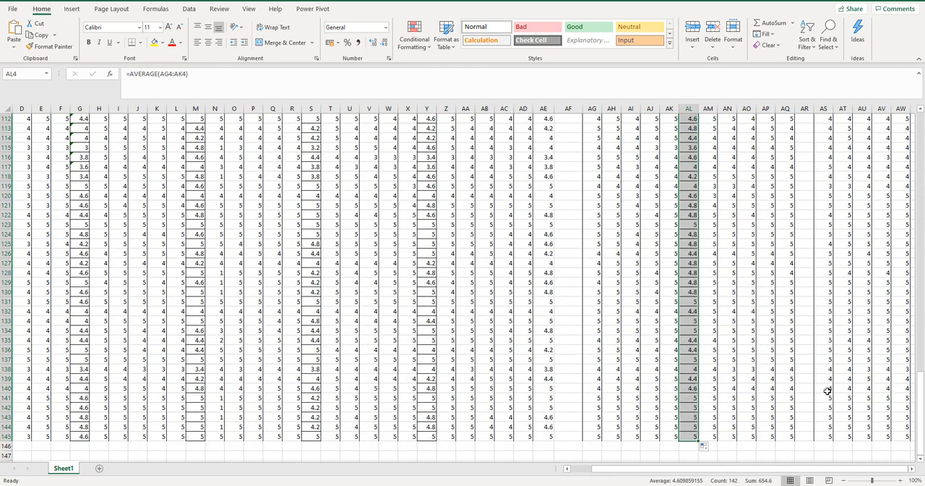
Average the Interpersonal Skills scores AM4:AQ4 in AR4 and fill the formula down to row 145
{"action": "scroll", "coordinate": [827, 391], "scroll_direction": "up", "scroll_amount": 20}
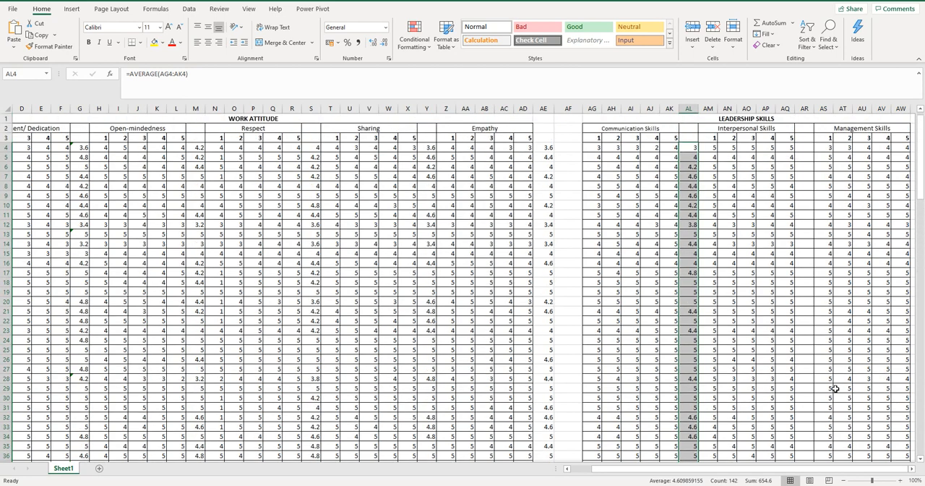
{"action": "left_click", "coordinate": [803, 148]}
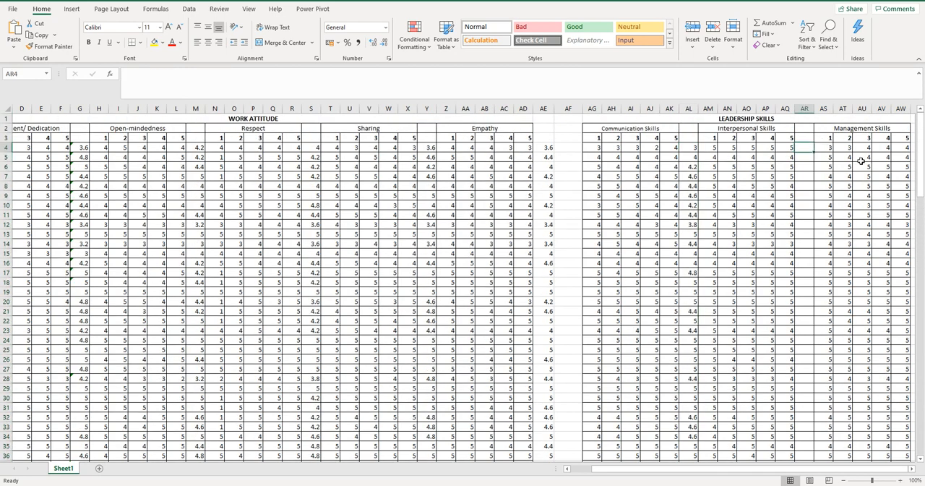
{"action": "type", "text": "=ave"}
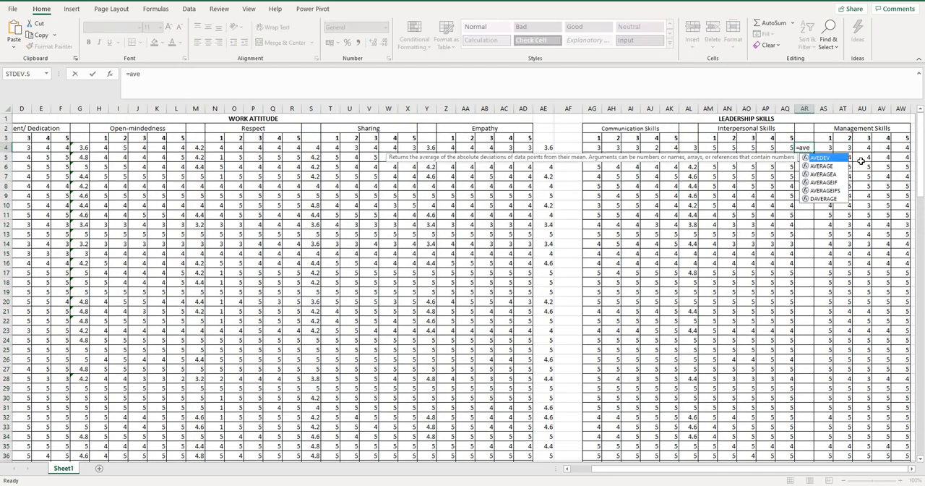
{"action": "type", "text": "rage("}
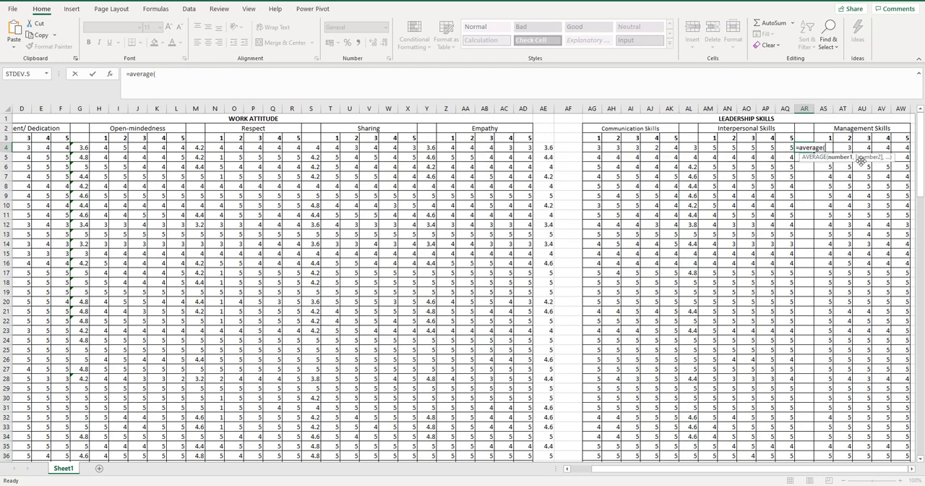
{"action": "left_click_drag", "start_coordinate": [712, 148], "coordinate": [787, 147]}
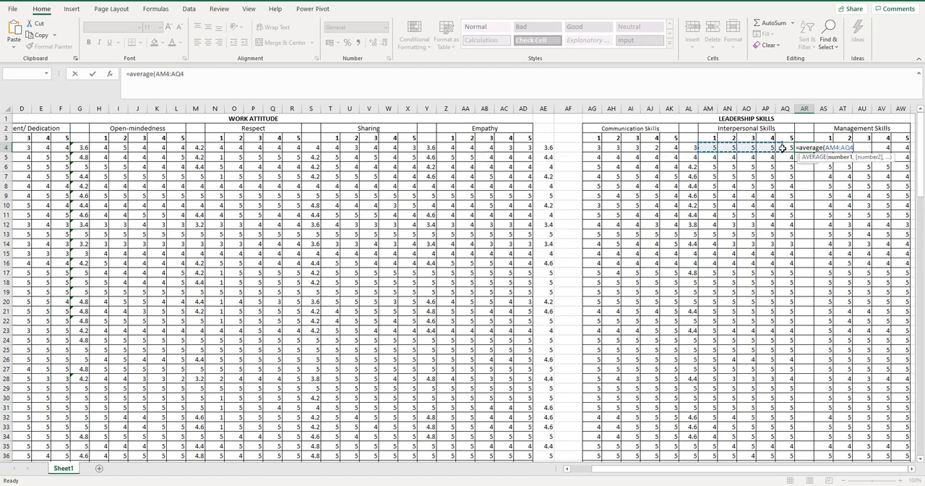
{"action": "key", "text": "Return"}
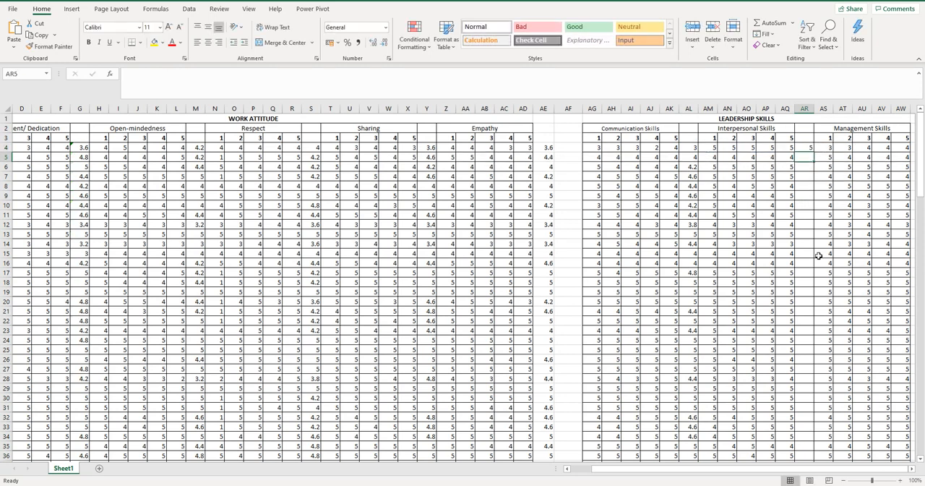
{"action": "left_click", "coordinate": [804, 148]}
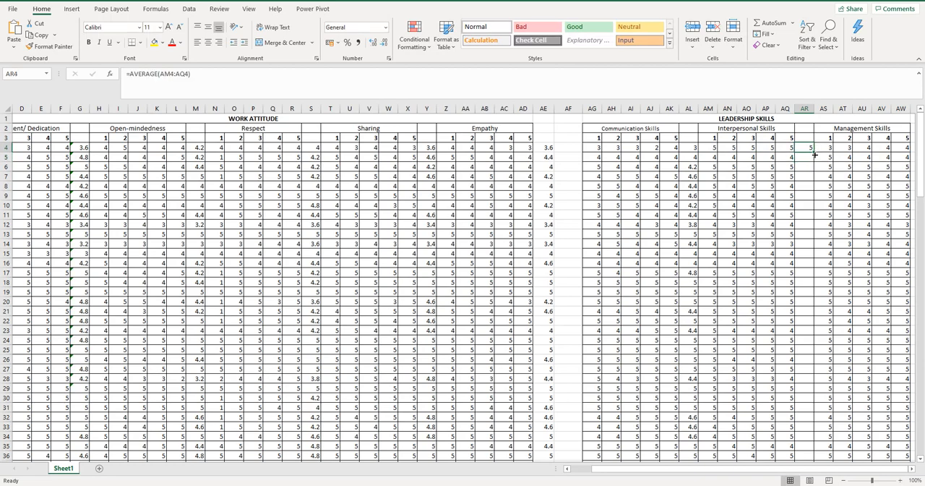
{"action": "left_click_drag", "start_coordinate": [813, 152], "coordinate": [815, 439]}
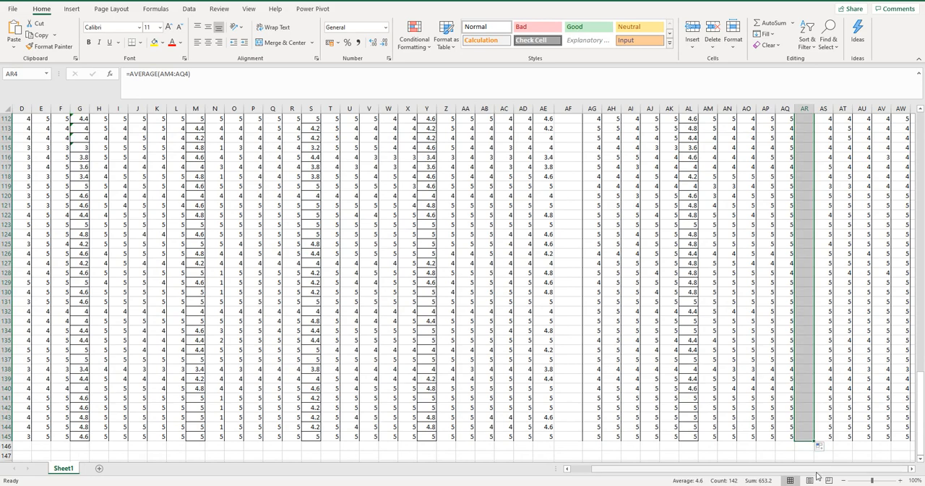
Enter a formula in AX4 to average the first respondent's Management Skills scores, AS4:AW4
{"action": "left_click", "coordinate": [911, 468]}
{"action": "left_click", "coordinate": [912, 468]}
{"action": "left_click", "coordinate": [912, 469]}
{"action": "left_click", "coordinate": [912, 468]}
{"action": "scroll", "coordinate": [891, 376], "scroll_direction": "up", "scroll_amount": 20}
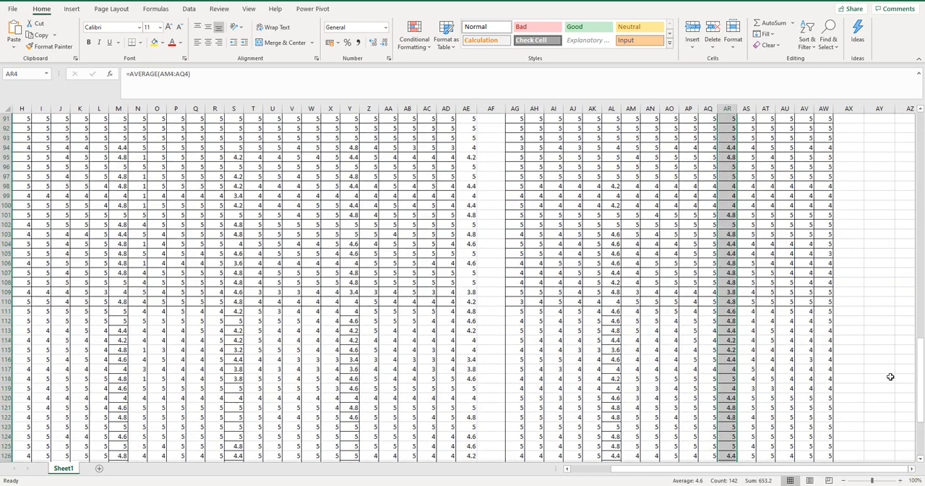
{"action": "scroll", "coordinate": [889, 376], "scroll_direction": "up", "scroll_amount": 17}
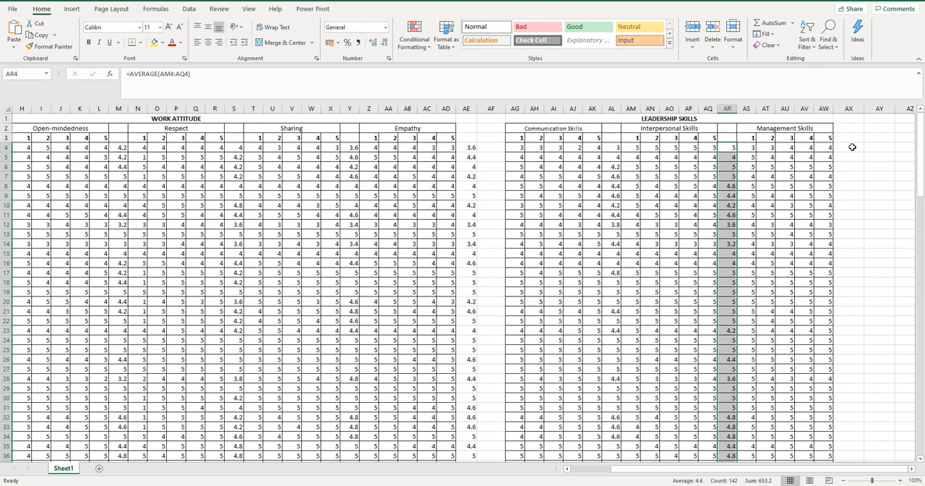
{"action": "left_click", "coordinate": [852, 147]}
{"action": "type", "text": "="}
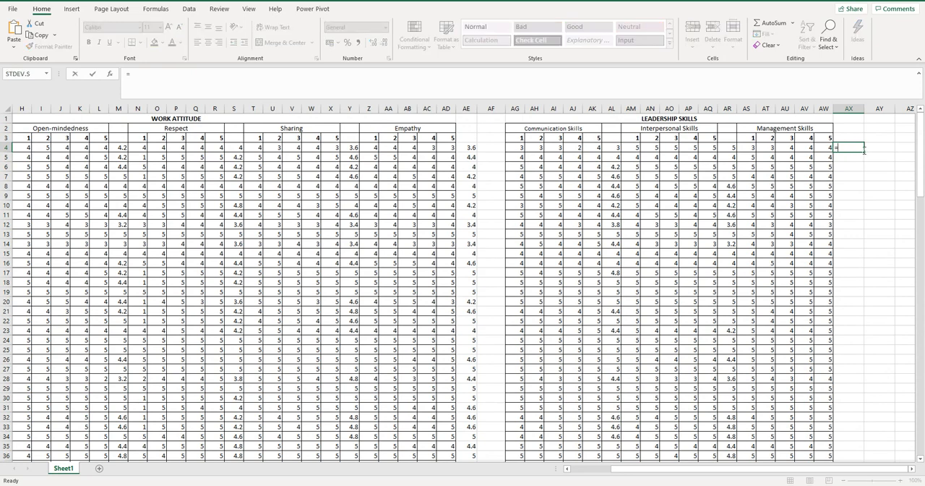
{"action": "type", "text": "averge("}
{"action": "left_click_drag", "start_coordinate": [746, 148], "coordinate": [829, 148]}
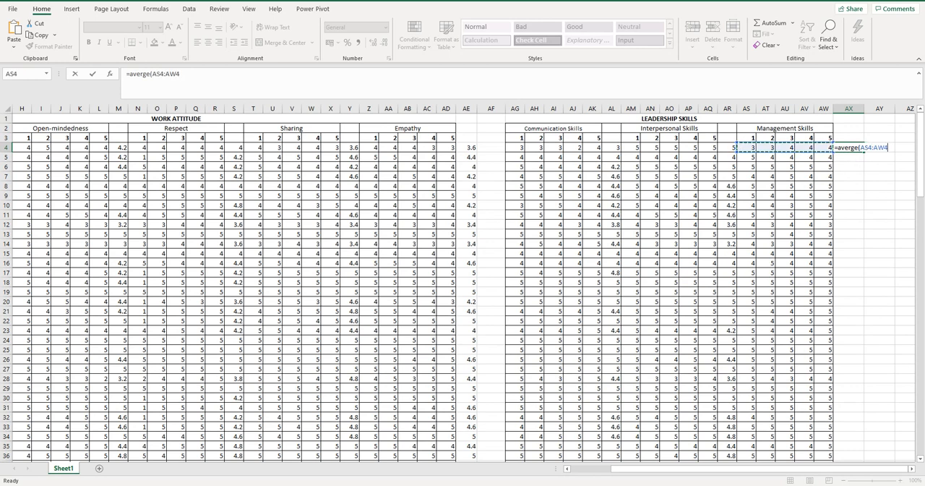
{"action": "type", "text": ")"}
{"action": "key", "text": "Return"}
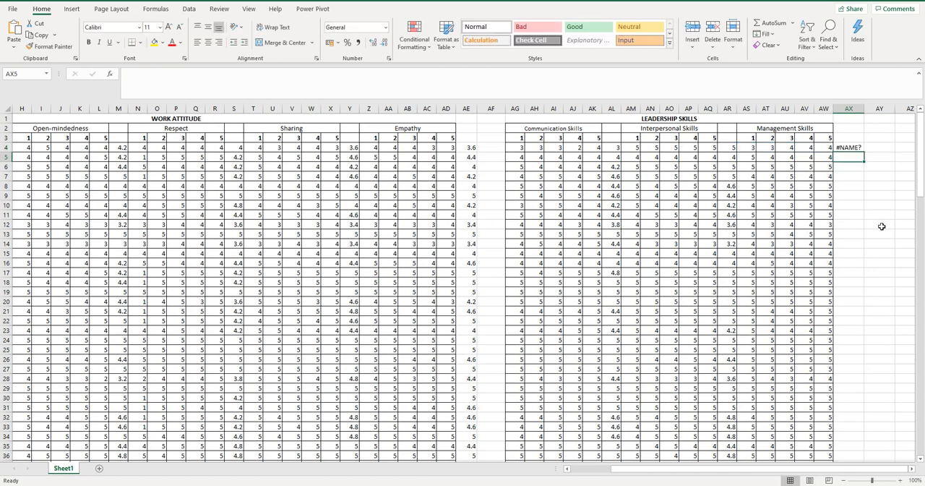
Correct the misspelled function name in AX4 to AVERAGE and fill the formula down to row 145
{"action": "left_click", "coordinate": [849, 146]}
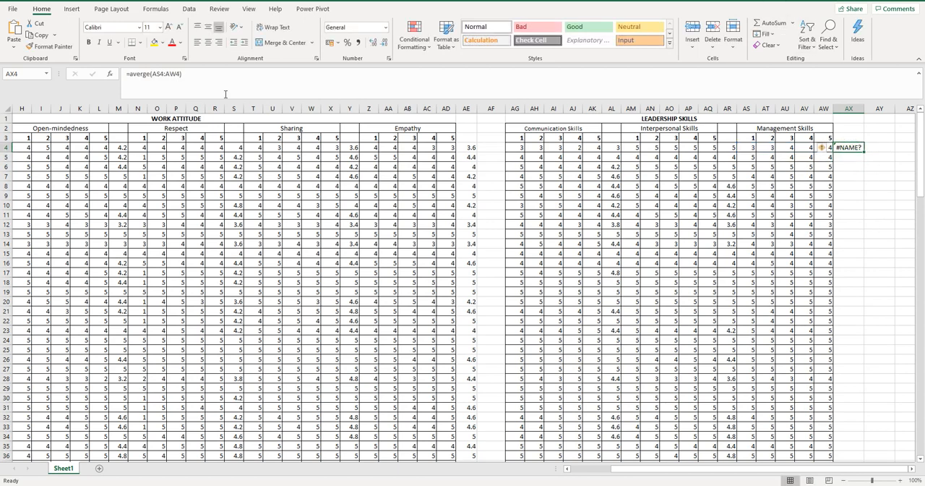
{"action": "left_click", "coordinate": [143, 74]}
{"action": "type", "text": "a"}
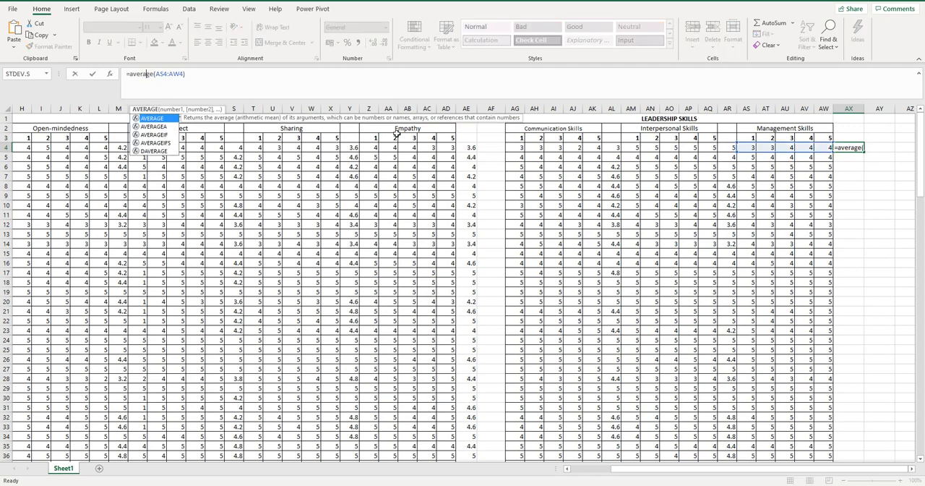
{"action": "key", "text": "Return"}
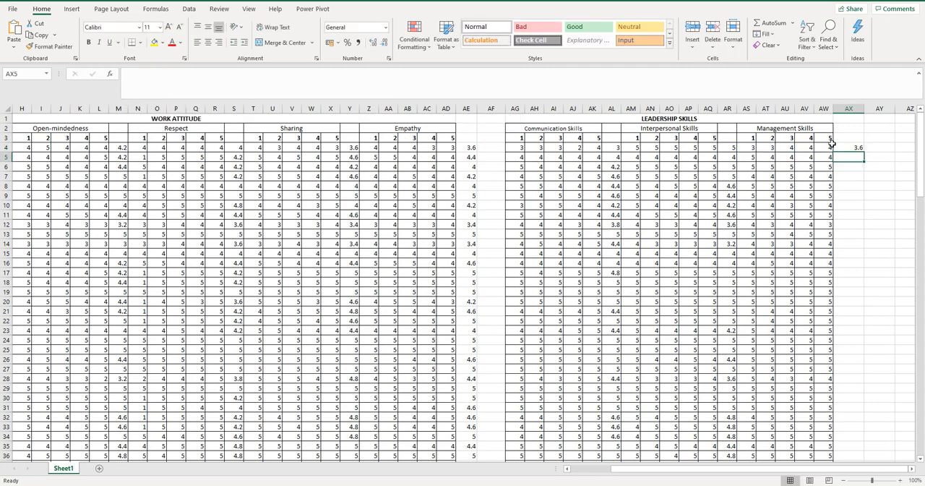
{"action": "left_click", "coordinate": [858, 148]}
{"action": "left_click_drag", "start_coordinate": [859, 148], "coordinate": [842, 452]}
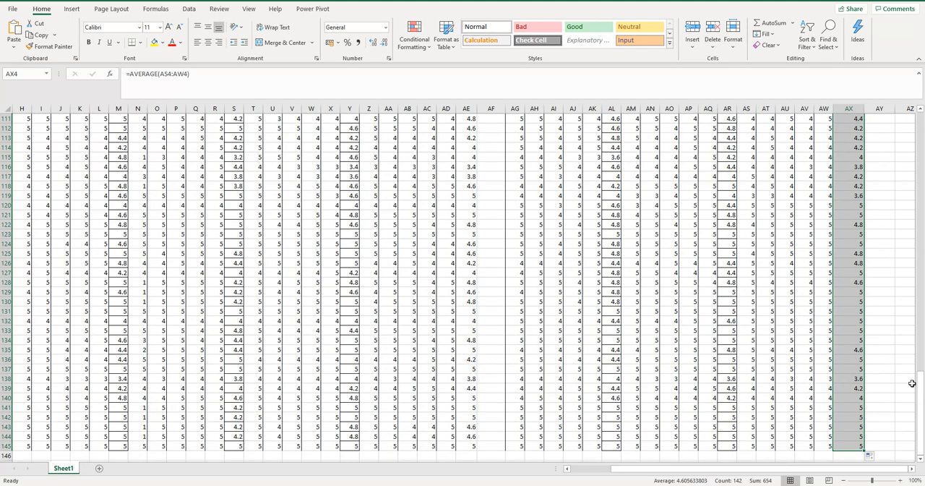
Add a new blank worksheet after Sheet1
{"action": "left_click_drag", "start_coordinate": [920, 383], "coordinate": [909, 121]}
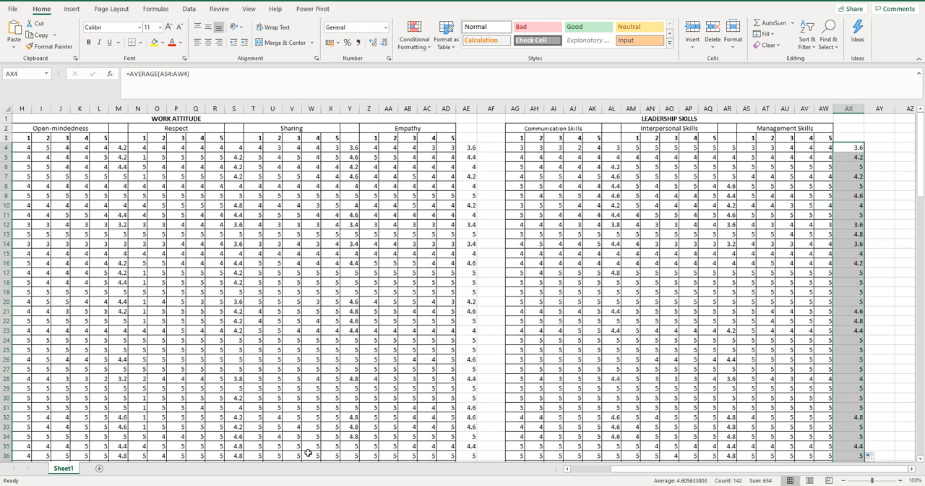
{"action": "left_click_drag", "start_coordinate": [653, 470], "coordinate": [574, 471]}
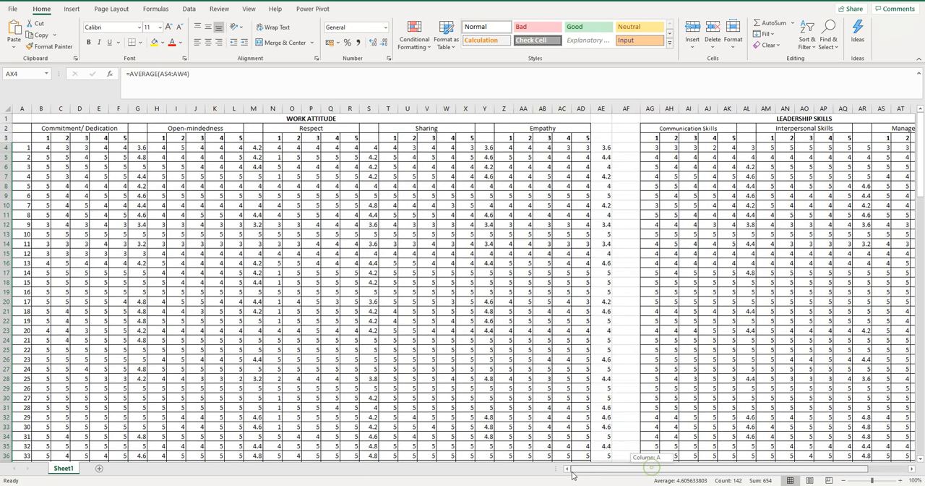
{"action": "left_click", "coordinate": [100, 469]}
Copy the Commitment/Dedication averages in G4:G145 on Sheet1
{"action": "left_click", "coordinate": [59, 468]}
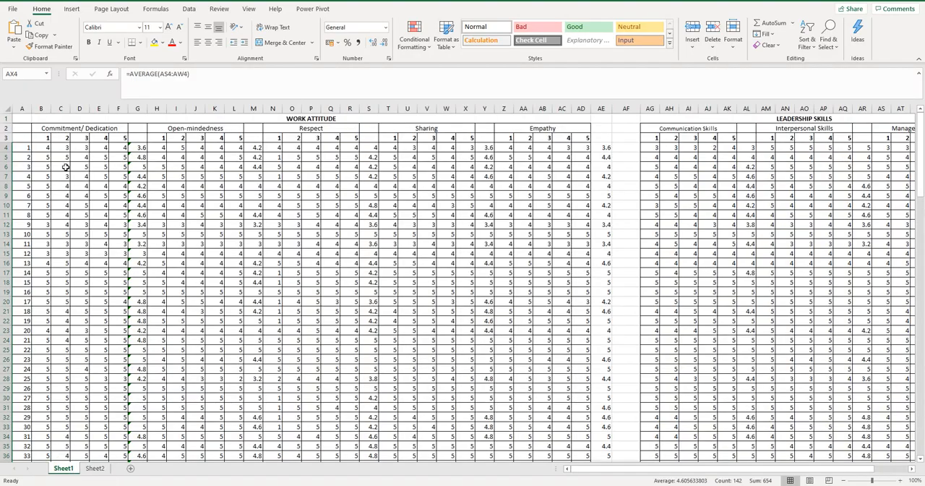
{"action": "left_click_drag", "start_coordinate": [133, 147], "coordinate": [142, 446]}
{"action": "right_click", "coordinate": [142, 446]}
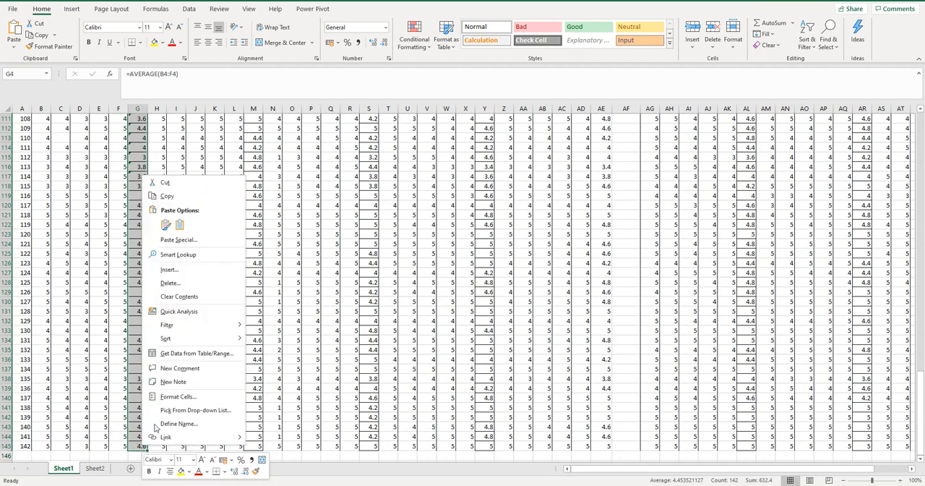
{"action": "left_click", "coordinate": [167, 196]}
Paste the copied Commitment/Dedication averages as values only into Sheet2, starting at A2
{"action": "scroll", "coordinate": [167, 217], "scroll_direction": "up", "scroll_amount": 20}
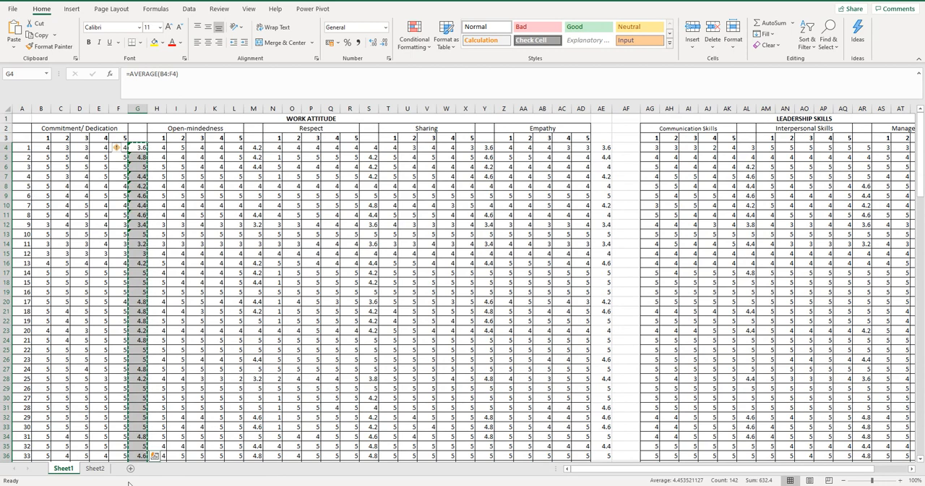
{"action": "left_click", "coordinate": [99, 470]}
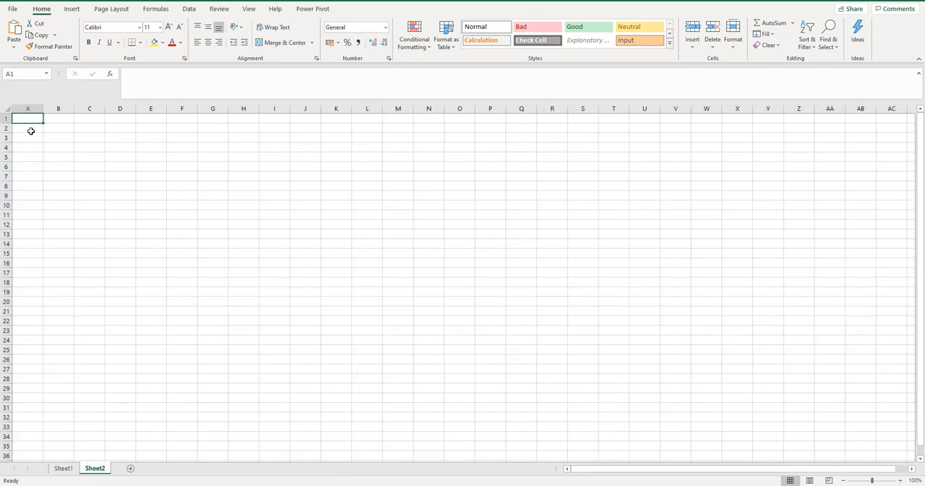
{"action": "left_click", "coordinate": [31, 128]}
{"action": "left_click", "coordinate": [32, 120]}
{"action": "left_click", "coordinate": [33, 130]}
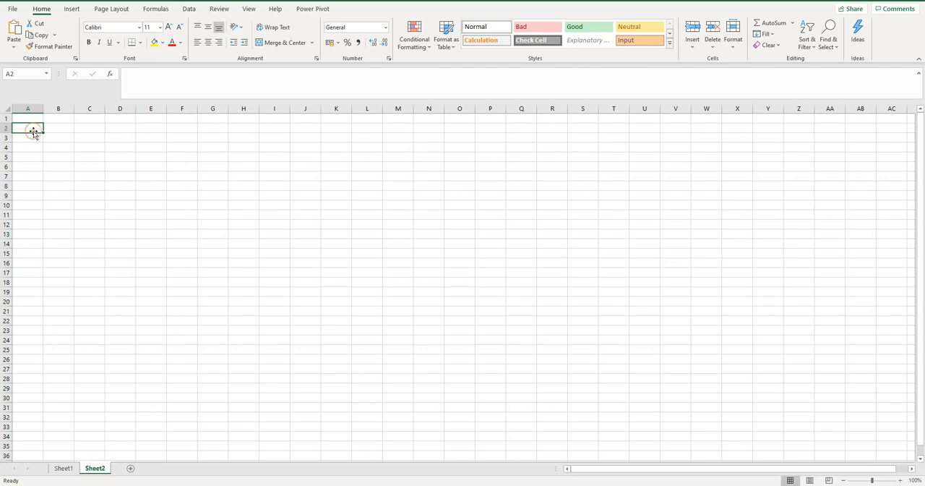
{"action": "right_click", "coordinate": [34, 128]}
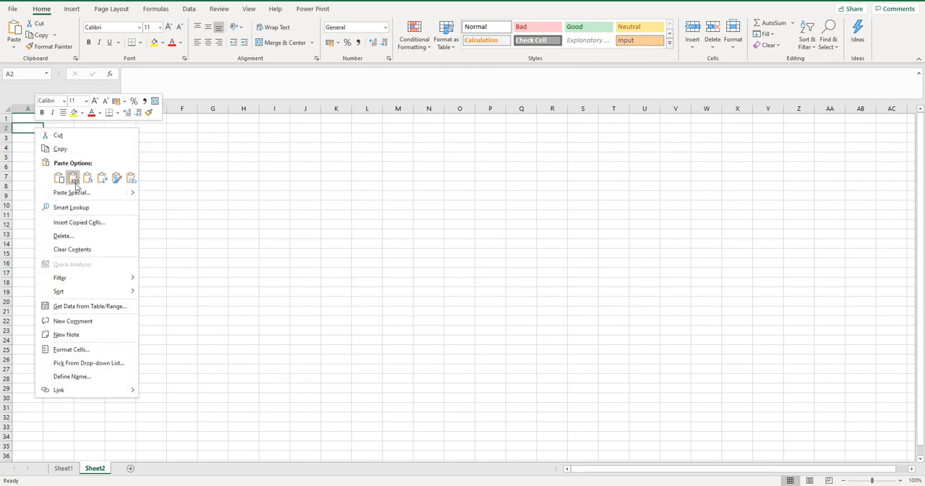
{"action": "left_click", "coordinate": [74, 178]}
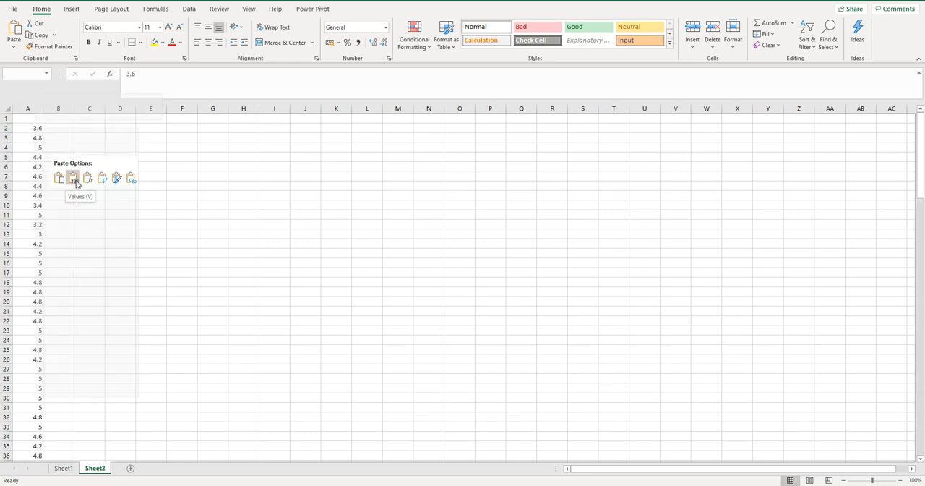
Enter the heading Commitment/Dedication in A1 of Sheet2 and fit column A's width to it
{"action": "left_click", "coordinate": [33, 115]}
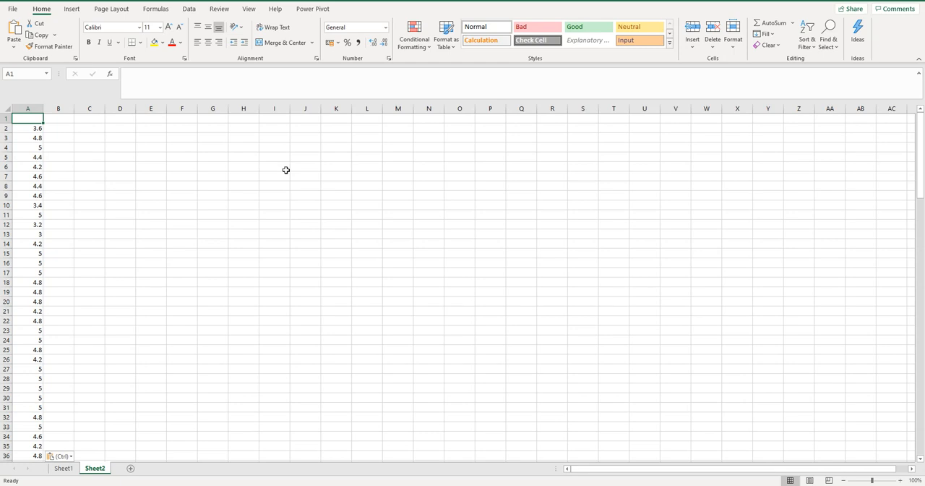
{"action": "type", "text": "Comm"}
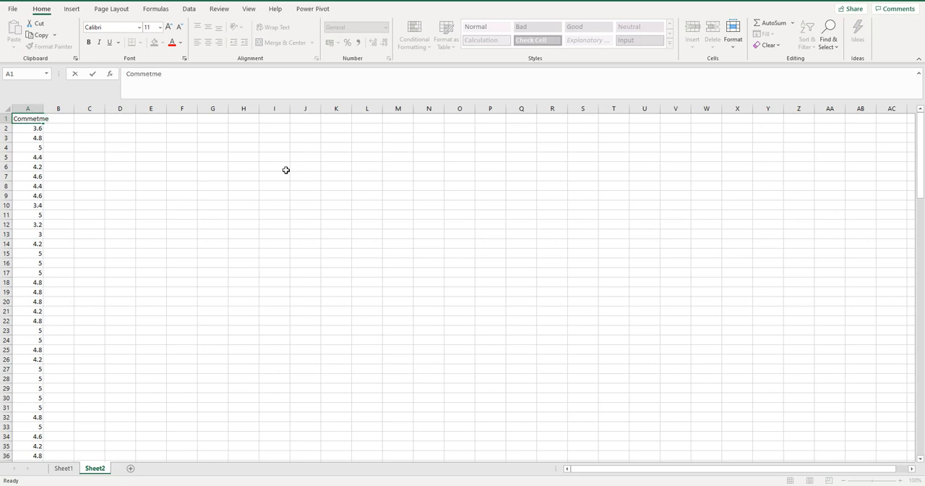
{"action": "type", "text": "itment/Dedication"}
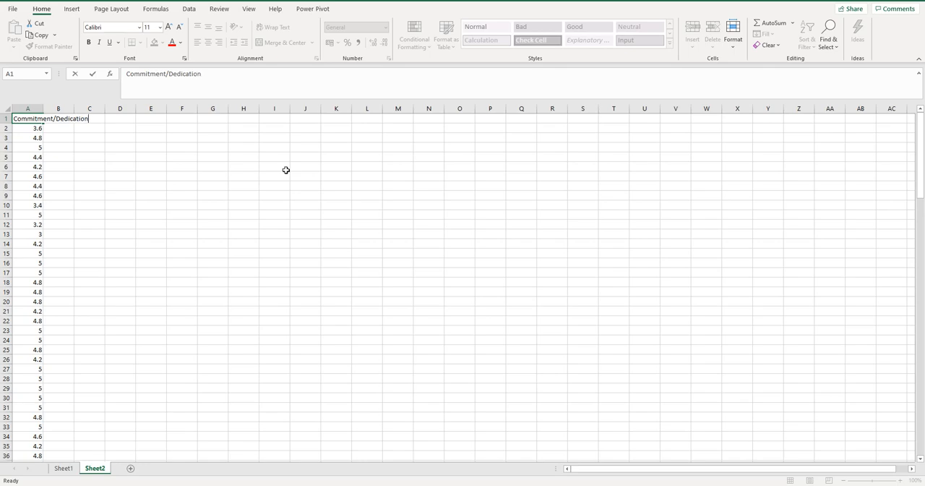
{"action": "key", "text": "Return"}
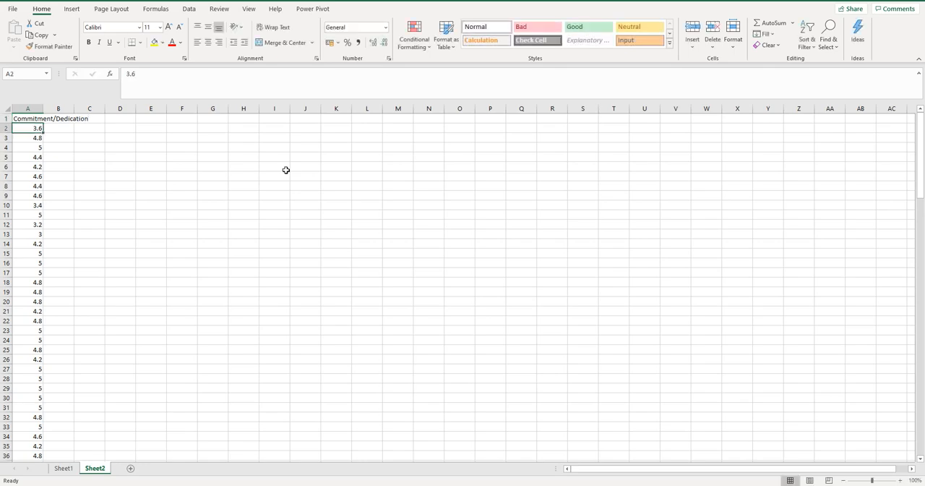
{"action": "double_click", "coordinate": [39, 109]}
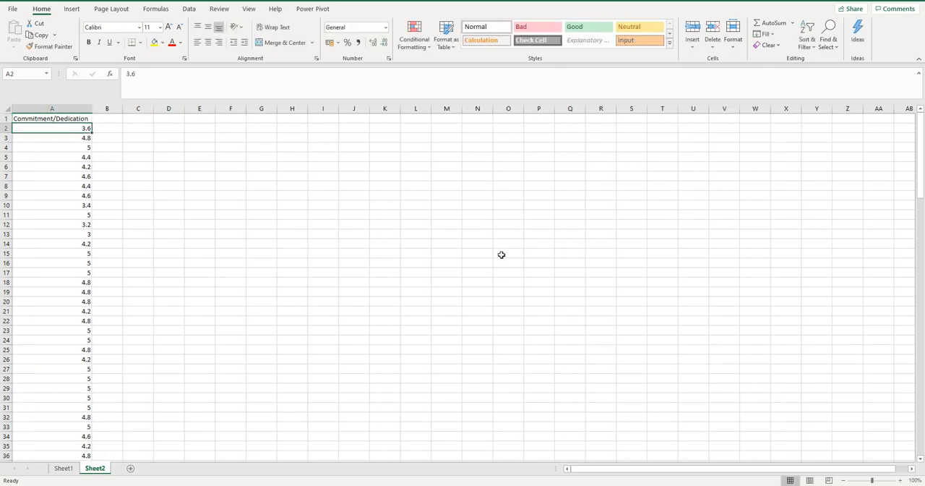
Copy the Open-mindedness averages in M4:M145 on Sheet1 and paste them as values only into Sheet2, starting at B2
{"action": "left_click", "coordinate": [64, 468]}
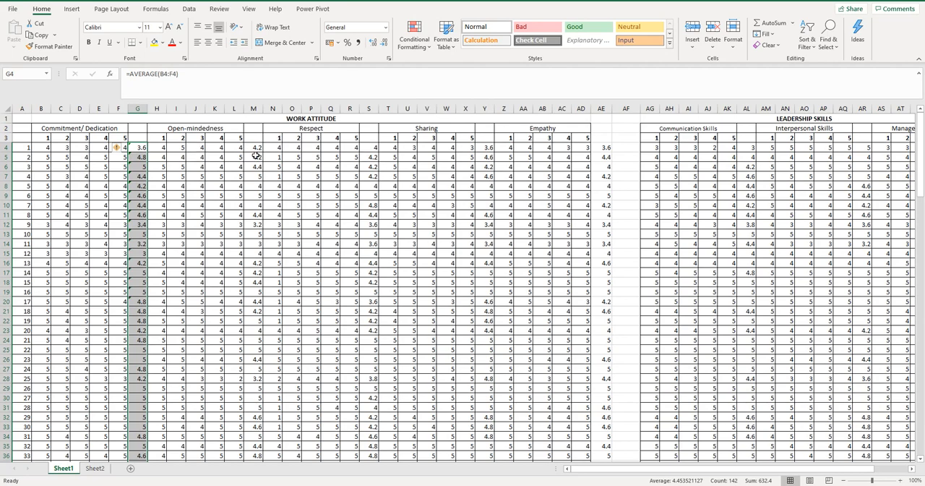
{"action": "left_click_drag", "start_coordinate": [256, 149], "coordinate": [252, 445]}
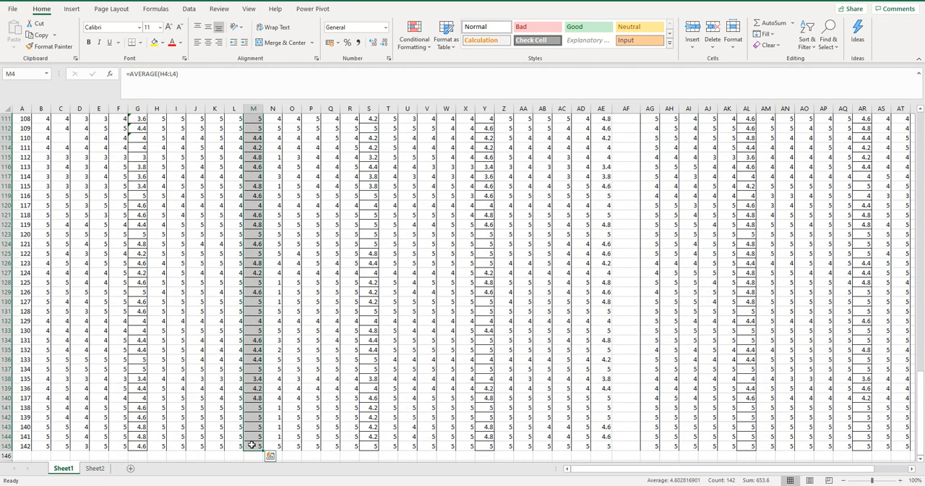
{"action": "key", "text": "ctrl+c"}
{"action": "left_click", "coordinate": [94, 467]}
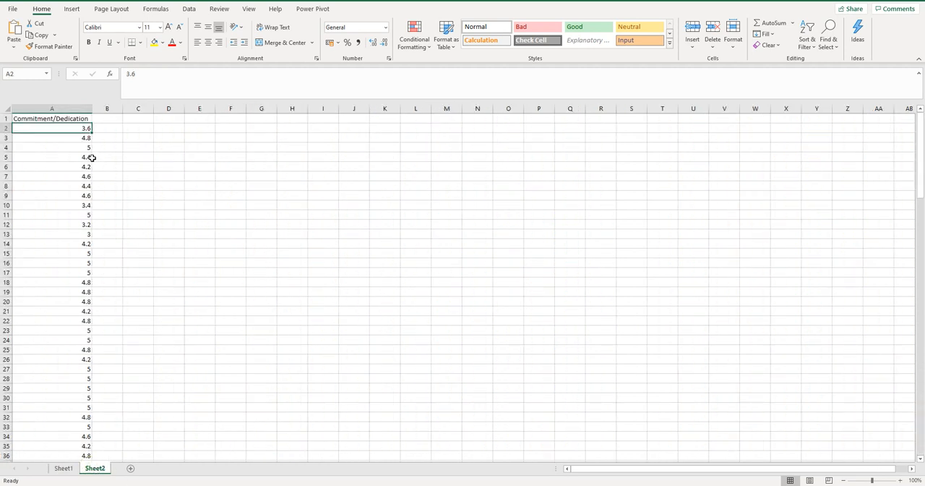
{"action": "right_click", "coordinate": [114, 131]}
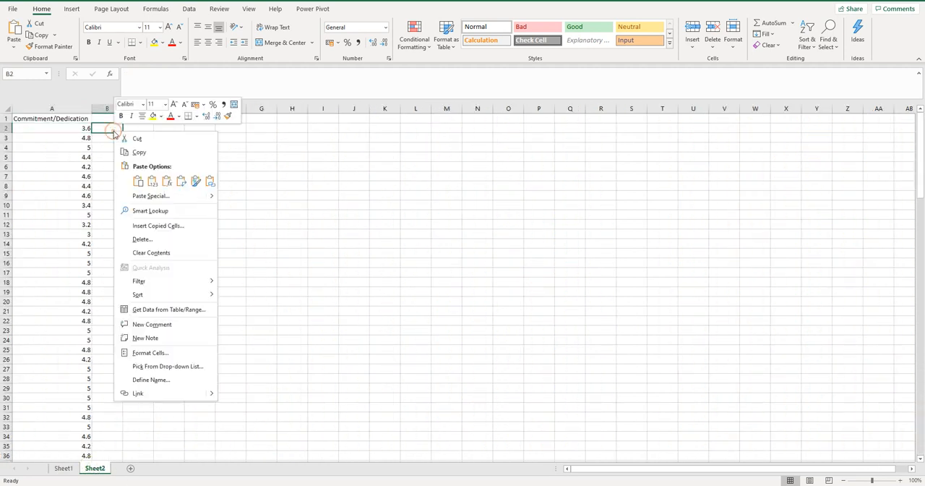
{"action": "left_click", "coordinate": [153, 185]}
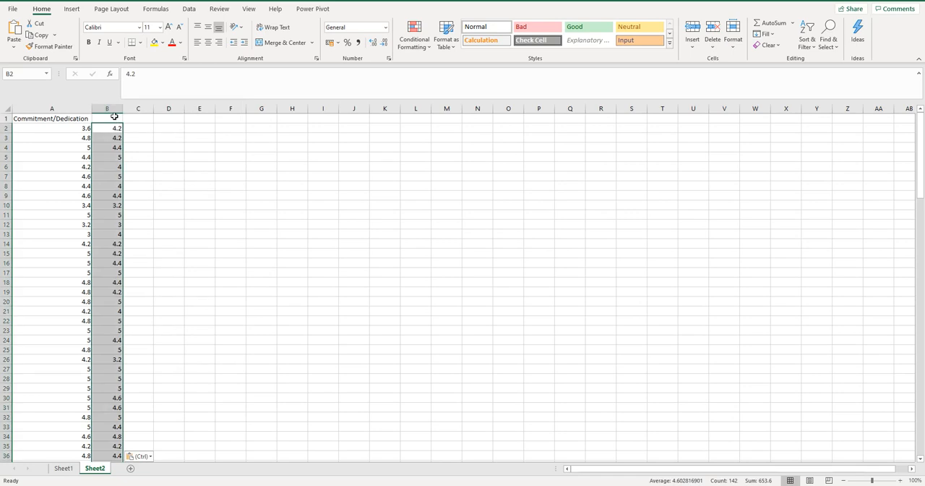
Enter the heading Open-mindedness in B1 and fit column B's width to it
{"action": "key", "text": "Up"}
{"action": "type", "text": "Open"}
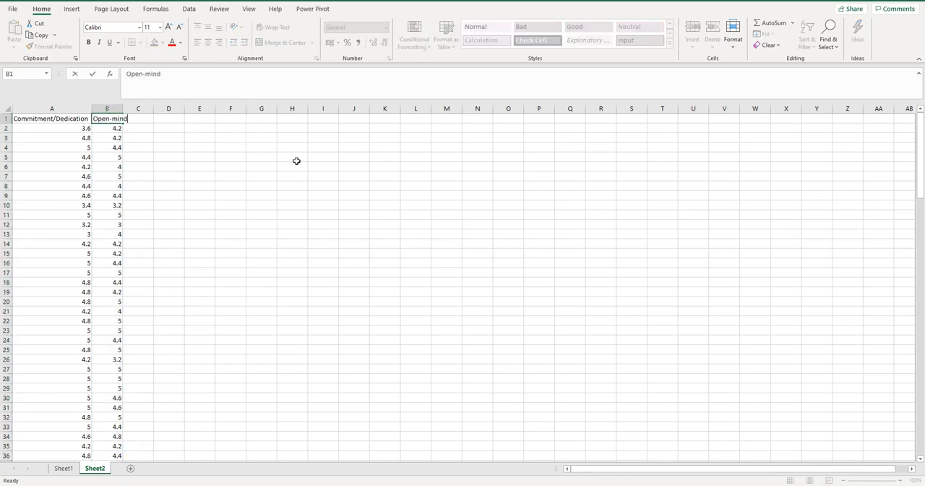
{"action": "type", "text": "-mindedness"}
{"action": "key", "text": "Return"}
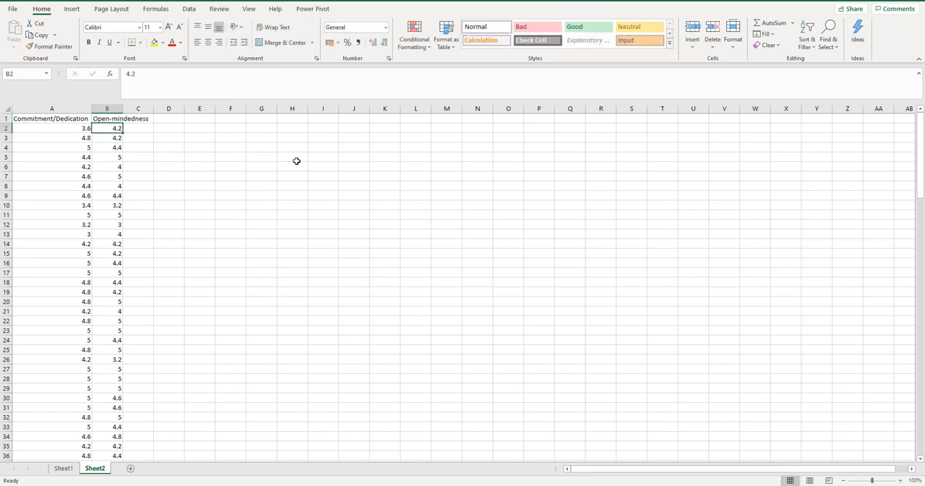
{"action": "double_click", "coordinate": [121, 107]}
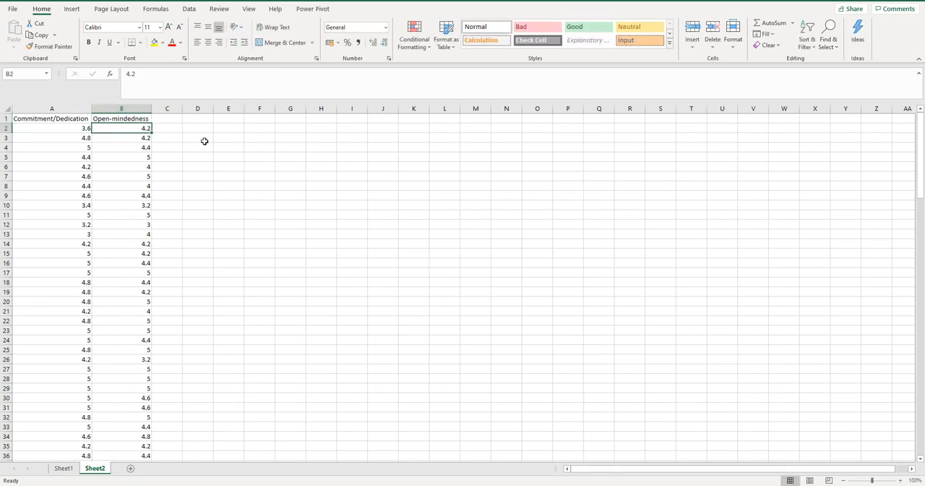
Copy the Respect averages in S4:S145 on Sheet1 and return to Sheet2
{"action": "left_click", "coordinate": [72, 468]}
{"action": "scroll", "coordinate": [501, 260], "scroll_direction": "up", "scroll_amount": 15}
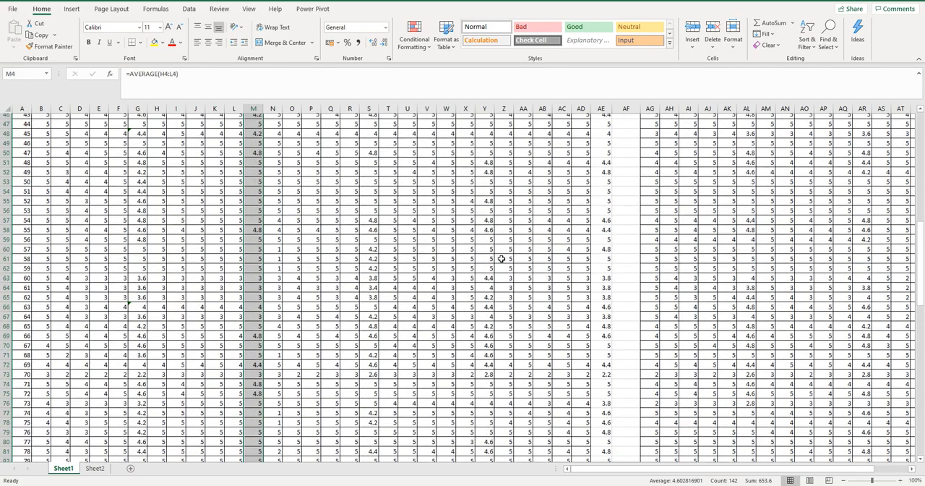
{"action": "scroll", "coordinate": [501, 258], "scroll_direction": "up", "scroll_amount": 15}
{"action": "left_click_drag", "start_coordinate": [369, 148], "coordinate": [374, 429]}
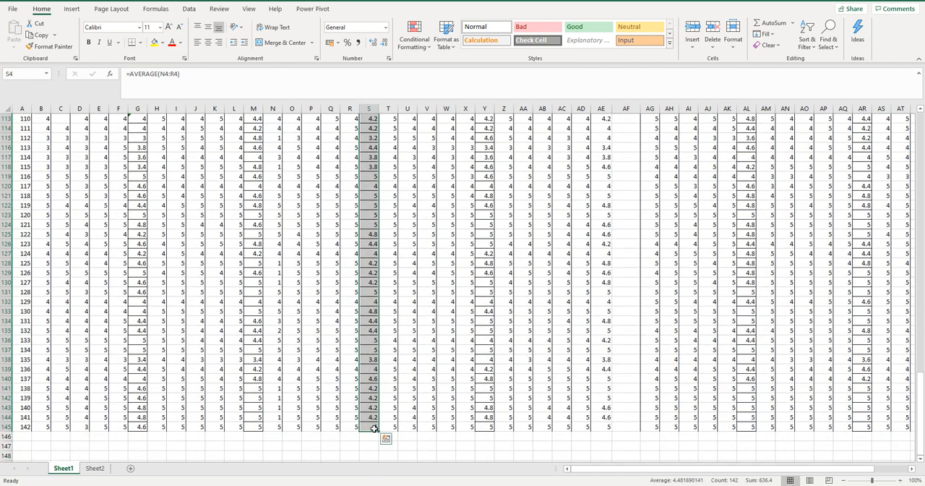
{"action": "key", "text": "ctrl+c"}
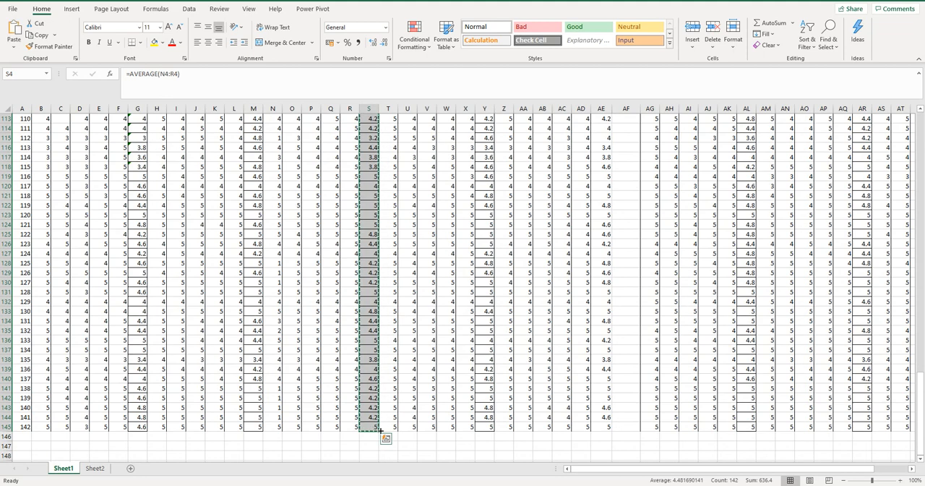
{"action": "left_click", "coordinate": [95, 467]}
Try a regular paste of the Respect averages starting at C2 and clear the pasted cells
{"action": "left_click", "coordinate": [163, 126]}
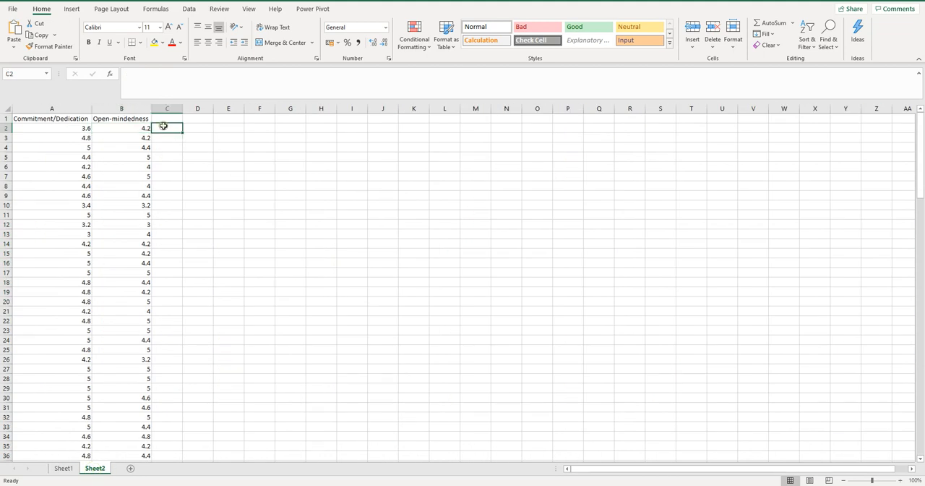
{"action": "right_click", "coordinate": [164, 127]}
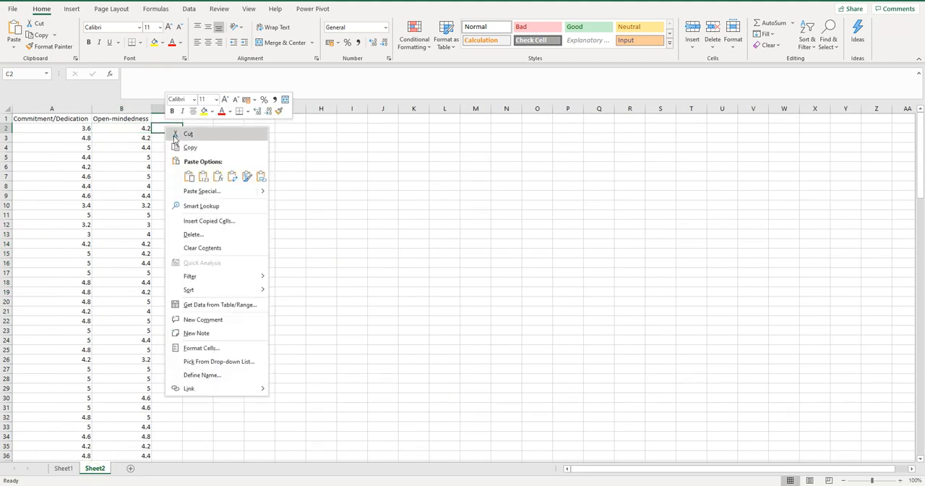
{"action": "left_click", "coordinate": [187, 174]}
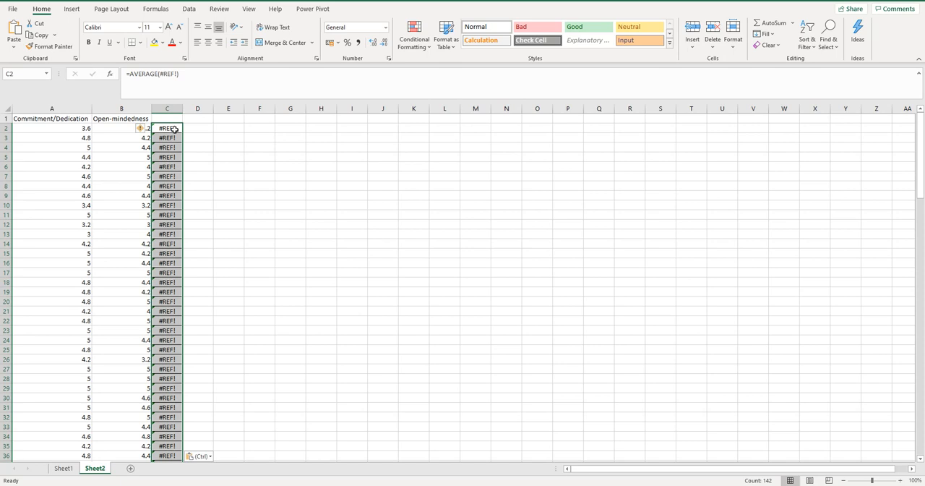
{"action": "key", "text": "Delete"}
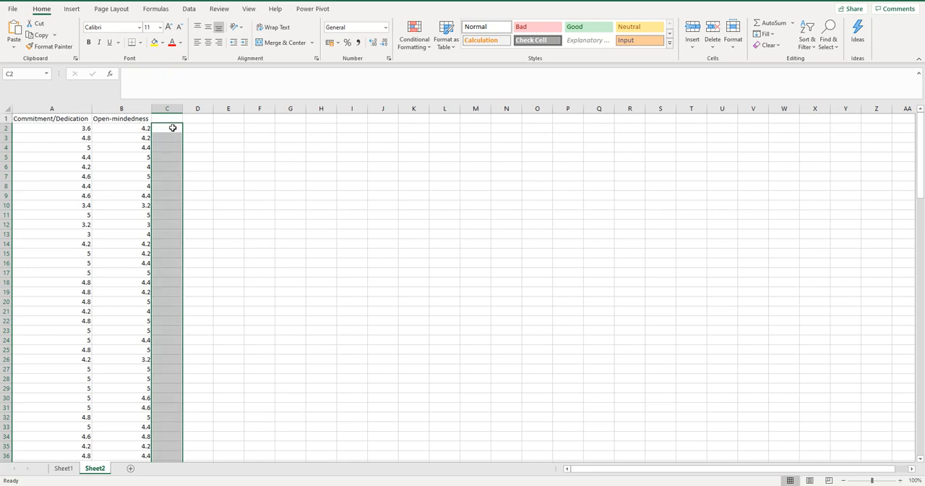
Paste the Respect averages as values only into Sheet2, starting at C2
{"action": "right_click", "coordinate": [173, 128]}
{"action": "left_click", "coordinate": [211, 178]}
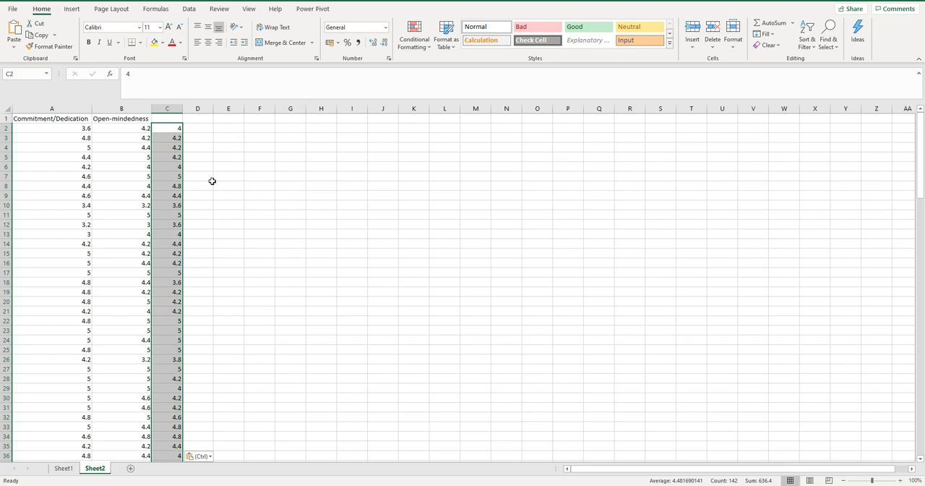
Check the Word document's variable list and Sheet1's category headings for the name of the third Work Attitude category
{"action": "key", "text": "alt+Tab"}
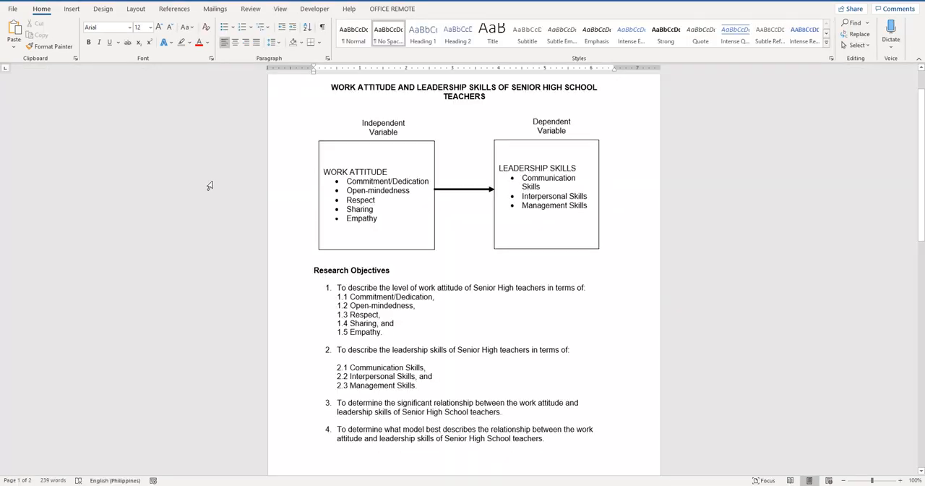
{"action": "key", "text": "alt+Tab"}
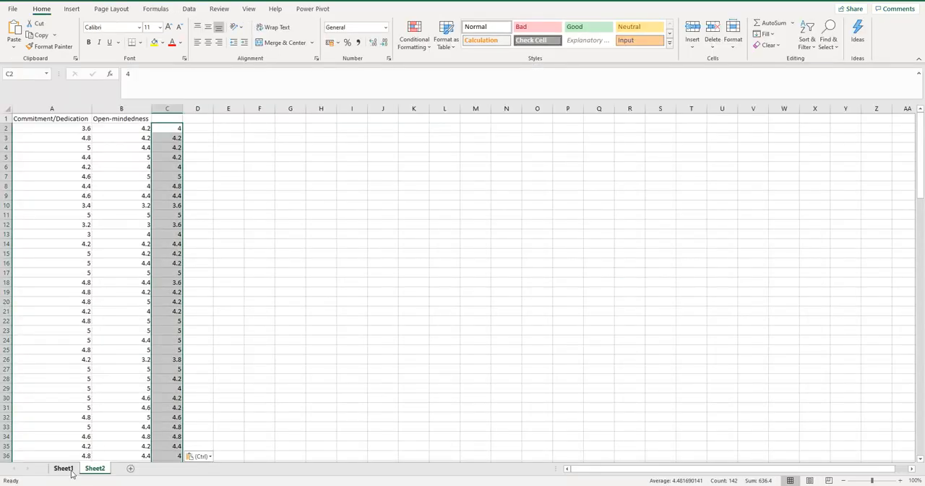
{"action": "left_click", "coordinate": [70, 470]}
{"action": "scroll", "coordinate": [646, 234], "scroll_direction": "up", "scroll_amount": 20}
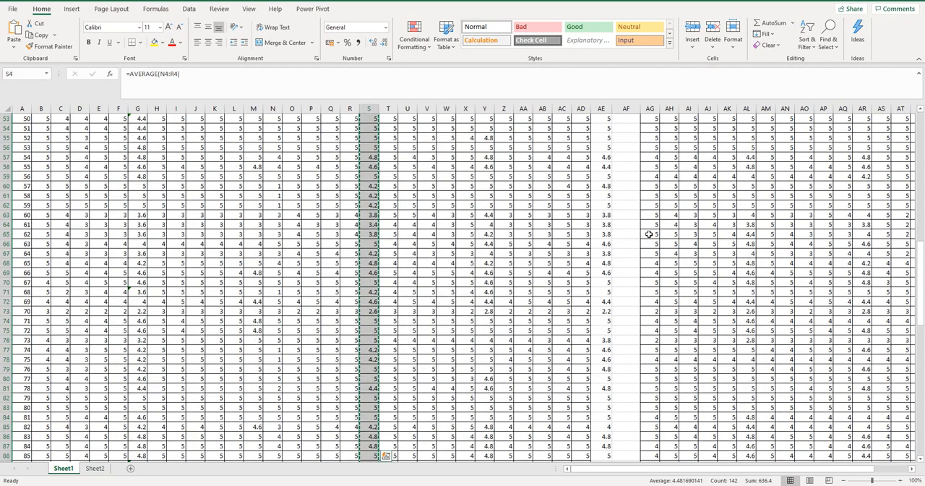
{"action": "scroll", "coordinate": [651, 233], "scroll_direction": "up", "scroll_amount": 4}
{"action": "key", "text": "ctrl+c"}
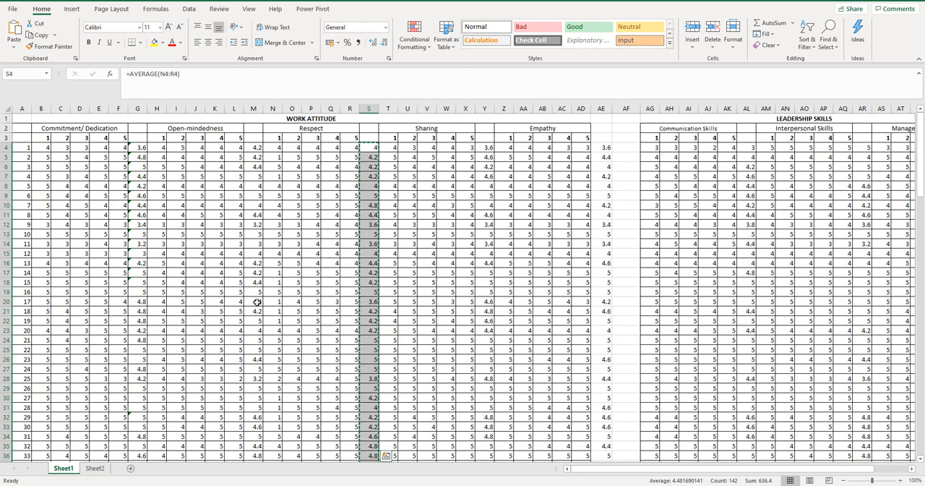
{"action": "left_click", "coordinate": [95, 469]}
{"action": "key", "text": "ctrl+v"}
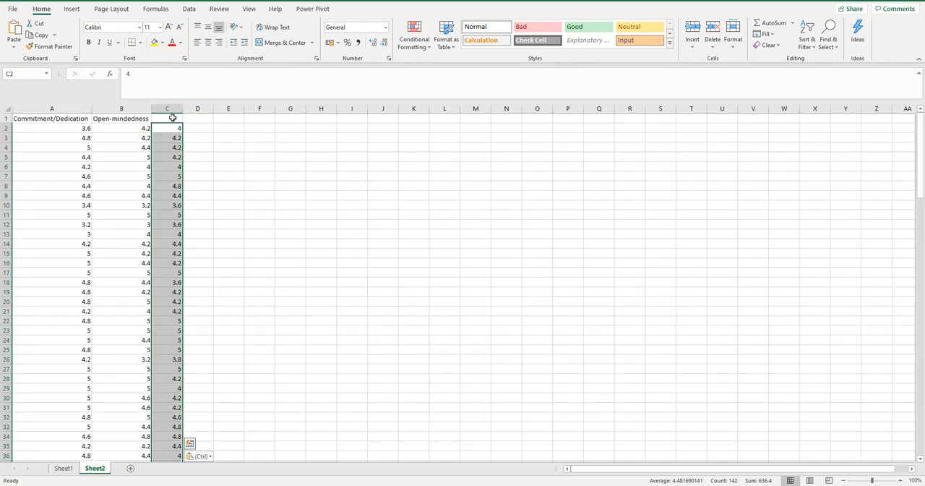
Enter the heading Respect in C1 of Sheet2
{"action": "left_click", "coordinate": [173, 117]}
{"action": "type", "text": "Respect"}
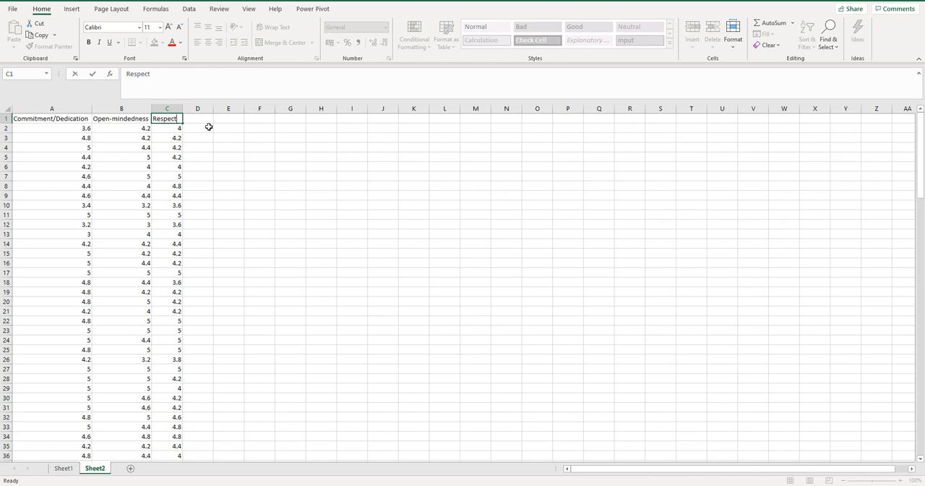
{"action": "left_click", "coordinate": [252, 167]}
Copy the Sharing averages in Y4:Y145 of Sheet1 and paste them as values only into Sheet2, starting at D2
{"action": "left_click", "coordinate": [63, 469]}
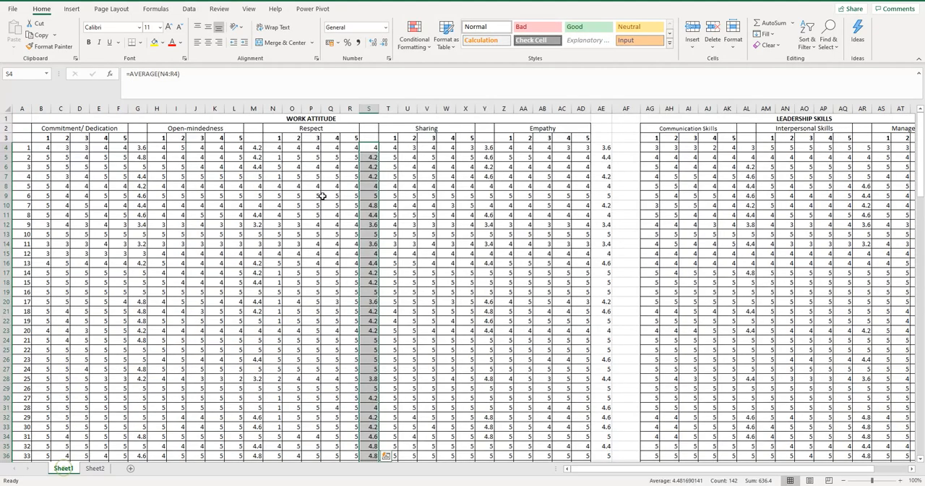
{"action": "left_click", "coordinate": [487, 147]}
{"action": "left_click_drag", "start_coordinate": [487, 175], "coordinate": [481, 433]}
{"action": "key", "text": "ctrl+c"}
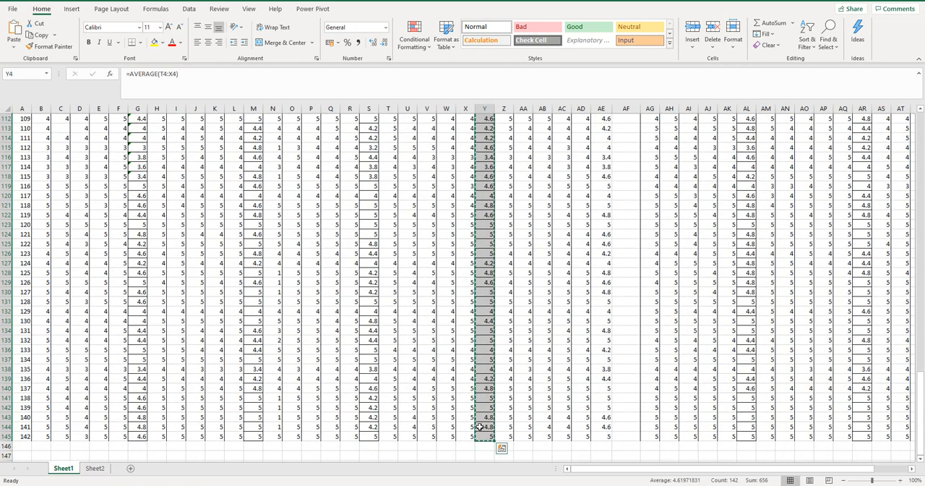
{"action": "left_click", "coordinate": [95, 468]}
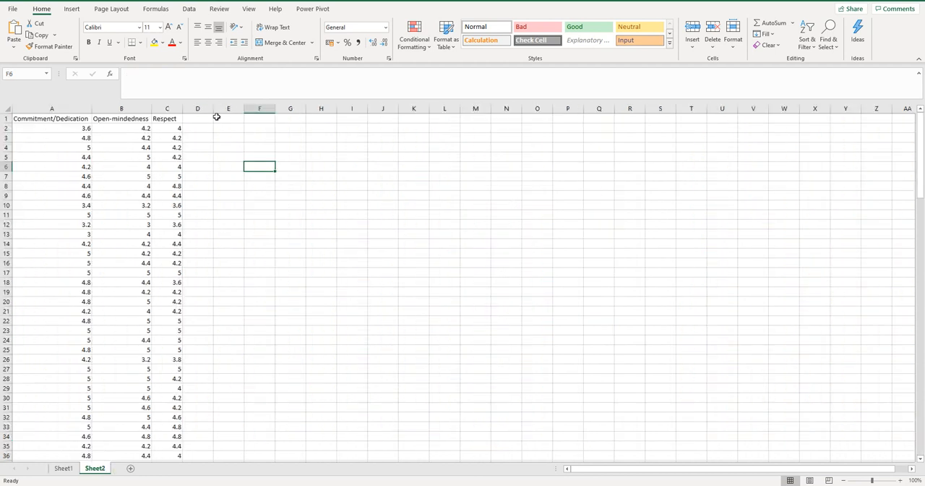
{"action": "left_click", "coordinate": [206, 132]}
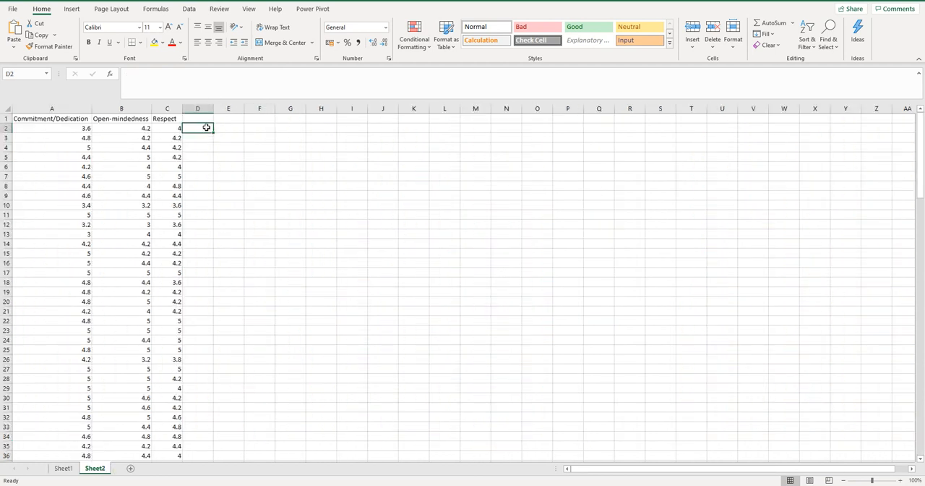
{"action": "right_click", "coordinate": [205, 127]}
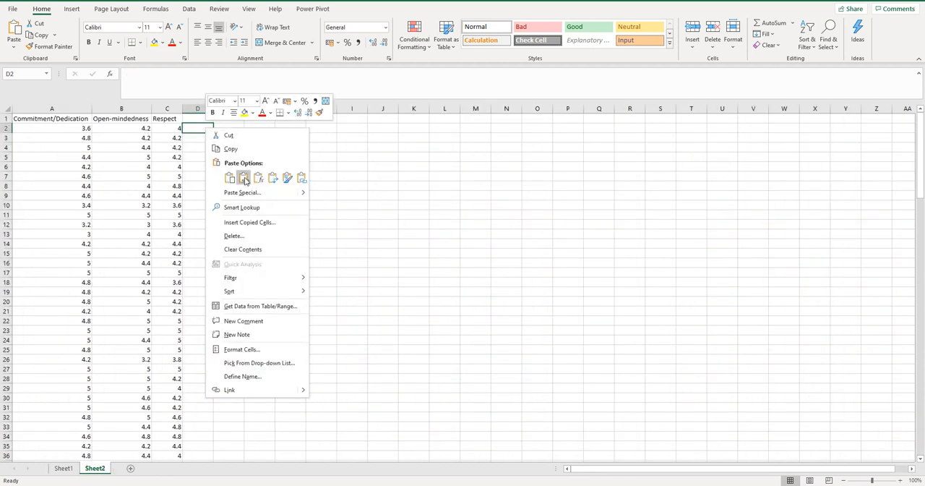
{"action": "left_click", "coordinate": [244, 178]}
Enter the heading Sharing in D1 of Sheet2
{"action": "left_click", "coordinate": [189, 117]}
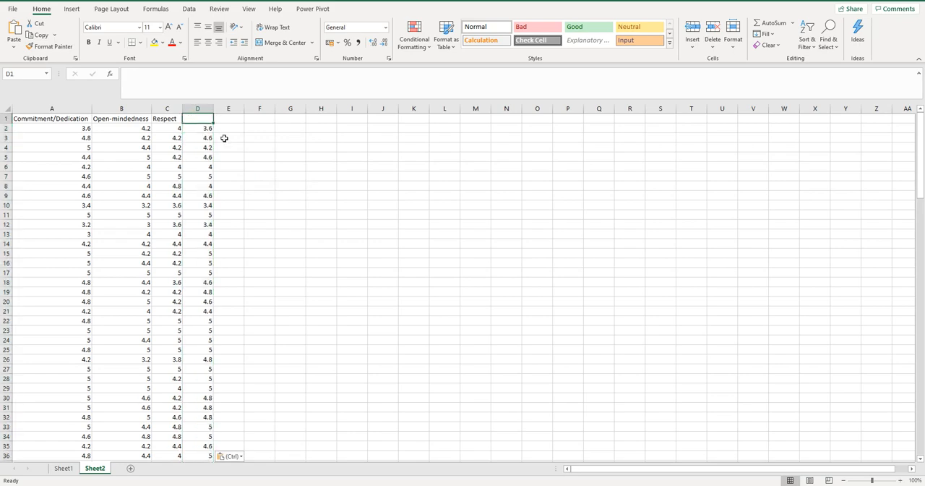
{"action": "type", "text": "Sha"}
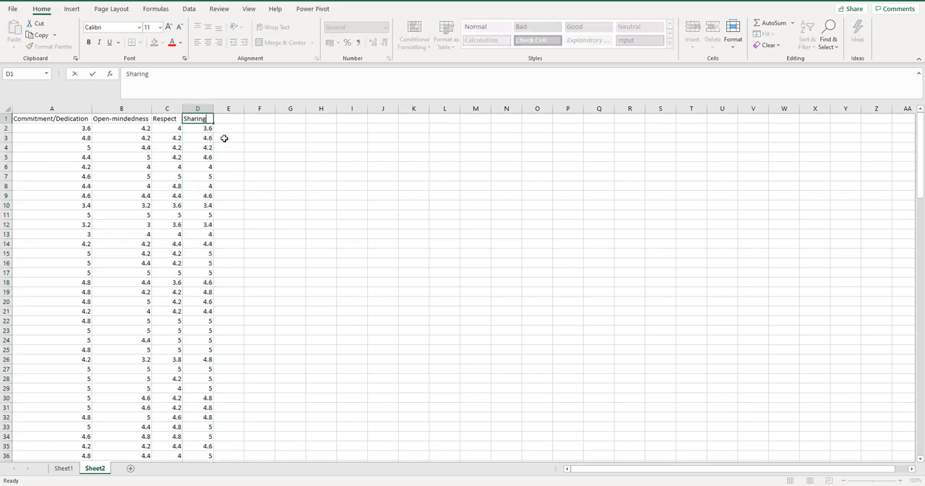
{"action": "type", "text": "ring"}
Copy the Empathy averages in AE4:AE145 of Sheet1 and paste them as values only into Sheet2, starting at E2
{"action": "left_click", "coordinate": [64, 467]}
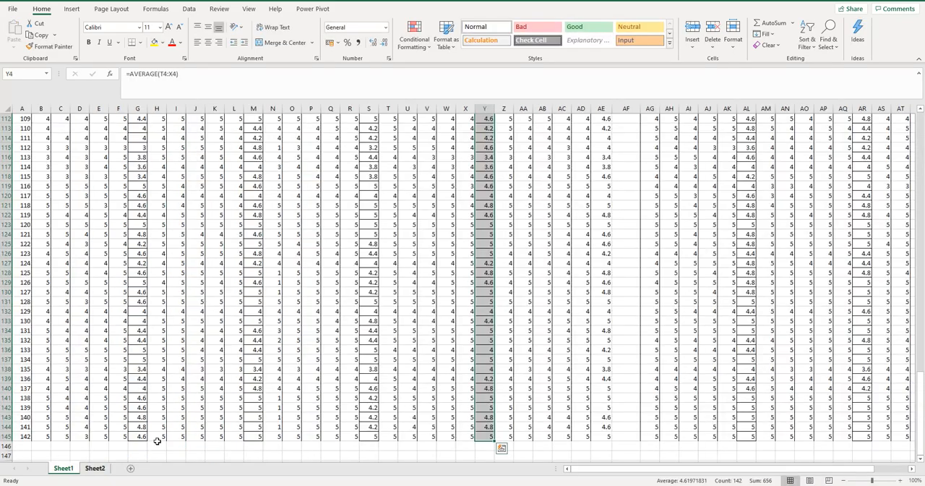
{"action": "scroll", "coordinate": [607, 257], "scroll_direction": "up", "scroll_amount": 20}
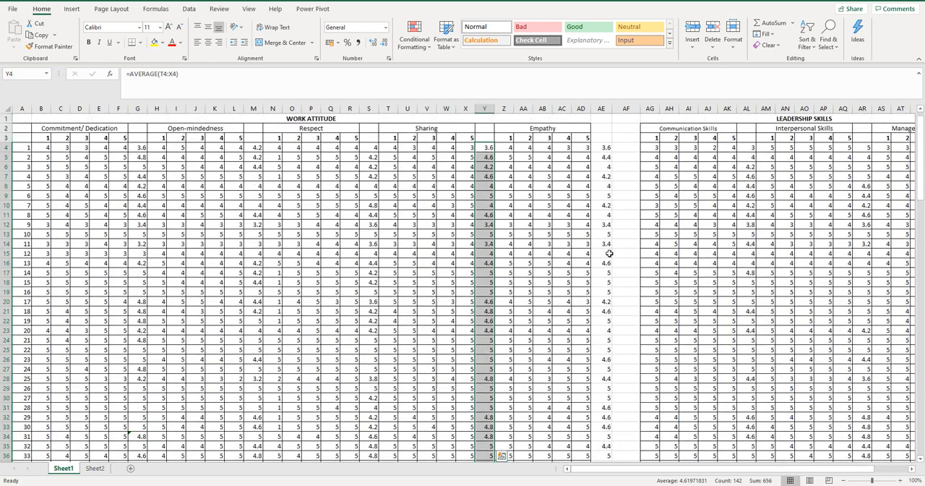
{"action": "left_click_drag", "start_coordinate": [599, 147], "coordinate": [608, 456]}
{"action": "left_click_drag", "start_coordinate": [603, 446], "coordinate": [603, 446]}
{"action": "key", "text": "ctrl+c"}
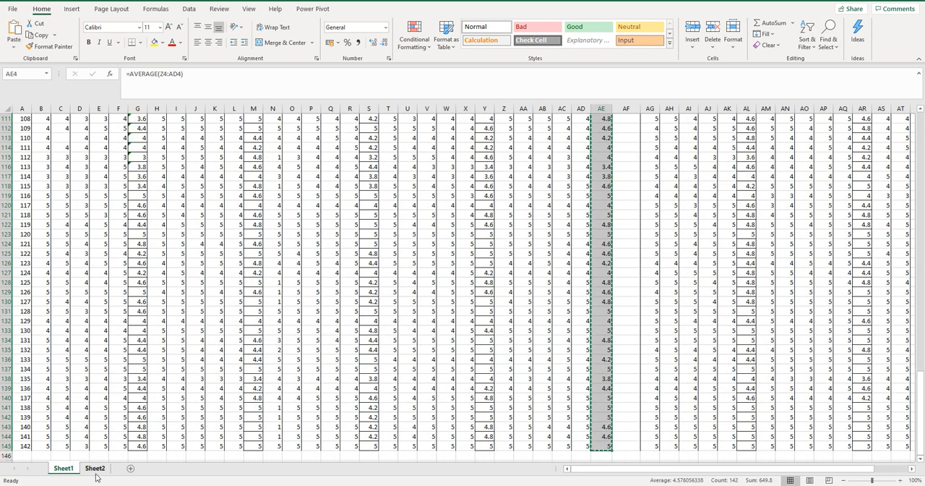
{"action": "left_click", "coordinate": [95, 468]}
{"action": "left_click", "coordinate": [218, 128]}
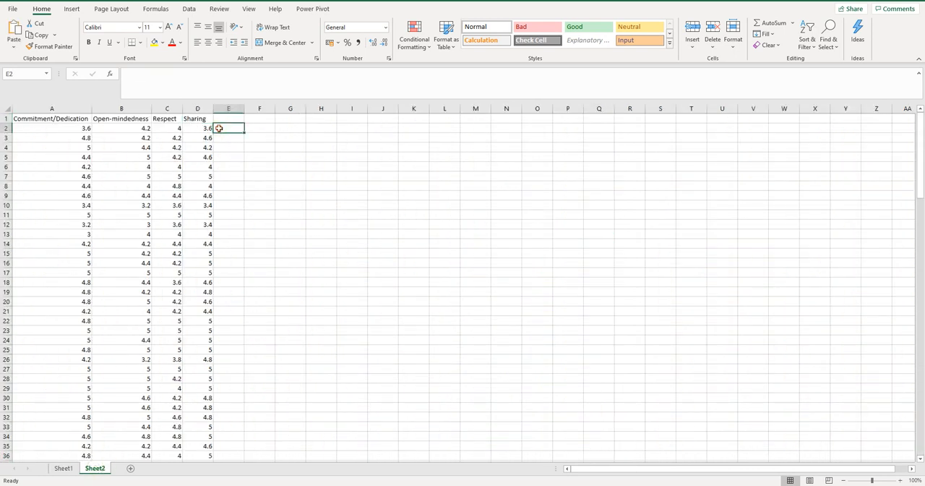
{"action": "right_click", "coordinate": [218, 127]}
{"action": "left_click", "coordinate": [255, 179]}
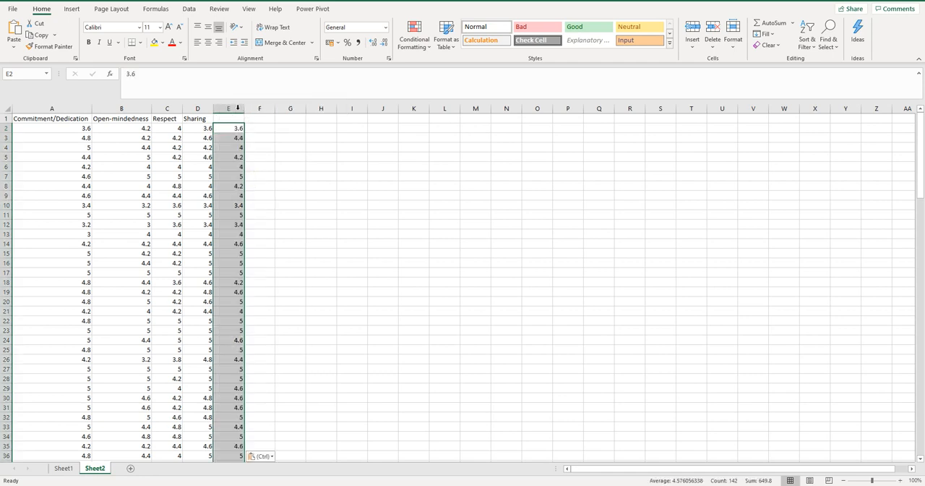
Enter the heading Empathy in E1 of Sheet2
{"action": "left_click", "coordinate": [239, 118]}
{"action": "type", "text": "Empathy"}
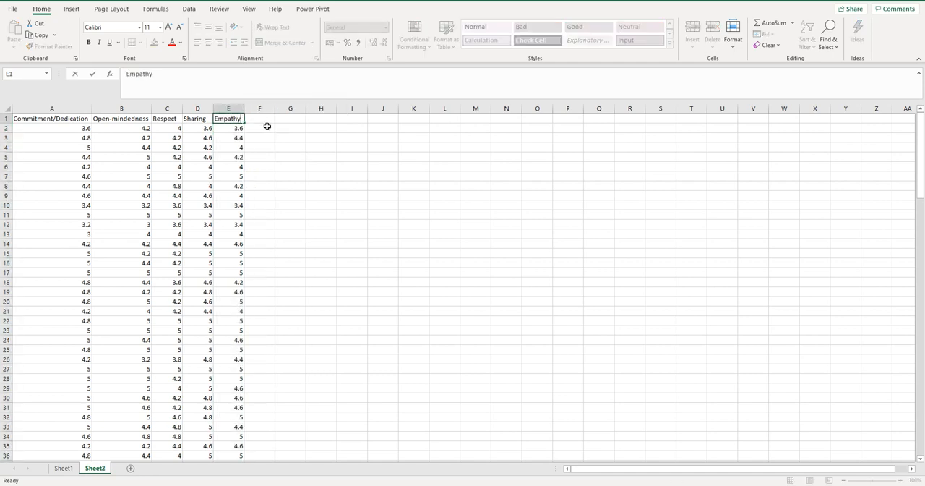
{"action": "left_click", "coordinate": [289, 174]}
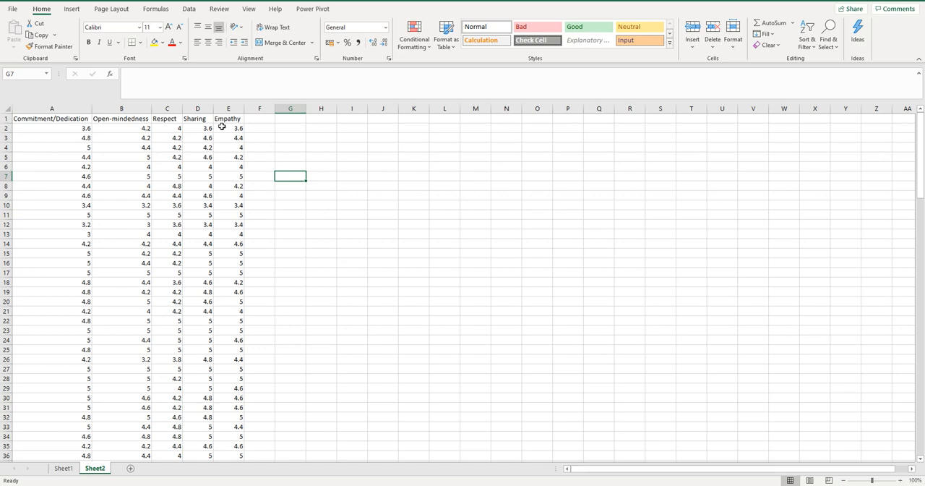
Enter the heading Work Attitude in F1 and fit column F's width to it
{"action": "left_click", "coordinate": [256, 118]}
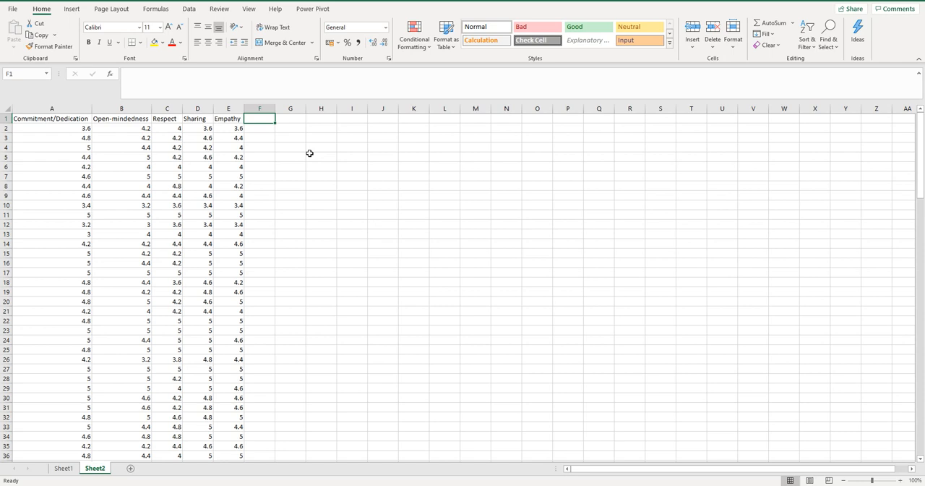
{"action": "type", "text": "Work Attitude"}
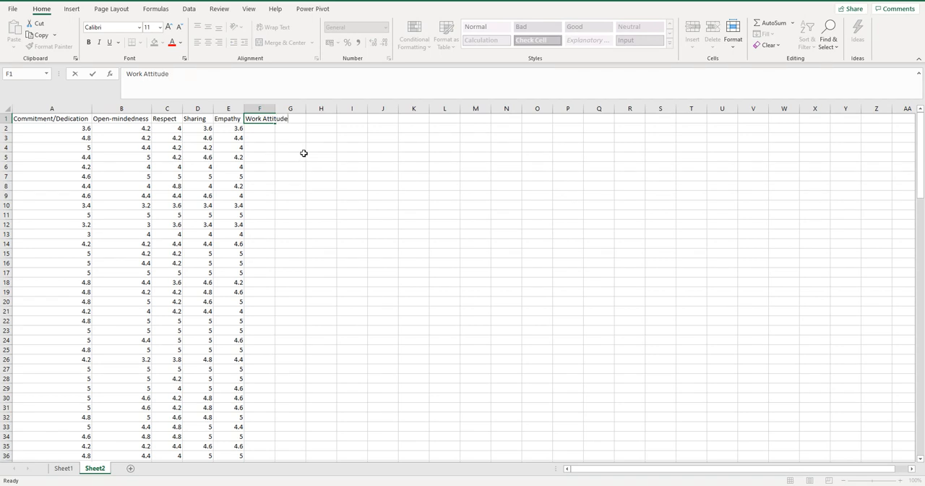
{"action": "left_click", "coordinate": [303, 154]}
{"action": "double_click", "coordinate": [275, 108]}
Enter a formula in F2 that averages the five category values in A2:E2
{"action": "left_click", "coordinate": [271, 129]}
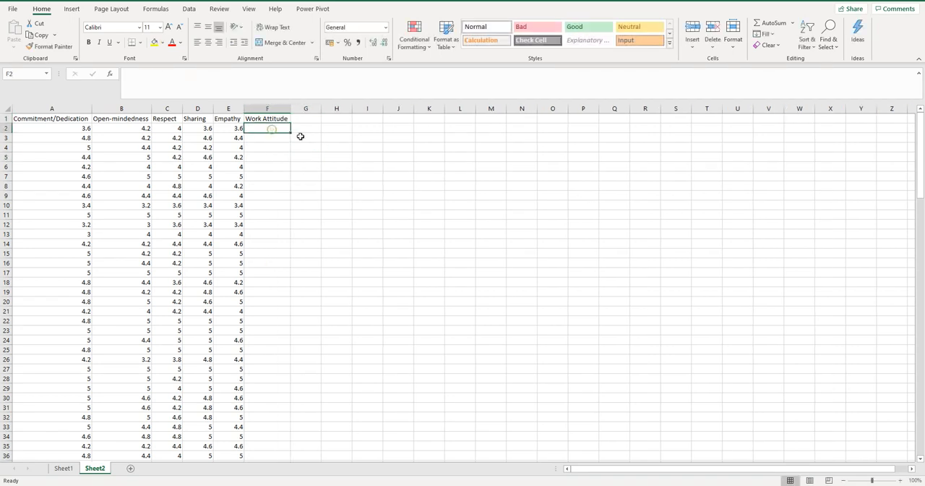
{"action": "type", "text": "=average("}
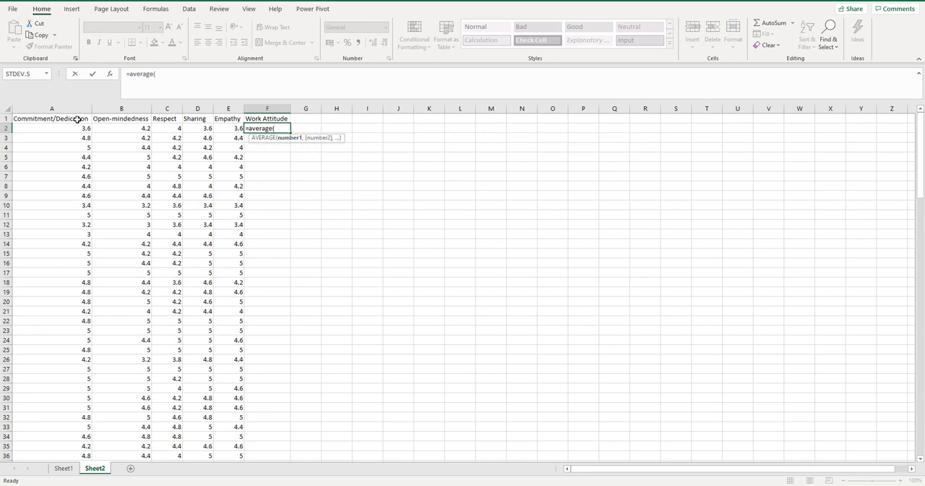
{"action": "left_click_drag", "start_coordinate": [60, 128], "coordinate": [230, 128]}
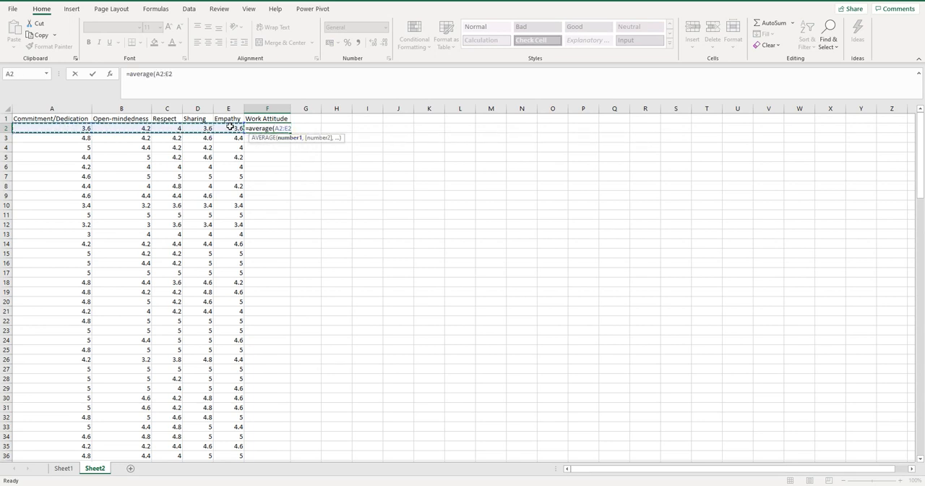
{"action": "type", "text": ")"}
{"action": "key", "text": "Return"}
Fill the Work Attitude average formula from F2 down to F143
{"action": "left_click", "coordinate": [257, 127]}
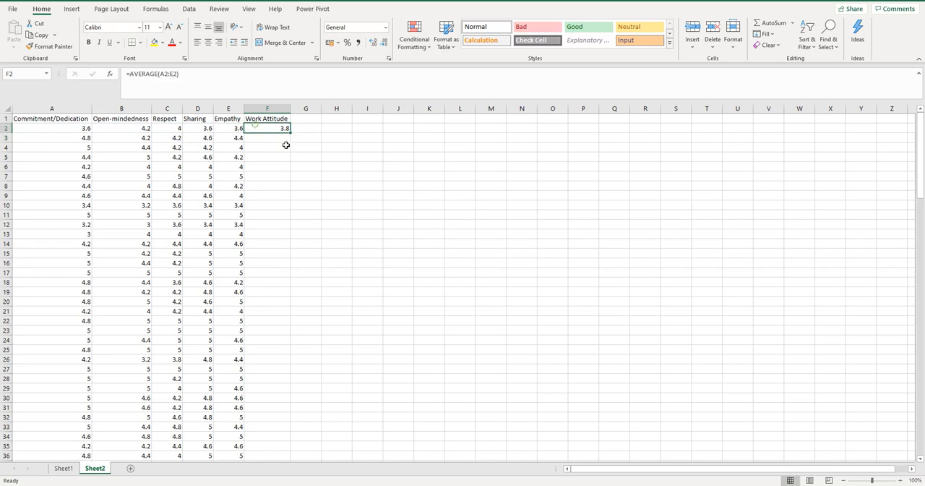
{"action": "left_click_drag", "start_coordinate": [290, 131], "coordinate": [252, 447]}
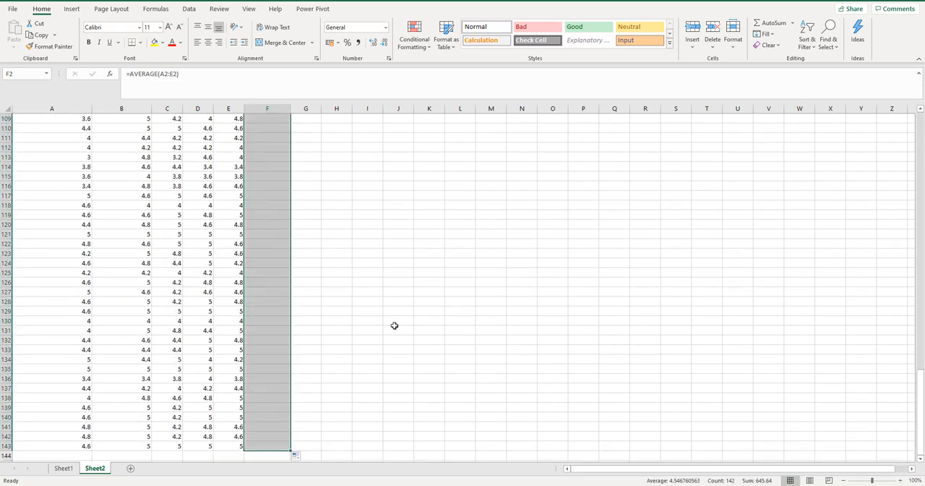
{"action": "scroll", "coordinate": [393, 325], "scroll_direction": "up", "scroll_amount": 20}
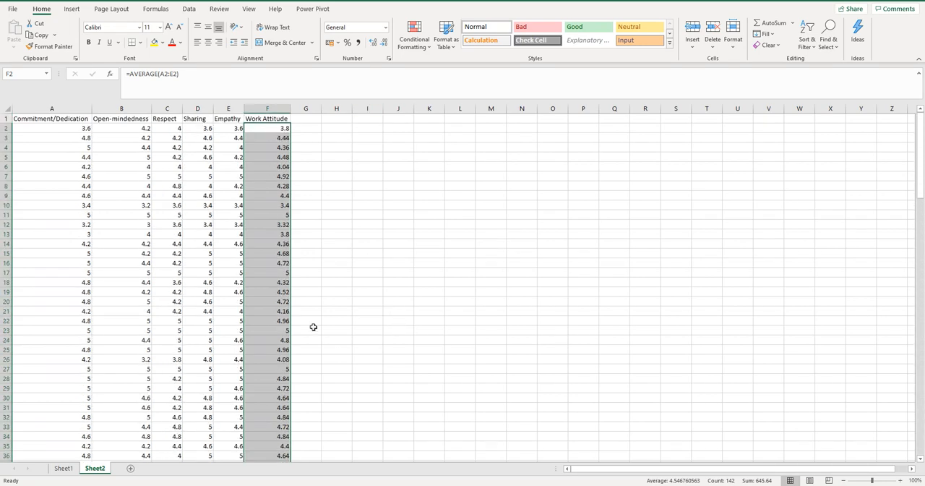
Copy the Communication Skills averages in AL4:AL145 of Sheet1 and paste them as values only into Sheet2, starting at G2
{"action": "left_click", "coordinate": [64, 468]}
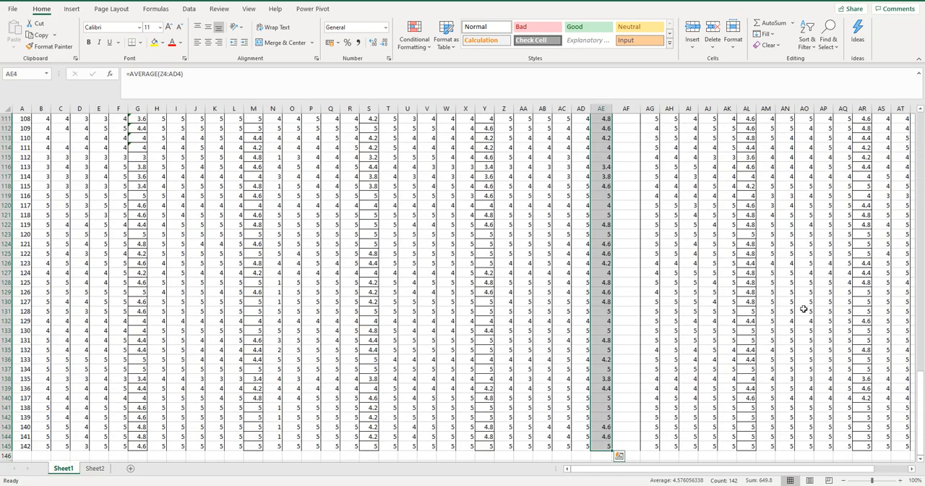
{"action": "scroll", "coordinate": [809, 303], "scroll_direction": "up", "scroll_amount": 15}
{"action": "scroll", "coordinate": [814, 300], "scroll_direction": "up", "scroll_amount": 16}
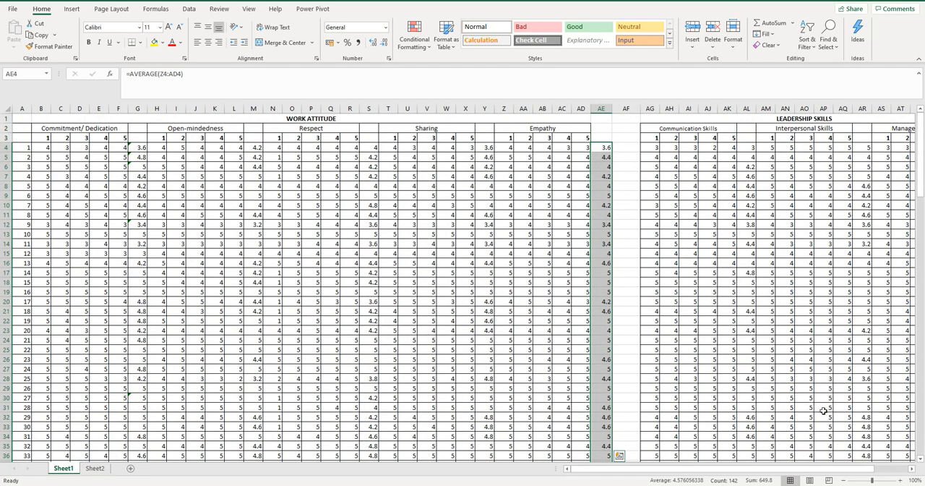
{"action": "left_click_drag", "start_coordinate": [746, 150], "coordinate": [750, 445]}
{"action": "key", "text": "ctrl+c"}
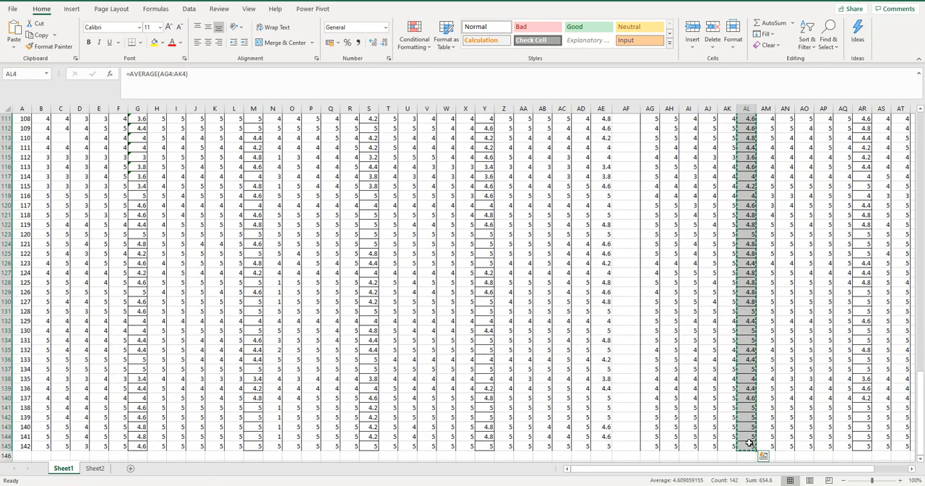
{"action": "left_click", "coordinate": [94, 468]}
{"action": "key", "text": "ctrl+v"}
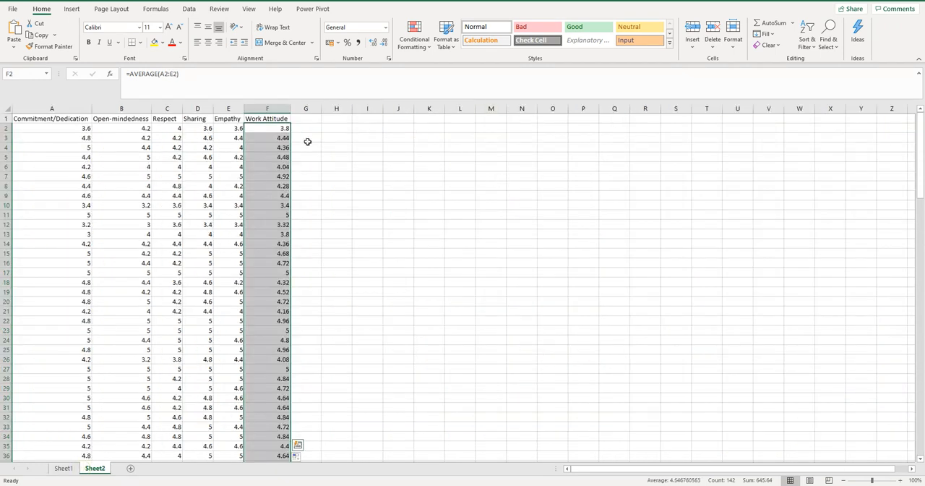
{"action": "left_click", "coordinate": [306, 129]}
{"action": "right_click", "coordinate": [307, 131]}
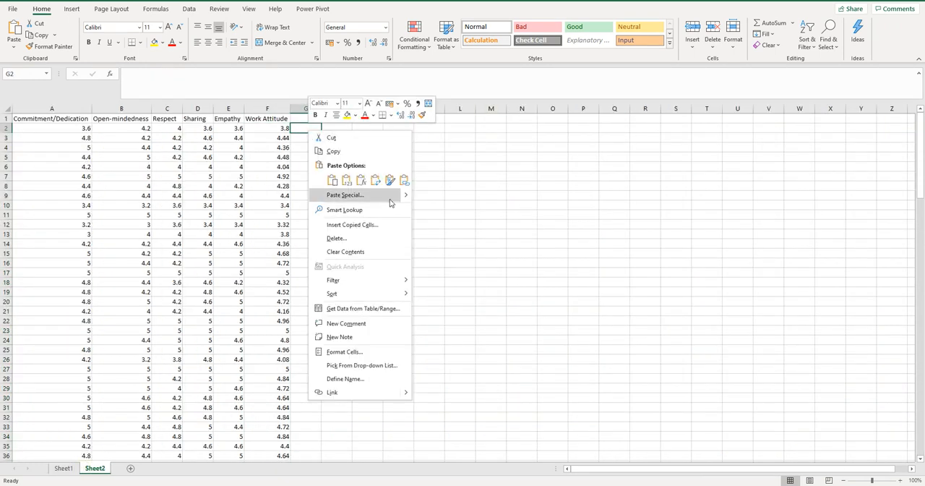
{"action": "left_click", "coordinate": [350, 183]}
Enter the heading Communication skills in G1 and fit column G's width to it
{"action": "left_click", "coordinate": [297, 118]}
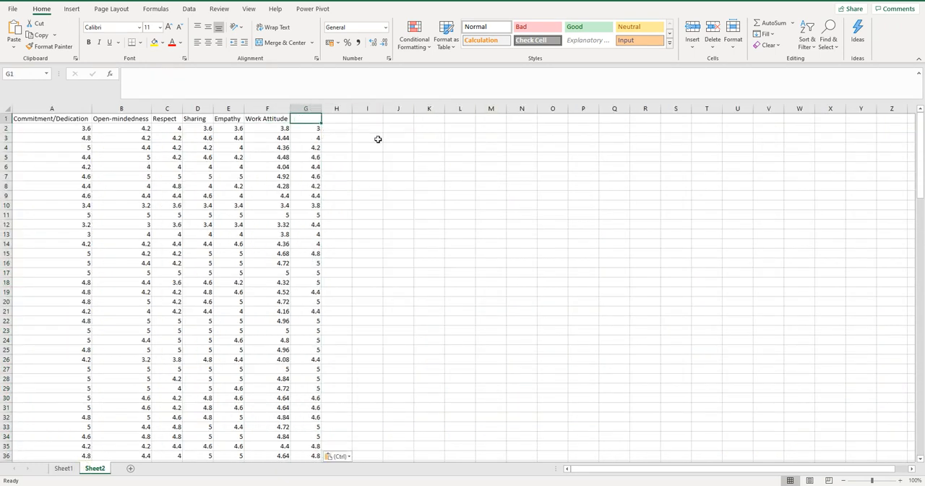
{"action": "type", "text": "Commun"}
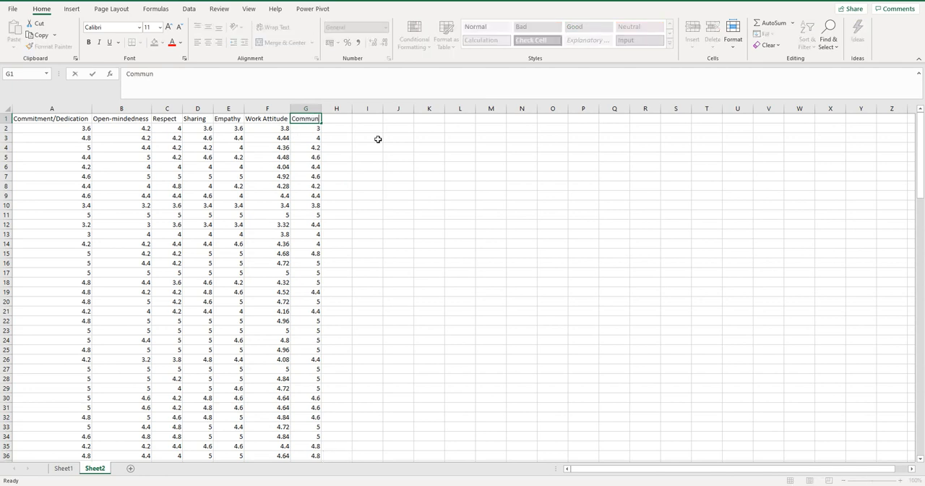
{"action": "type", "text": "ication skills"}
{"action": "key", "text": "Return"}
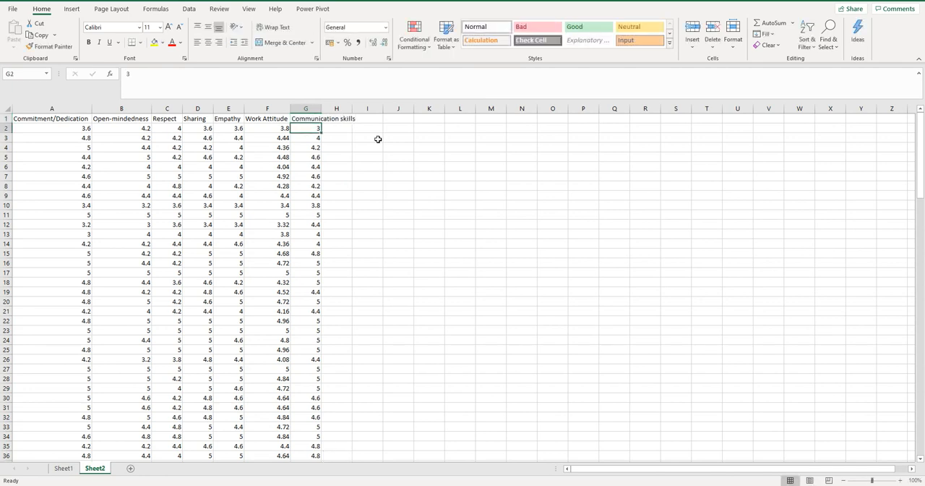
{"action": "double_click", "coordinate": [320, 108]}
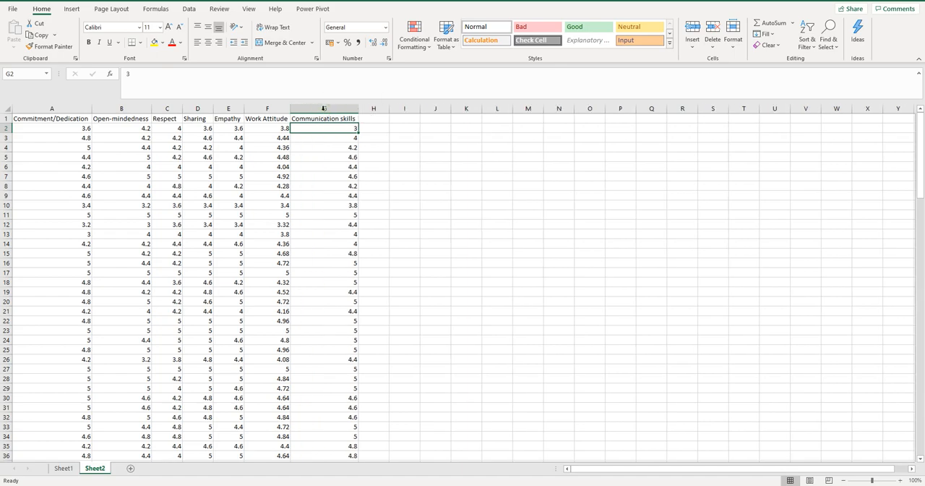
Copy the Interpersonal Skills averages in AR4:AR145 of Sheet1 and paste them as values only into Sheet2, starting at H2
{"action": "left_click", "coordinate": [63, 469]}
{"action": "scroll", "coordinate": [916, 219], "scroll_direction": "up", "scroll_amount": 20}
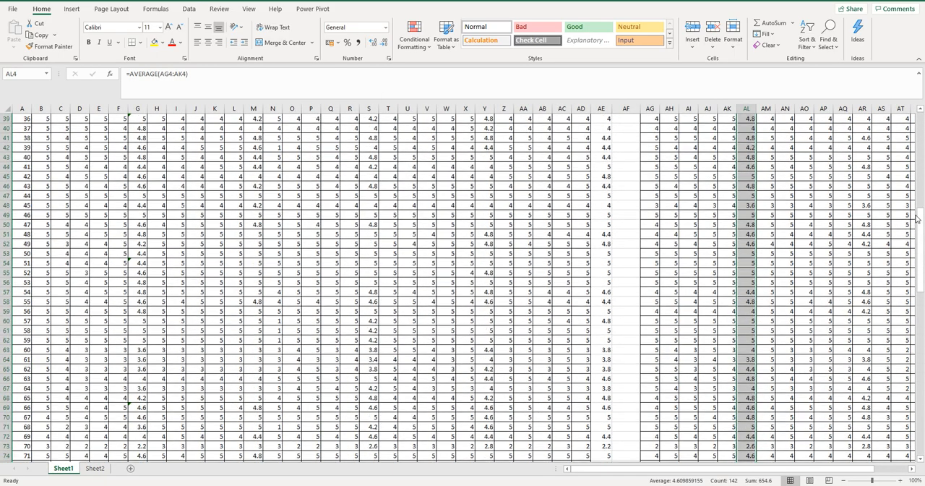
{"action": "scroll", "coordinate": [719, 470], "scroll_direction": "right", "scroll_amount": 3}
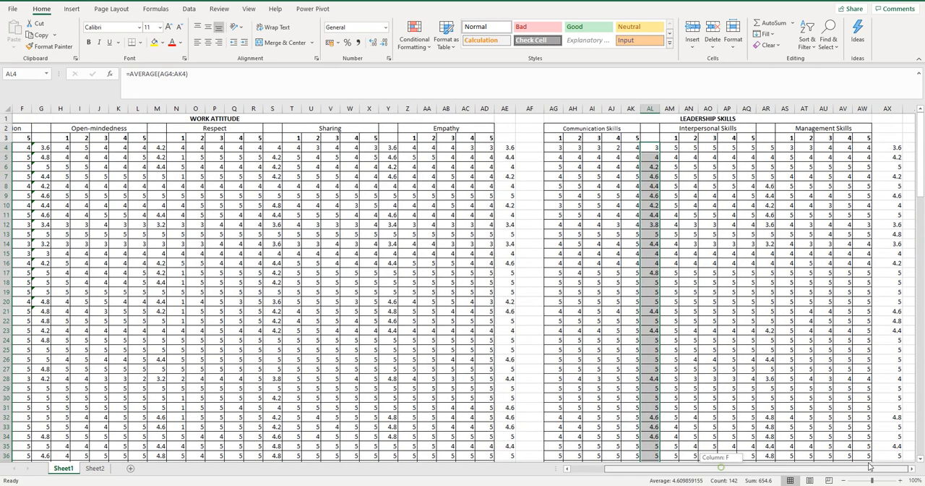
{"action": "left_click_drag", "start_coordinate": [771, 147], "coordinate": [764, 445]}
{"action": "key", "text": "ctrl+c"}
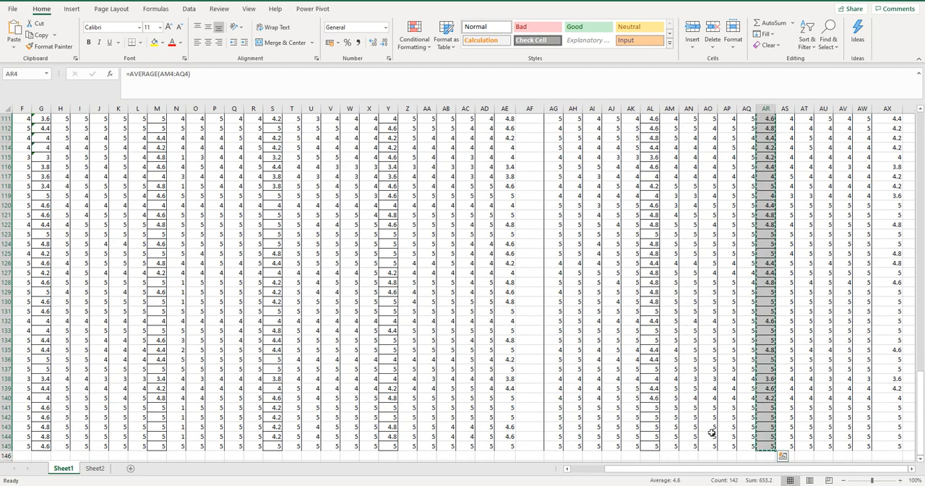
{"action": "left_click", "coordinate": [101, 471]}
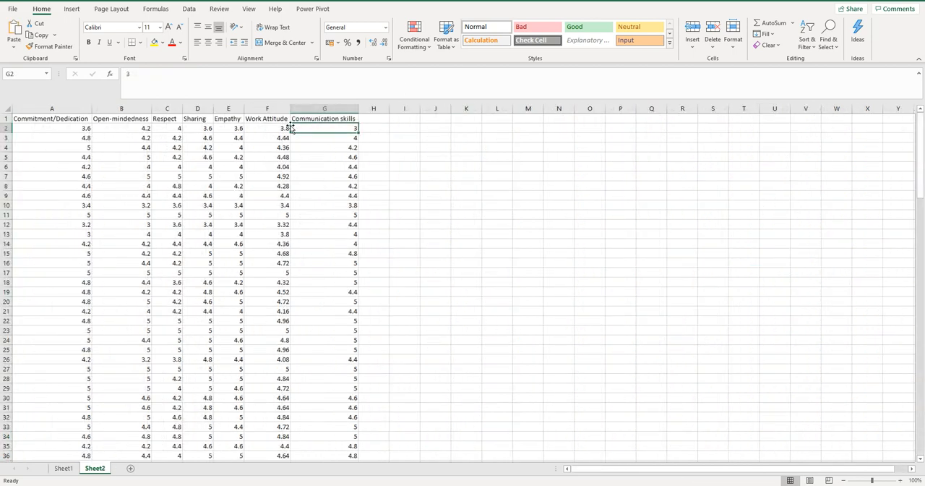
{"action": "left_click", "coordinate": [370, 128]}
{"action": "right_click", "coordinate": [371, 129]}
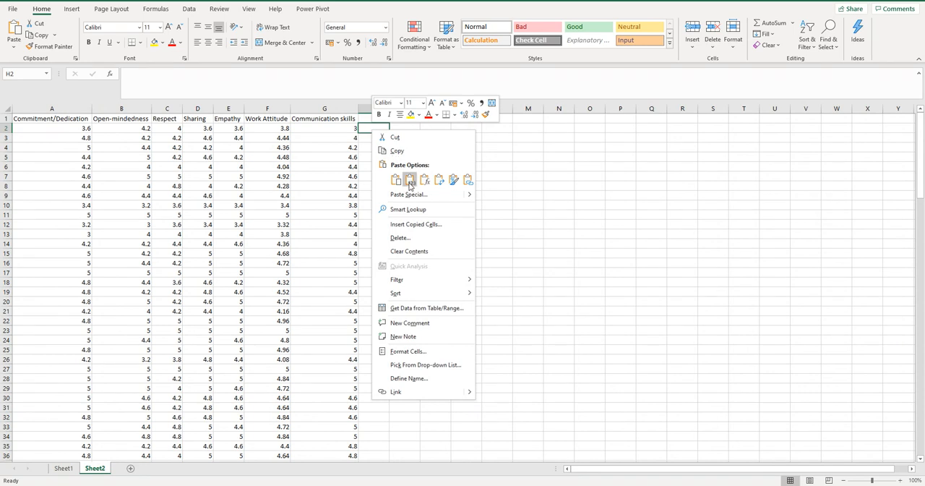
{"action": "left_click", "coordinate": [409, 180]}
Enter the heading Interpersonal skills in H1 and fit column H's width to it
{"action": "left_click", "coordinate": [375, 117]}
{"action": "type", "text": "Interpersonal skills"}
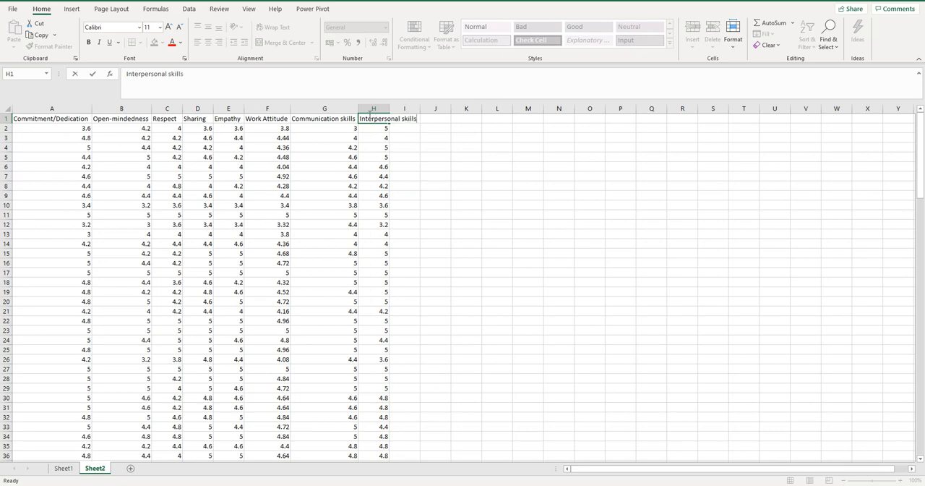
{"action": "left_click", "coordinate": [411, 128]}
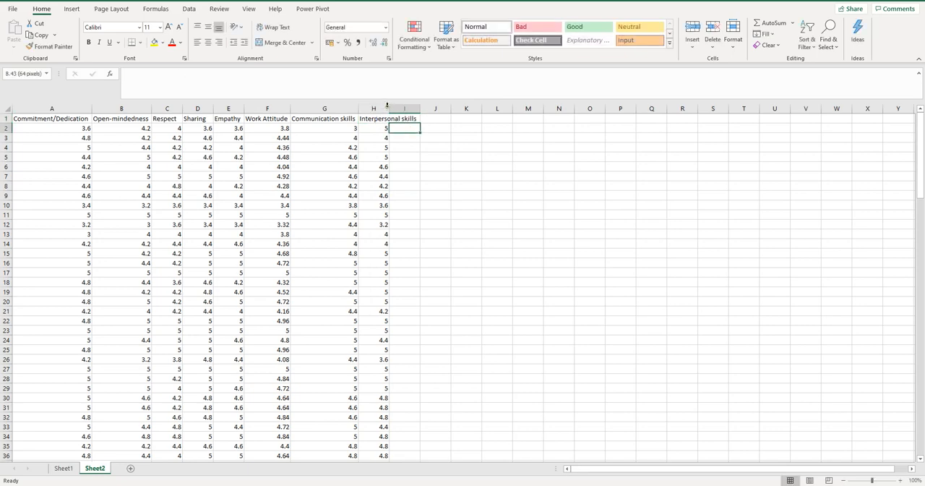
{"action": "double_click", "coordinate": [389, 108]}
Copy the Management Skills averages in AX4:AX145 of Sheet1 and paste them as values only into Sheet2, starting at I2
{"action": "left_click", "coordinate": [62, 467]}
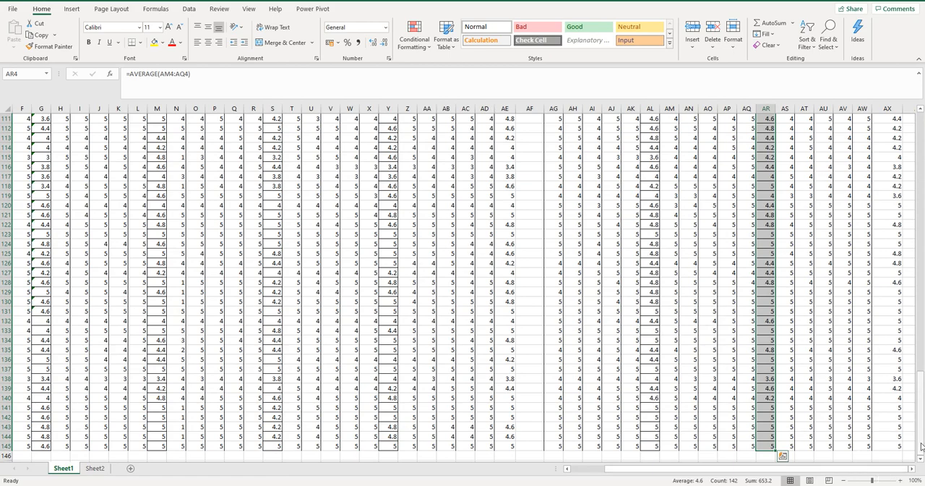
{"action": "scroll", "coordinate": [896, 238], "scroll_direction": "up", "scroll_amount": 20}
{"action": "left_click_drag", "start_coordinate": [879, 144], "coordinate": [882, 443]}
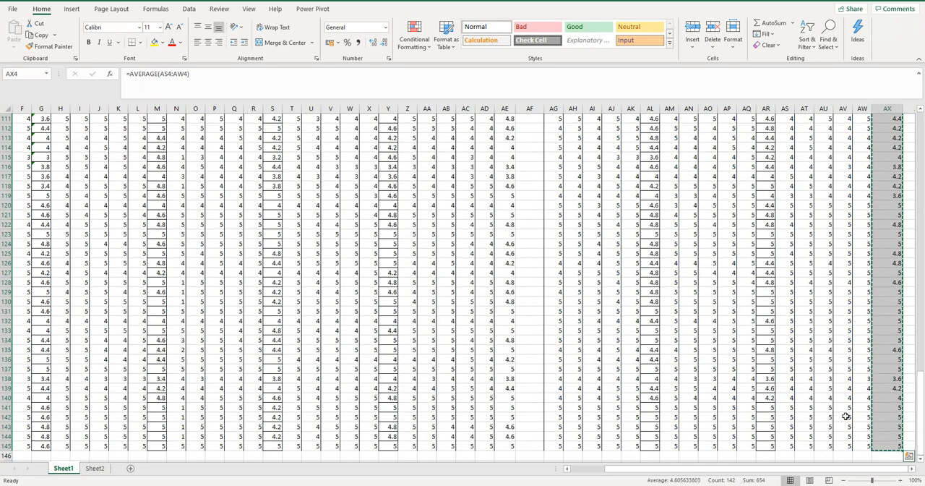
{"action": "key", "text": "ctrl+c"}
{"action": "left_click", "coordinate": [92, 468]}
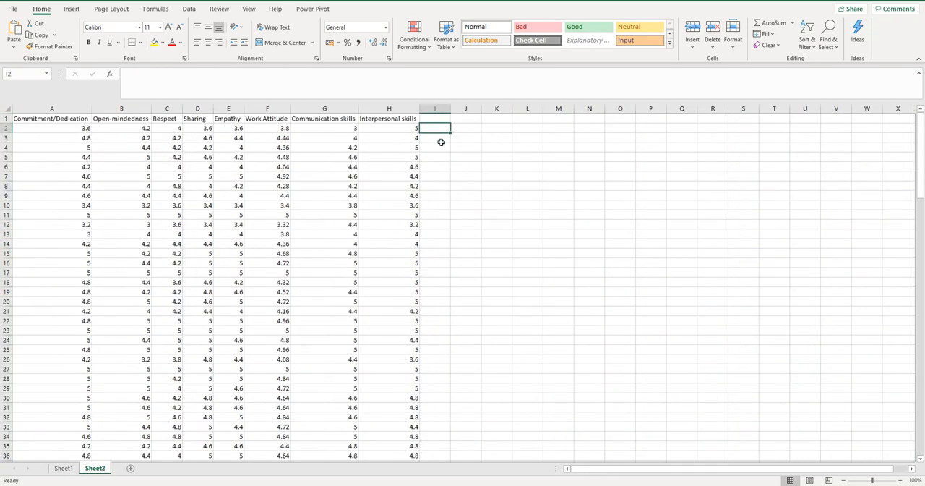
{"action": "right_click", "coordinate": [442, 127]}
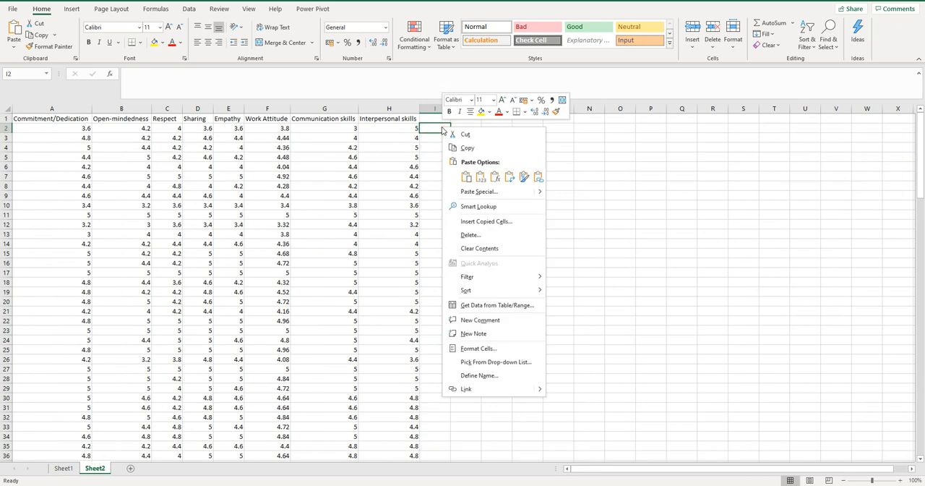
{"action": "left_click", "coordinate": [480, 177]}
Enter the heading Management skills in I1 and fit column I's width to it
{"action": "left_click", "coordinate": [429, 117]}
{"action": "type", "text": "M"}
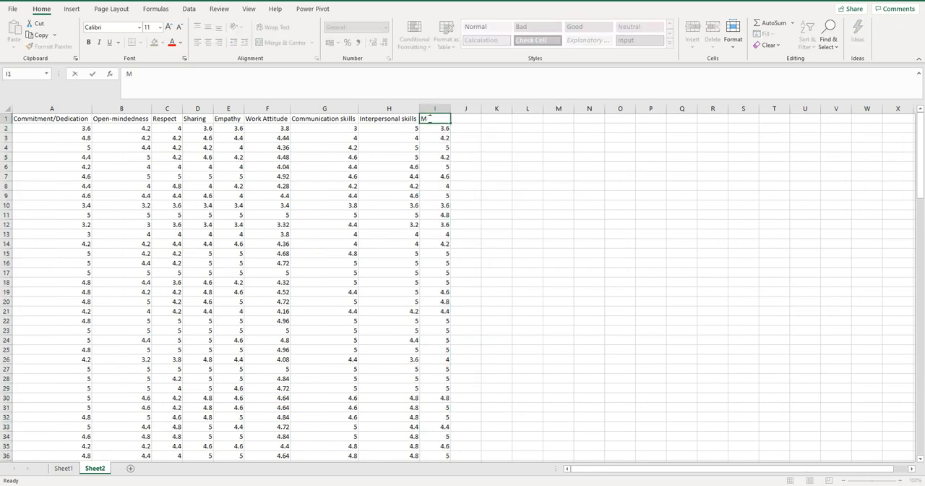
{"action": "type", "text": "anagement skills"}
{"action": "left_click", "coordinate": [496, 181]}
{"action": "double_click", "coordinate": [450, 107]}
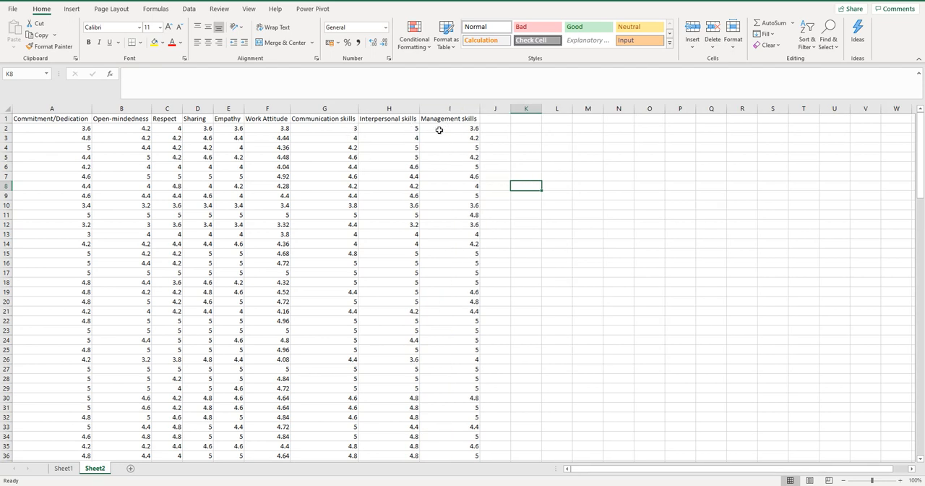
Enter the heading Leadership skills in J1 and fit column J's width to it
{"action": "left_click", "coordinate": [499, 118]}
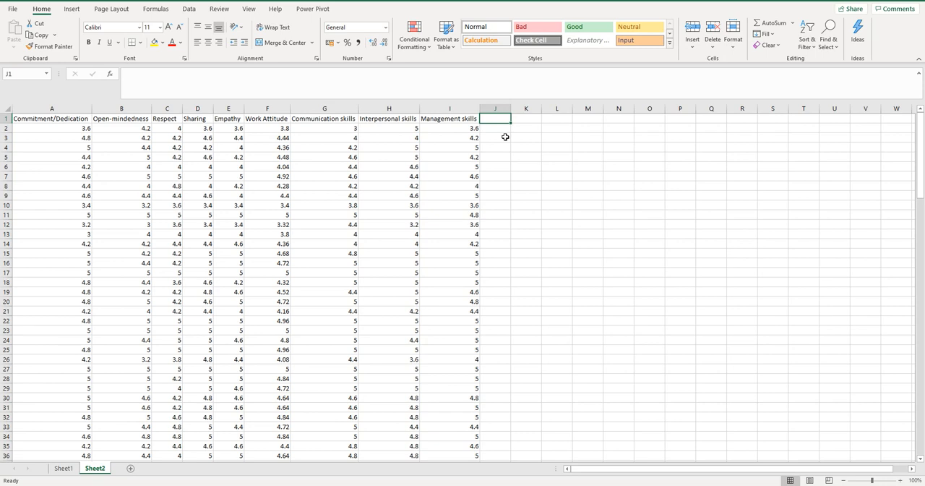
{"action": "type", "text": "Leader"}
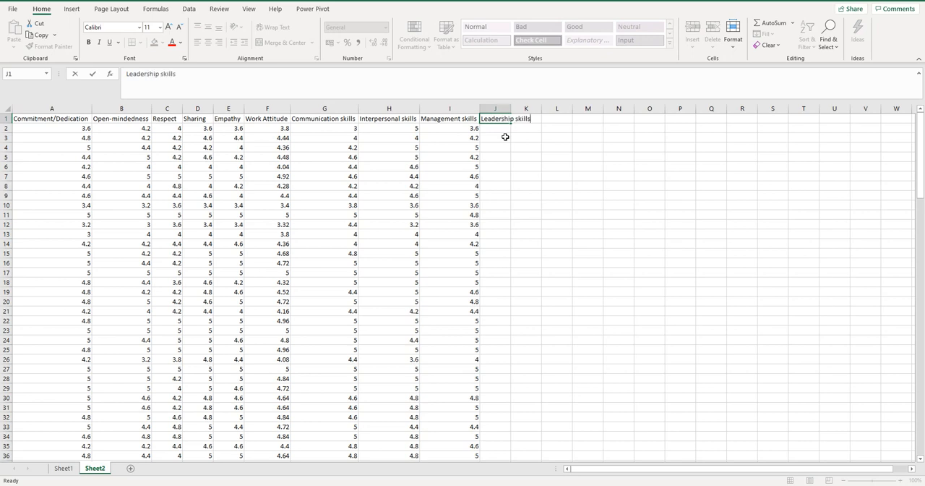
{"action": "type", "text": "ship skills"}
{"action": "key", "text": "Return"}
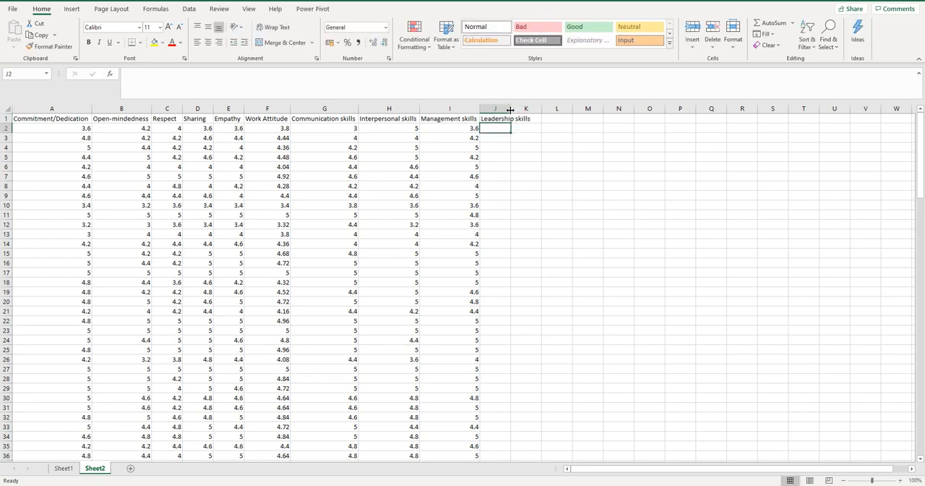
{"action": "double_click", "coordinate": [510, 108]}
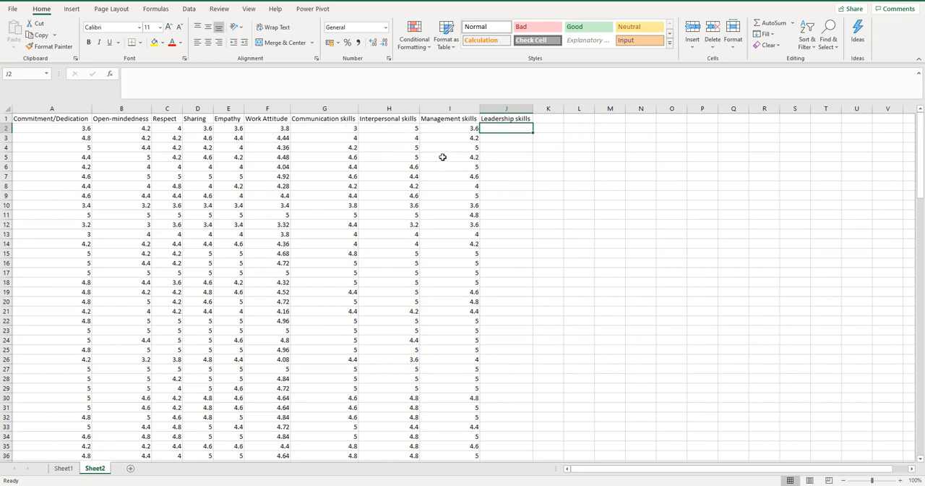
Enter a formula in J2 that averages the three leadership category values in G2:I2
{"action": "type", "text": "="}
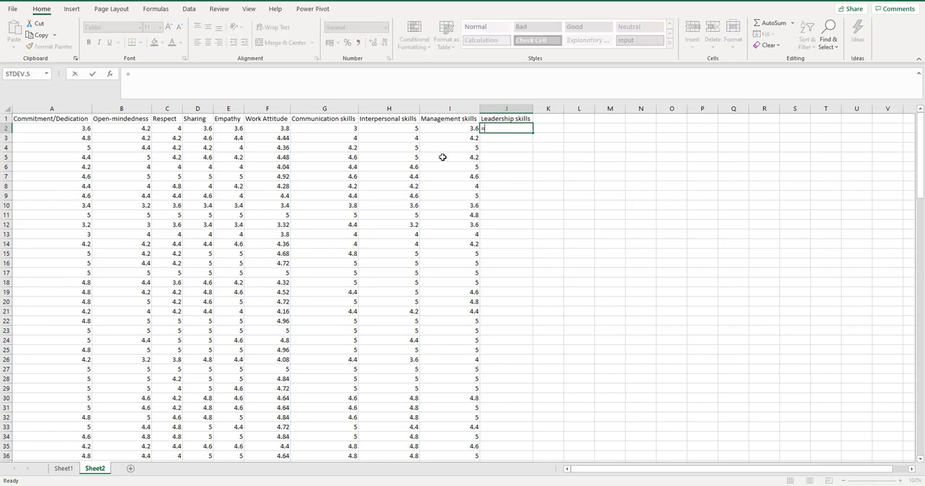
{"action": "type", "text": "ave"}
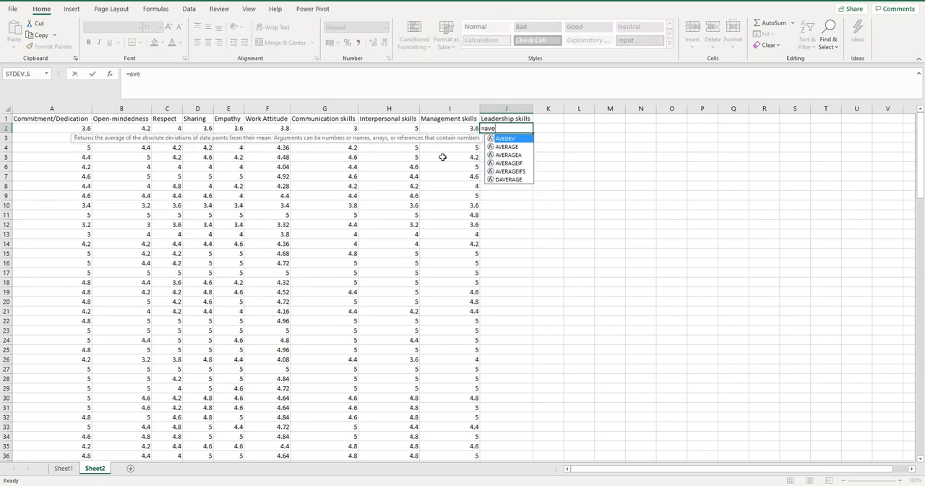
{"action": "type", "text": "rage("}
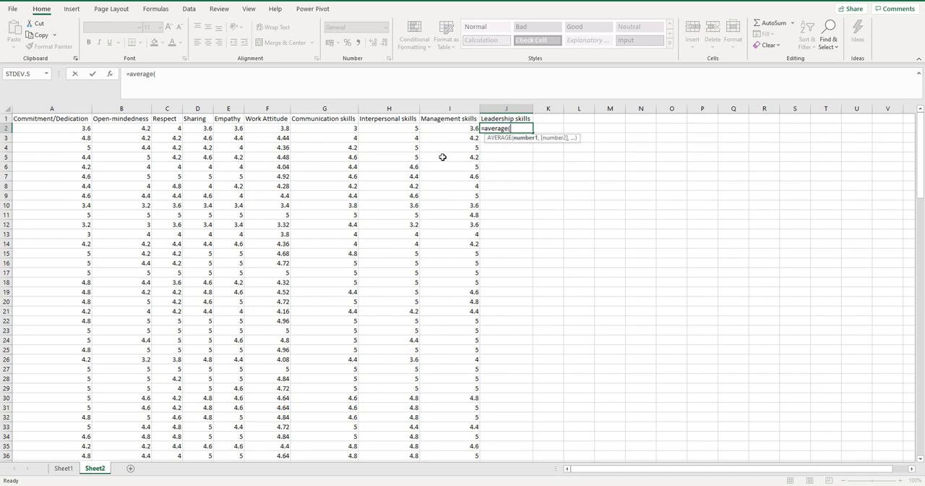
{"action": "left_click_drag", "start_coordinate": [344, 128], "coordinate": [448, 130]}
{"action": "type", "text": ")"}
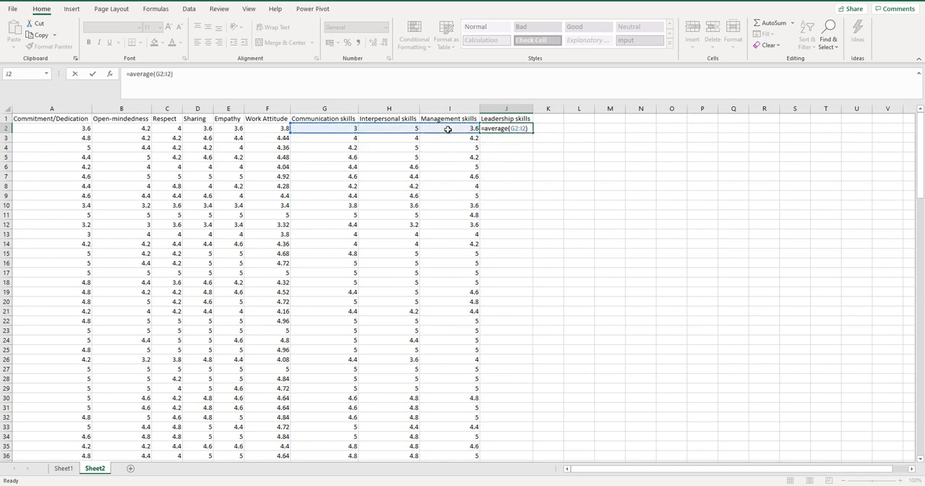
{"action": "key", "text": "Return"}
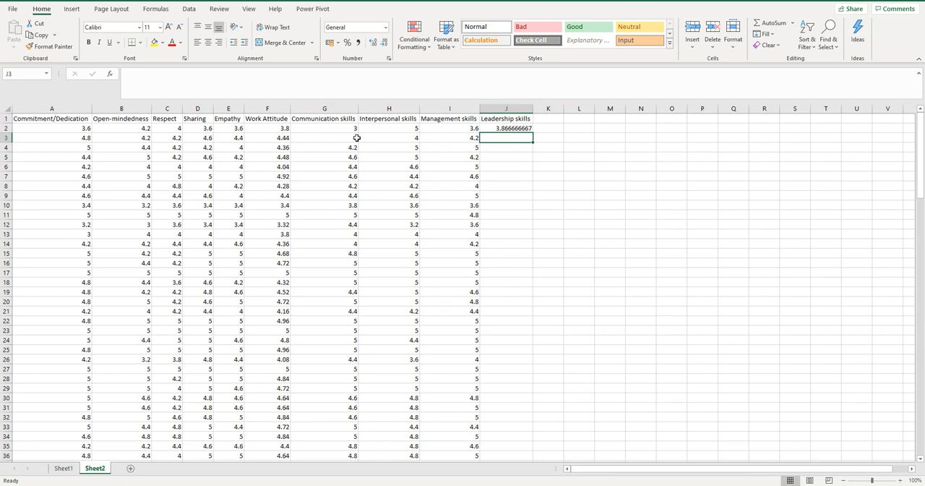
Fill the Leadership skills average formula from J2 down to J143
{"action": "left_click", "coordinate": [522, 127]}
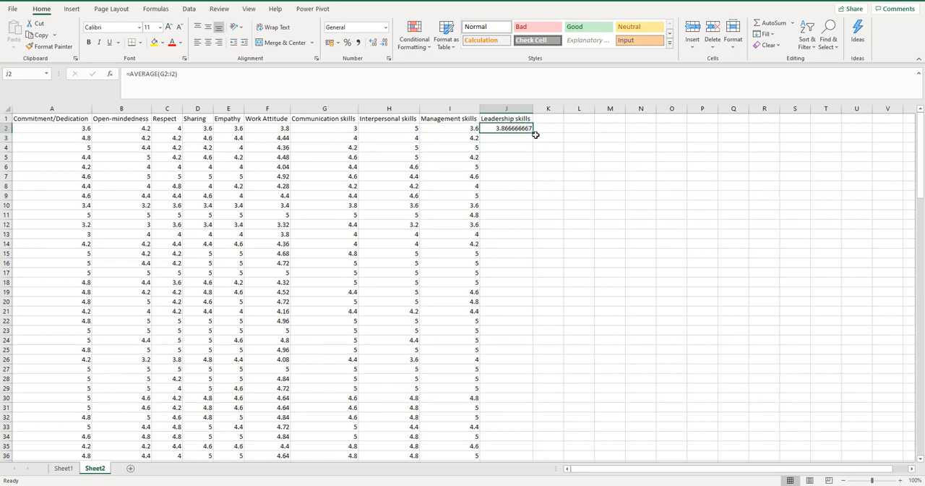
{"action": "mouse_move", "coordinate": [520, 128]}
{"action": "left_mouse_down"}
{"action": "mouse_move", "coordinate": [525, 455]}
{"action": "mouse_move", "coordinate": [526, 435]}
{"action": "mouse_move", "coordinate": [535, 443]}
{"action": "left_mouse_up"}
{"action": "scroll", "coordinate": [636, 383], "scroll_direction": "up", "scroll_amount": 17}
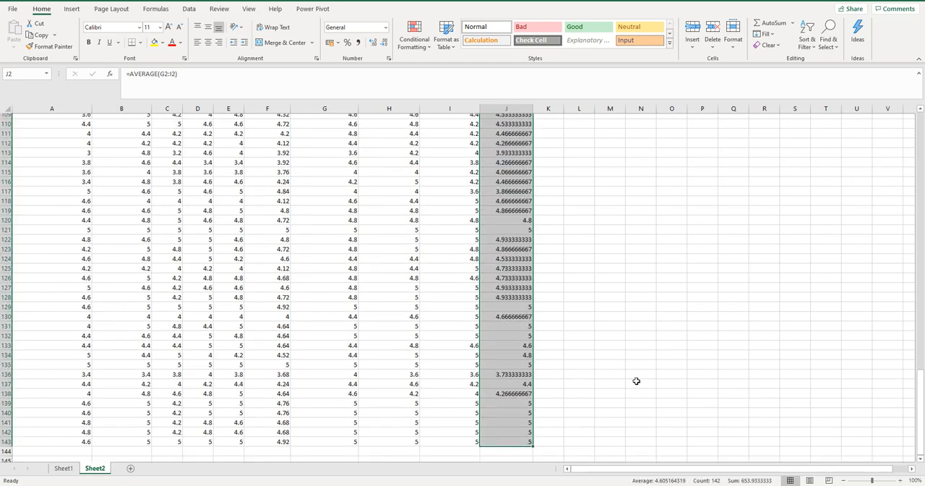
{"action": "scroll", "coordinate": [645, 363], "scroll_direction": "up", "scroll_amount": 19}
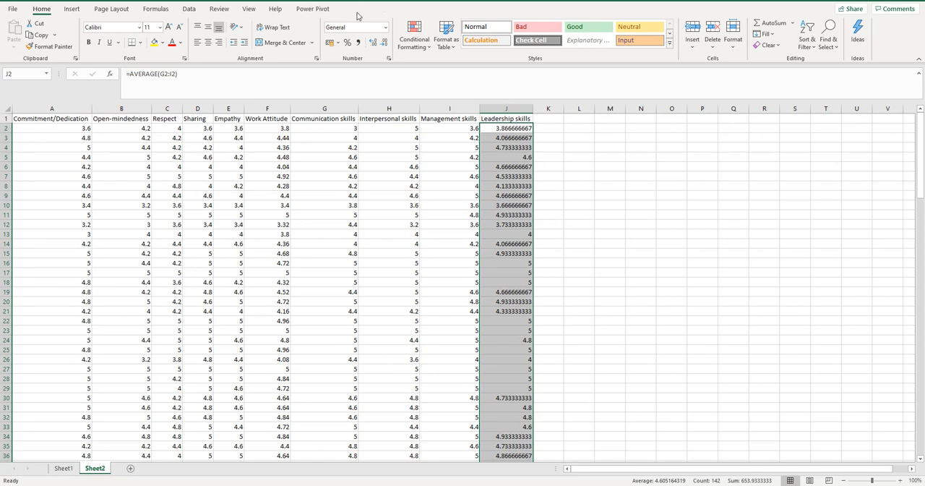
{"action": "left_click", "coordinate": [192, 8]}
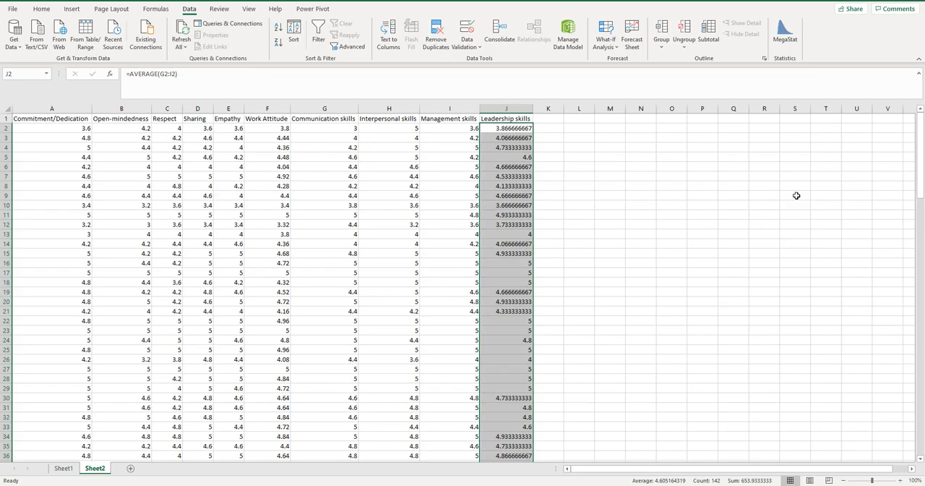
Switch to the Word document, insert the word level before "leadership skills" in research objective 2, and return to the Excel workbook
{"action": "key", "text": "alt+Tab"}
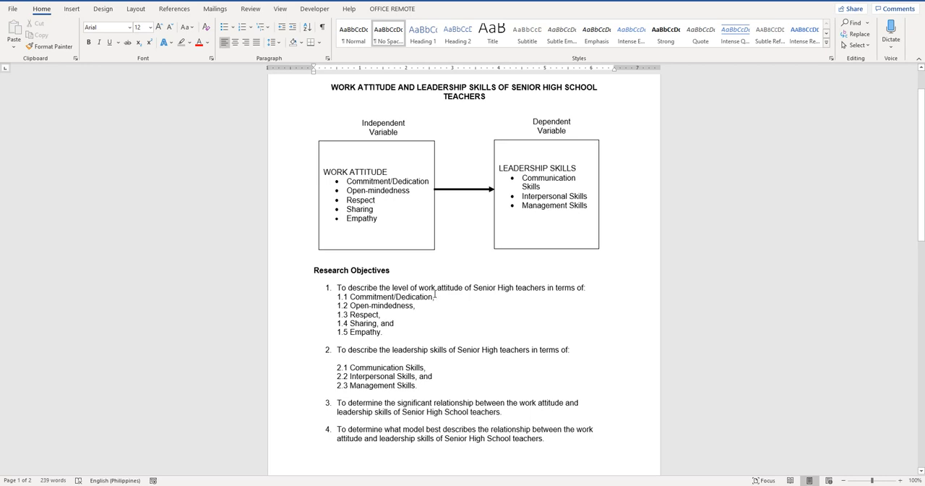
{"action": "left_click", "coordinate": [391, 350]}
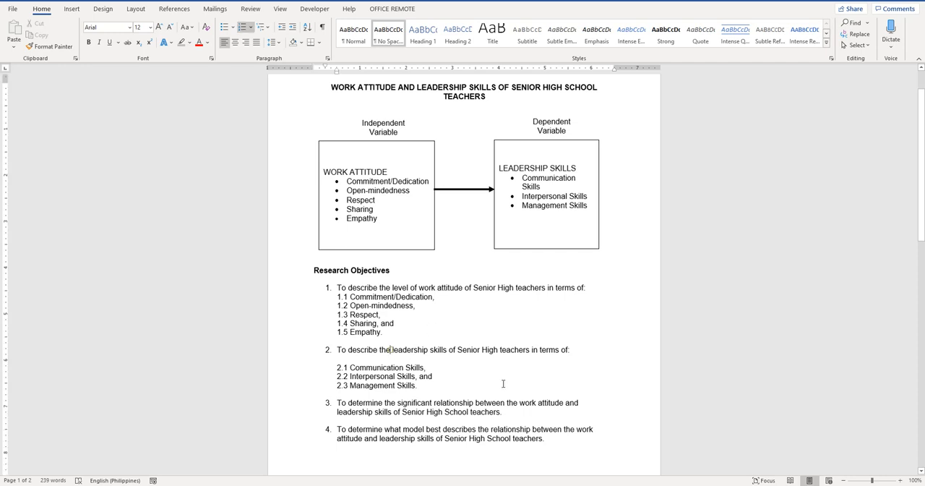
{"action": "type", "text": "level"}
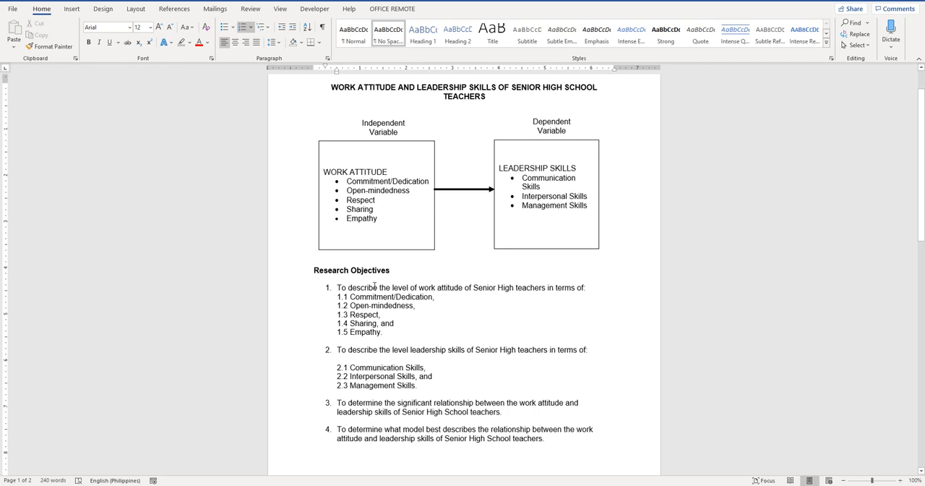
{"action": "key", "text": "alt+Tab"}
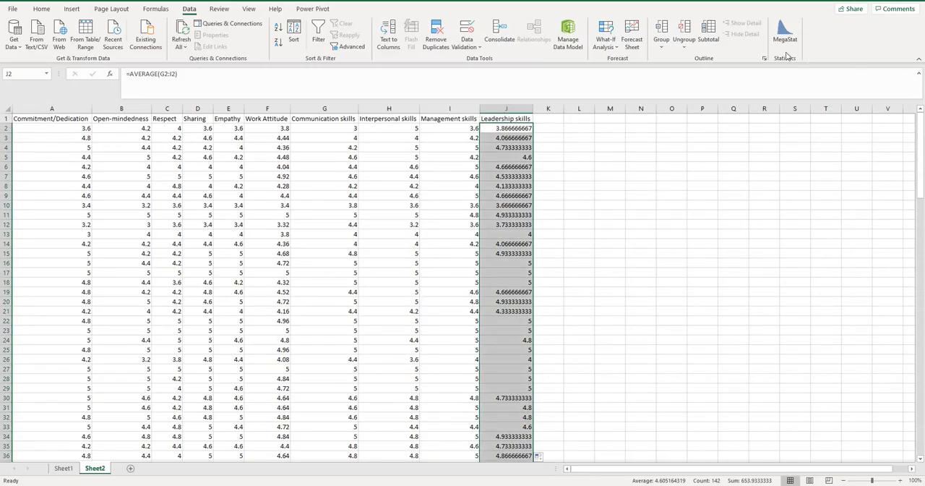
Cancel MegaStat in the other workbook and close correlation without indicators.xlsx, saving its changes
{"action": "left_click", "coordinate": [786, 40]}
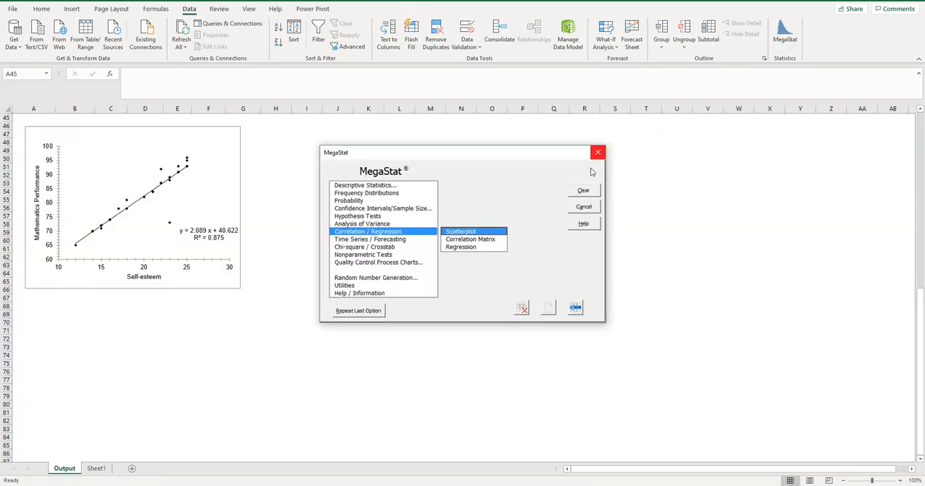
{"action": "left_click", "coordinate": [587, 207]}
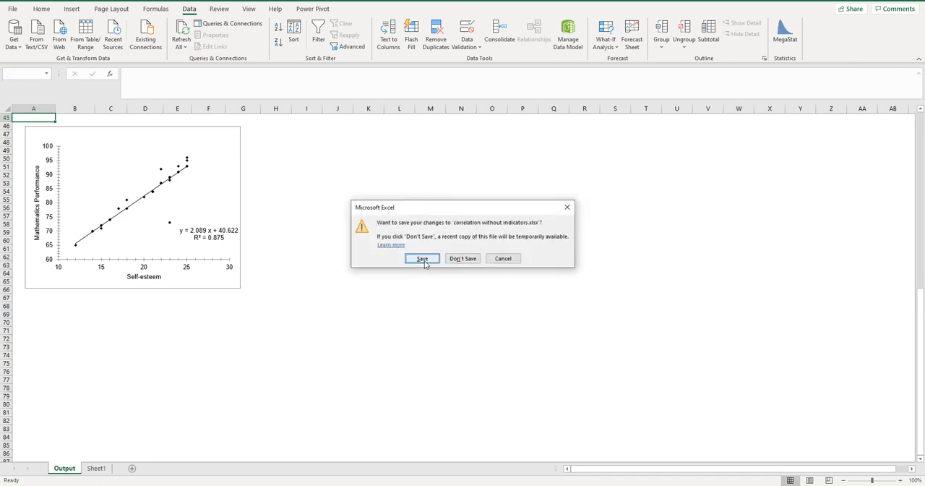
{"action": "left_click", "coordinate": [423, 260]}
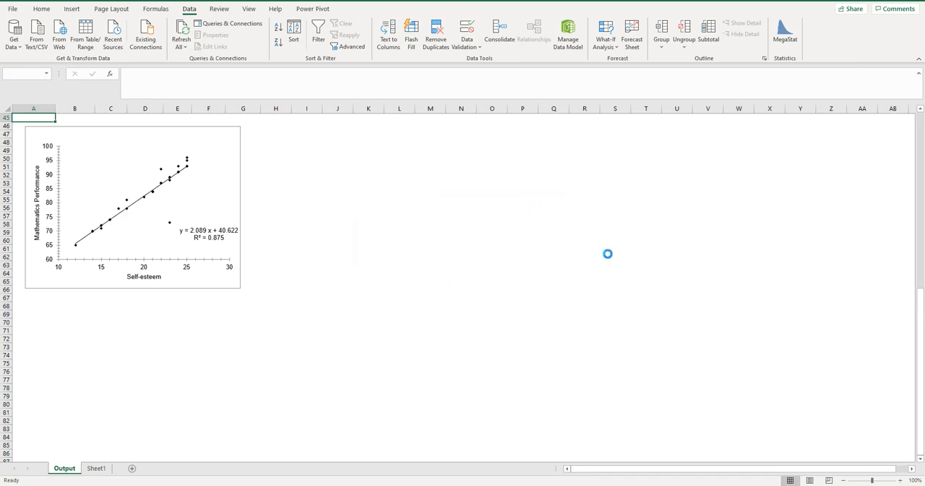
Open MegaStat's descriptive statistics and set its input range to A2:J143 on Sheet2
{"action": "key", "text": "ctrl+shift+Down"}
{"action": "left_click", "coordinate": [785, 35]}
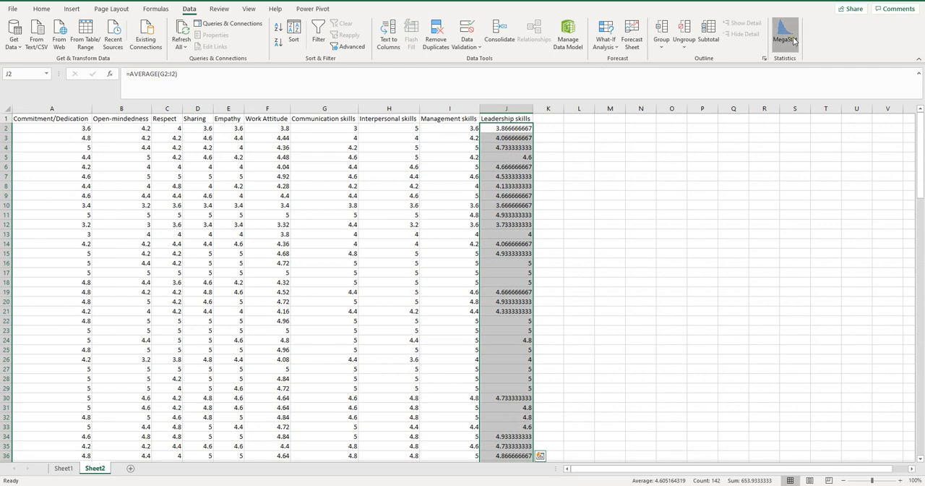
{"action": "left_click", "coordinate": [357, 186]}
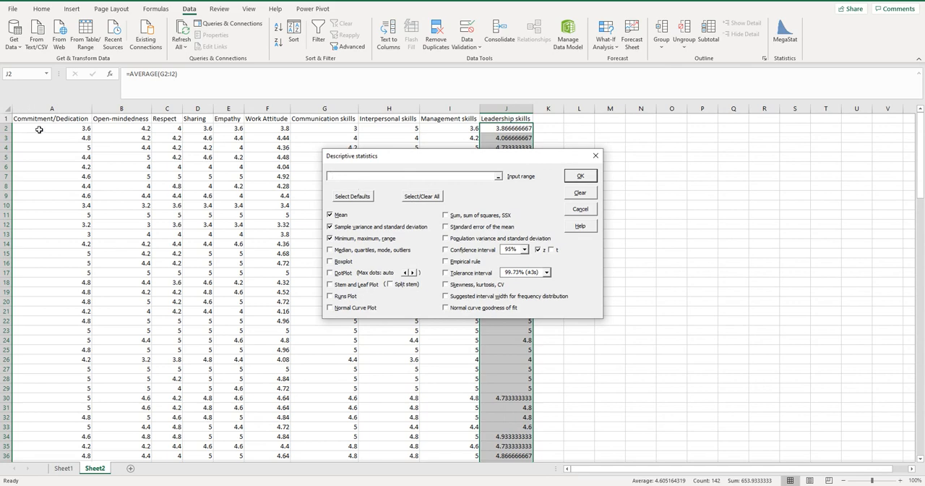
{"action": "left_click_drag", "start_coordinate": [37, 128], "coordinate": [504, 438]}
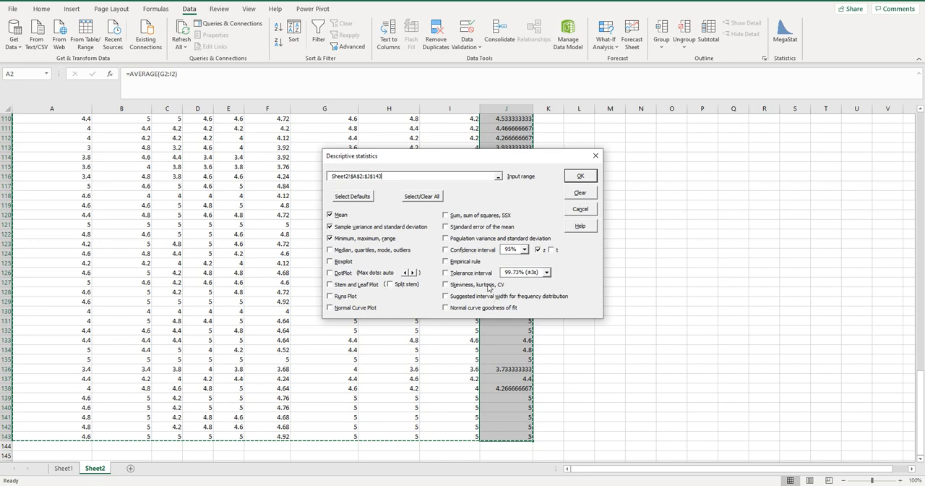
Exclude sample variance and standard deviation and minimum, maximum, range, include the 95% confidence interval, and run the descriptive statistics
{"action": "left_click", "coordinate": [331, 229]}
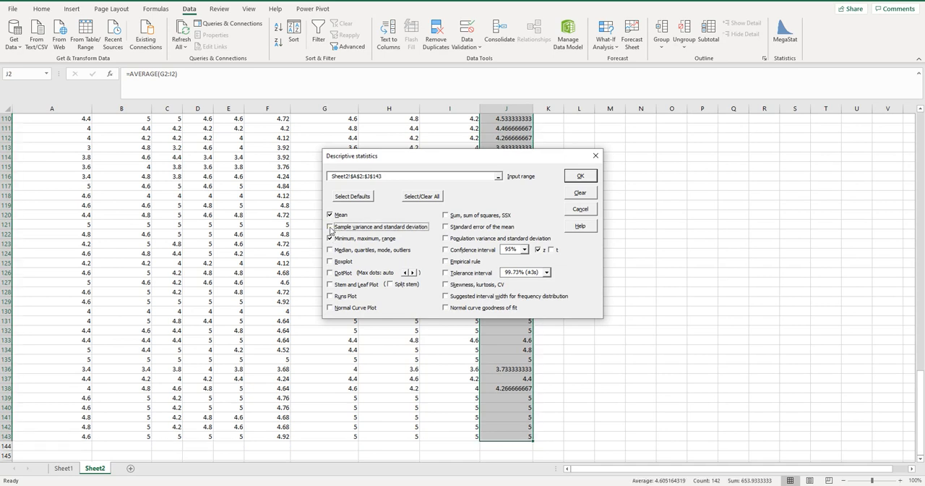
{"action": "left_click", "coordinate": [331, 238]}
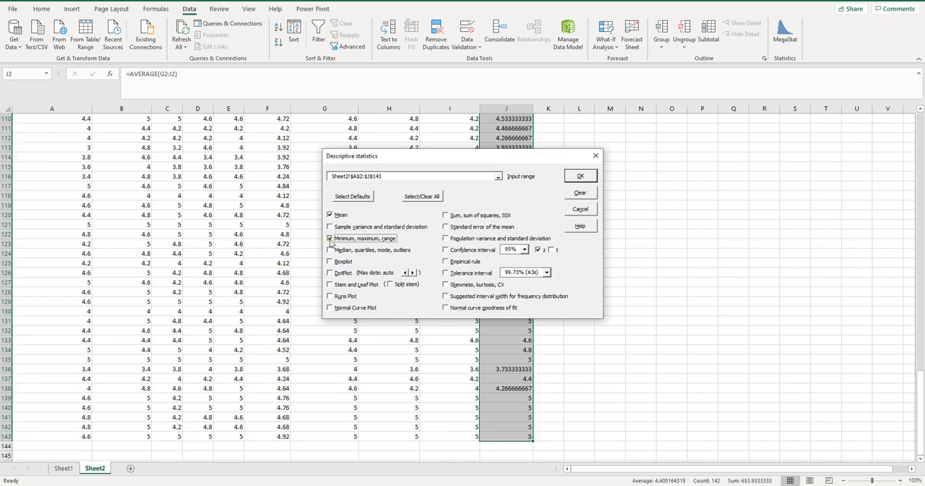
{"action": "left_click", "coordinate": [445, 249]}
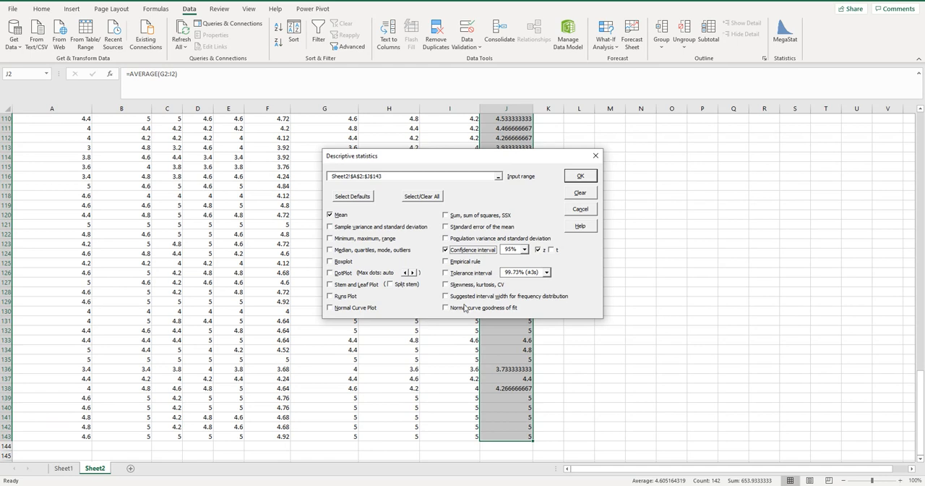
{"action": "left_click", "coordinate": [578, 177]}
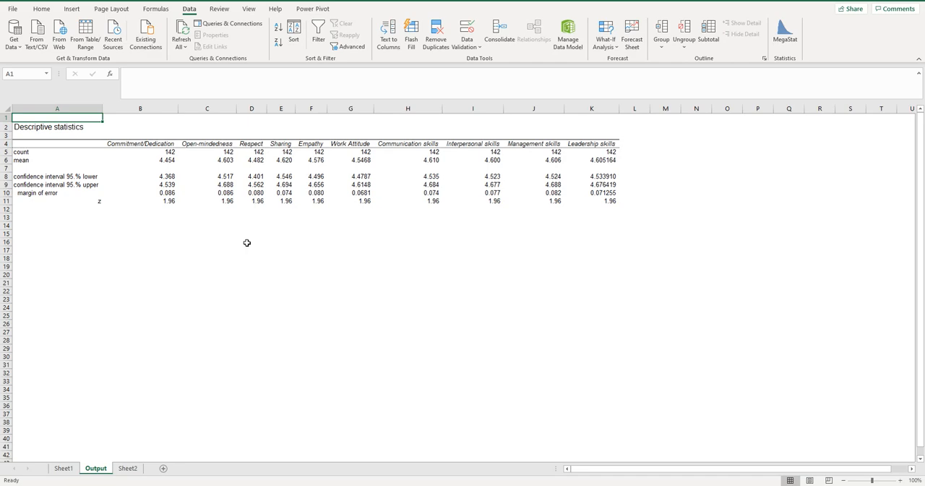
Generate a MegaStat correlation matrix from the Sheet2 data range A2:J143
{"action": "left_click", "coordinate": [127, 469]}
{"action": "scroll", "coordinate": [729, 334], "scroll_direction": "up", "scroll_amount": 20}
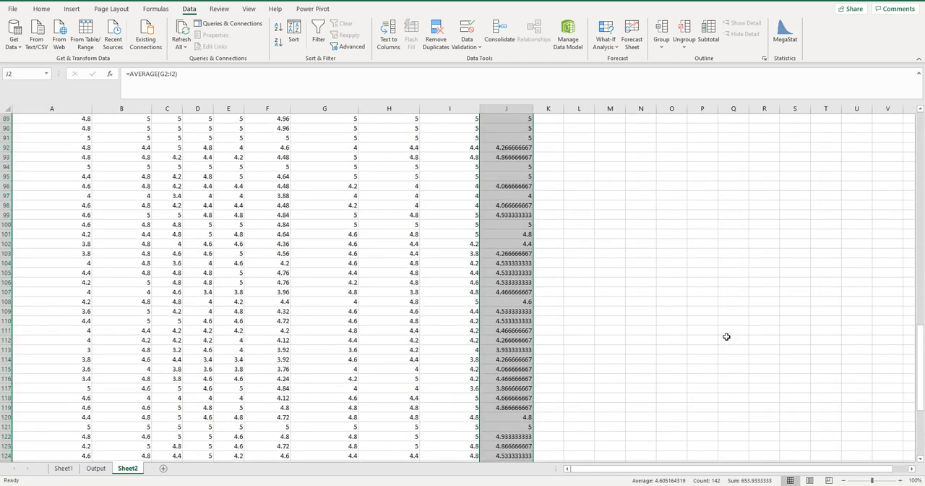
{"action": "scroll", "coordinate": [730, 335], "scroll_direction": "up", "scroll_amount": 3}
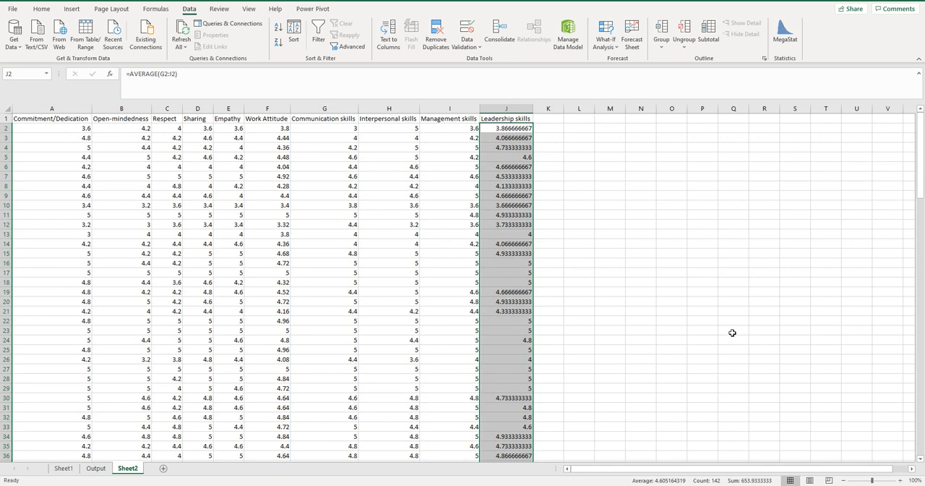
{"action": "left_click", "coordinate": [780, 33]}
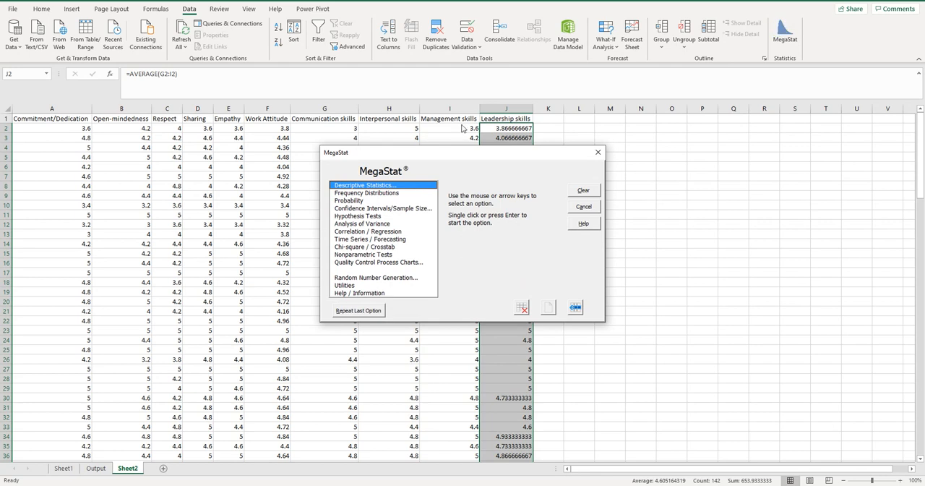
{"action": "left_click", "coordinate": [347, 232]}
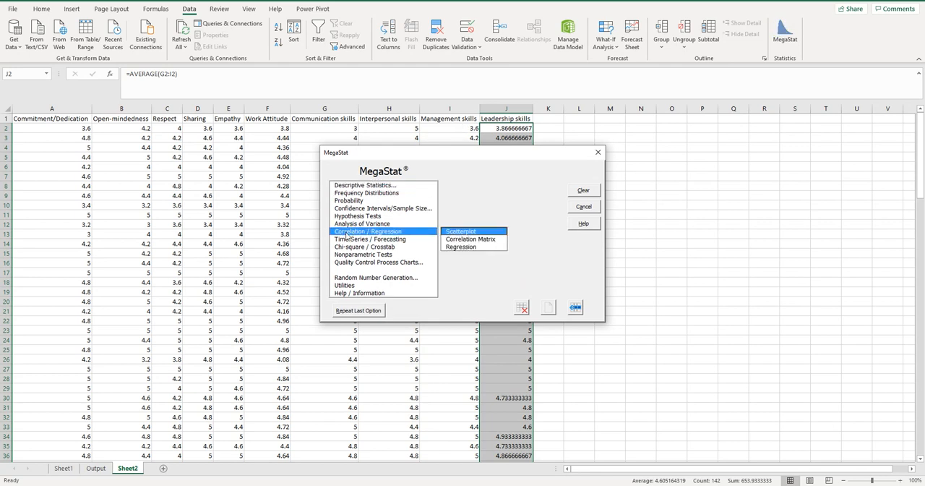
{"action": "left_click", "coordinate": [455, 240]}
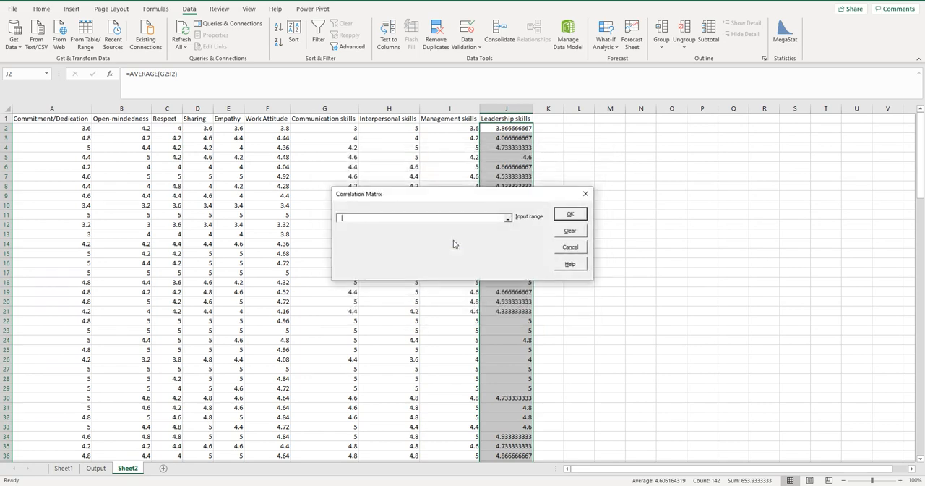
{"action": "left_click_drag", "start_coordinate": [61, 128], "coordinate": [495, 441]}
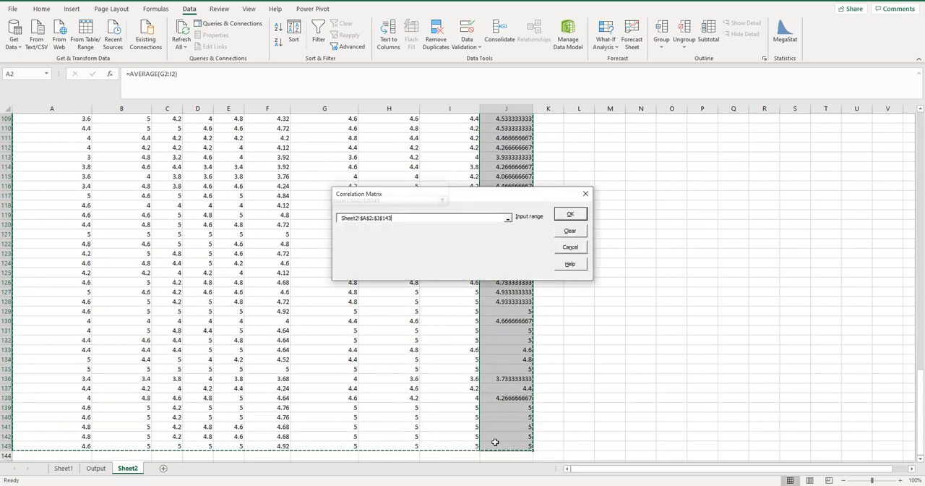
{"action": "left_click", "coordinate": [579, 215]}
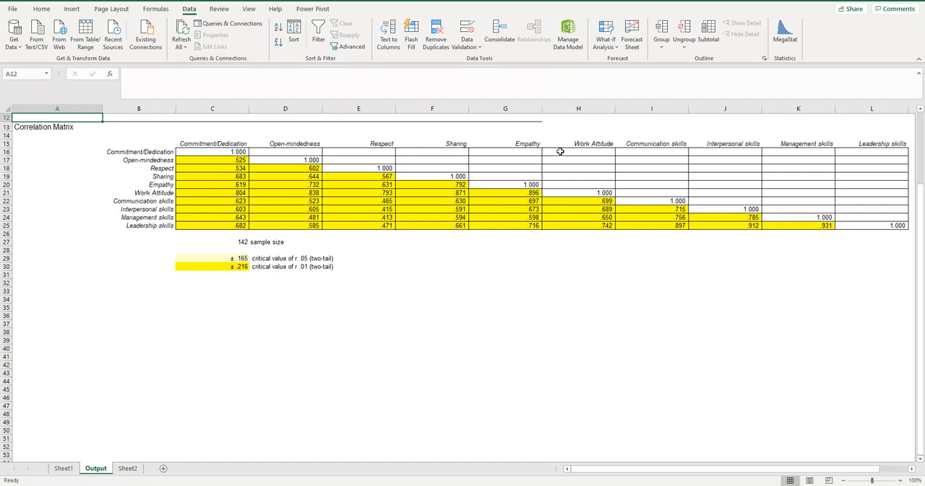
Examine the cell where the Work Attitude column meets the Leadership skills row in the correlation matrix
{"action": "left_click", "coordinate": [592, 145]}
{"action": "left_click_drag", "start_coordinate": [591, 145], "coordinate": [593, 225]}
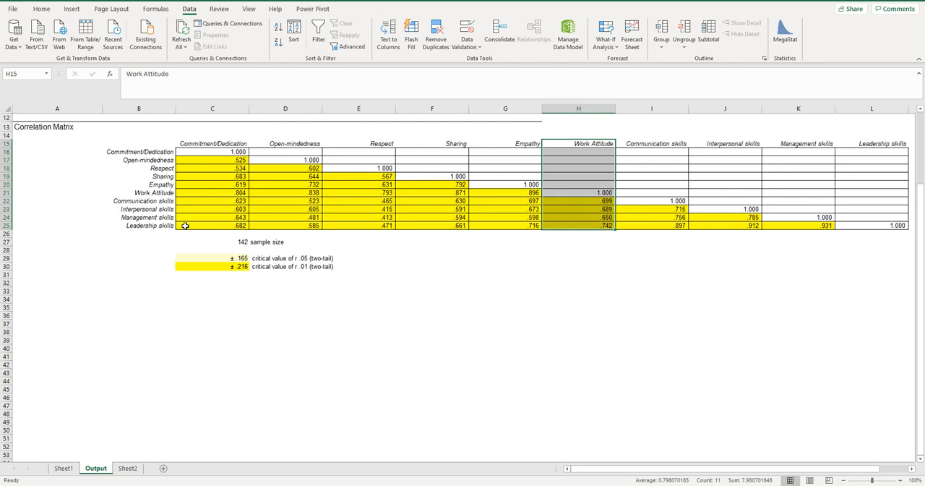
{"action": "left_click_drag", "start_coordinate": [185, 226], "coordinate": [583, 225]}
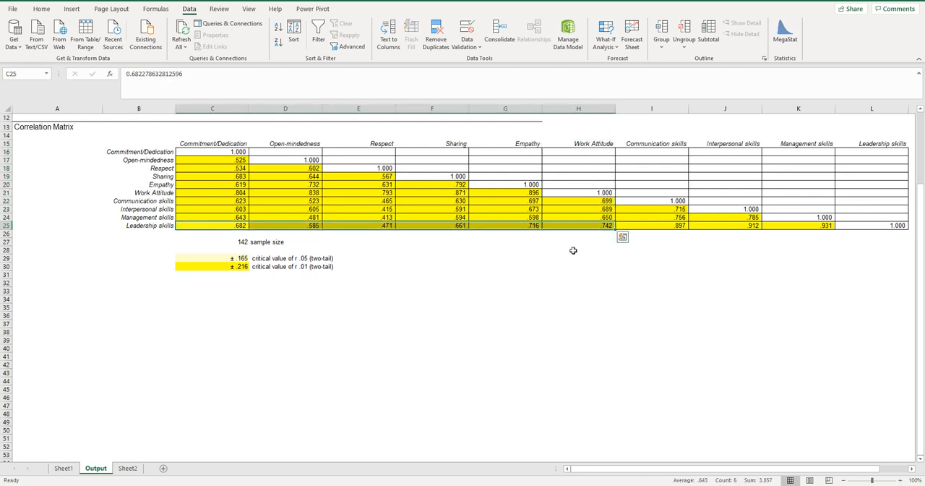
{"action": "left_click", "coordinate": [573, 250]}
{"action": "left_click", "coordinate": [596, 225]}
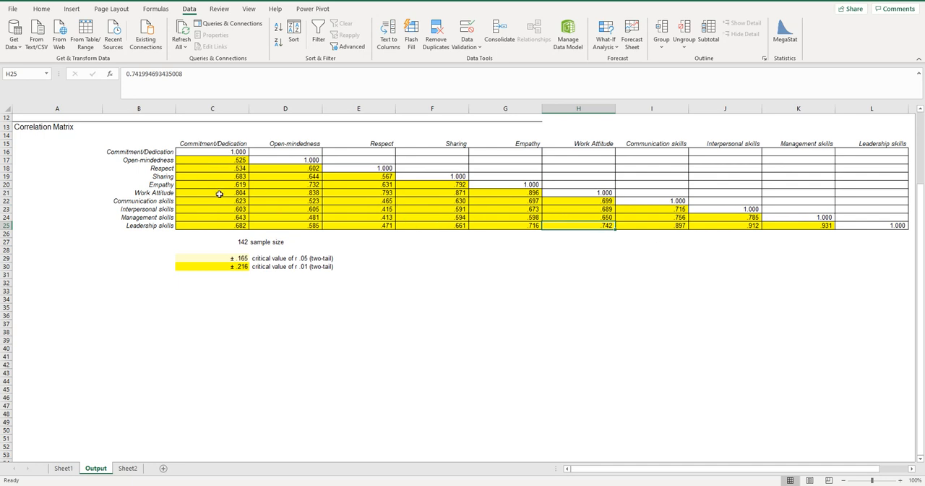
Compare the .05 and .01 critical values of r with the Work Attitude and Leadership skills coefficient and the other matrix coefficients
{"action": "left_click", "coordinate": [217, 266]}
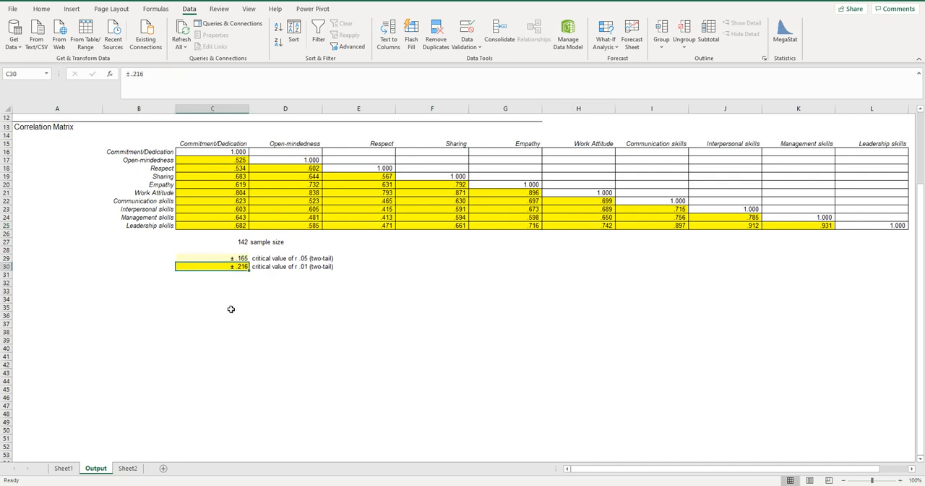
{"action": "left_click", "coordinate": [225, 281]}
{"action": "left_click", "coordinate": [225, 266]}
{"action": "left_click", "coordinate": [209, 259]}
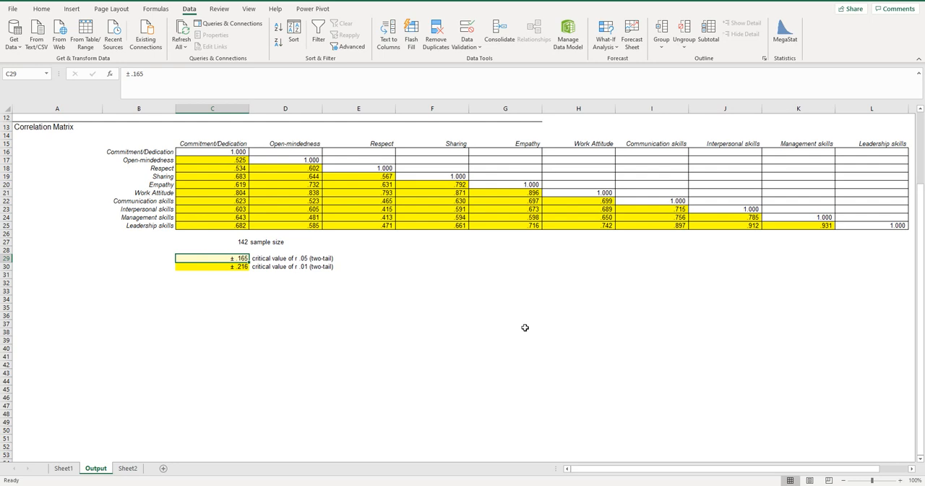
{"action": "left_click", "coordinate": [578, 226]}
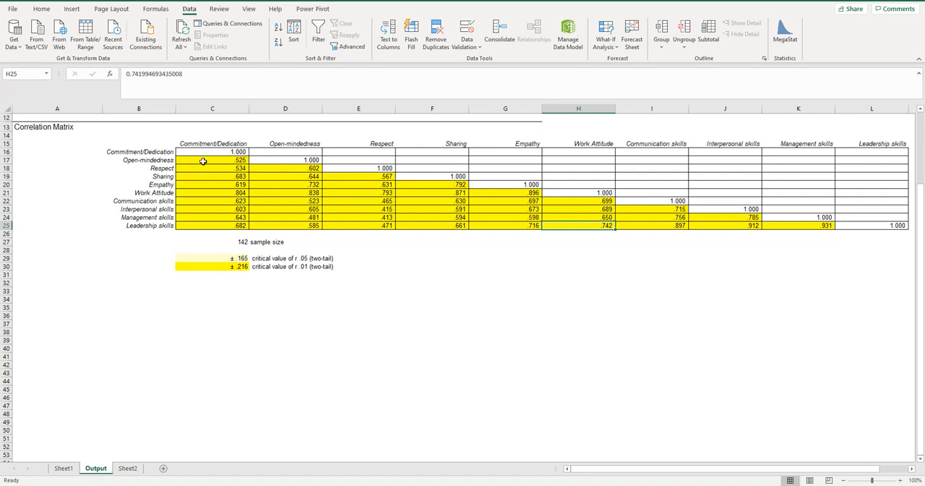
{"action": "left_click_drag", "start_coordinate": [204, 160], "coordinate": [731, 217]}
{"action": "left_click", "coordinate": [651, 274]}
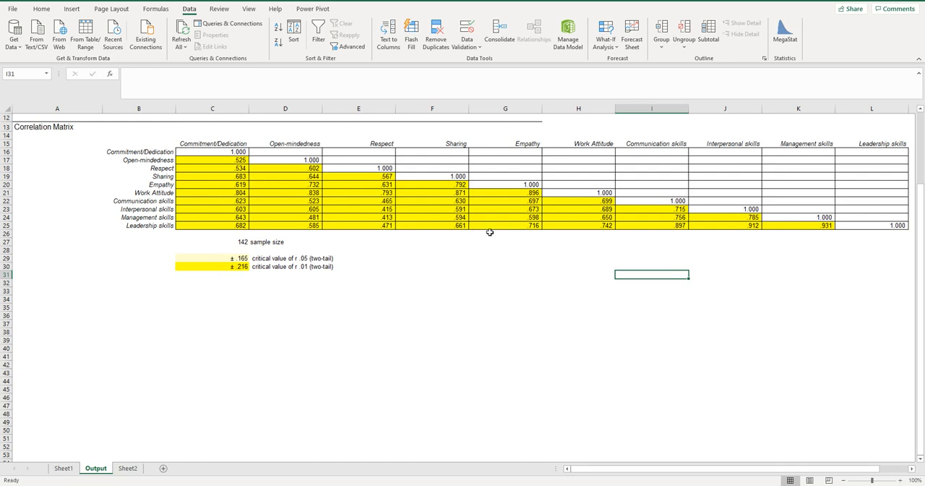
{"action": "left_click", "coordinate": [589, 225]}
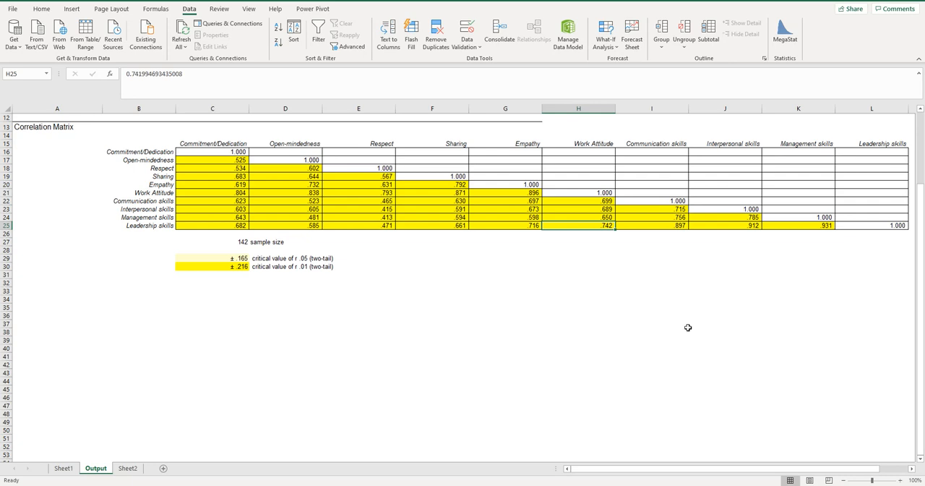
Switch to the Word document to review the research objectives and return to the Excel workbook
{"action": "left_click", "coordinate": [370, 484]}
{"action": "key", "text": "alt+Tab"}
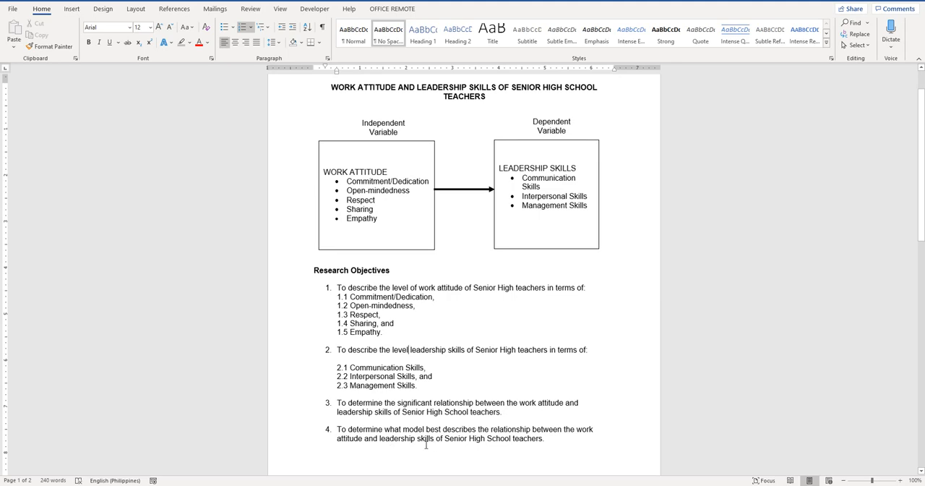
{"action": "key", "text": "alt+Tab"}
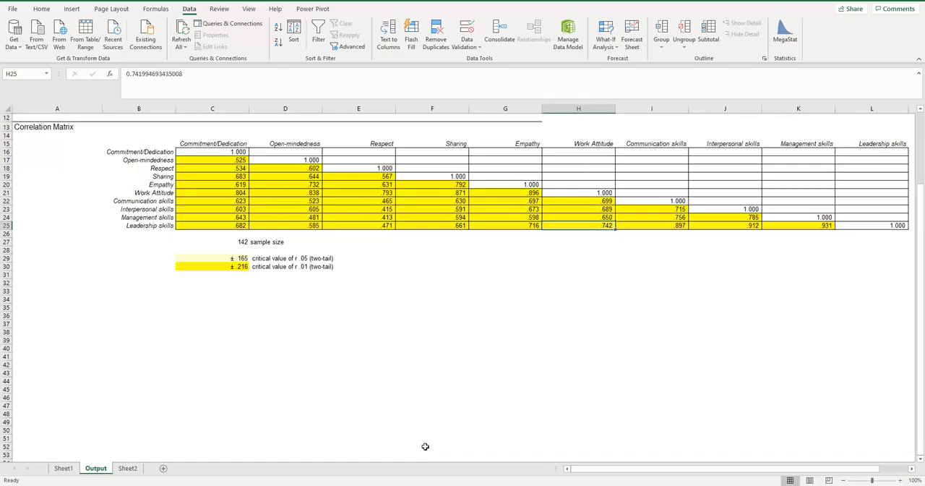
Open MegaStat's regression analysis for Sheet2 and set the Work Attitude values F2:F143 as the independent variable
{"action": "left_click", "coordinate": [127, 468]}
{"action": "scroll", "coordinate": [778, 316], "scroll_direction": "up", "scroll_amount": 2}
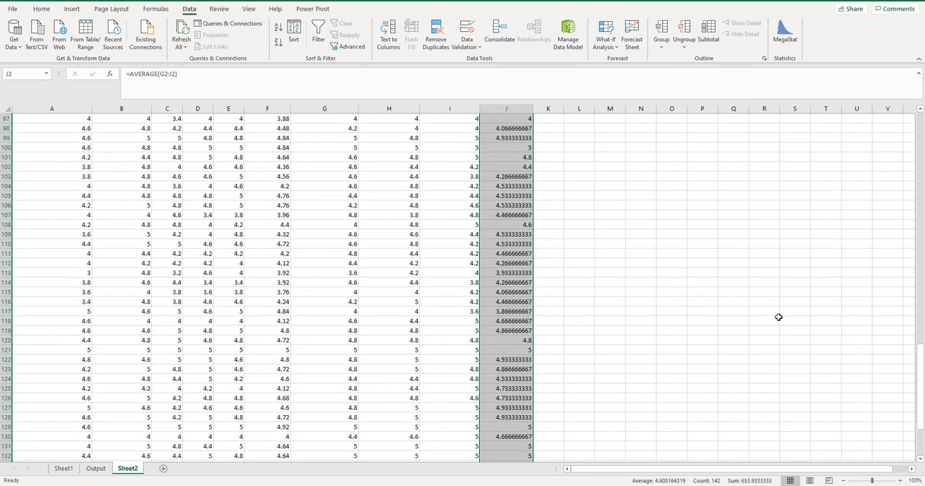
{"action": "left_click", "coordinate": [786, 42]}
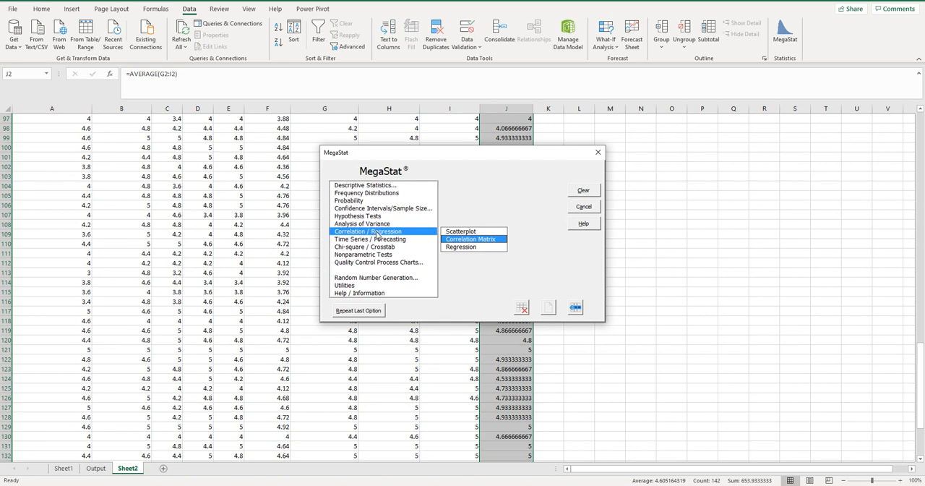
{"action": "left_click", "coordinate": [470, 247]}
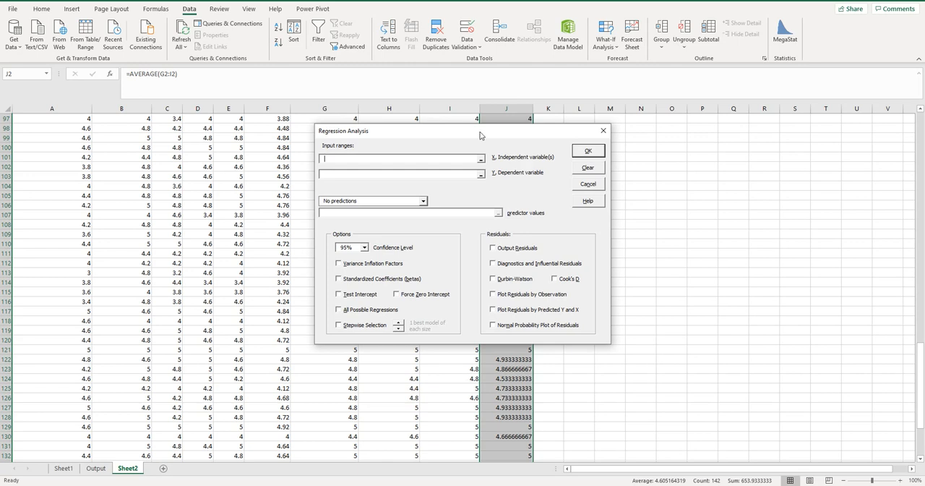
{"action": "left_click_drag", "start_coordinate": [482, 135], "coordinate": [549, 145]}
{"action": "scroll", "coordinate": [341, 259], "scroll_direction": "up", "scroll_amount": 20}
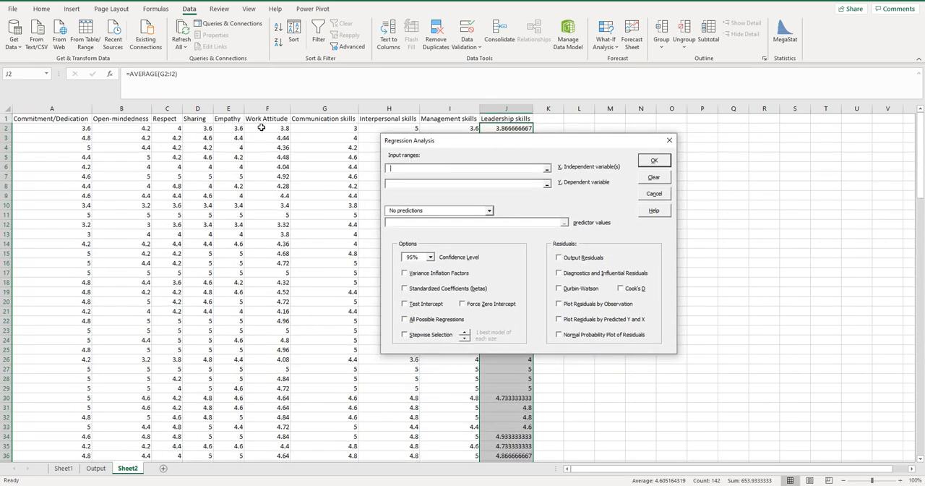
{"action": "left_click_drag", "start_coordinate": [267, 128], "coordinate": [274, 446]}
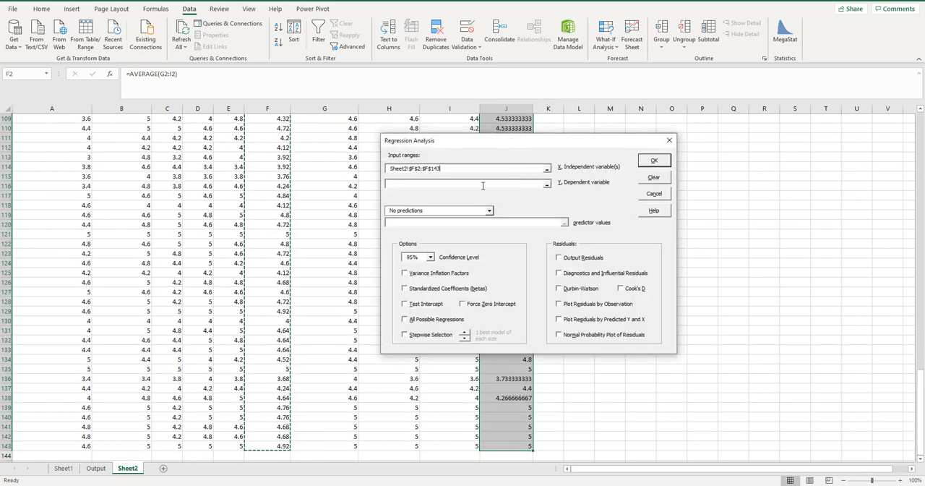
Set the Leadership skills values J2:J143 as the dependent variable and run the regression analysis
{"action": "left_click", "coordinate": [482, 184]}
{"action": "scroll", "coordinate": [724, 223], "scroll_direction": "up", "scroll_amount": 20}
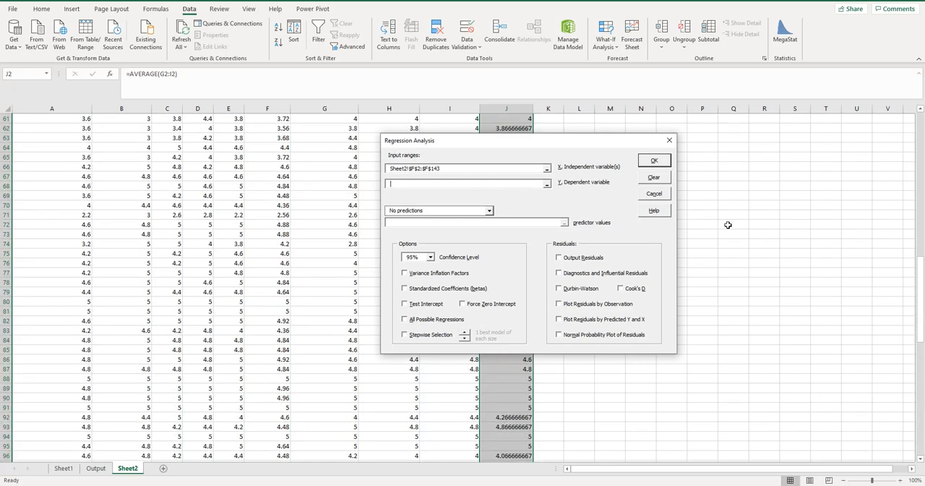
{"action": "scroll", "coordinate": [727, 221], "scroll_direction": "up", "scroll_amount": 8}
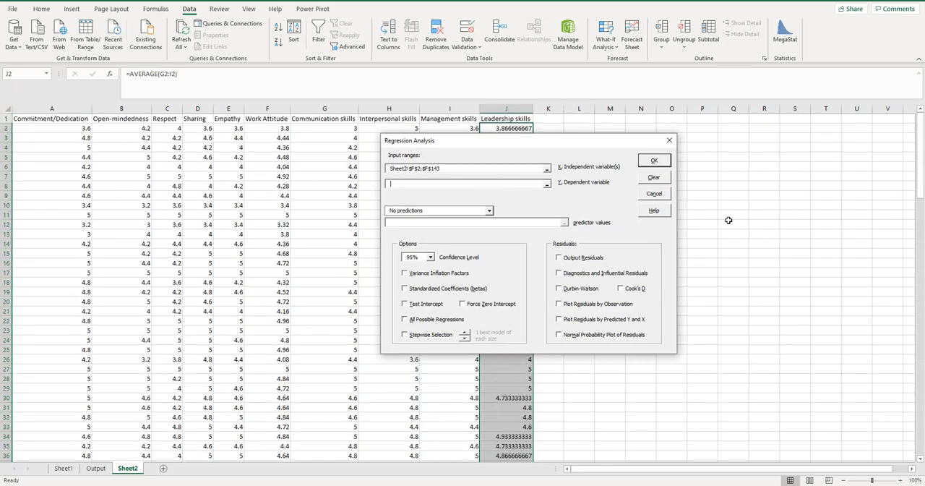
{"action": "left_click", "coordinate": [516, 129]}
{"action": "left_click_drag", "start_coordinate": [516, 129], "coordinate": [506, 435]}
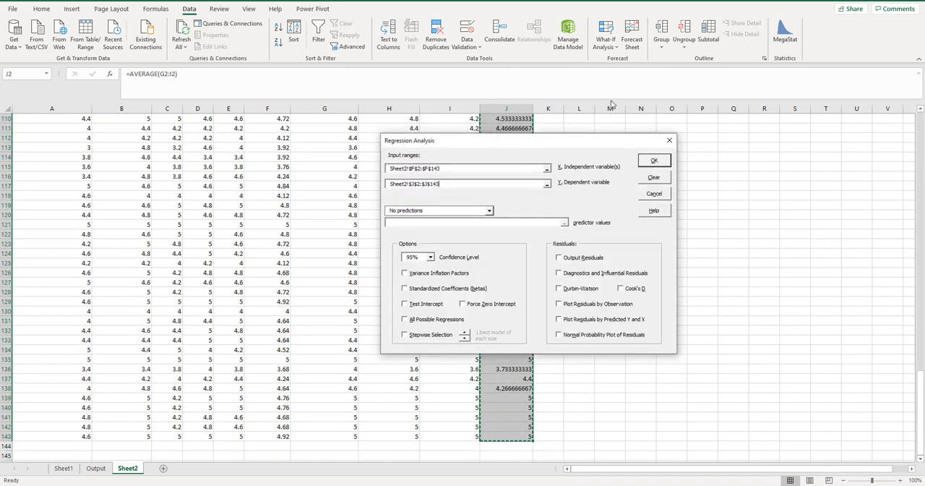
{"action": "left_click", "coordinate": [653, 159]}
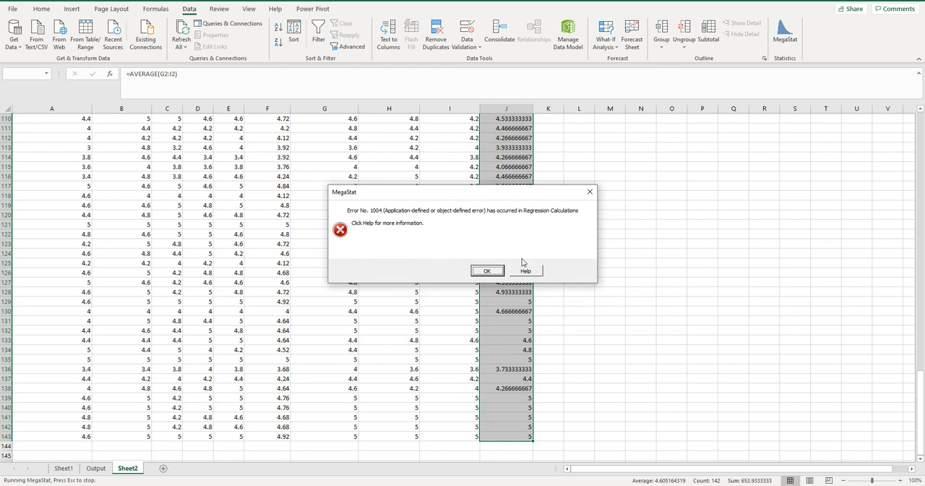
{"action": "left_click", "coordinate": [501, 271]}
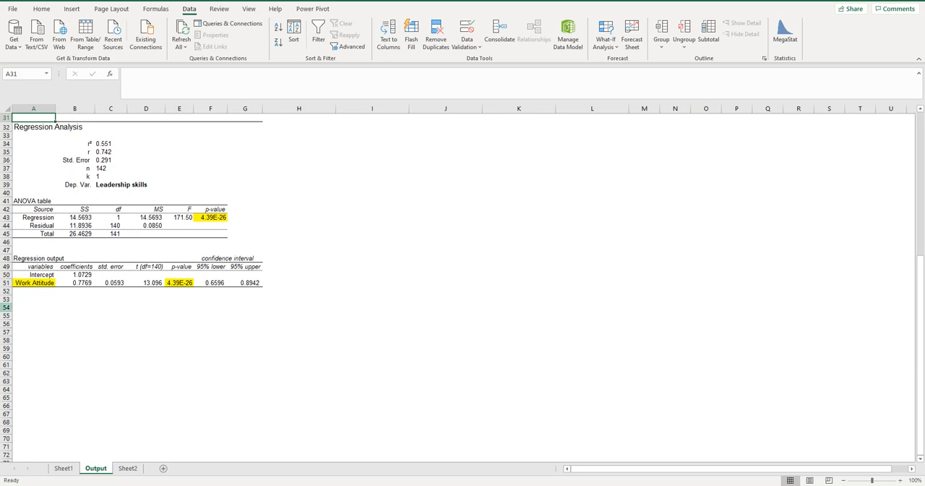
Run MegaStat's regression on Sheet2 with the five work attitude dimensions A2:E143 as independent variables and Leadership skills J2:J143 as the dependent variable
{"action": "left_click", "coordinate": [127, 468]}
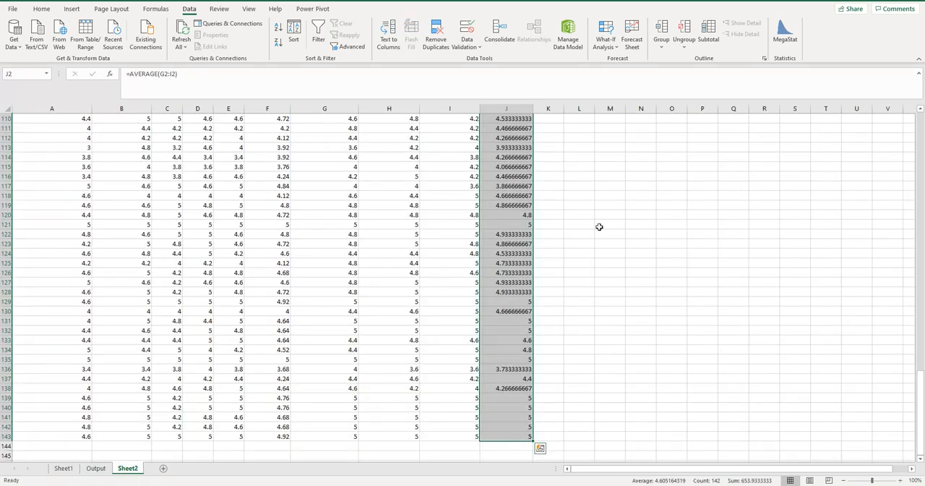
{"action": "left_click", "coordinate": [791, 38]}
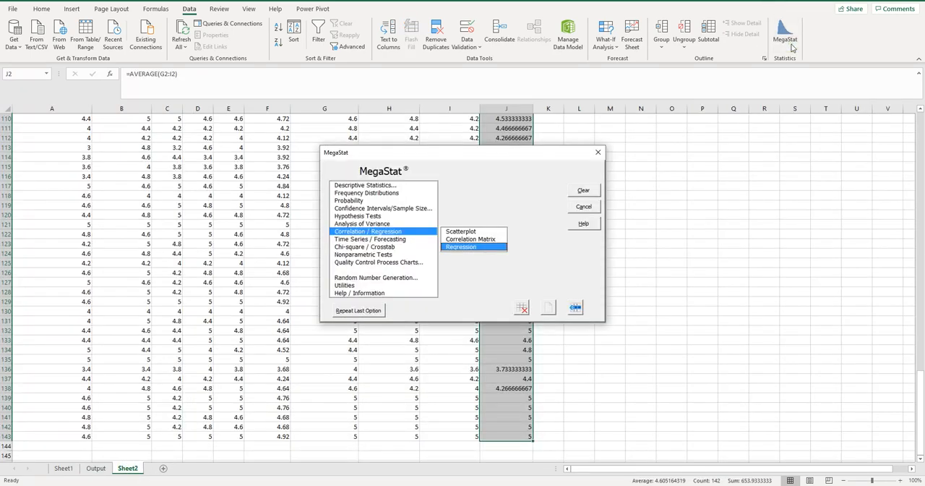
{"action": "left_click", "coordinate": [474, 247]}
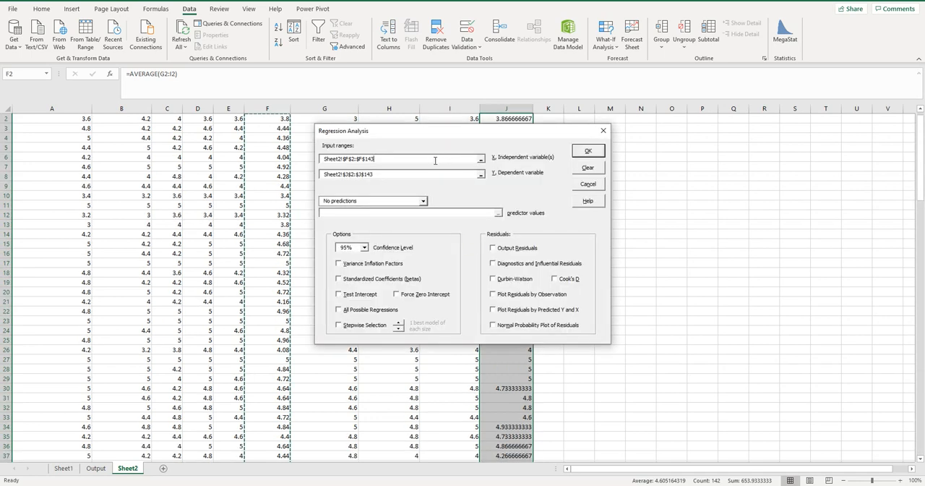
{"action": "double_click", "coordinate": [425, 161]}
{"action": "key", "text": "BackSpace"}
{"action": "scroll", "coordinate": [232, 246], "scroll_direction": "up", "scroll_amount": 1}
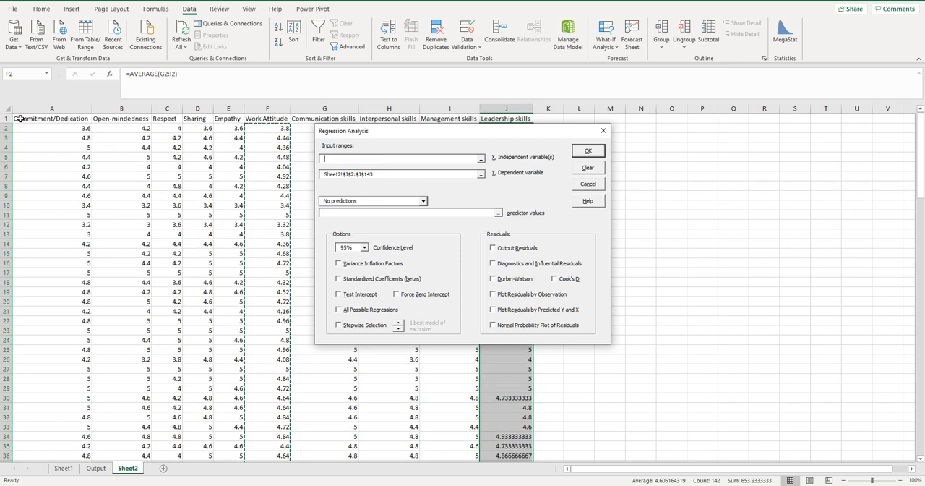
{"action": "left_click_drag", "start_coordinate": [24, 127], "coordinate": [229, 444]}
{"action": "left_click", "coordinate": [588, 153]}
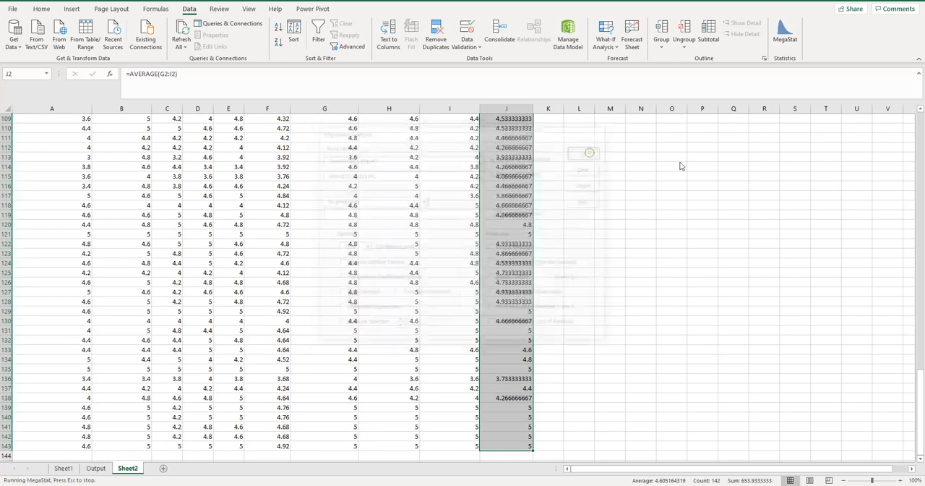
{"action": "left_click", "coordinate": [487, 271]}
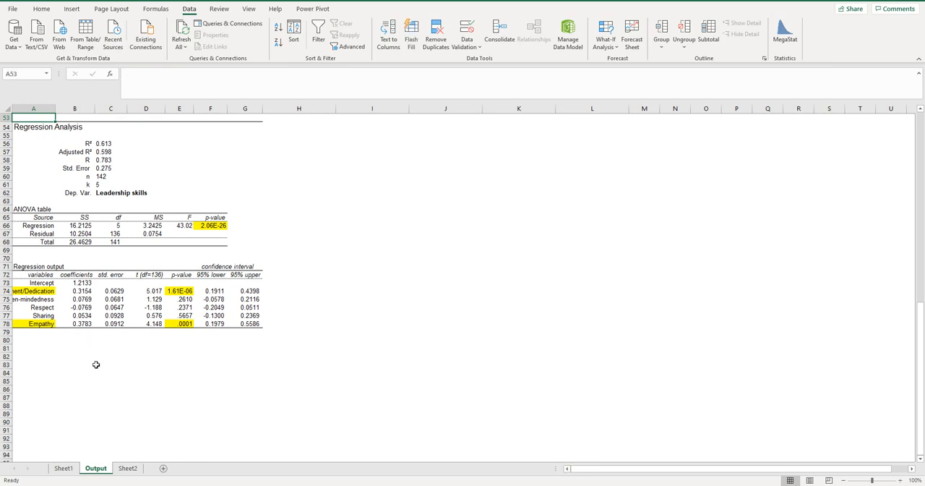
Compare the single-predictor Work Attitude regression output with the five-predictor regression output below it
{"action": "scroll", "coordinate": [396, 317], "scroll_direction": "up", "scroll_amount": 9}
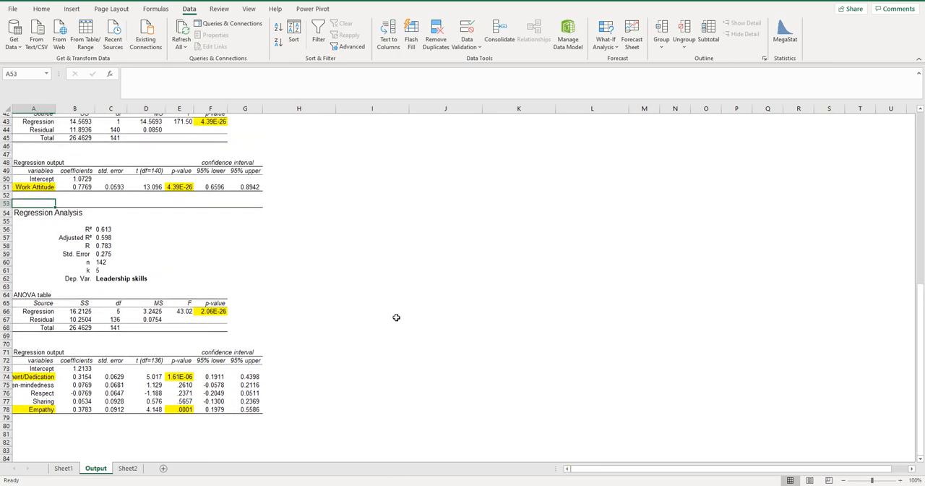
{"action": "scroll", "coordinate": [396, 316], "scroll_direction": "down", "scroll_amount": 3}
{"action": "scroll", "coordinate": [395, 317], "scroll_direction": "up", "scroll_amount": 1}
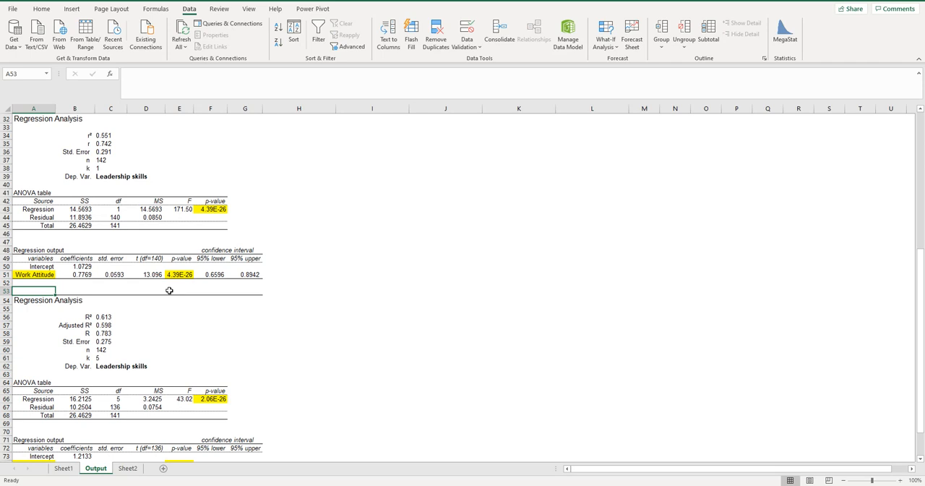
{"action": "scroll", "coordinate": [320, 261], "scroll_direction": "down", "scroll_amount": 5}
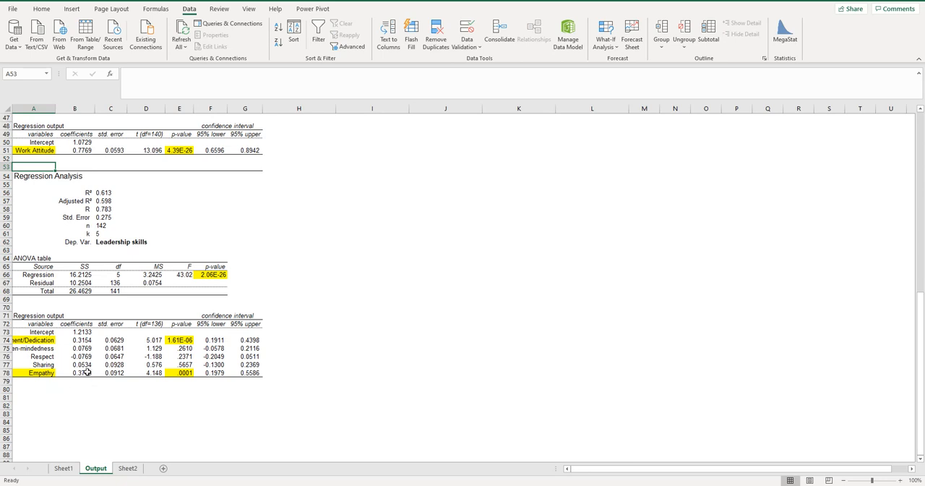
Examine the Commitment/Dedication and Empathy coefficients in the five-predictor regression output against each other
{"action": "left_click", "coordinate": [83, 365]}
{"action": "left_click", "coordinate": [84, 372]}
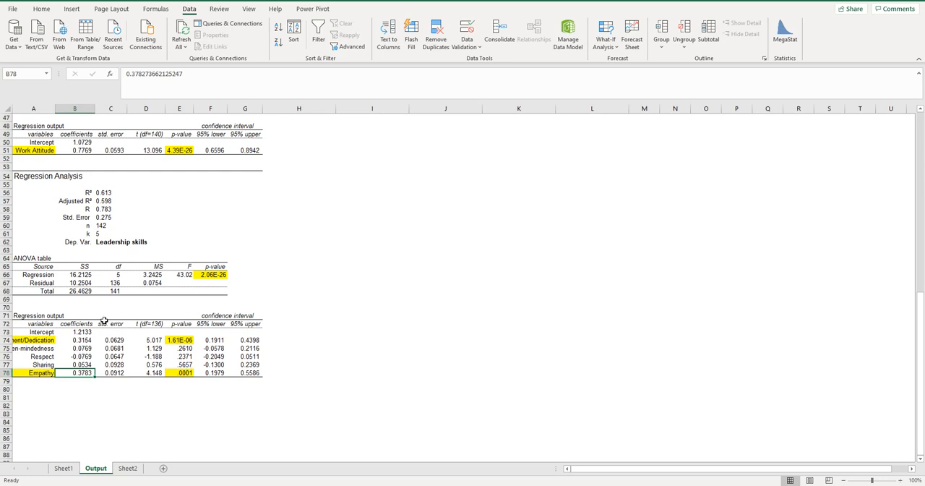
{"action": "left_click", "coordinate": [86, 338]}
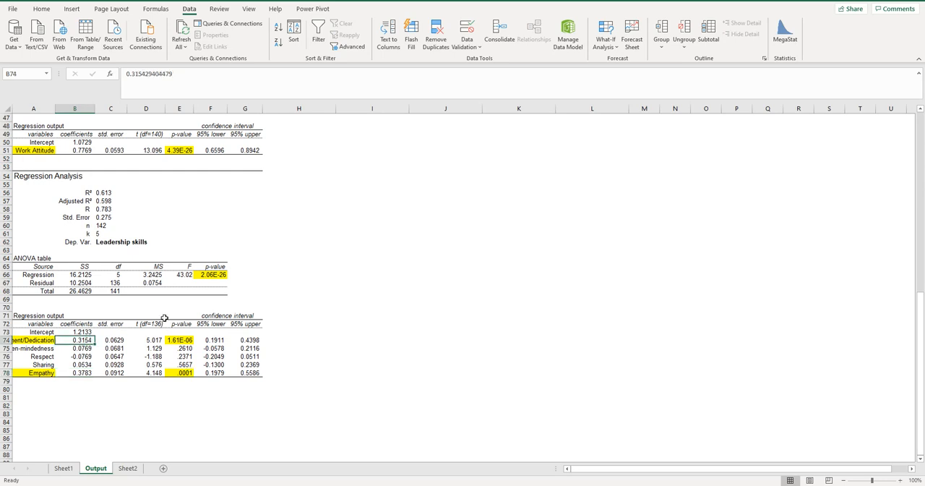
{"action": "left_click", "coordinate": [87, 372]}
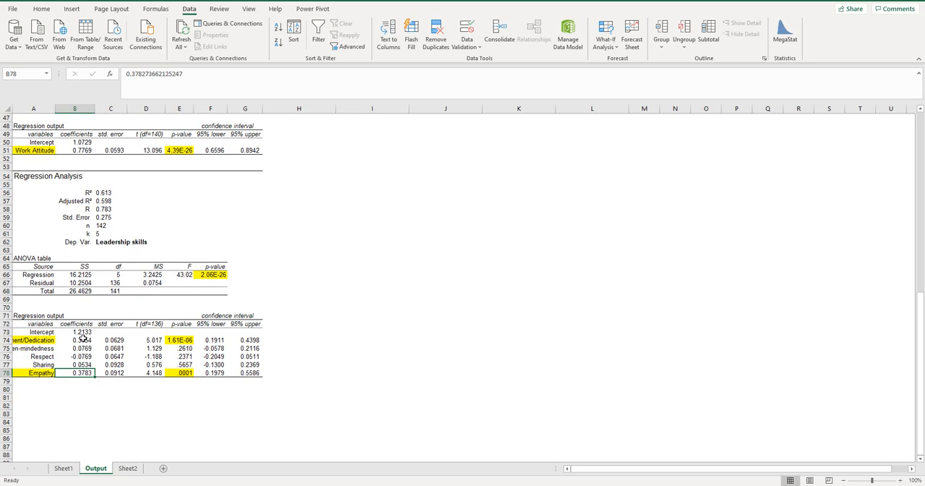
{"action": "left_click", "coordinate": [82, 340]}
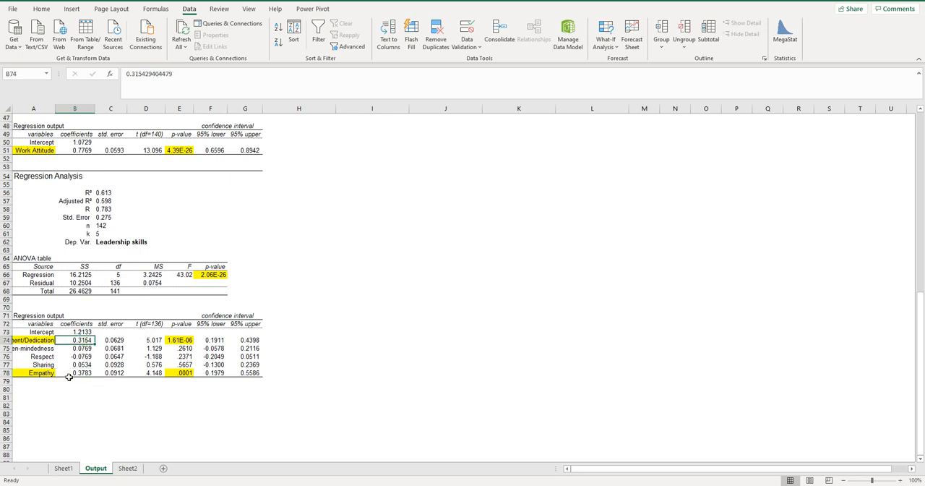
{"action": "left_click", "coordinate": [84, 373]}
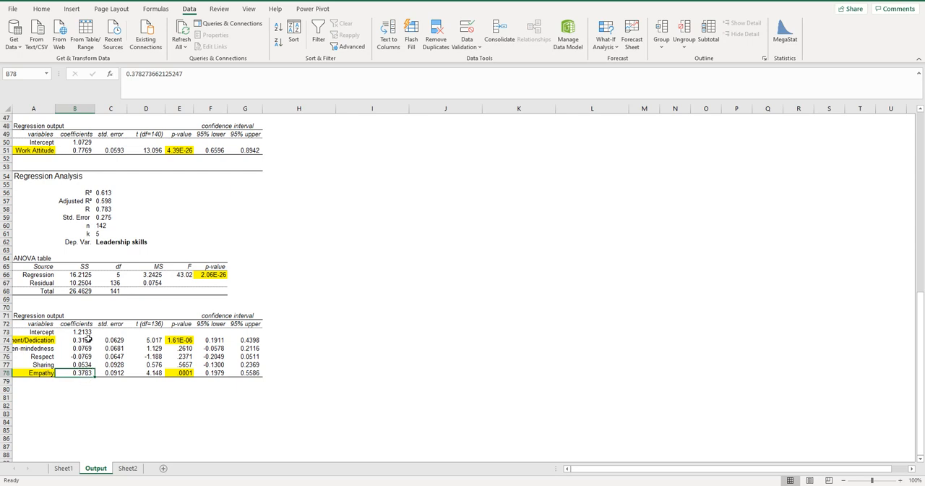
{"action": "left_click", "coordinate": [86, 338]}
{"action": "left_click", "coordinate": [81, 372]}
{"action": "left_click", "coordinate": [85, 338]}
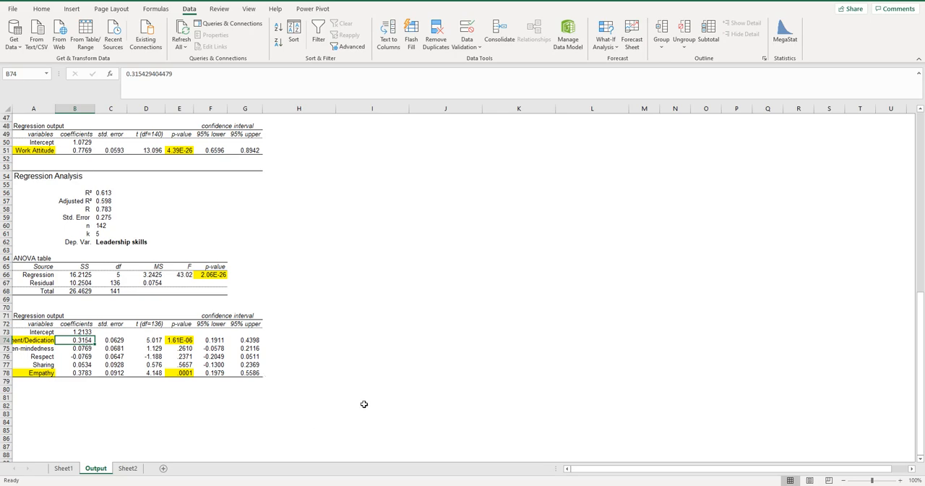
Switch to the Word document and review the research objectives and the Work Attitude and Leadership skills parameter tables
{"action": "scroll", "coordinate": [435, 344], "scroll_direction": "up", "scroll_amount": 15}
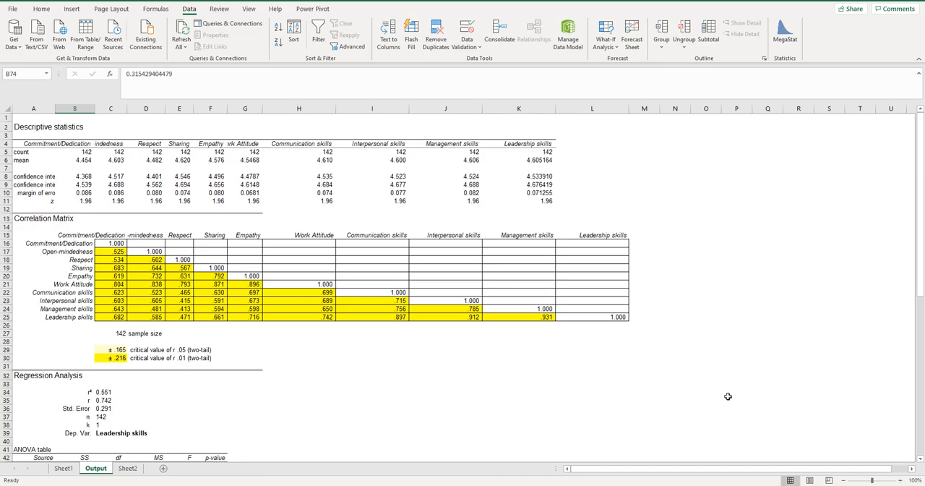
{"action": "key", "text": "alt+Tab"}
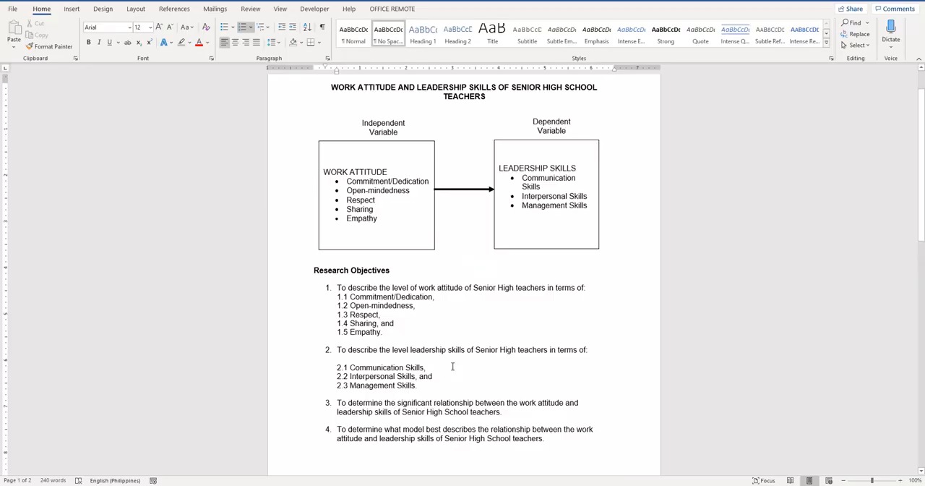
{"action": "scroll", "coordinate": [452, 366], "scroll_direction": "down", "scroll_amount": 3}
{"action": "scroll", "coordinate": [453, 366], "scroll_direction": "down", "scroll_amount": 1}
{"action": "scroll", "coordinate": [452, 366], "scroll_direction": "up", "scroll_amount": 3}
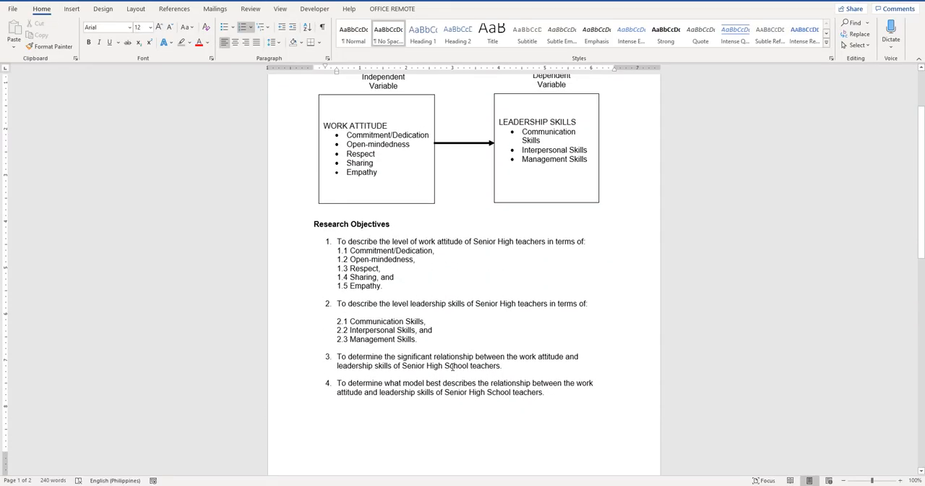
{"action": "scroll", "coordinate": [452, 366], "scroll_direction": "down", "scroll_amount": 2}
{"action": "scroll", "coordinate": [452, 367], "scroll_direction": "down", "scroll_amount": 1}
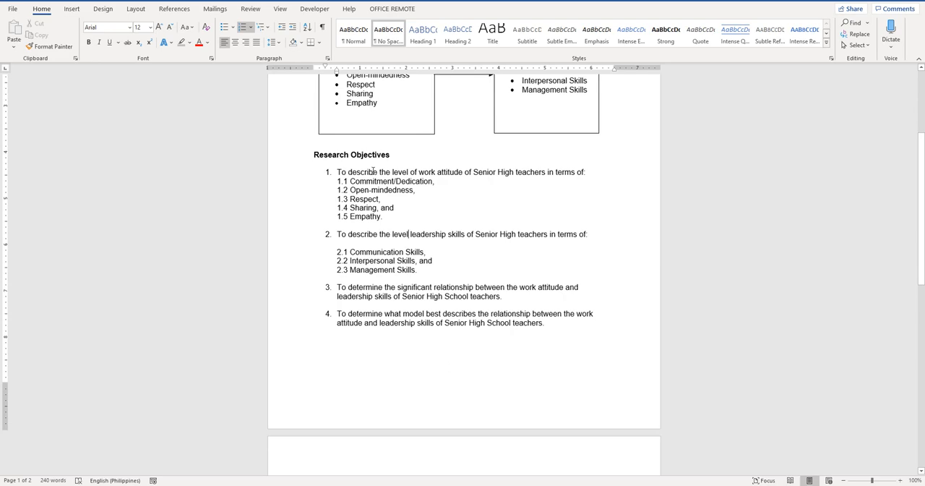
{"action": "scroll", "coordinate": [424, 326], "scroll_direction": "down", "scroll_amount": 3}
{"action": "scroll", "coordinate": [424, 326], "scroll_direction": "down", "scroll_amount": 2}
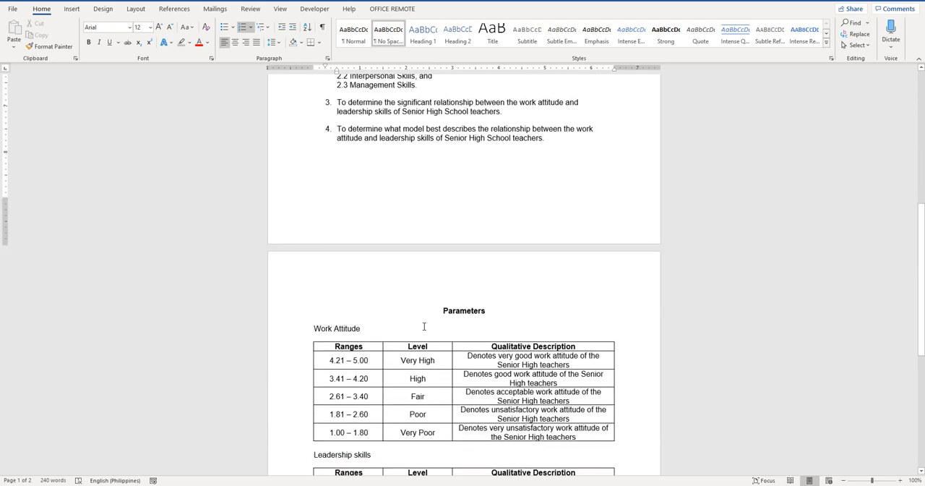
{"action": "scroll", "coordinate": [424, 326], "scroll_direction": "up", "scroll_amount": 3}
{"action": "scroll", "coordinate": [424, 326], "scroll_direction": "down", "scroll_amount": 7}
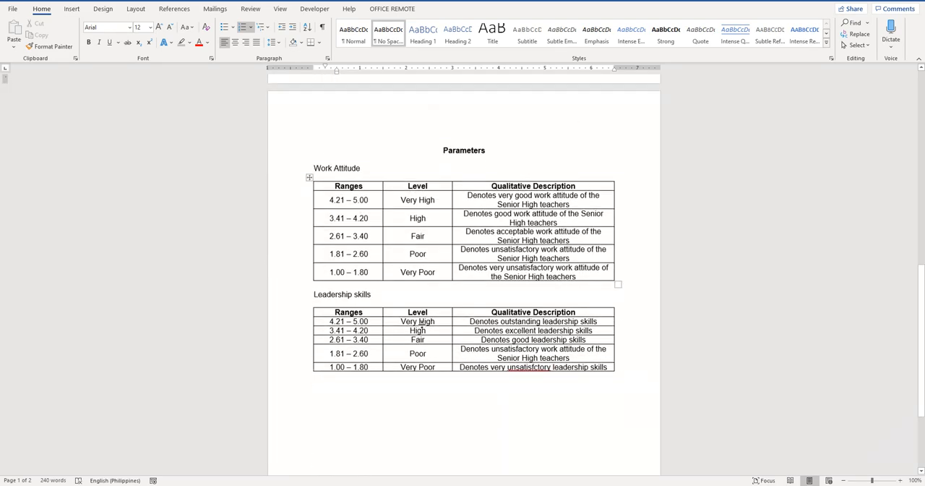
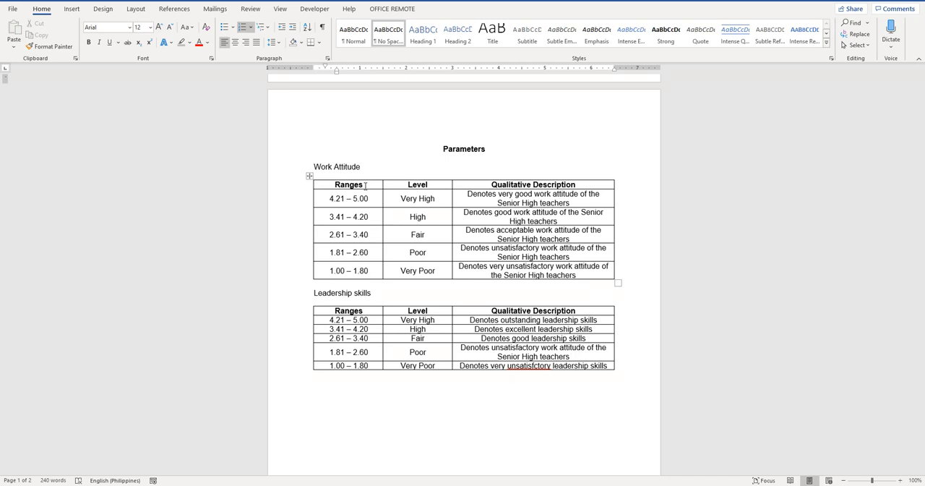
Add an empty line above the Parameters heading on page 2 and insert a table with four columns and six rows there
{"action": "scroll", "coordinate": [442, 181], "scroll_direction": "up", "scroll_amount": 10}
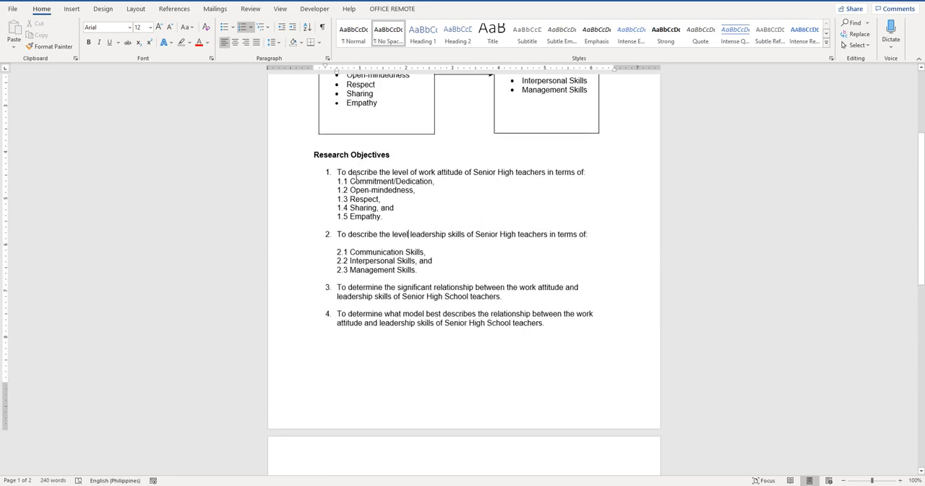
{"action": "left_click", "coordinate": [326, 452]}
{"action": "scroll", "coordinate": [506, 395], "scroll_direction": "down", "scroll_amount": 4}
{"action": "key", "text": "Return"}
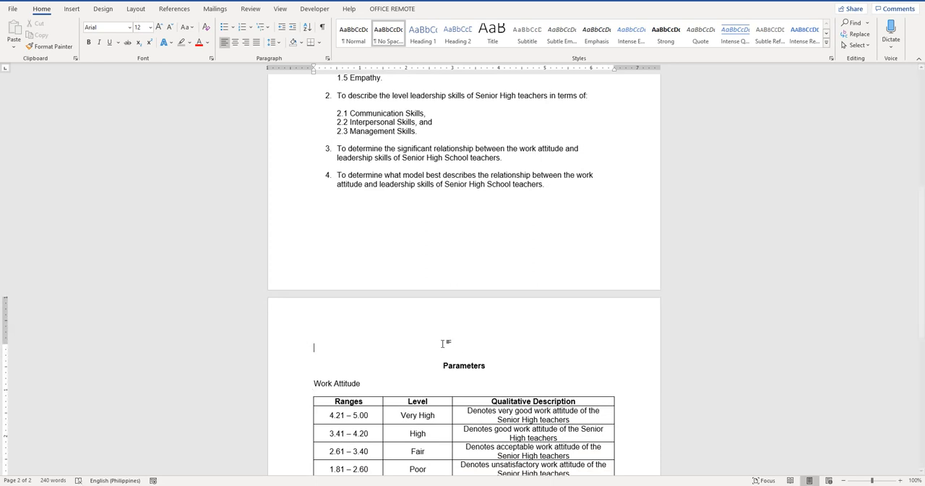
{"action": "scroll", "coordinate": [525, 189], "scroll_direction": "up", "scroll_amount": 5}
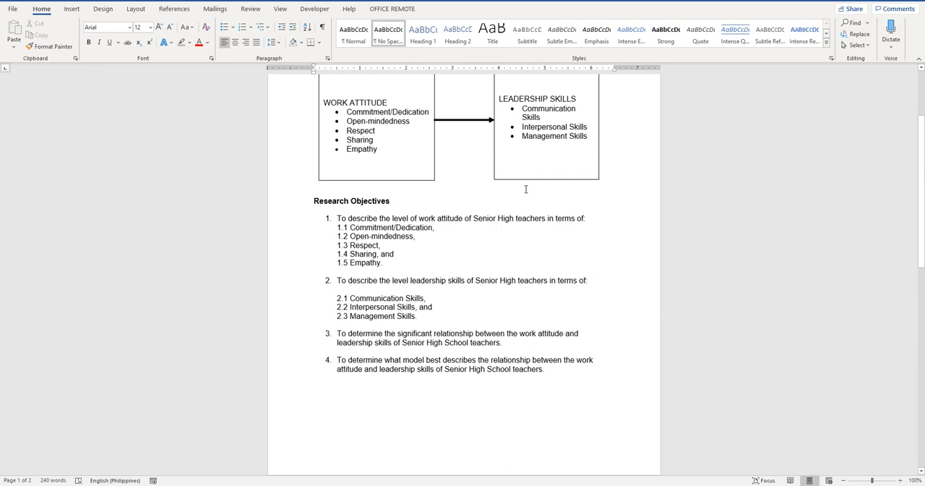
{"action": "scroll", "coordinate": [371, 277], "scroll_direction": "down", "scroll_amount": 5}
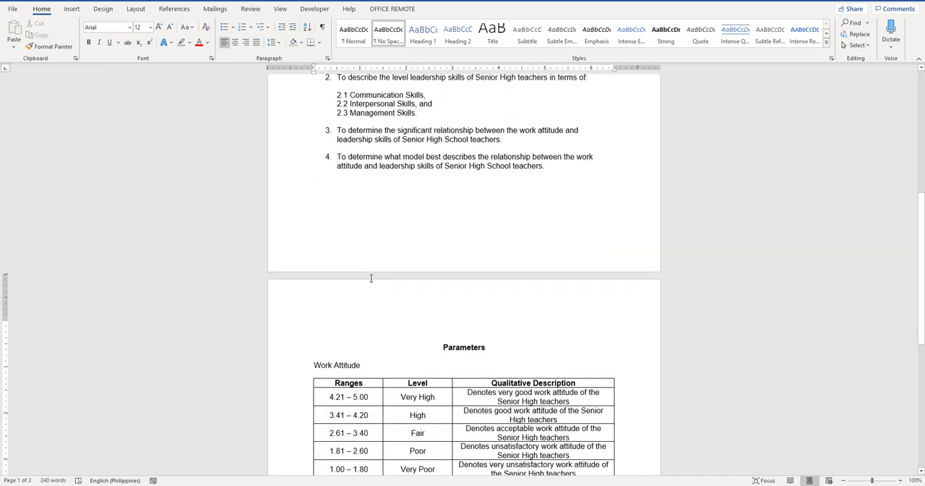
{"action": "left_click", "coordinate": [371, 277]}
{"action": "left_click", "coordinate": [72, 9]}
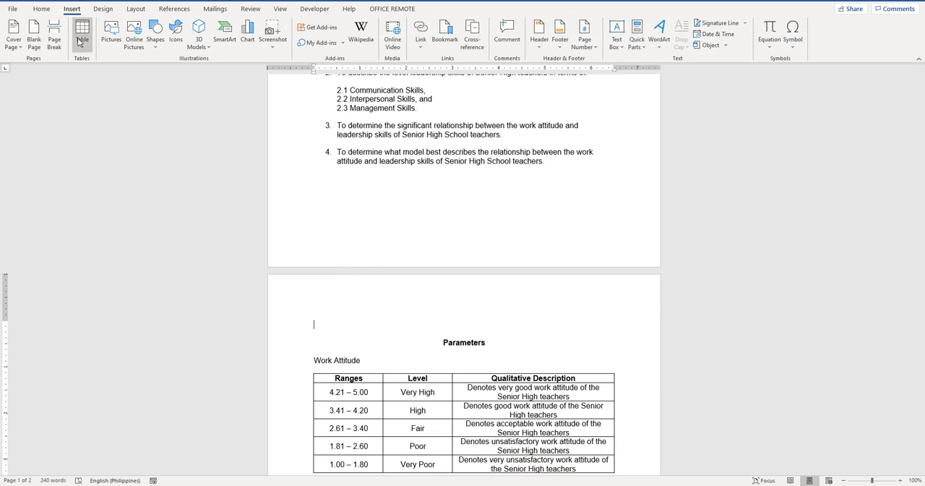
{"action": "left_click", "coordinate": [80, 40]}
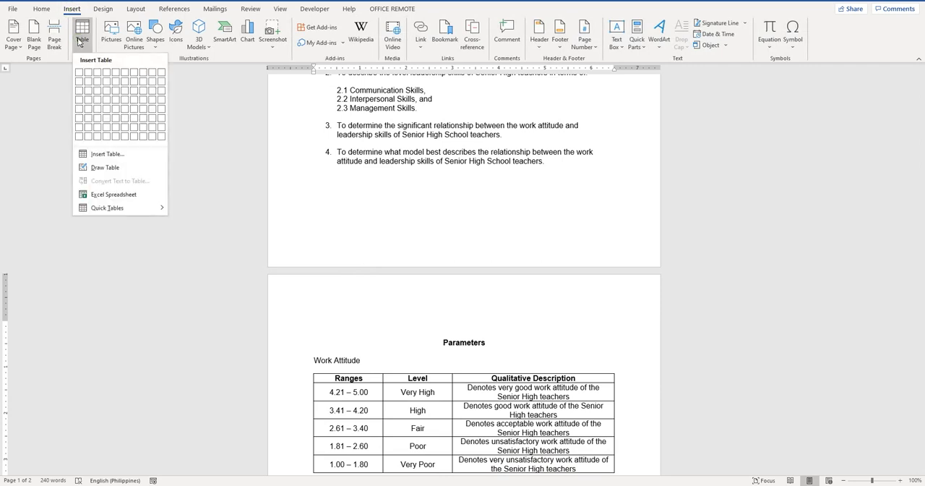
{"action": "left_click", "coordinate": [105, 121]}
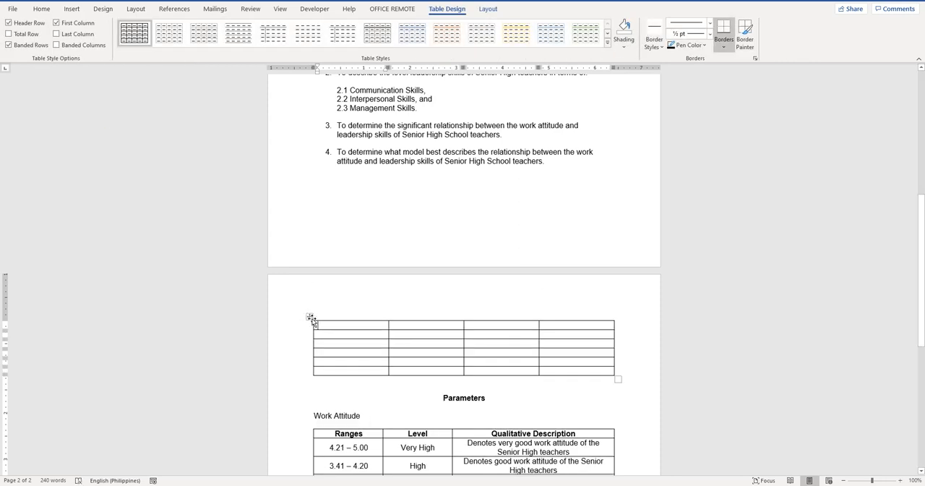
Centre the contents of the whole new table both ways and make its header row bold
{"action": "left_click", "coordinate": [310, 316]}
{"action": "left_click", "coordinate": [488, 10]}
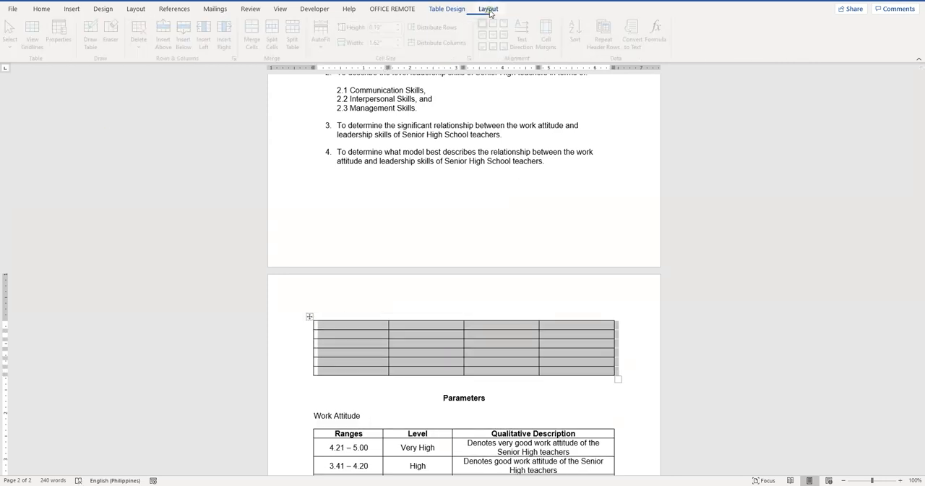
{"action": "left_click", "coordinate": [497, 35]}
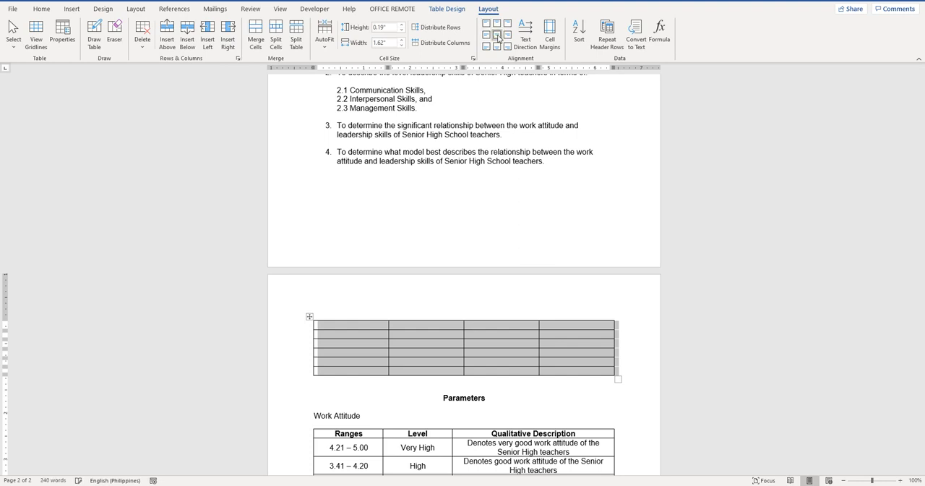
{"action": "left_click_drag", "start_coordinate": [351, 325], "coordinate": [549, 327]}
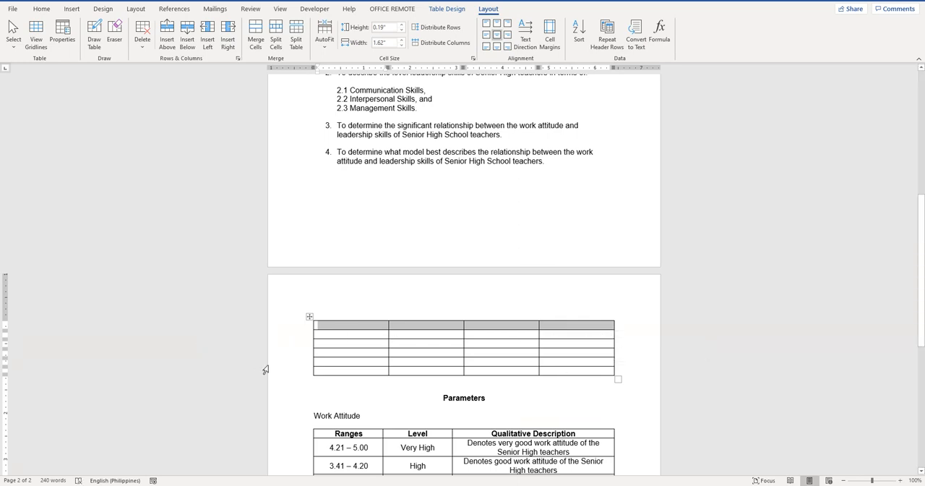
Enter "Independent Variable" as the first column heading of the new table
{"action": "left_click", "coordinate": [354, 326]}
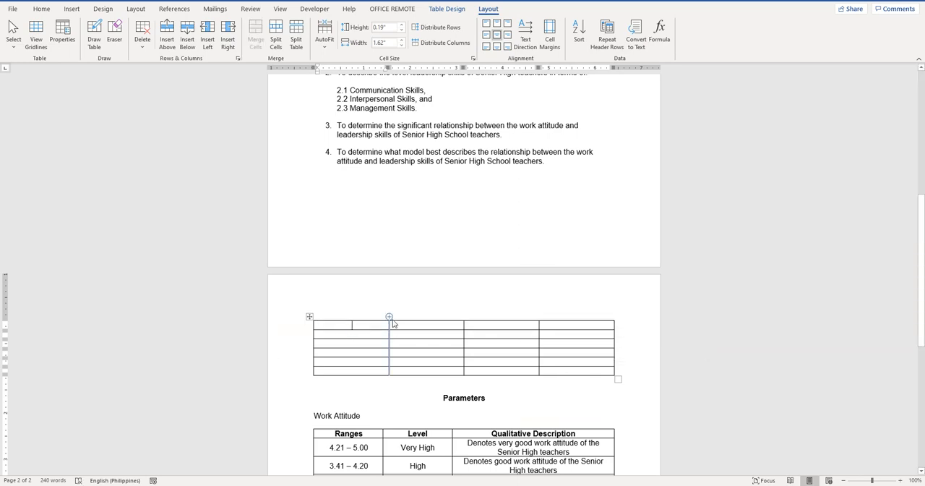
{"action": "type", "text": "Indep"}
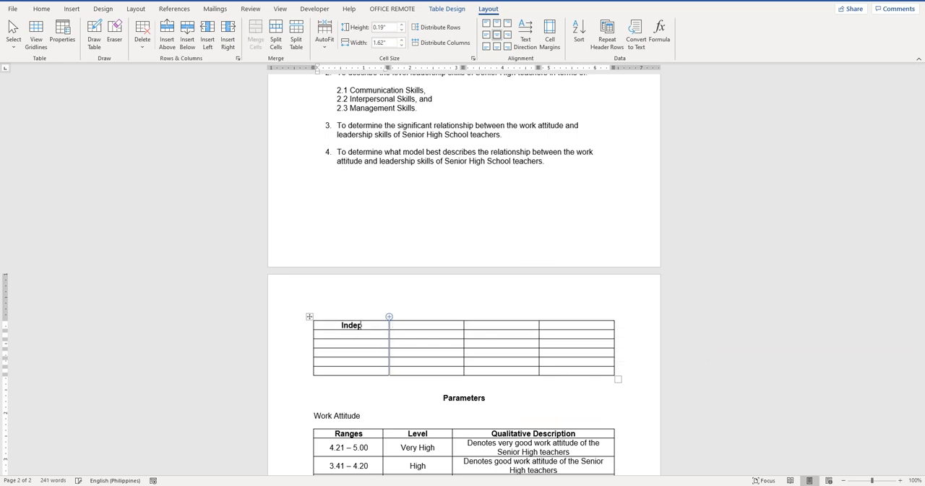
{"action": "type", "text": "endent Variable"}
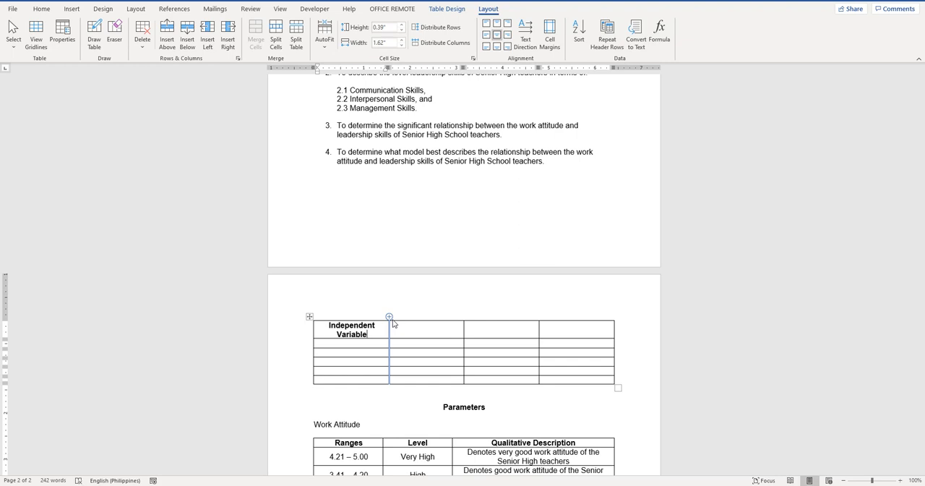
Fill the header row with the headings "Indicators", "Mean", "Level" and "Confidence Interval"
{"action": "left_click_drag", "start_coordinate": [369, 335], "coordinate": [326, 326]}
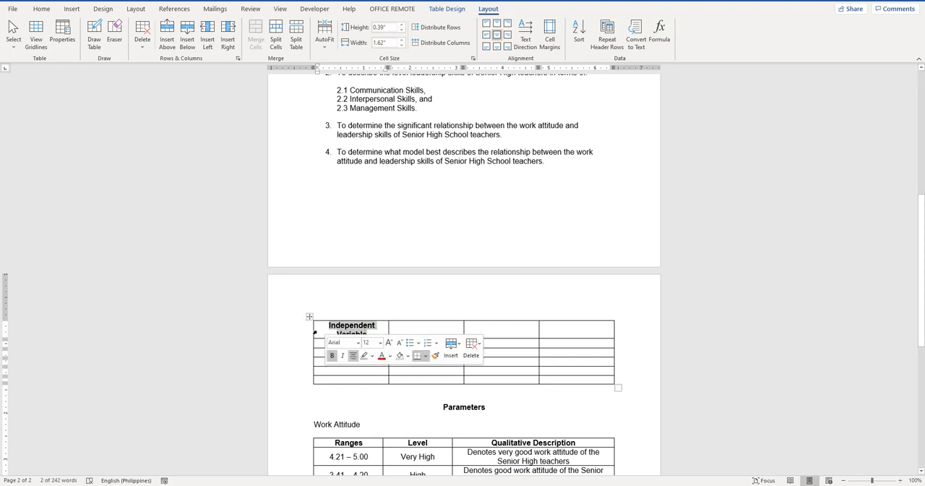
{"action": "type", "text": "Indicators"}
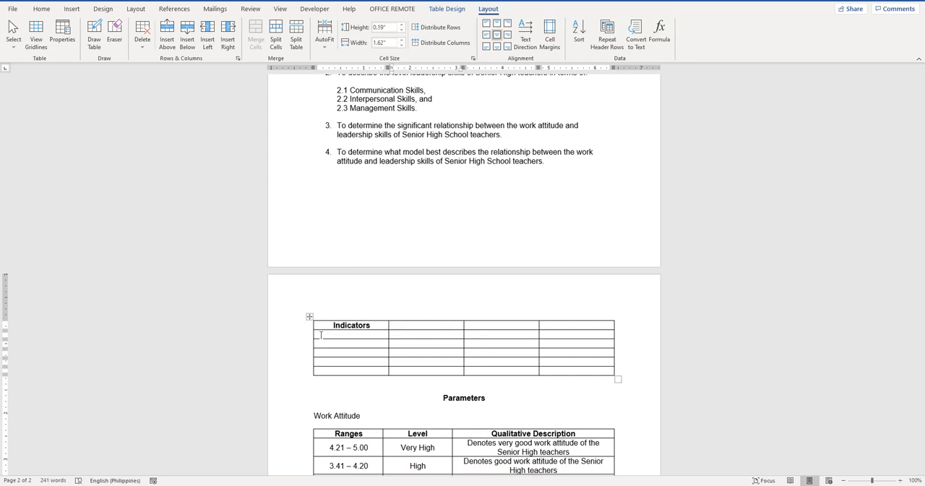
{"action": "key", "text": "Tab"}
{"action": "type", "text": "Mean"}
{"action": "key", "text": "Tab"}
{"action": "type", "text": "Level"}
{"action": "key", "text": "Tab"}
{"action": "type", "text": "Confidence"}
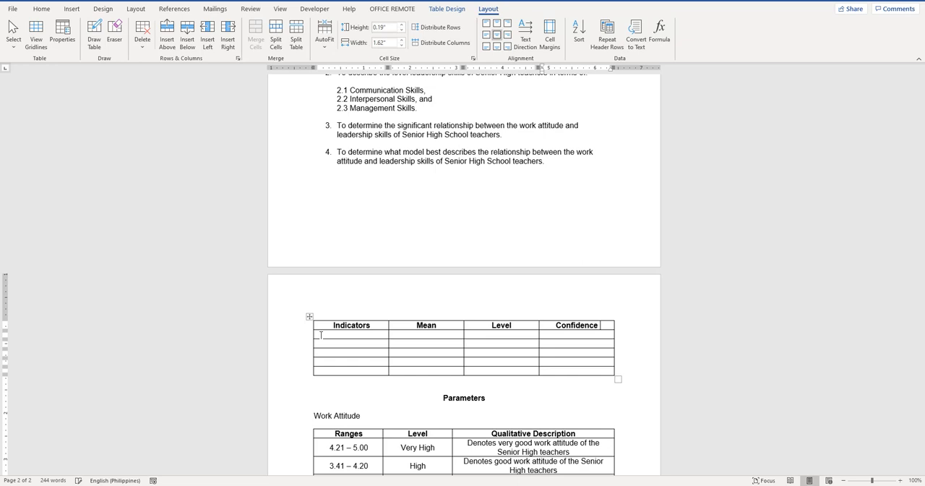
{"action": "type", "text": " Interval"}
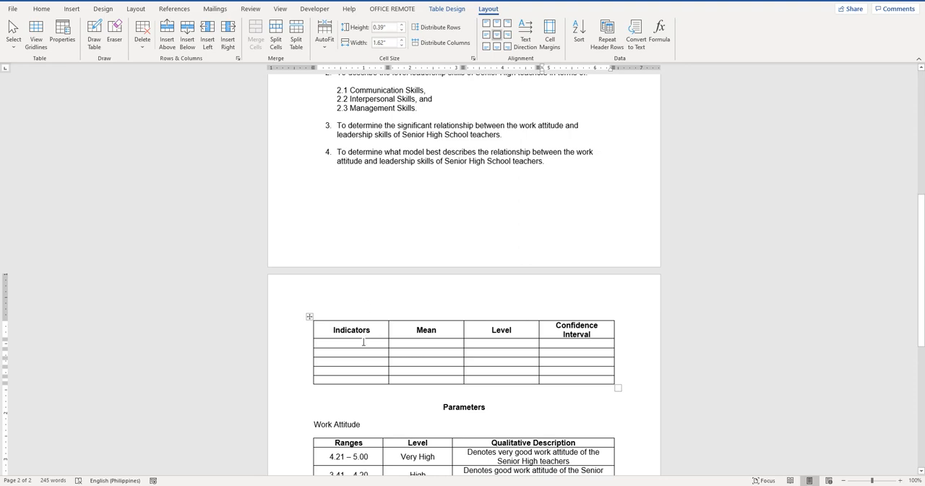
Hide the white space between the pages so the research objectives and the new table sit closer together
{"action": "scroll", "coordinate": [574, 311], "scroll_direction": "up", "scroll_amount": 2}
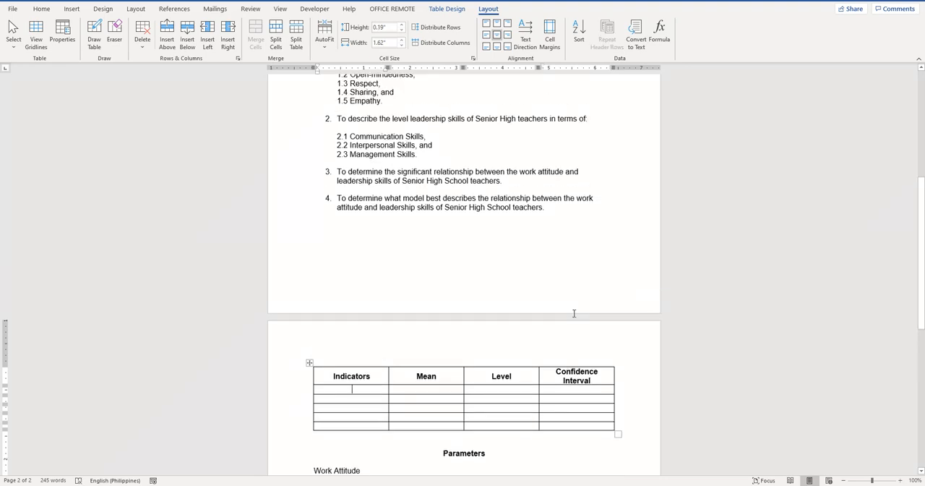
{"action": "left_click", "coordinate": [571, 316]}
{"action": "key", "text": "Delete"}
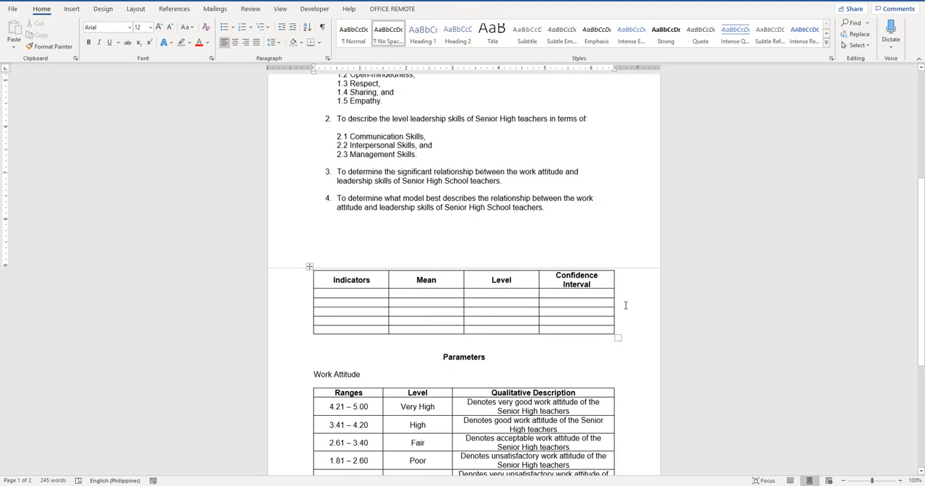
{"action": "scroll", "coordinate": [625, 303], "scroll_direction": "up", "scroll_amount": 1}
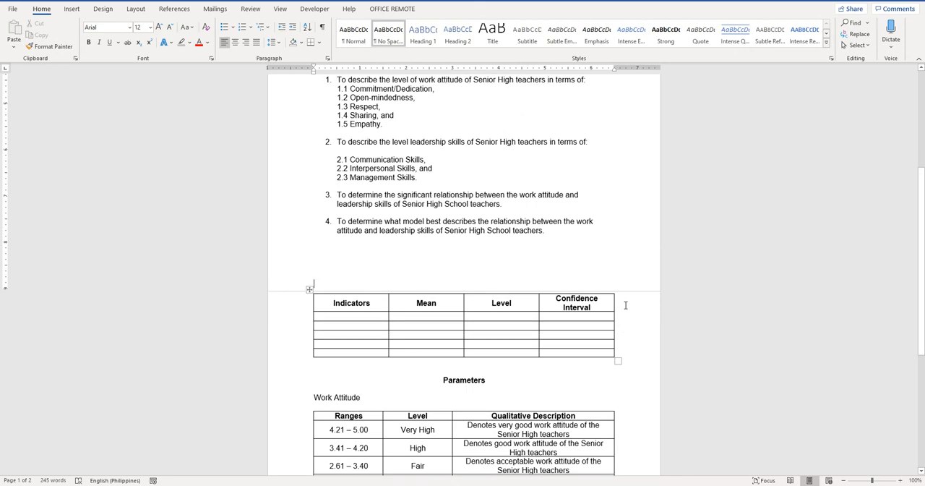
{"action": "type", "text": "C"}
{"action": "key", "text": "BackSpace"}
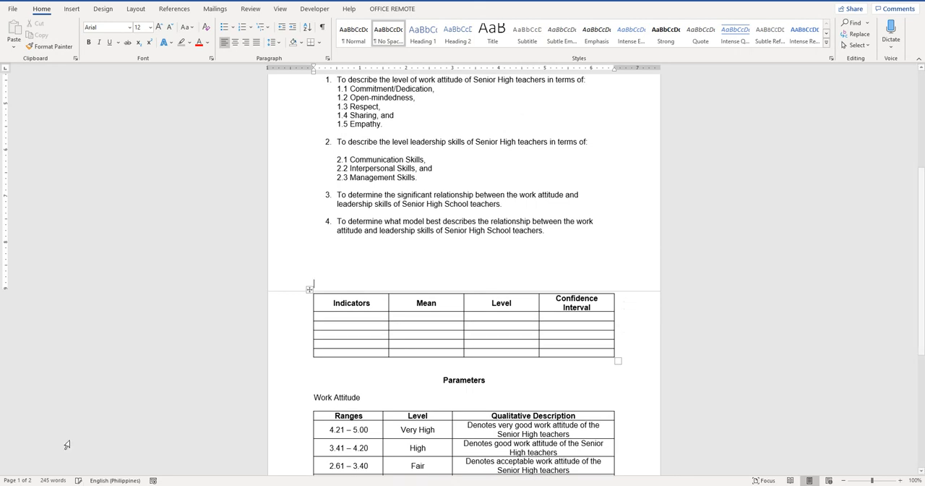
Enter "Commitment/Dedication", "Open-mindedness" and "Respect" in the first three rows under Indicators
{"action": "left_click", "coordinate": [330, 315]}
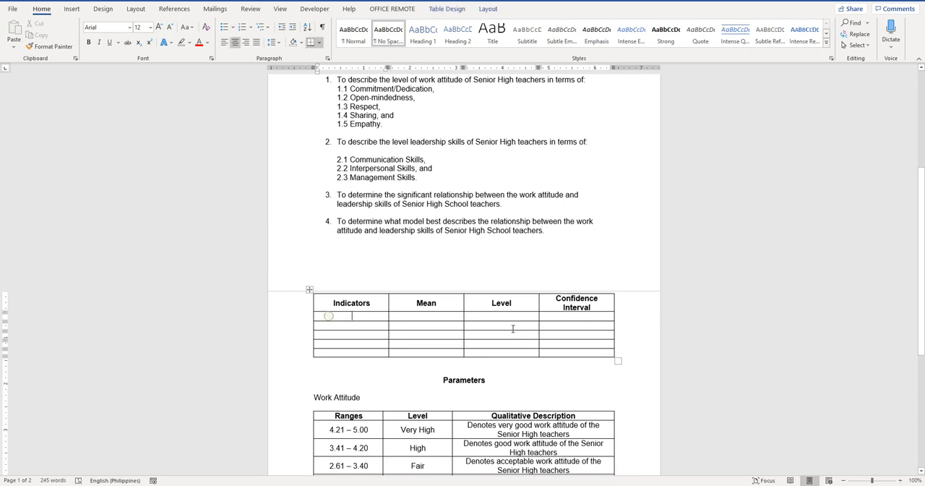
{"action": "type", "text": "Commiu"}
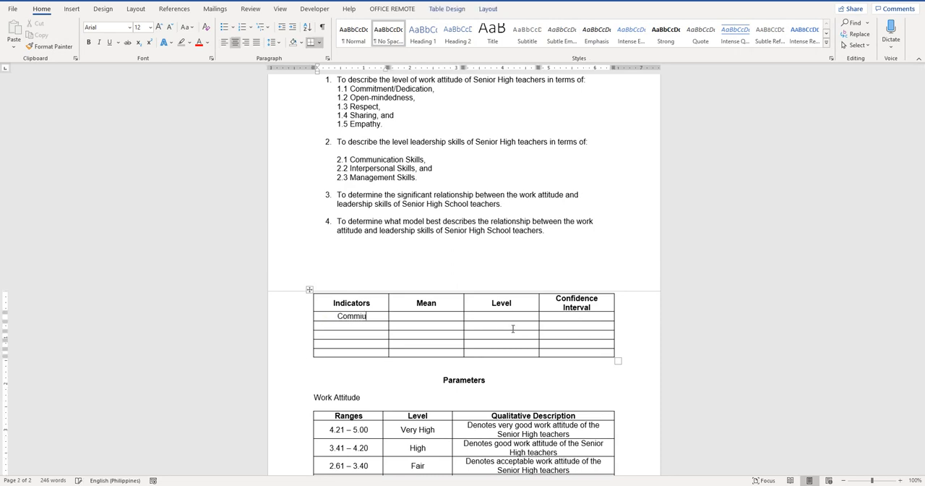
{"action": "key", "text": "BackSpace"}
{"action": "type", "text": "tment/Dedication"}
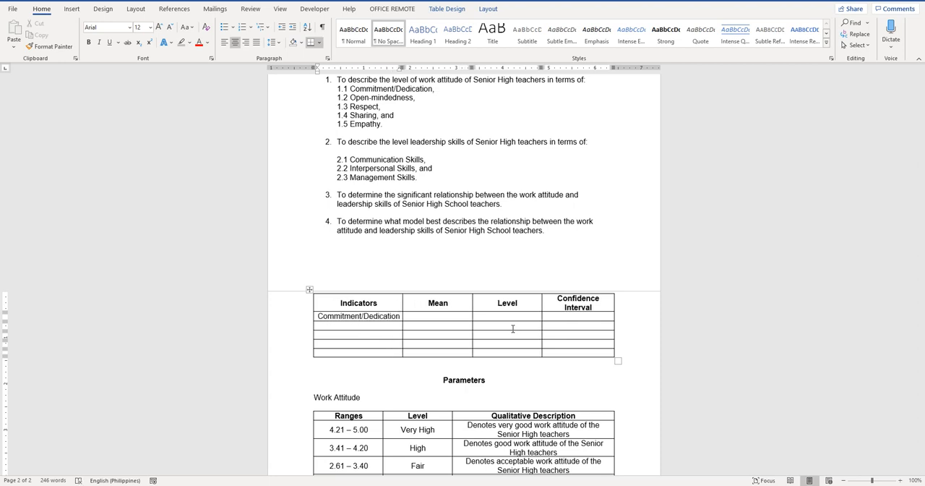
{"action": "key", "text": "Down"}
{"action": "type", "text": "Open-mi"}
{"action": "type", "text": "ndedness "}
{"action": "type", "text": "Respect"}
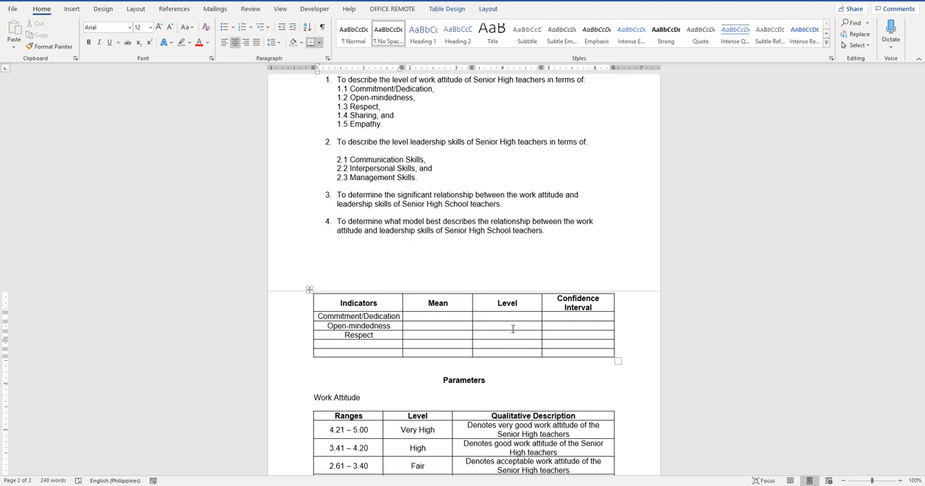
Enter "Sharing" and "Empathy" in the remaining two rows of the Indicators column
{"action": "key", "text": "Down"}
{"action": "type", "text": "Sharing"}
{"action": "key", "text": "Down"}
{"action": "type", "text": "Empah"}
{"action": "key", "text": "BackSpace"}
{"action": "key", "text": "BackSpace"}
{"action": "type", "text": "athy"}
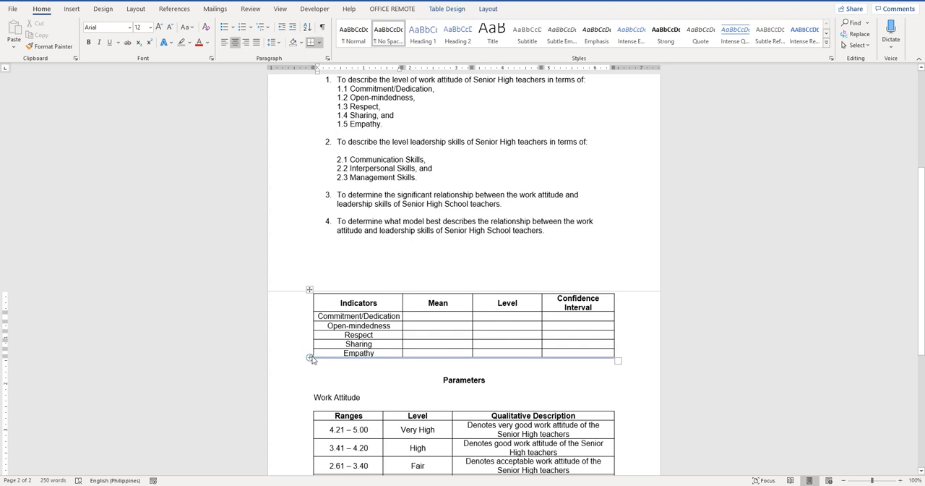
Add a row below Empathy in the table and set the whole new row to bold
{"action": "left_click", "coordinate": [311, 358]}
{"action": "left_click", "coordinate": [378, 361]}
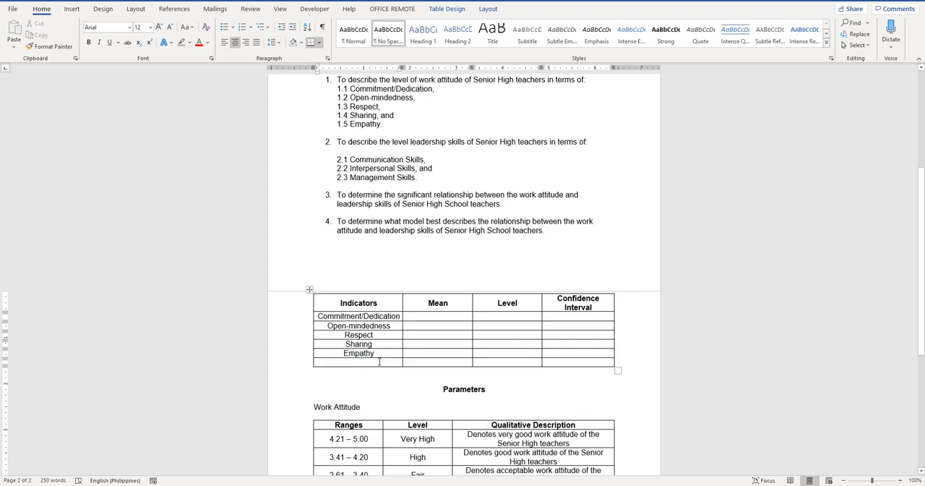
{"action": "key", "text": "shift+Right"}
{"action": "key", "text": "shift+Right"}
{"action": "key", "text": "shift+Right"}
{"action": "key", "text": "shift+Right"}
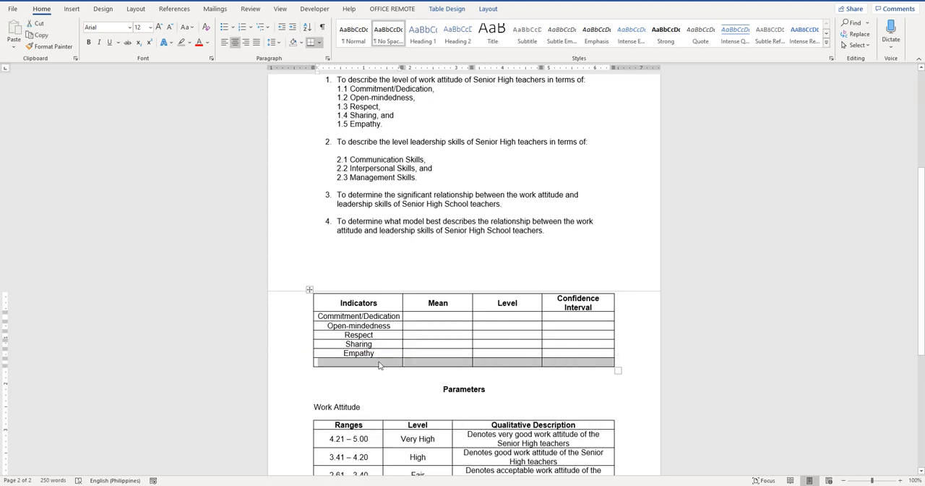
{"action": "key", "text": "ctrl+b"}
{"action": "left_click", "coordinate": [355, 364]}
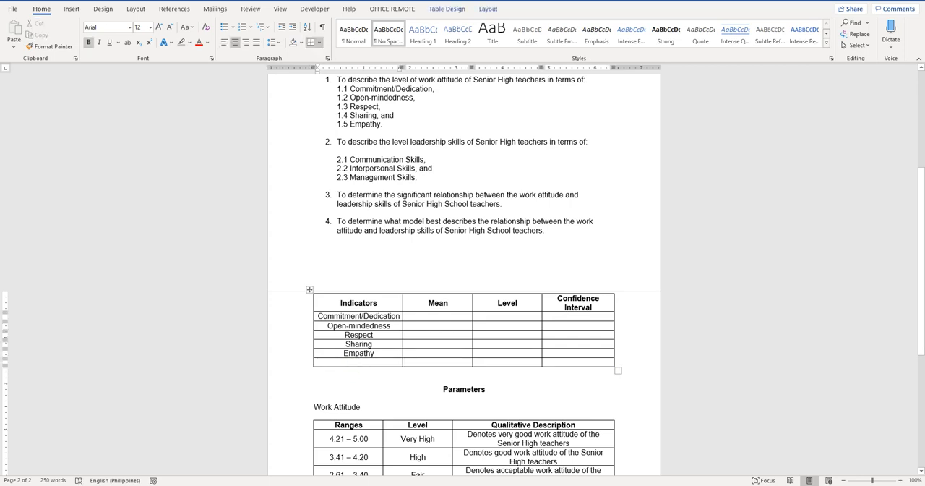
Label the new bold row "Work Attitude" in the Indicators column
{"action": "type", "text": "Work"}
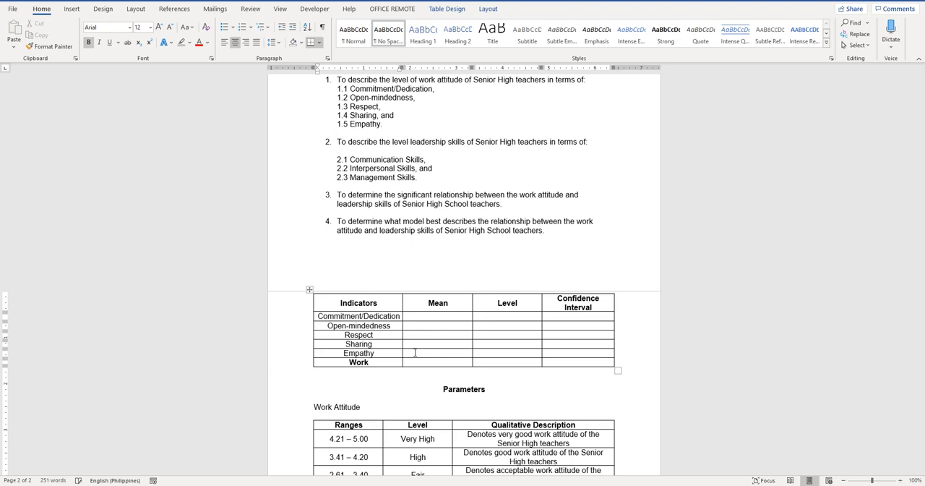
{"action": "type", "text": " att"}
{"action": "key", "text": "BackSpace"}
{"action": "key", "text": "BackSpace"}
{"action": "key", "text": "BackSpace"}
{"action": "type", "text": "Attitude"}
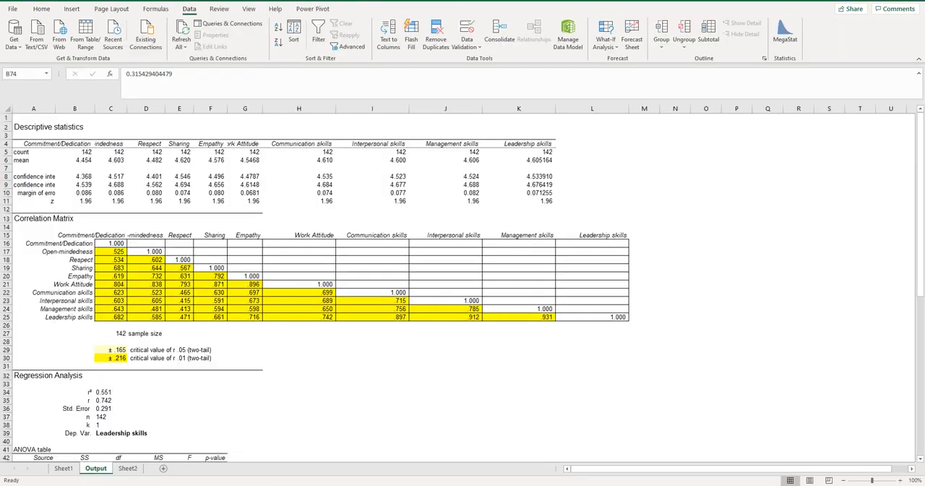
Copy the work attitude descriptive statistics, A4:G11, from the Excel Output sheet and paste them below the Indicators table in Word
{"action": "key", "text": "alt+Tab"}
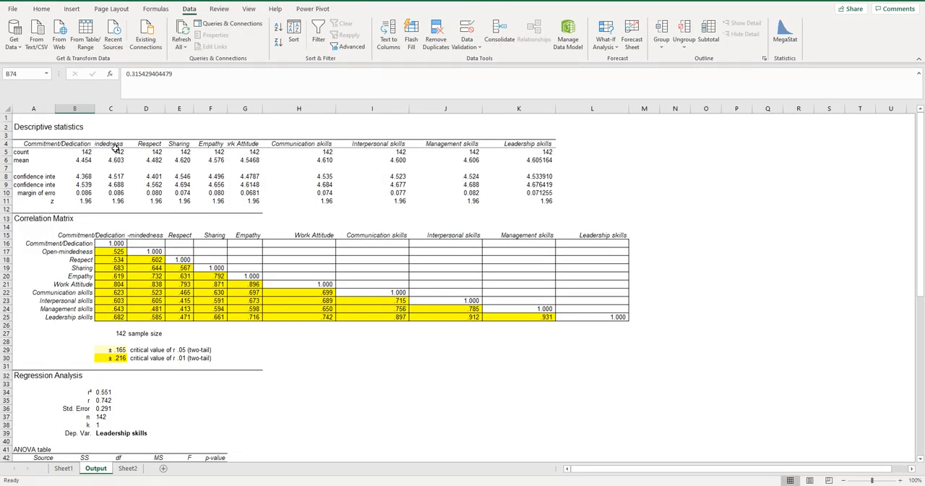
{"action": "left_click_drag", "start_coordinate": [15, 144], "coordinate": [238, 201]}
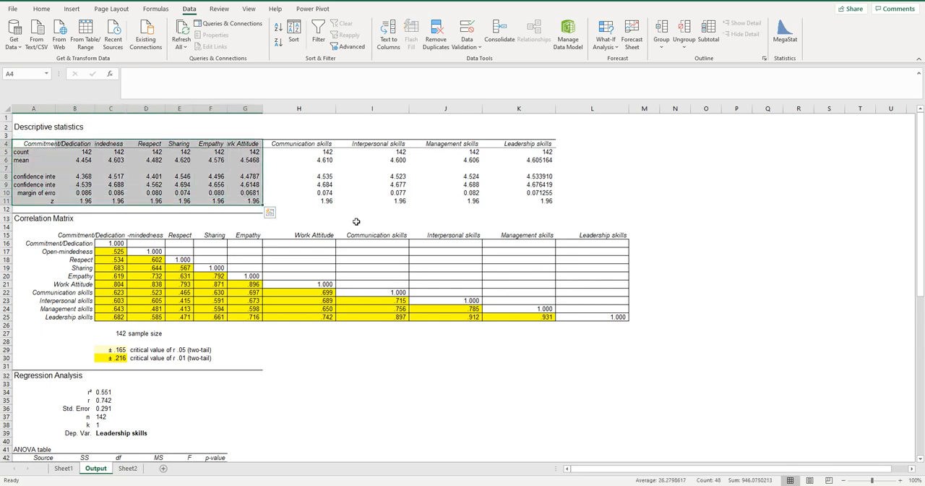
{"action": "key", "text": "ctrl+c"}
{"action": "key", "text": "alt+Tab"}
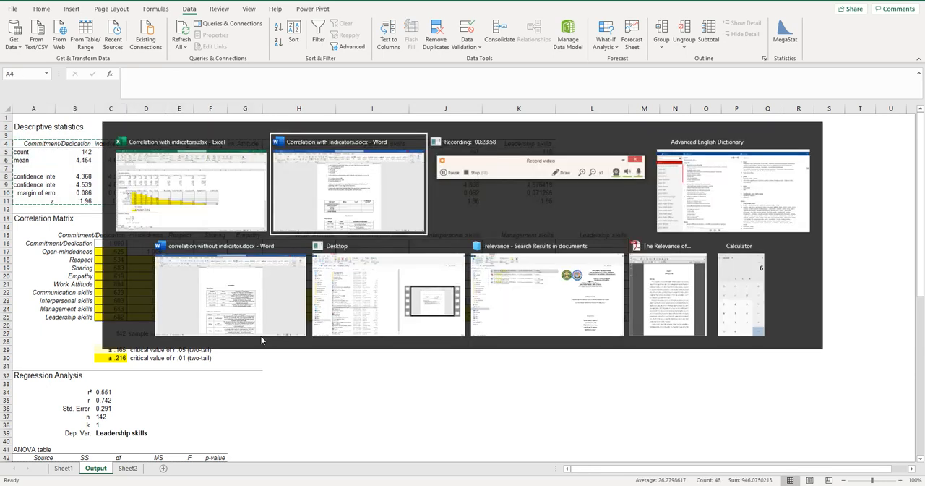
{"action": "left_click", "coordinate": [323, 382]}
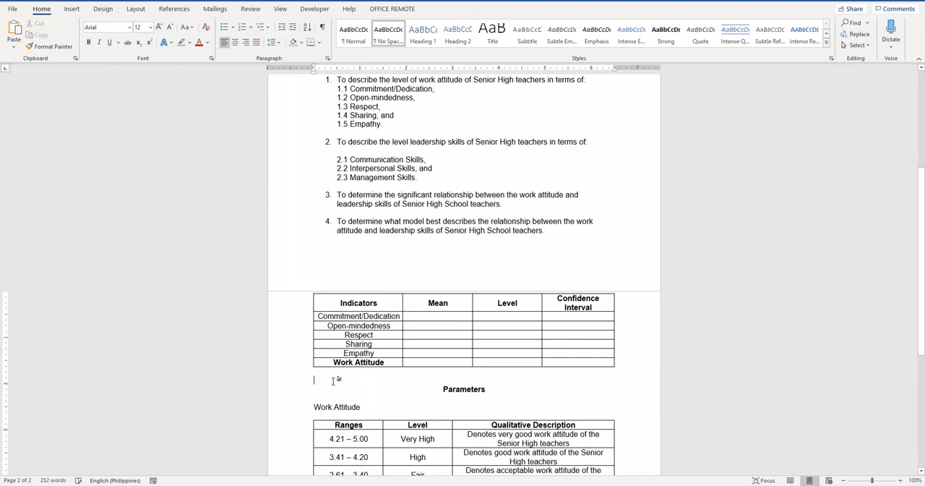
{"action": "key", "text": "ctrl+v"}
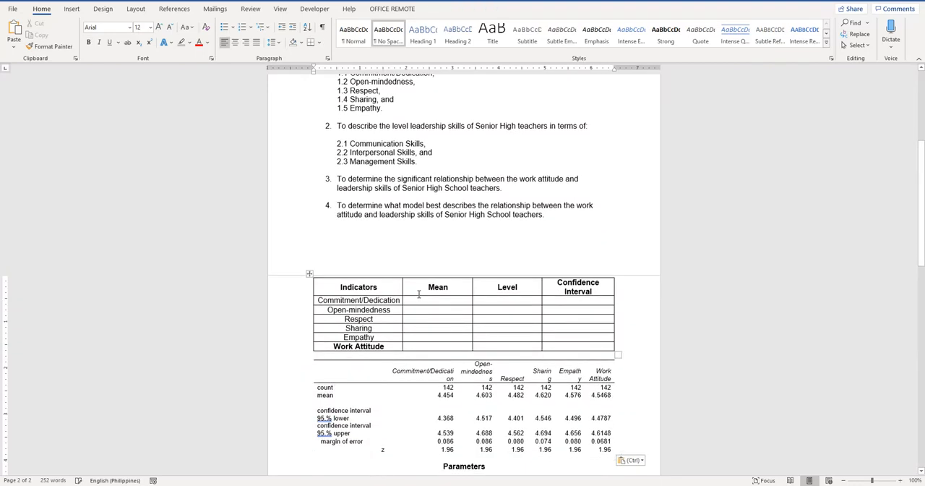
Enter the means 4.45 for Commitment/Dedication, 4.60 for Open-mindedness and 4.48 for Respect
{"action": "left_click", "coordinate": [431, 300]}
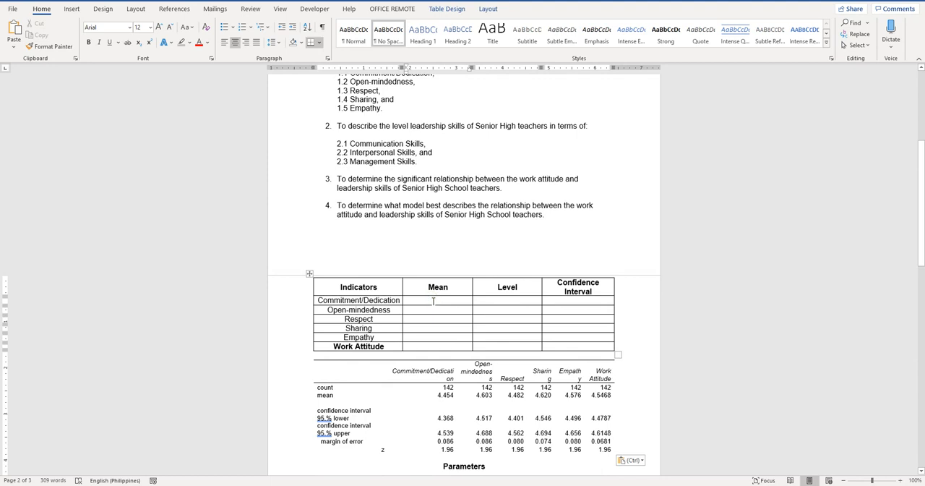
{"action": "type", "text": "4"}
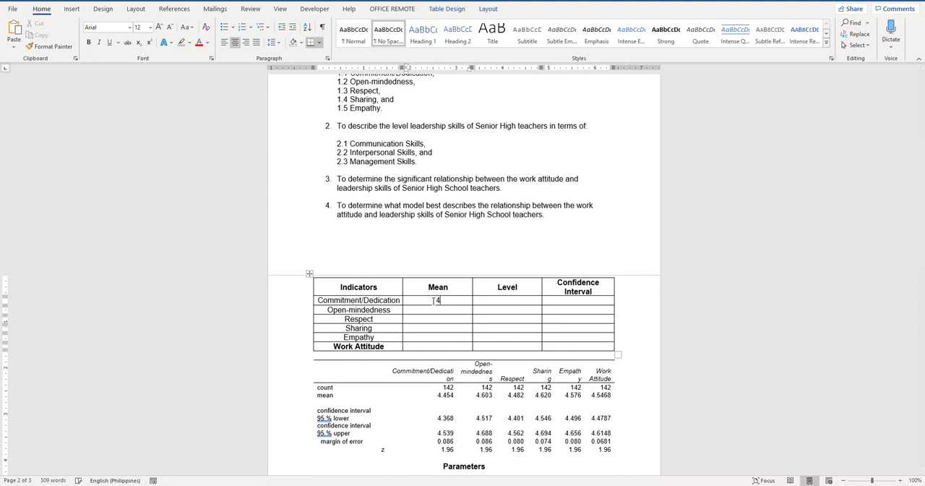
{"action": "type", "text": ".45"}
{"action": "key", "text": "Down"}
{"action": "type", "text": "4.604.48"}
{"action": "type", "text": "4.60"}
Enter the means 4.62 for Sharing, 4.48 for Empathy and 4.55 for Work Attitude
{"action": "key", "text": "BackSpace"}
{"action": "type", "text": "24.48"}
{"action": "key", "text": "Down"}
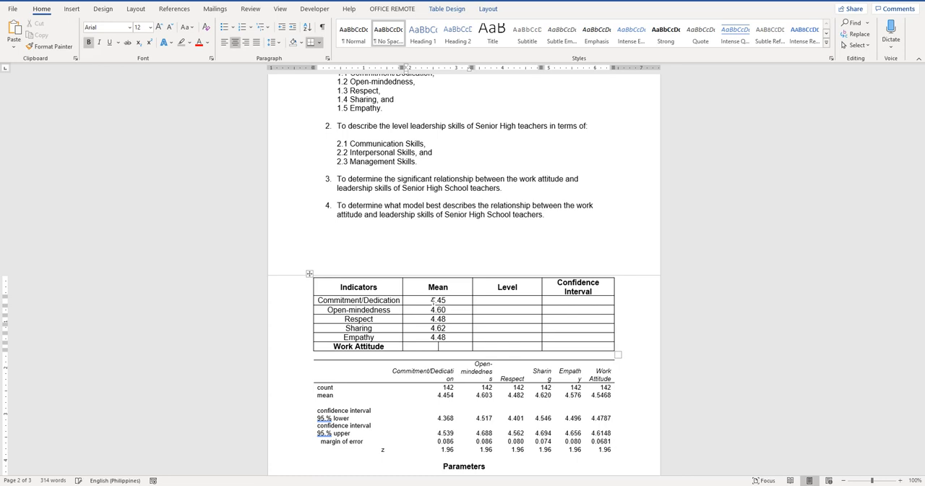
{"action": "type", "text": "4.55"}
Enter the confidence intervals 4.67 – 4.54 for Commitment/Dedication and 4.52 – 4.69 for Open-mindedness
{"action": "left_click", "coordinate": [552, 301]}
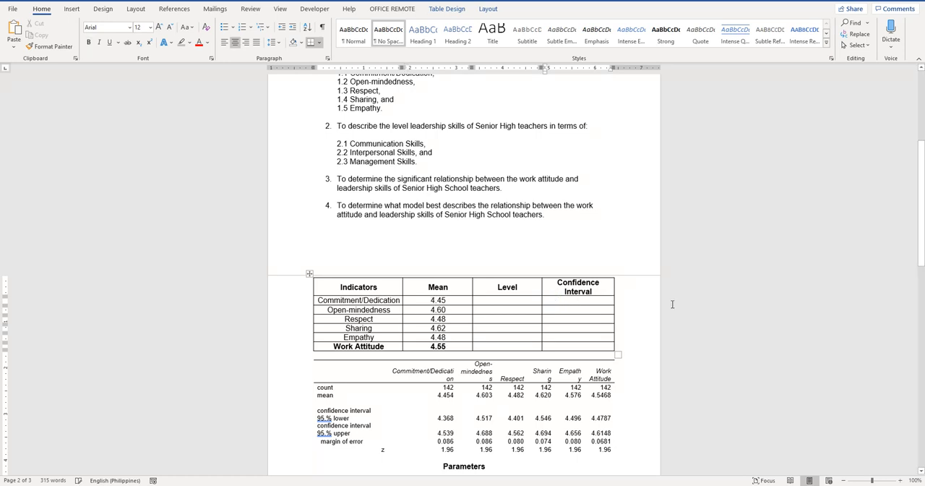
{"action": "type", "text": "4"}
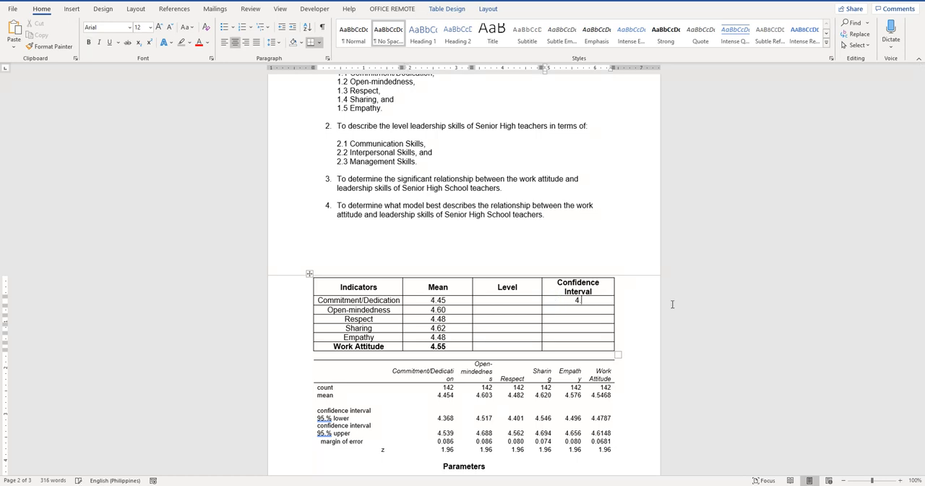
{"action": "type", "text": ".67 - 4"}
{"action": "type", "text": "."}
{"action": "type", "text": "54"}
{"action": "type", "text": "4.52"}
{"action": "type", "text": " - "}
{"action": "type", "text": "4.6"}
{"action": "type", "text": "9"}
Enter the confidence intervals 4.40 – 4.56 for Respect and 4.55 – 4.69 for Sharing
{"action": "type", "text": "4.40"}
{"action": "type", "text": " – 4."}
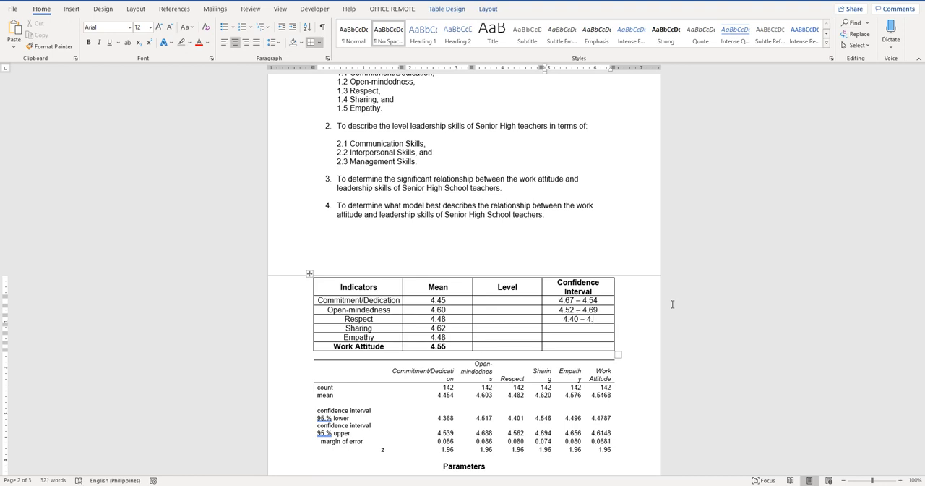
{"action": "type", "text": "56"}
{"action": "type", "text": "4"}
{"action": "type", "text": "."}
{"action": "type", "text": "55"}
{"action": "type", "text": " - "}
{"action": "type", "text": "4."}
{"action": "type", "text": "69"}
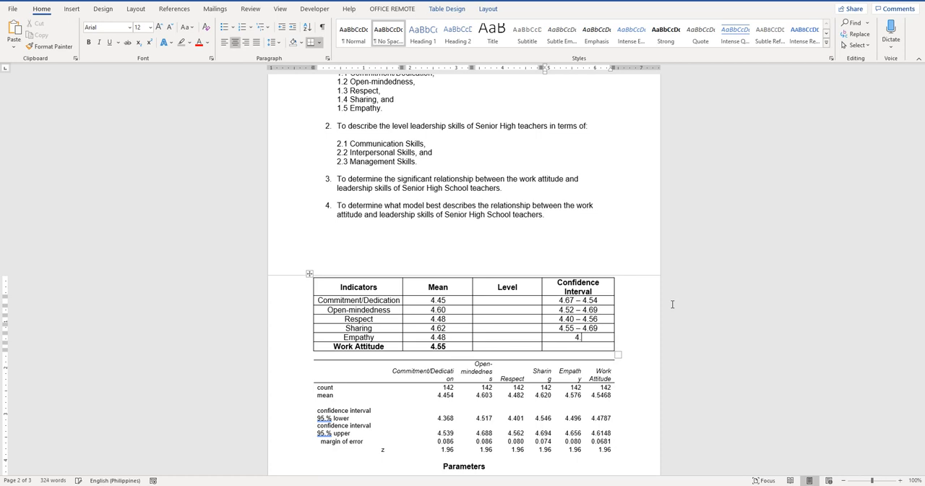
{"action": "type", "text": "4.50"}
{"action": "type", "text": " -"}
{"action": "type", "text": " 4."}
{"action": "type", "text": "66"}
Enter the confidence intervals 4.50 – 4.66 for Empathy and 4.48 – 4.61 for Work Attitude
{"action": "key", "text": "Down"}
{"action": "type", "text": "4.48 -"}
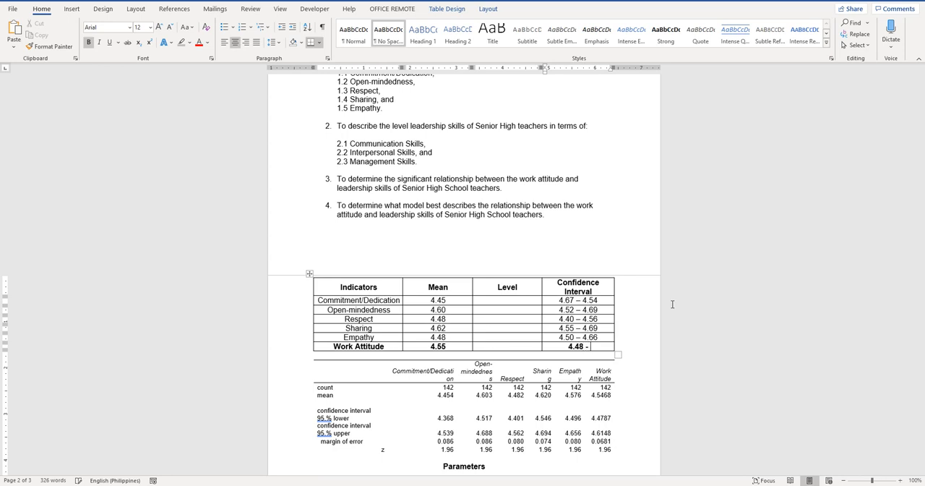
{"action": "type", "text": " 4.61"}
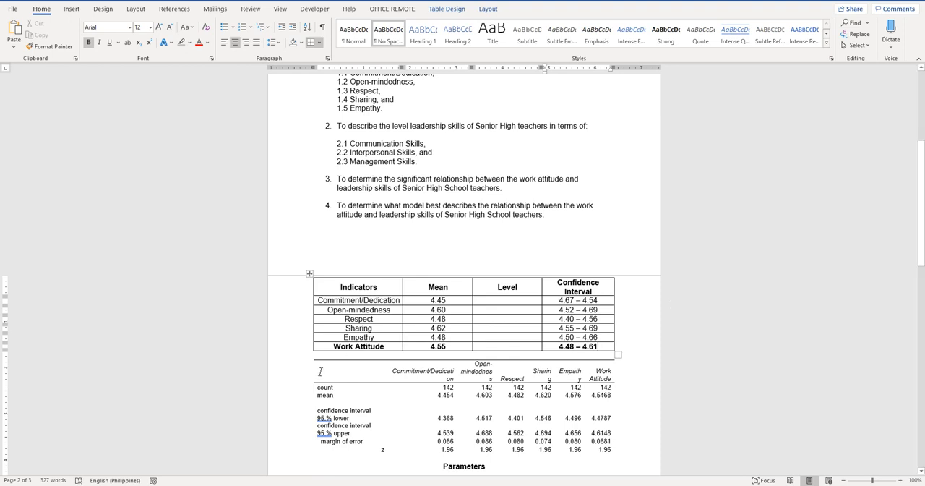
Delete the pasted descriptive statistics table below the Indicators table
{"action": "left_click", "coordinate": [320, 367]}
{"action": "left_click", "coordinate": [307, 356]}
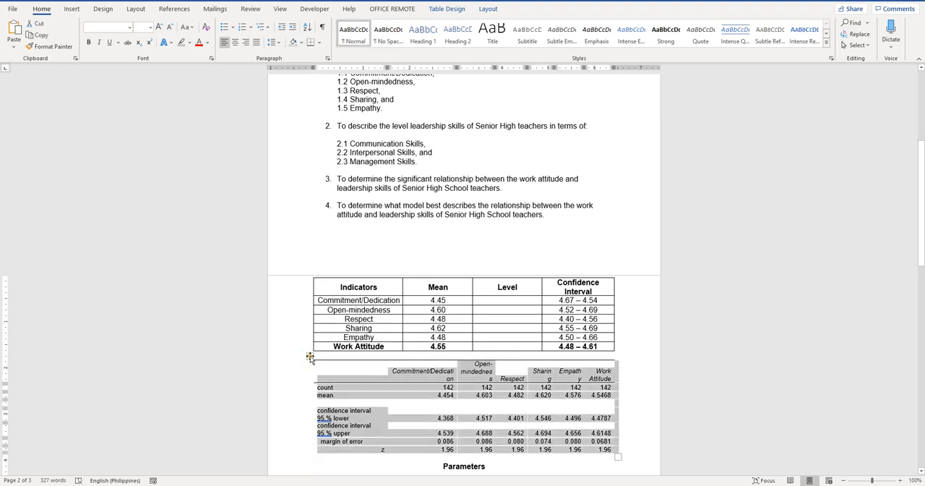
{"action": "right_click", "coordinate": [308, 360]}
{"action": "left_click", "coordinate": [344, 237]}
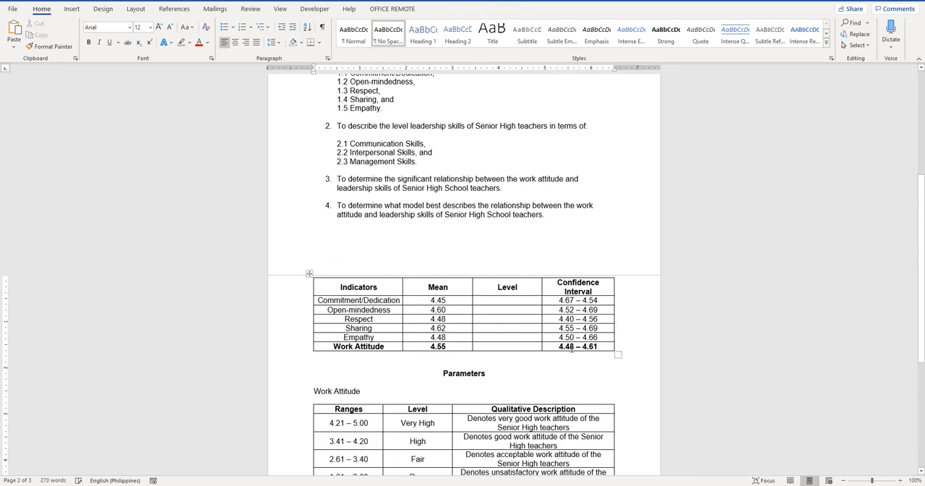
Enter "Very High" as the Level for Commitment/Dedication, following the work attitude parameter ranges
{"action": "left_click", "coordinate": [526, 299]}
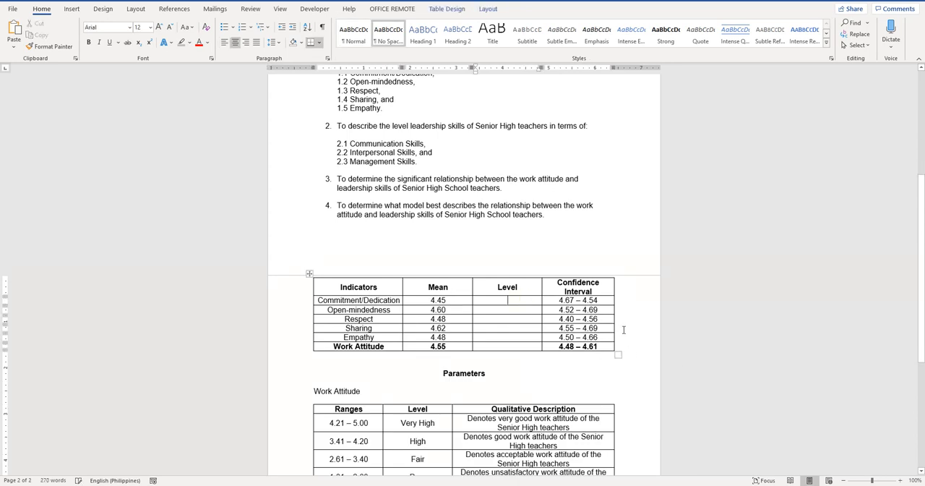
{"action": "scroll", "coordinate": [621, 325], "scroll_direction": "down", "scroll_amount": 2}
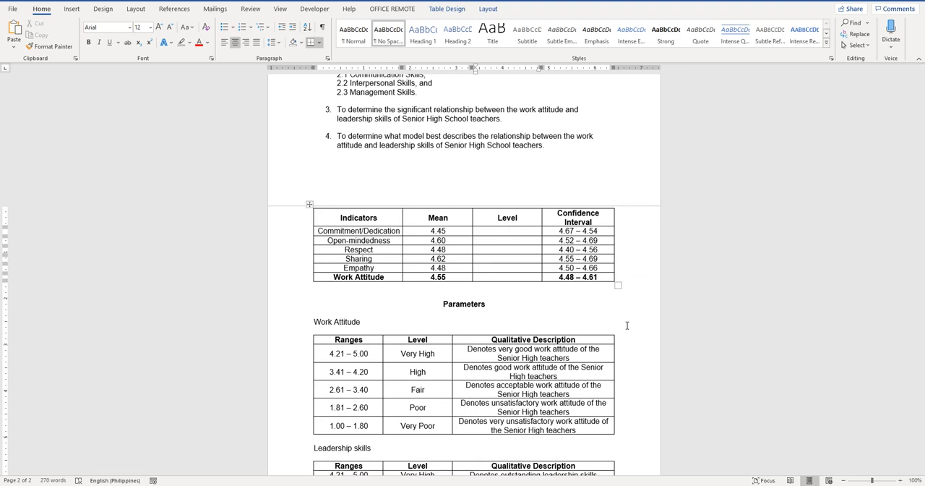
{"action": "type", "text": "Very High"}
Copy the "Very High" level into the Open-mindedness, Respect, Sharing and Empathy rows
{"action": "left_click", "coordinate": [488, 232], "text": "shift"}
{"action": "key", "text": "ctrl+c"}
{"action": "left_click", "coordinate": [492, 240]}
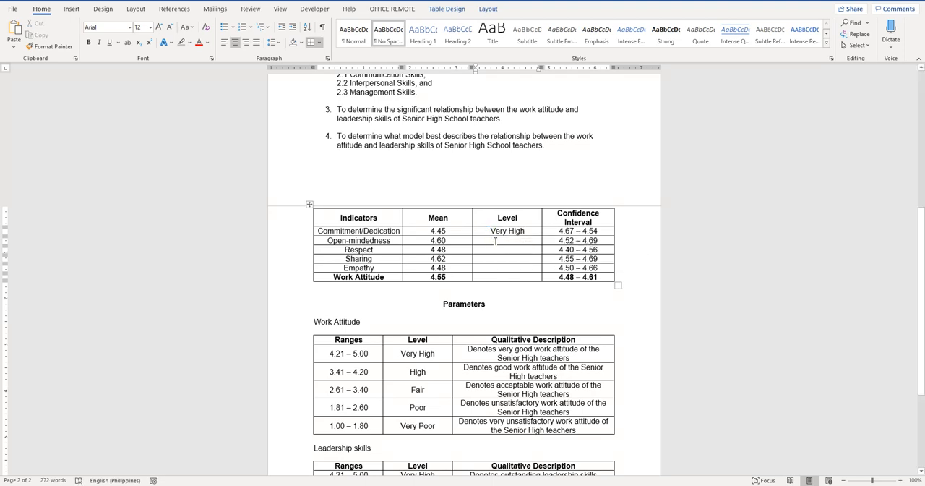
{"action": "key", "text": "ctrl+v"}
{"action": "left_click", "coordinate": [497, 250]}
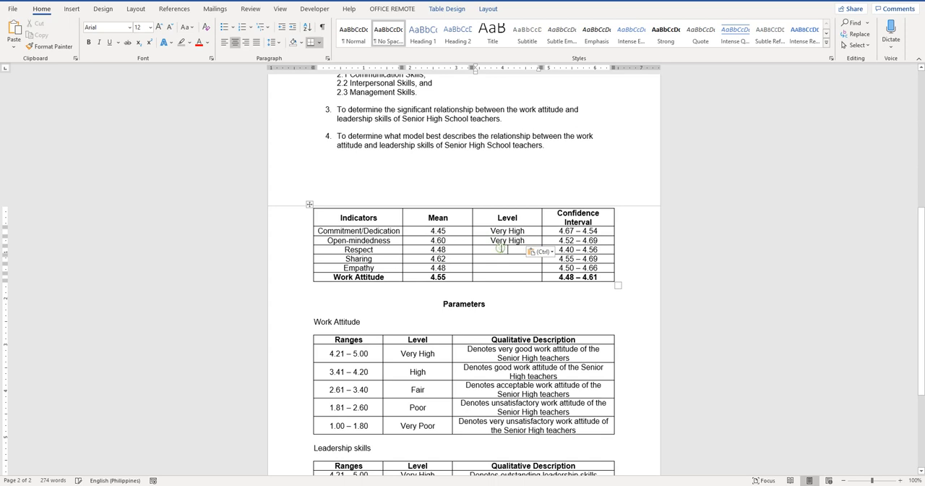
{"action": "key", "text": "ctrl+v"}
{"action": "left_click", "coordinate": [502, 259]}
{"action": "key", "text": "ctrl+v"}
{"action": "left_click", "coordinate": [502, 268]}
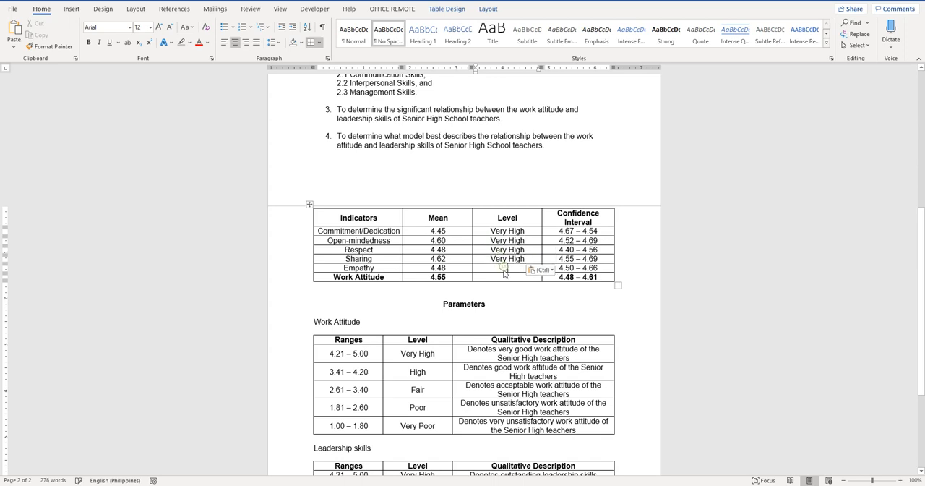
{"action": "key", "text": "ctrl+v"}
Paste "Very High" as the Level in the Work Attitude row and make it bold
{"action": "left_click", "coordinate": [502, 278]}
{"action": "key", "text": "ctrl+v"}
{"action": "left_click_drag", "start_coordinate": [490, 277], "coordinate": [525, 277]}
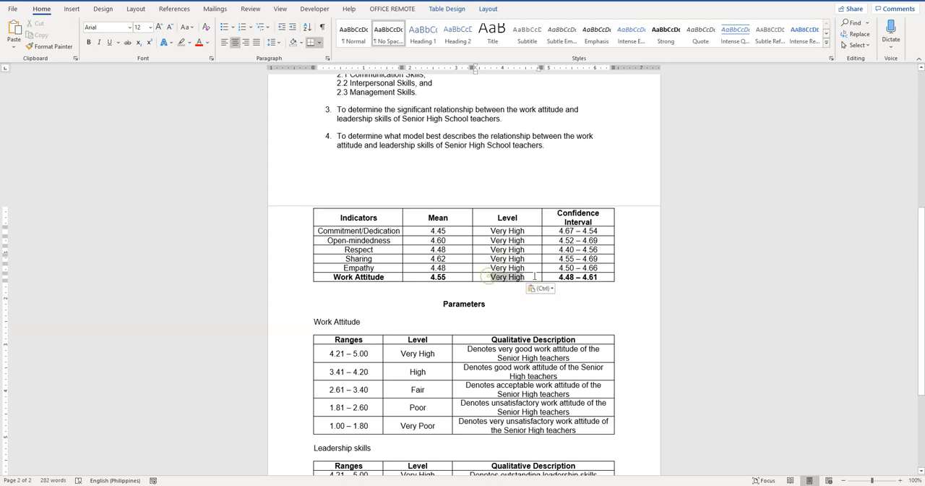
{"action": "key", "text": "ctrl+b"}
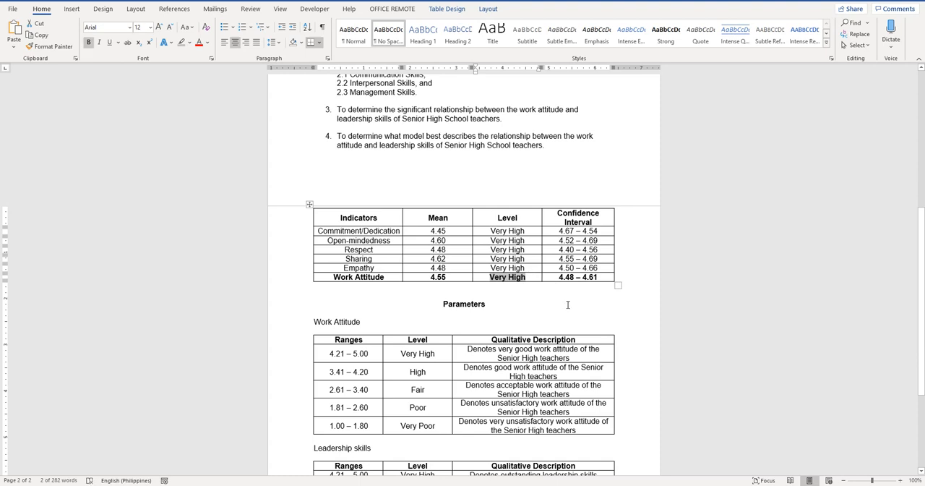
{"action": "left_click", "coordinate": [568, 303]}
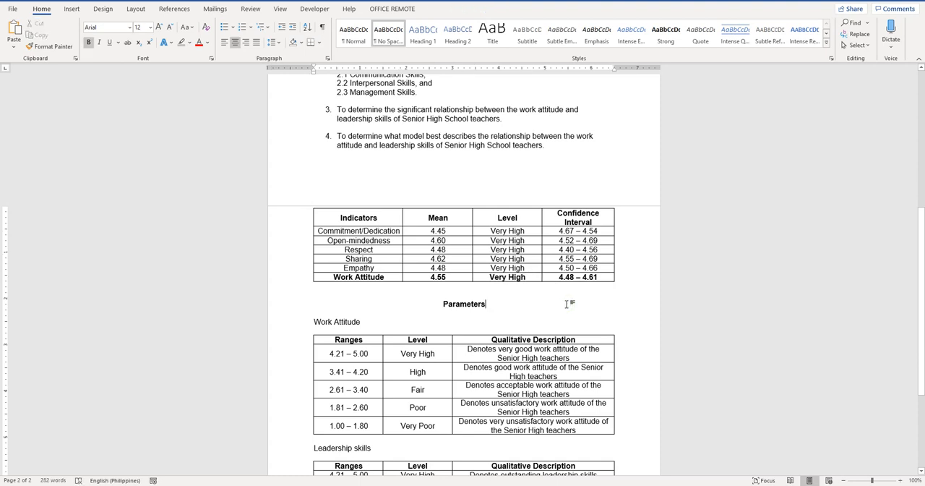
Review the work attitude table's levels and confidence intervals against the research objectives and parameter ranges
{"action": "scroll", "coordinate": [625, 248], "scroll_direction": "up", "scroll_amount": 2}
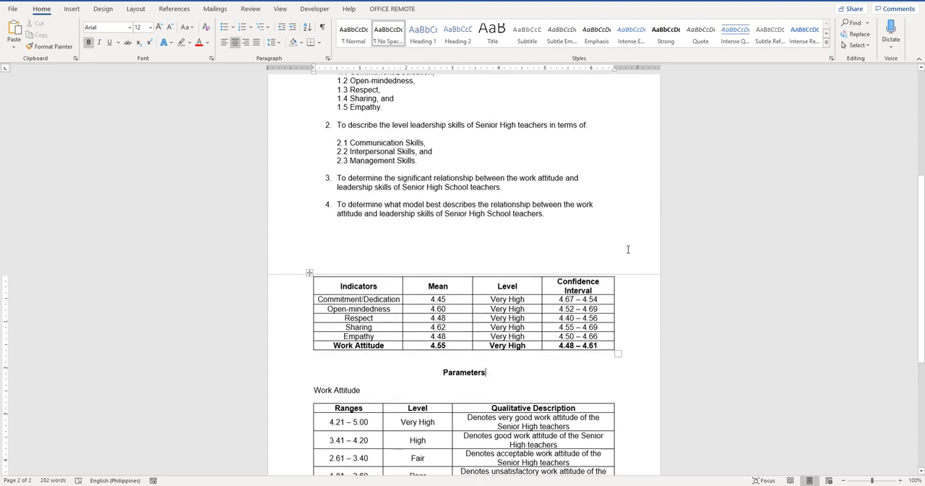
{"action": "scroll", "coordinate": [628, 250], "scroll_direction": "down", "scroll_amount": 2}
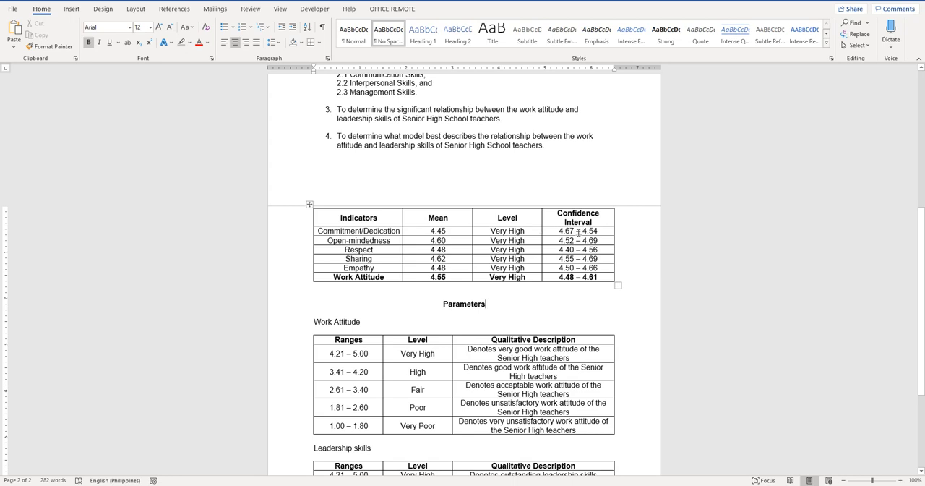
{"action": "left_click_drag", "start_coordinate": [578, 231], "coordinate": [593, 232]}
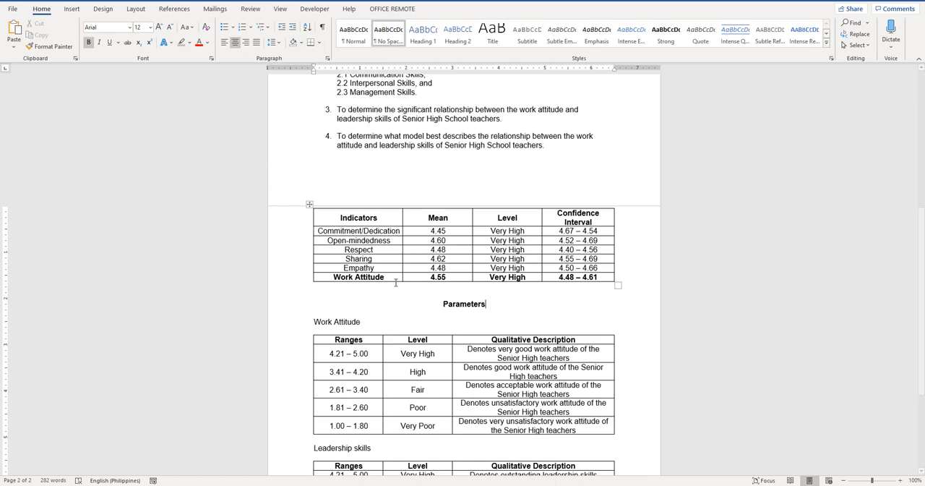
{"action": "scroll", "coordinate": [388, 270], "scroll_direction": "up", "scroll_amount": 2}
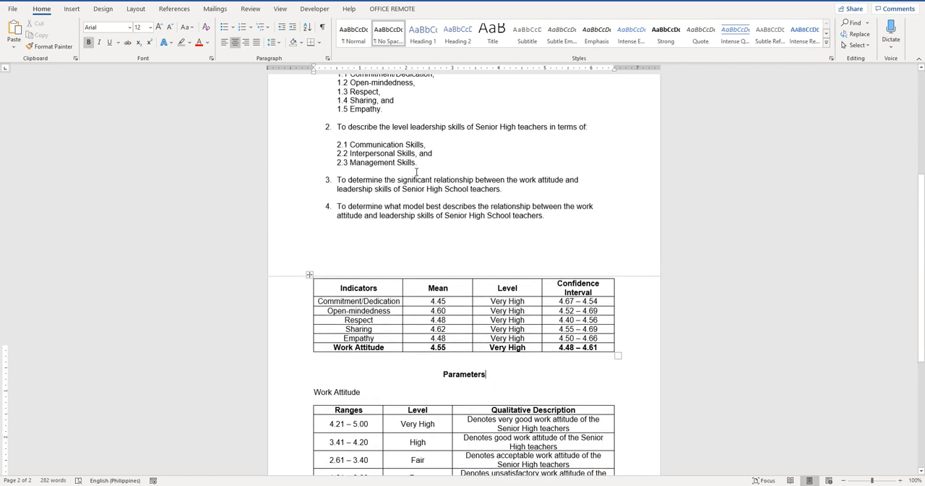
{"action": "scroll", "coordinate": [416, 172], "scroll_direction": "up", "scroll_amount": 3}
{"action": "scroll", "coordinate": [416, 172], "scroll_direction": "down", "scroll_amount": 2}
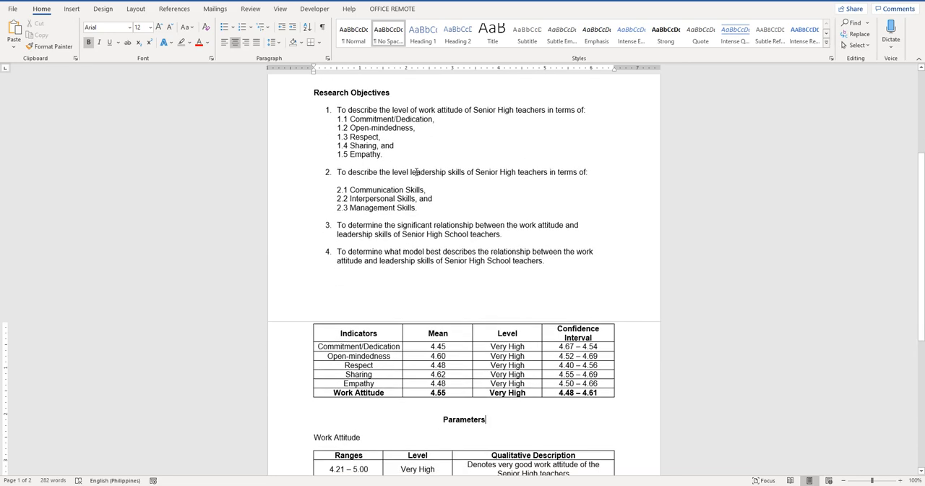
{"action": "scroll", "coordinate": [416, 168], "scroll_direction": "down", "scroll_amount": 2}
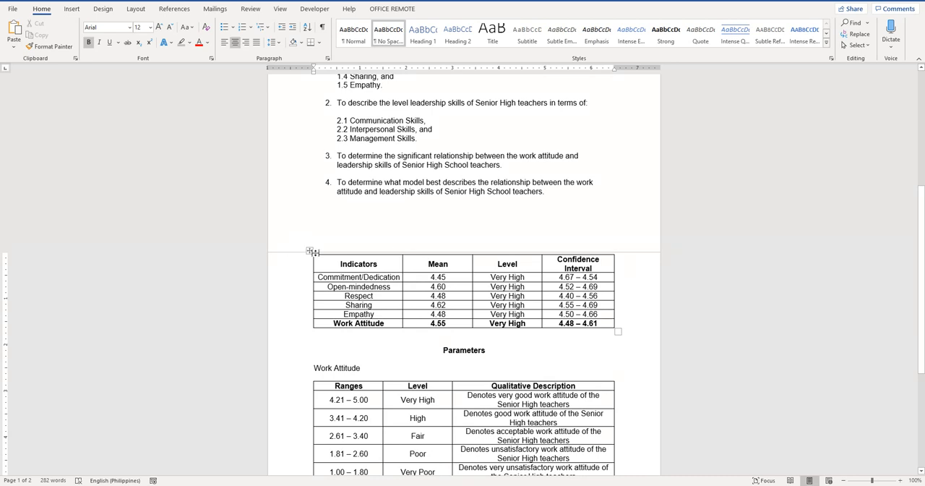
Insert a table with four columns and four rows on the blank line above Parameters and select all its cells
{"action": "left_click", "coordinate": [309, 250]}
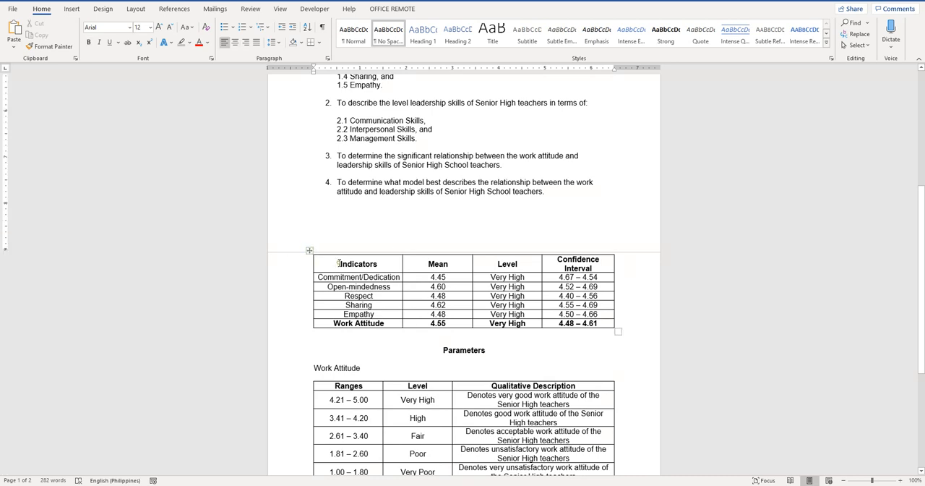
{"action": "left_click", "coordinate": [328, 337]}
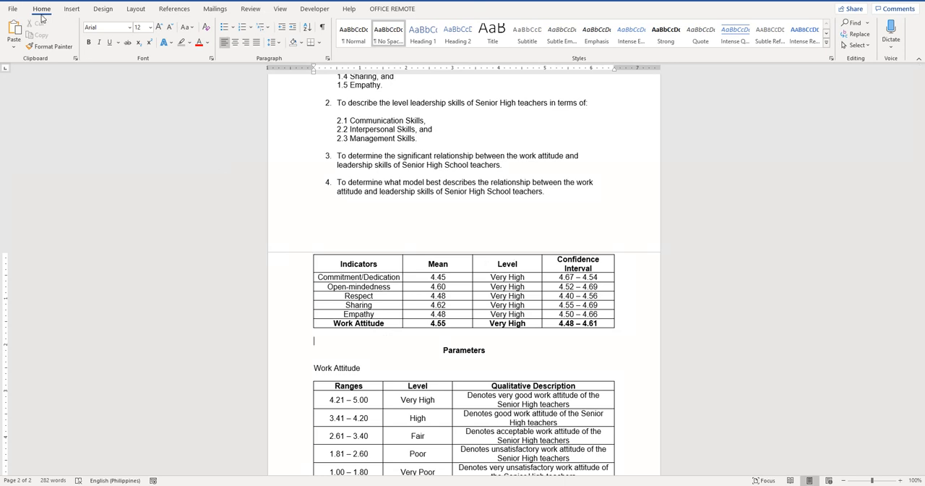
{"action": "left_click", "coordinate": [71, 9]}
{"action": "left_click", "coordinate": [81, 47]}
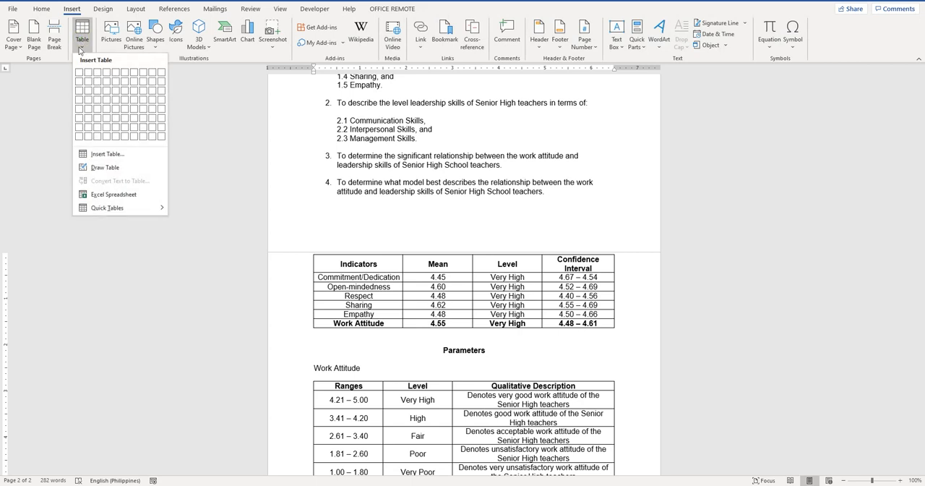
{"action": "left_click", "coordinate": [108, 107]}
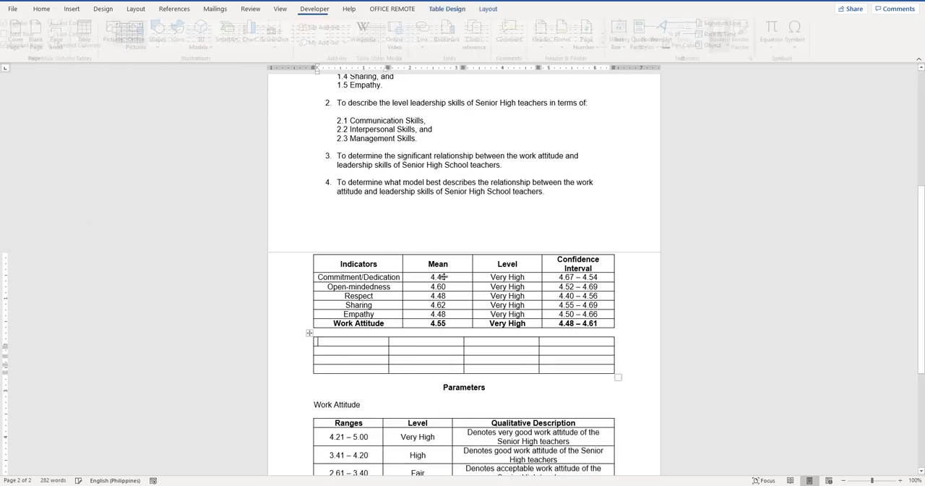
{"action": "left_click_drag", "start_coordinate": [350, 341], "coordinate": [618, 377]}
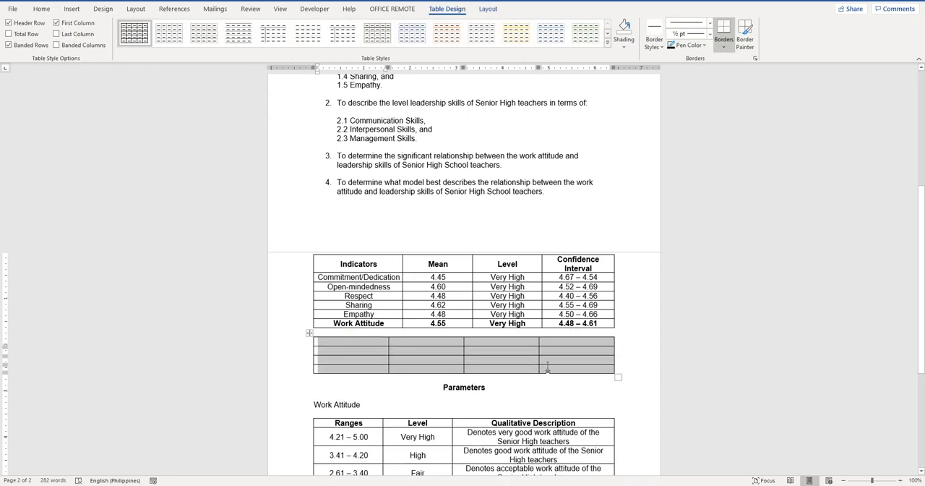
Centre the contents of all cells in the new four-column table and make its header row bold
{"action": "left_click", "coordinate": [488, 9]}
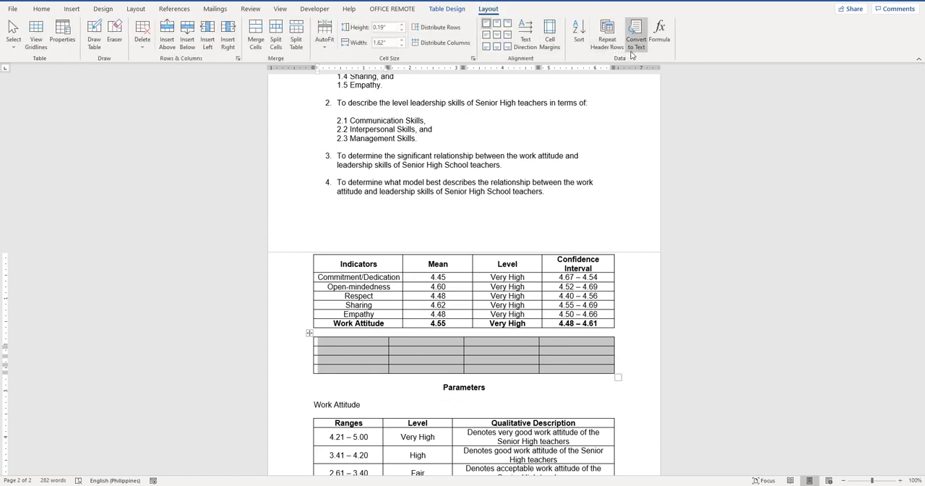
{"action": "left_click", "coordinate": [496, 36]}
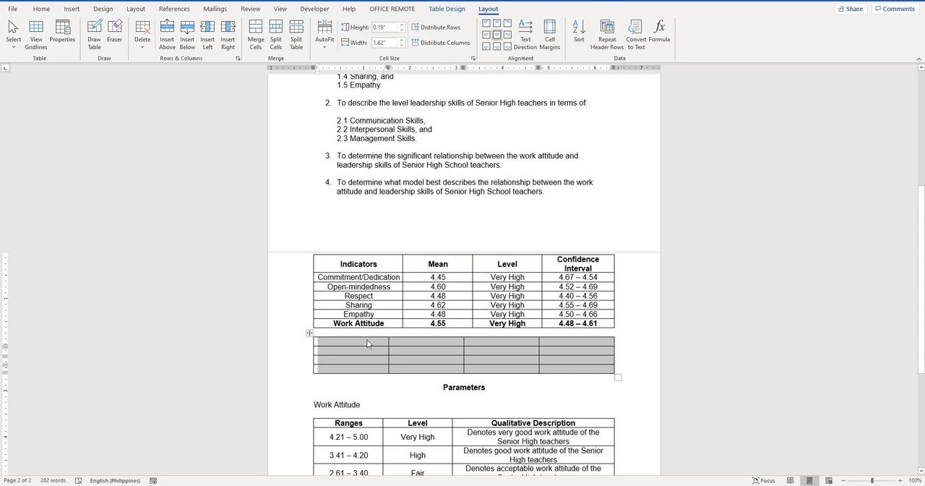
{"action": "left_click_drag", "start_coordinate": [366, 341], "coordinate": [570, 343]}
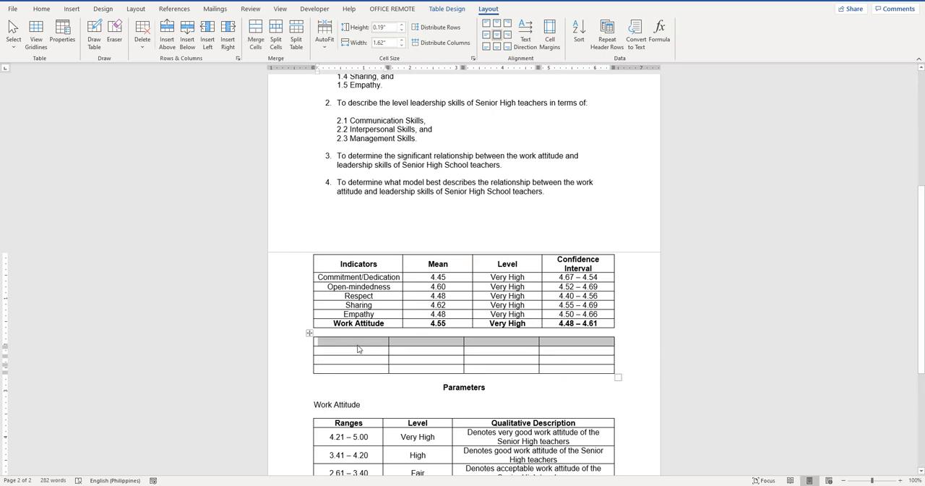
Fill the new table's header row with "Indicators", "Mean", "Level" and "Confidence Interval"
{"action": "left_click", "coordinate": [359, 347]}
{"action": "type", "text": "Indicators"}
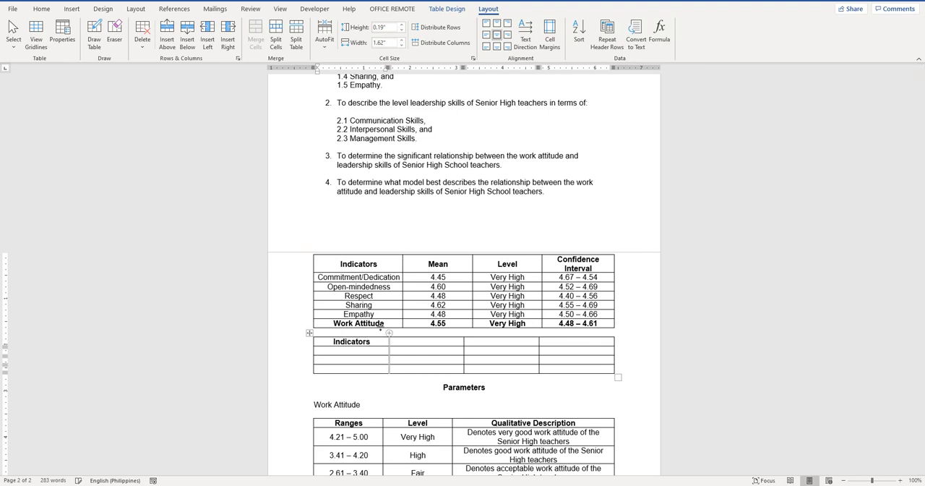
{"action": "key", "text": "Tab"}
{"action": "type", "text": "Mean"}
{"action": "key", "text": "Tab"}
{"action": "type", "text": "Level"}
{"action": "key", "text": "Tab"}
{"action": "type", "text": "Confidence Interval"}
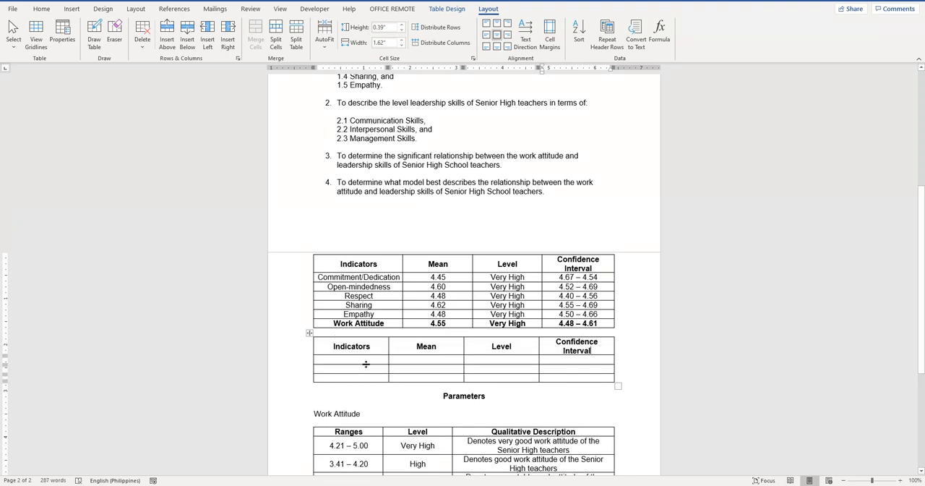
Enter "Communication Skills" and "Interpersonal Skills" as the first two indicators of the new table
{"action": "left_click", "coordinate": [368, 358]}
{"action": "type", "text": "Co"}
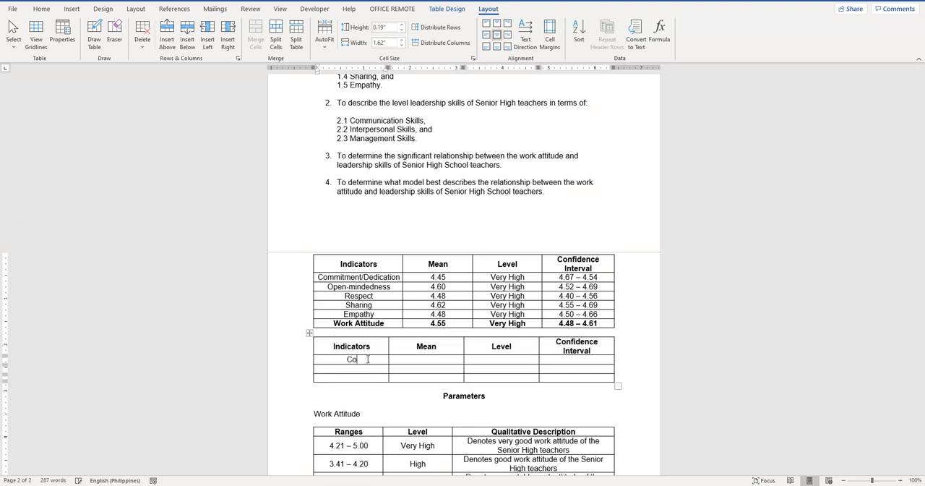
{"action": "type", "text": "mmunication Skills"}
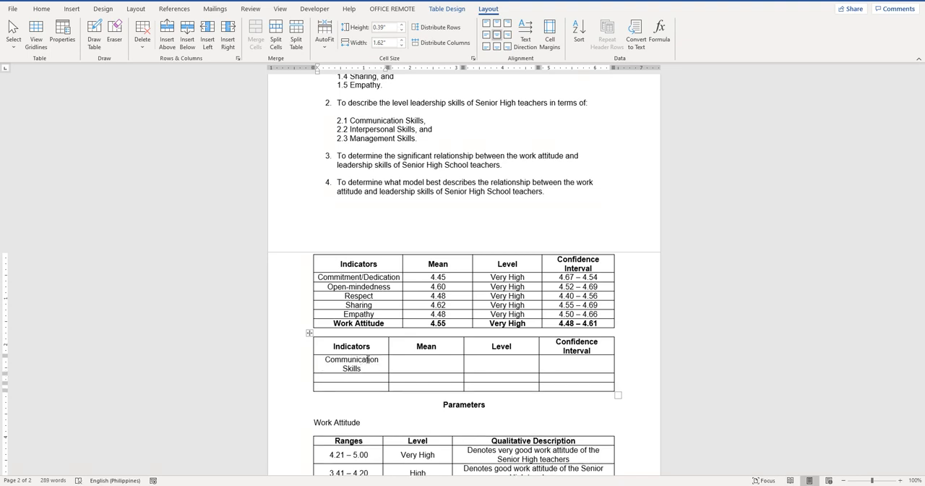
{"action": "type", "text": "Inter"}
{"action": "type", "text": "pesonal Skills"}
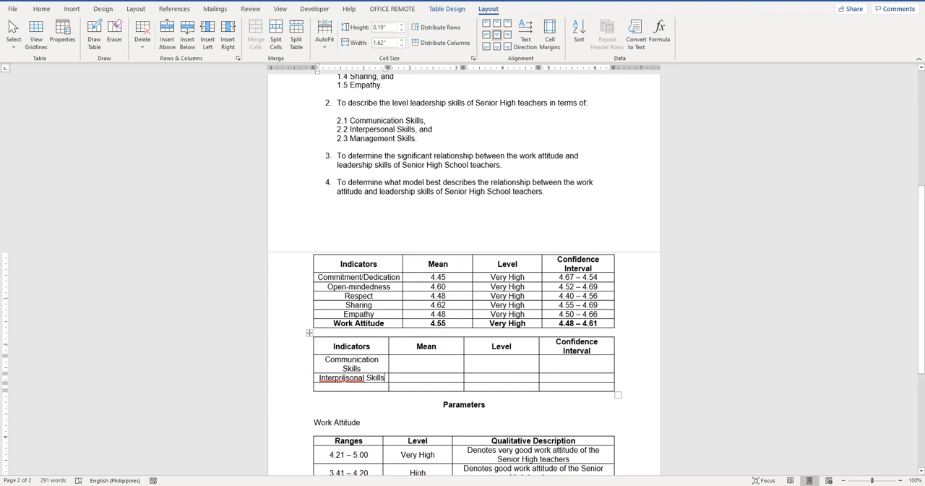
{"action": "left_click", "coordinate": [344, 377]}
{"action": "type", "text": "r"}
Enter "Management Skills" as the third indicator of the new table
{"action": "left_click", "coordinate": [346, 385]}
{"action": "type", "text": "Managme"}
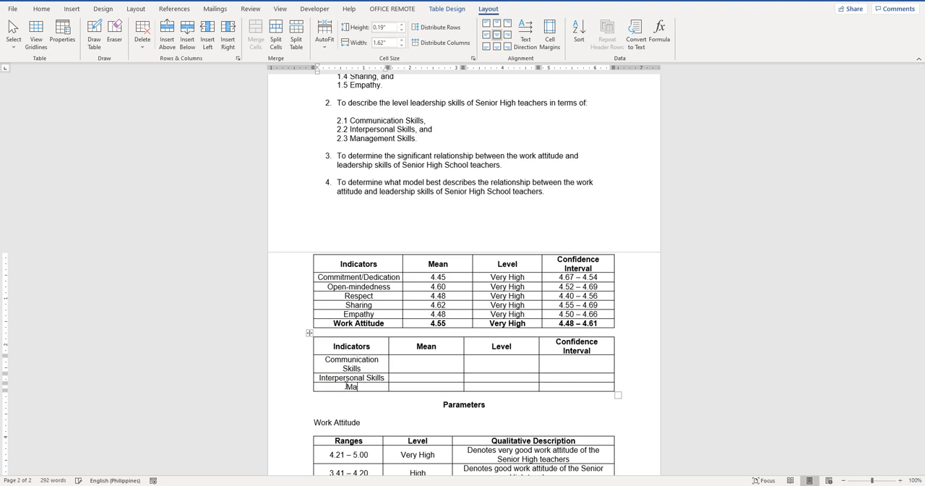
{"action": "key", "text": "BackSpace"}
{"action": "key", "text": "BackSpace"}
{"action": "type", "text": "ement Skills"}
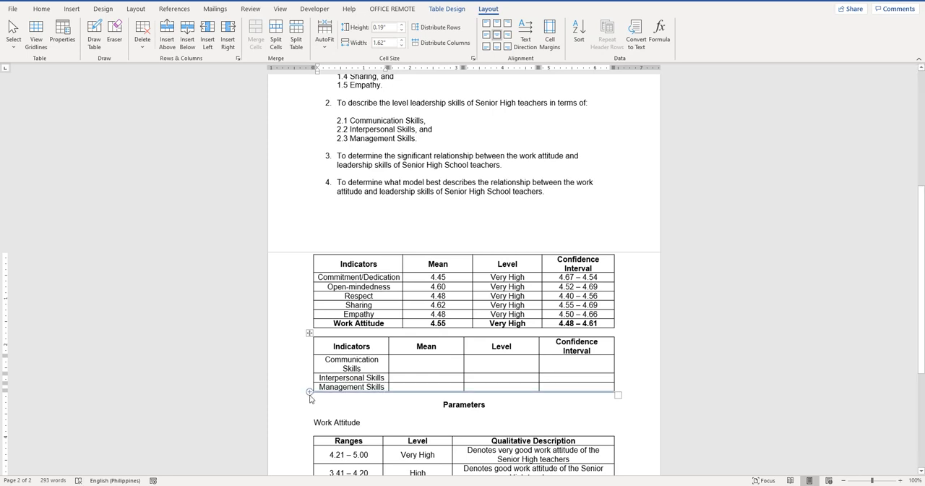
Add a bold row at the end of the new table and label it "Leadership Skills"
{"action": "left_click", "coordinate": [308, 391]}
{"action": "left_click", "coordinate": [338, 396]}
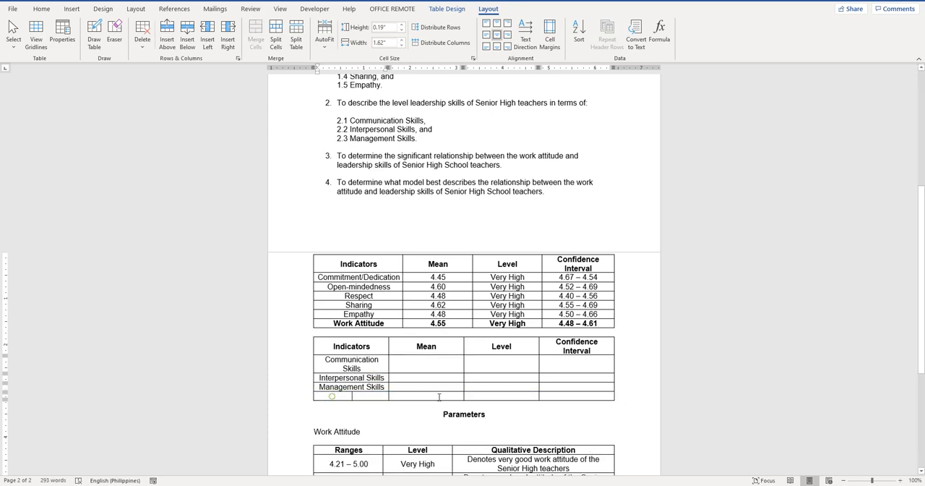
{"action": "left_click_drag", "start_coordinate": [332, 396], "coordinate": [549, 399]}
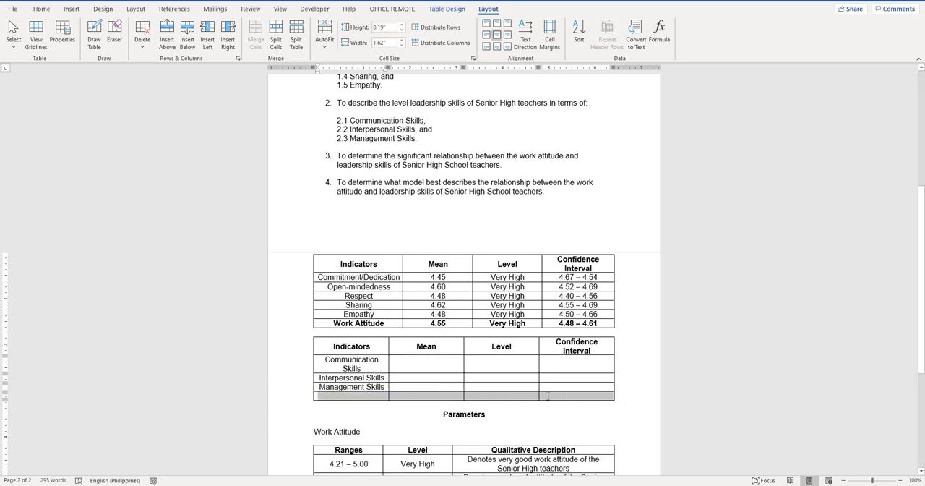
{"action": "left_click", "coordinate": [370, 397]}
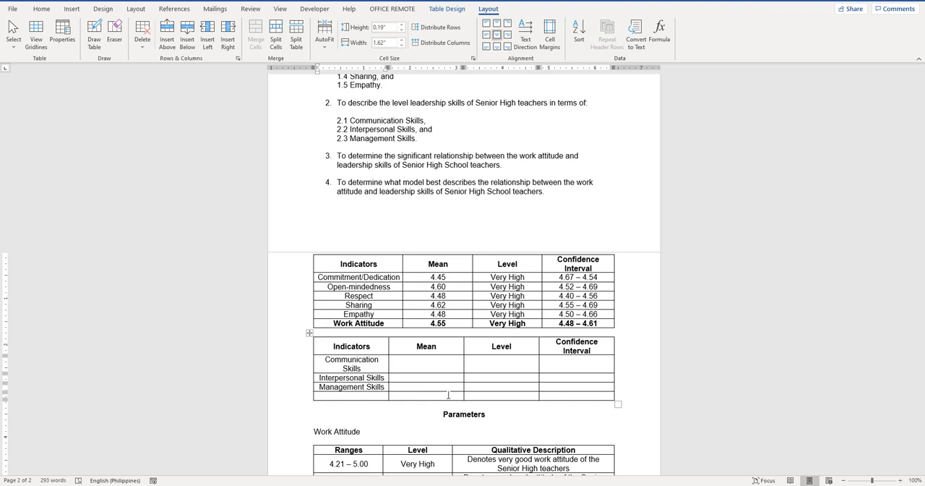
{"action": "scroll", "coordinate": [448, 395], "scroll_direction": "up", "scroll_amount": 2}
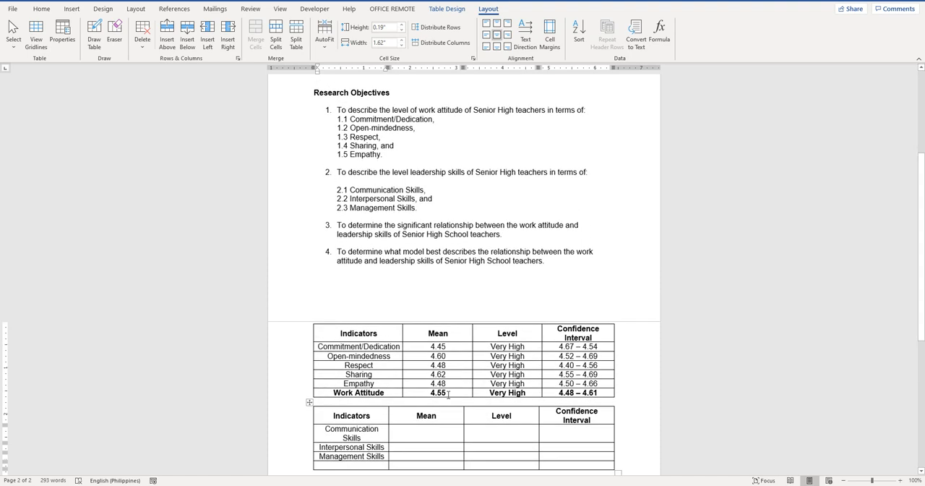
{"action": "scroll", "coordinate": [448, 394], "scroll_direction": "down", "scroll_amount": 2}
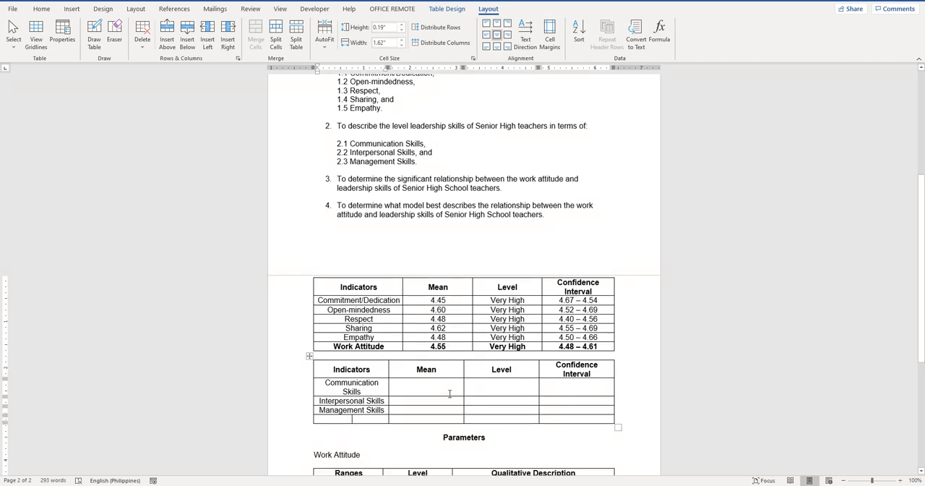
{"action": "type", "text": "Leadersh"}
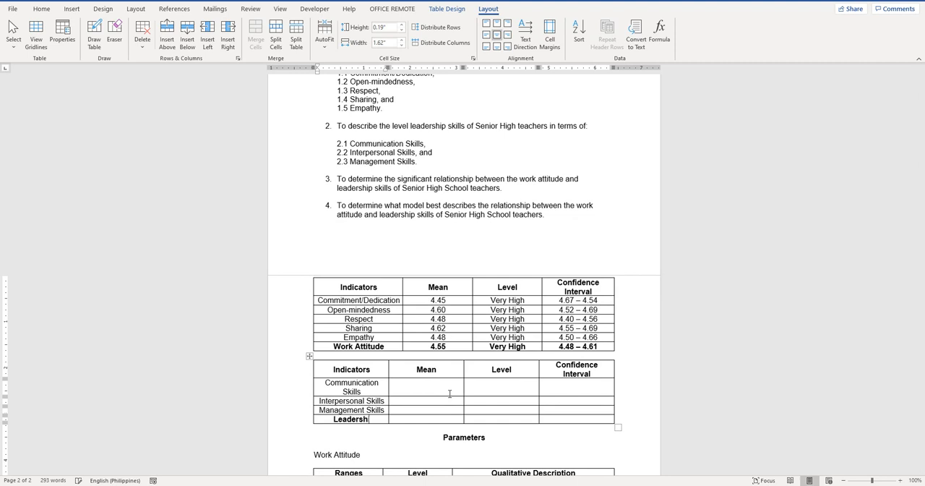
{"action": "type", "text": "ip Skills"}
Switch to the Excel output sheet and copy the descriptive statistics of Communication, Interpersonal, Management and Leadership skills, H4:K11
{"action": "left_click", "coordinate": [345, 485]}
{"action": "left_click", "coordinate": [285, 143]}
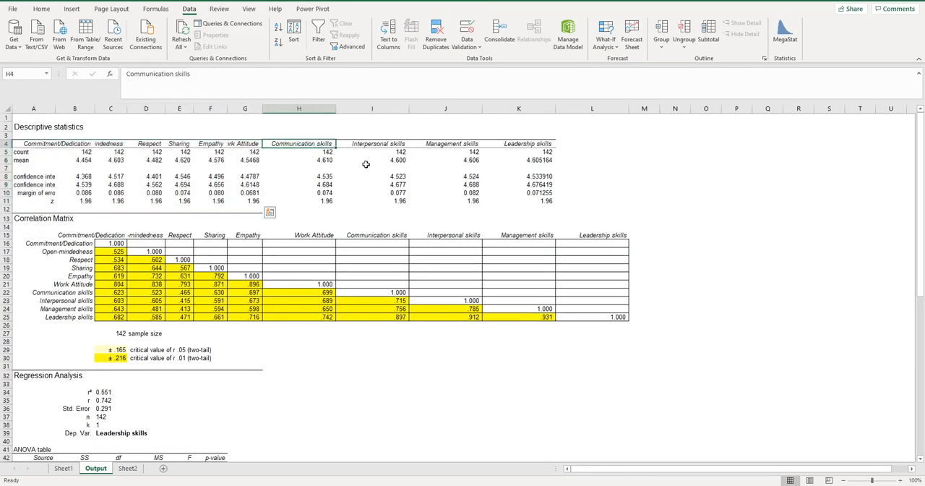
{"action": "left_click_drag", "start_coordinate": [365, 164], "coordinate": [539, 201]}
{"action": "key", "text": "ctrl+c"}
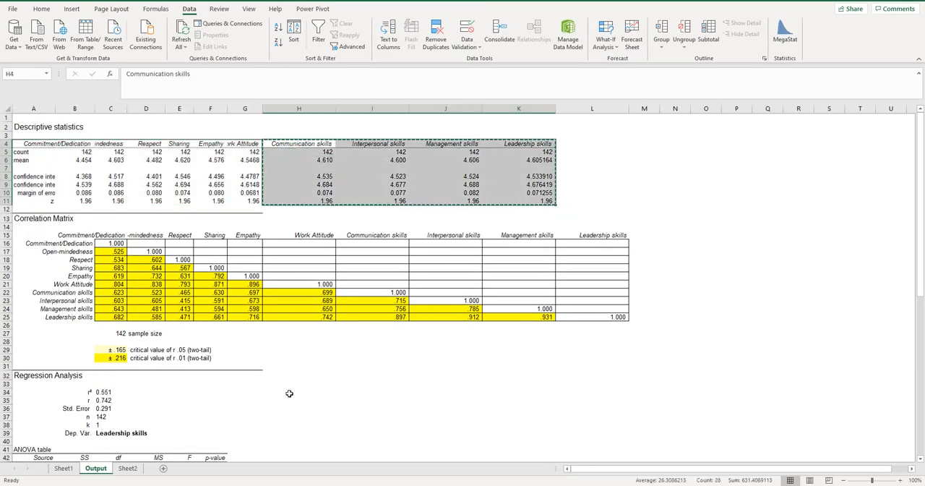
Return to the Word document and paste the copied statistics on a new line below the leadership skills table
{"action": "key", "text": "alt+Tab"}
{"action": "scroll", "coordinate": [340, 415], "scroll_direction": "down", "scroll_amount": 3}
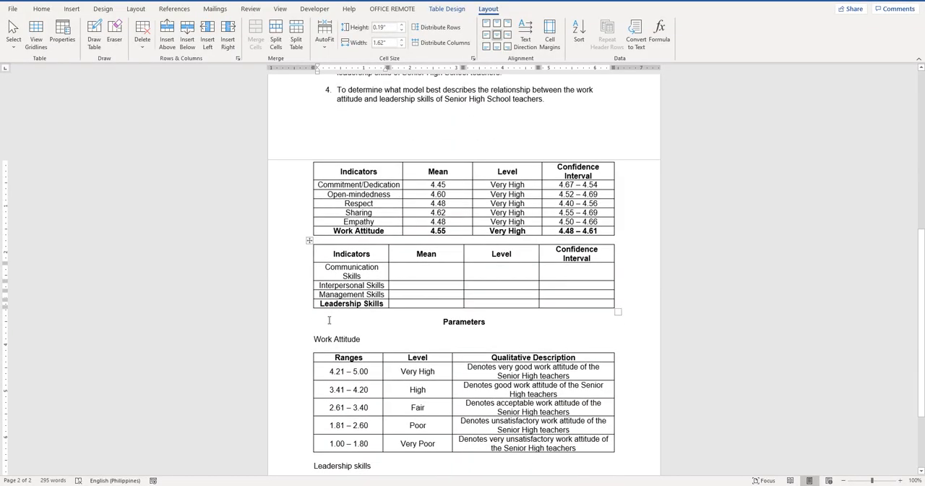
{"action": "left_click", "coordinate": [329, 319]}
{"action": "key", "text": "Return"}
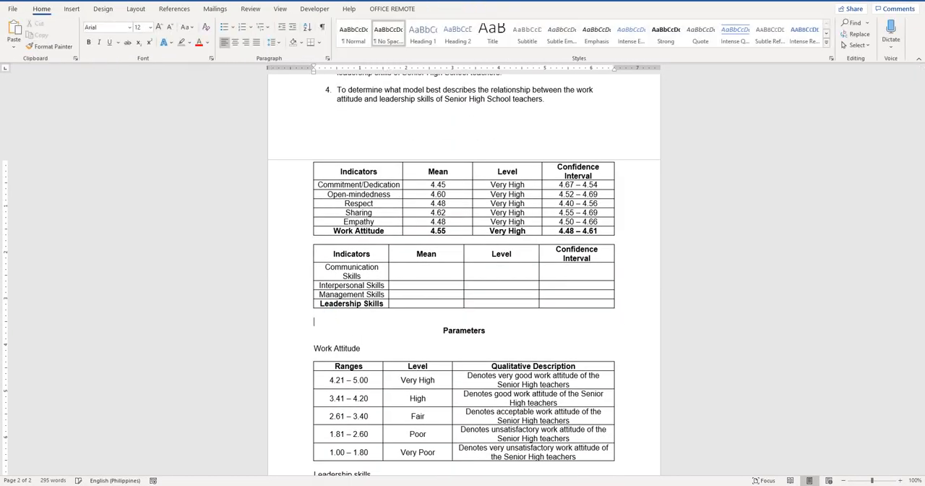
{"action": "key", "text": "ctrl+v"}
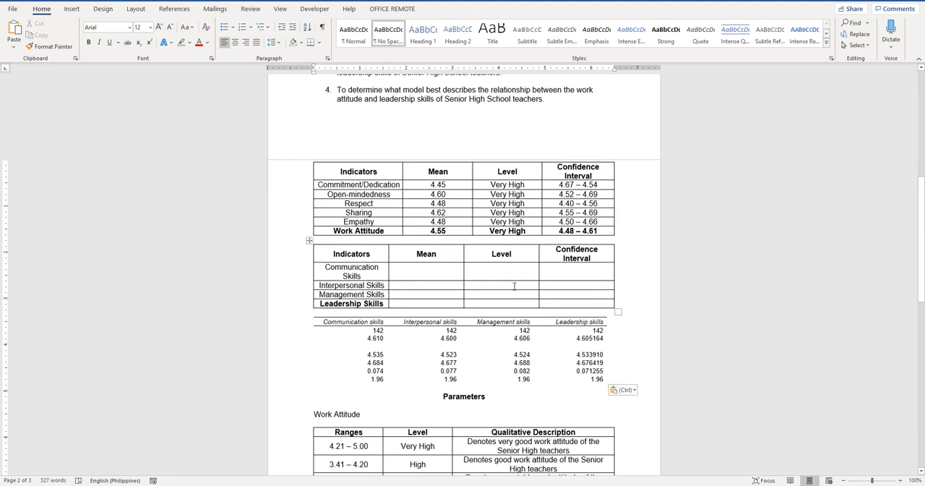
Enter the means 4.61, 4.60 and 4.61 for Communication, Interpersonal and Management Skills, and a bold 4.61 for Leadership Skills
{"action": "left_click", "coordinate": [428, 271]}
{"action": "type", "text": "4.61"}
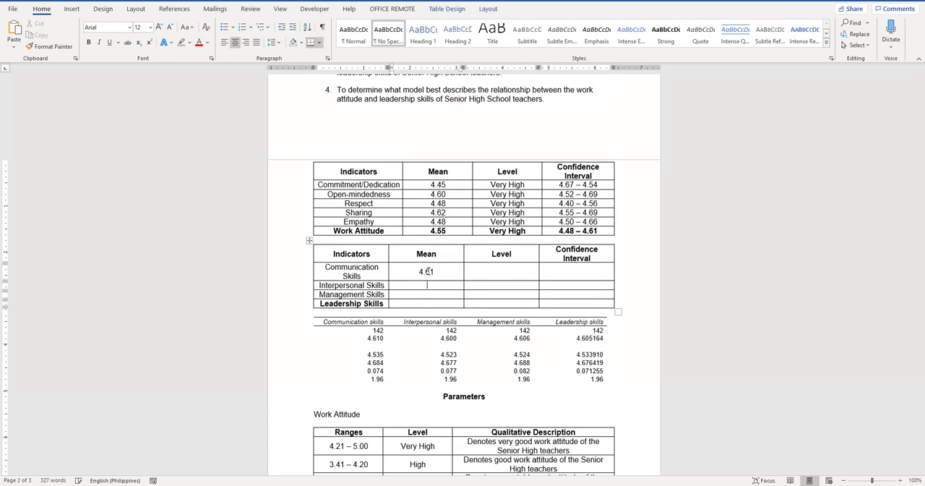
{"action": "type", "text": "4.60"}
{"action": "key", "text": "Down"}
{"action": "type", "text": "4.61"}
{"action": "key", "text": "ctrl+b"}
{"action": "type", "text": "4.61"}
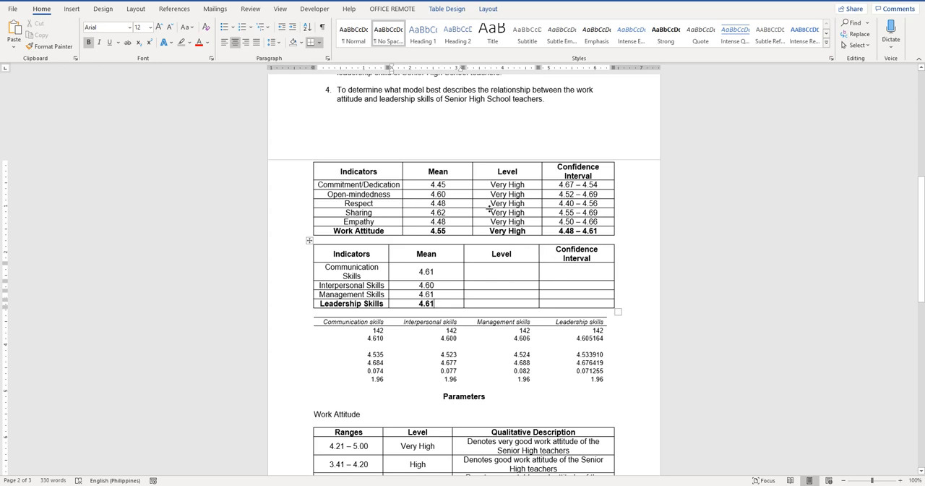
Copy the last four "Very High" cells of the work attitude table into the leadership table's Level column
{"action": "left_click_drag", "start_coordinate": [491, 203], "coordinate": [516, 231]}
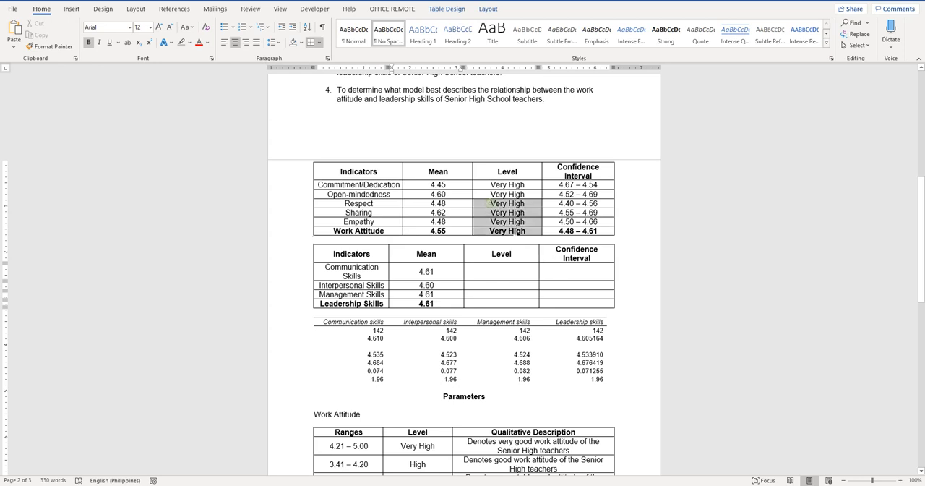
{"action": "key", "text": "ctrl+c"}
{"action": "left_click", "coordinate": [491, 268]}
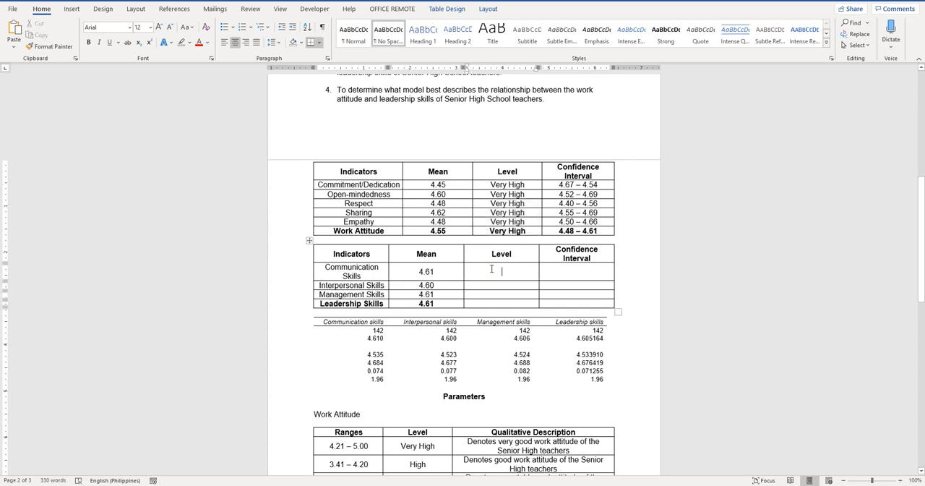
{"action": "key", "text": "ctrl+v"}
Enter the confidence intervals 4.54 – 4.68 for Communication Skills and 4.52 – 4.68 for Interpersonal Skills
{"action": "left_click", "coordinate": [582, 270]}
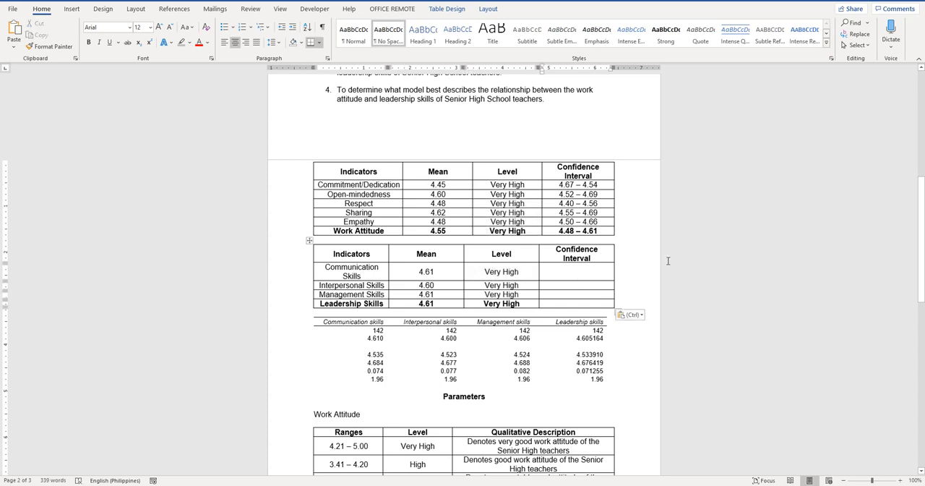
{"action": "type", "text": "4"}
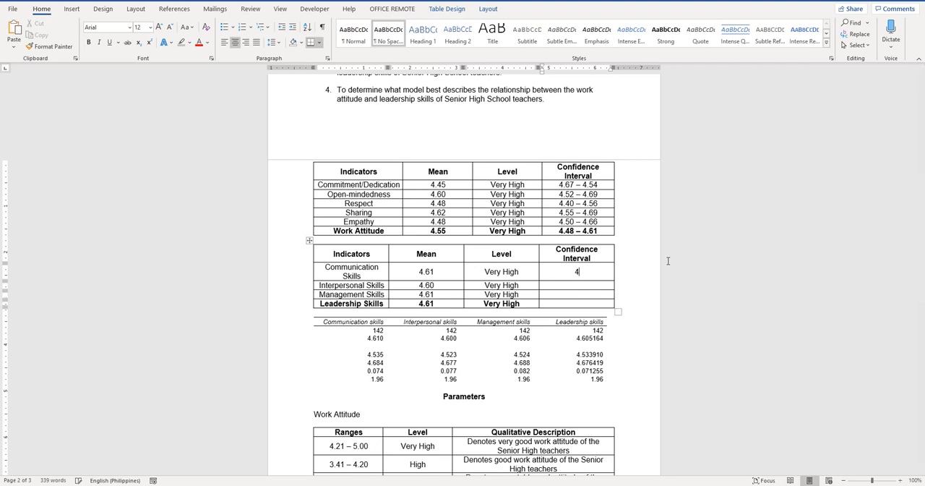
{"action": "type", "text": ".54 - "}
{"action": "type", "text": "4.68"}
{"action": "type", "text": "4.52"}
{"action": "type", "text": " - 4.68"}
Enter the confidence intervals 4.52 – 4.69 for Management Skills and 4.53 – 4.68 for Leadership Skills
{"action": "type", "text": "4.5"}
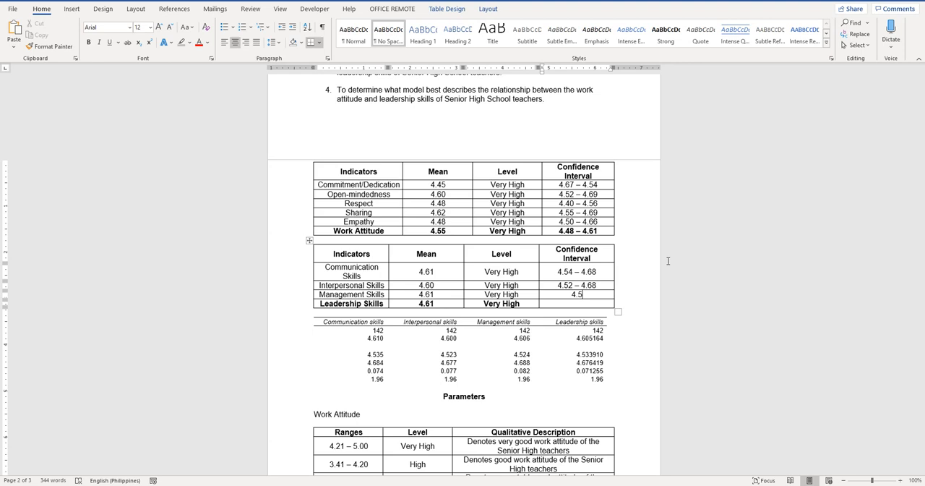
{"action": "type", "text": "2"}
{"action": "type", "text": " -"}
{"action": "type", "text": " 4.69"}
{"action": "key", "text": "Down"}
{"action": "type", "text": "4.5"}
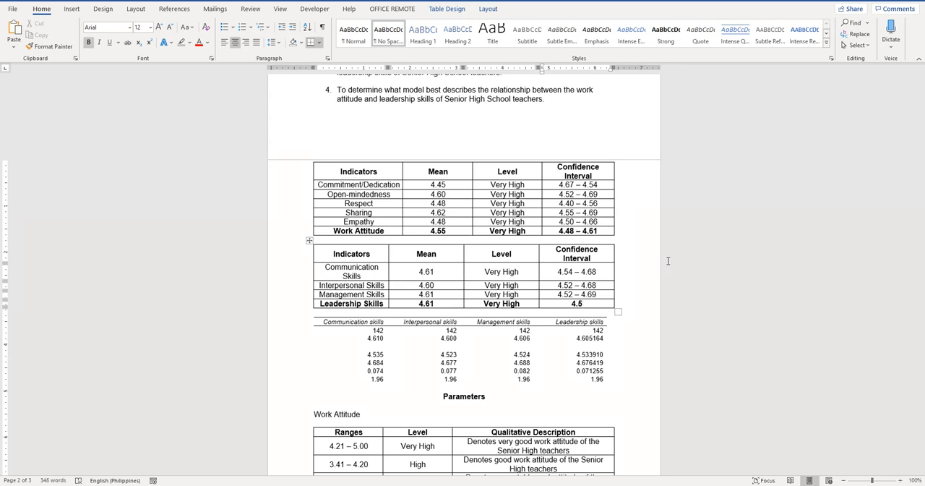
{"action": "type", "text": "3 - 4."}
{"action": "type", "text": "6"}
{"action": "type", "text": "8"}
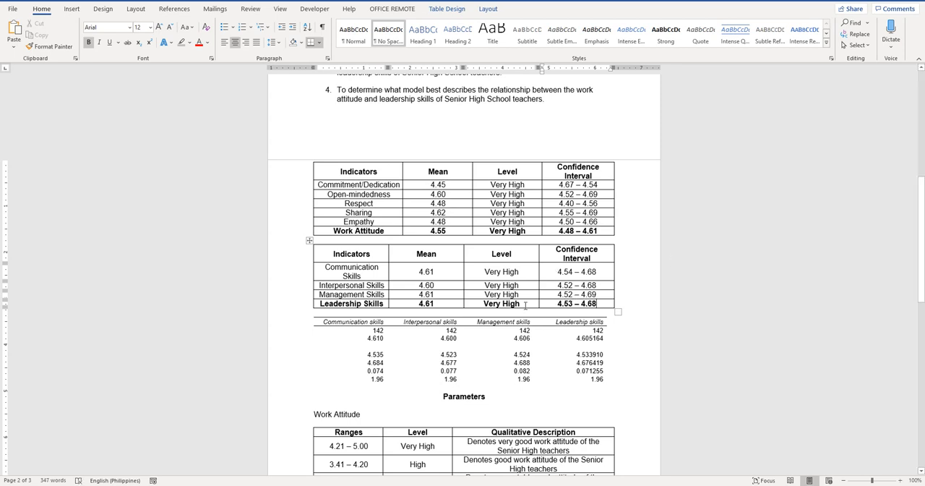
Delete the pasted statistics table below the leadership skills table and check both result tables against the research objectives
{"action": "left_click", "coordinate": [309, 317]}
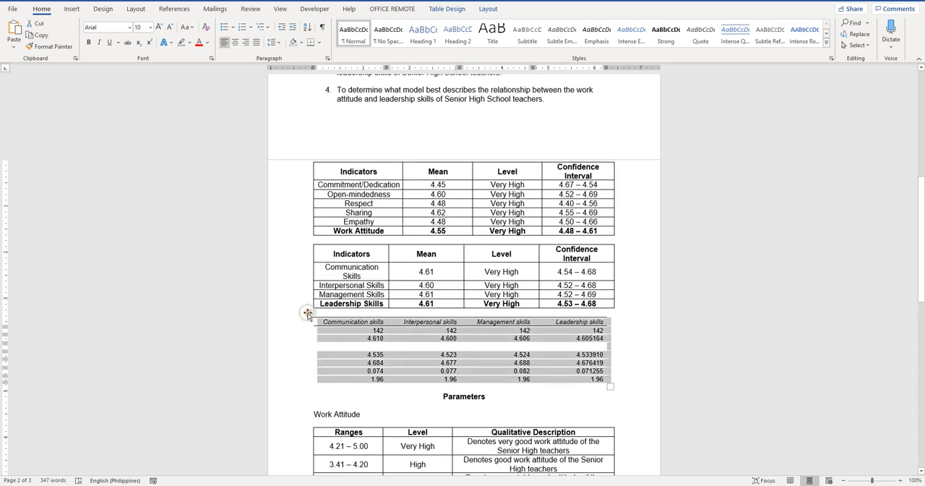
{"action": "right_click", "coordinate": [309, 318]}
{"action": "left_click", "coordinate": [342, 194]}
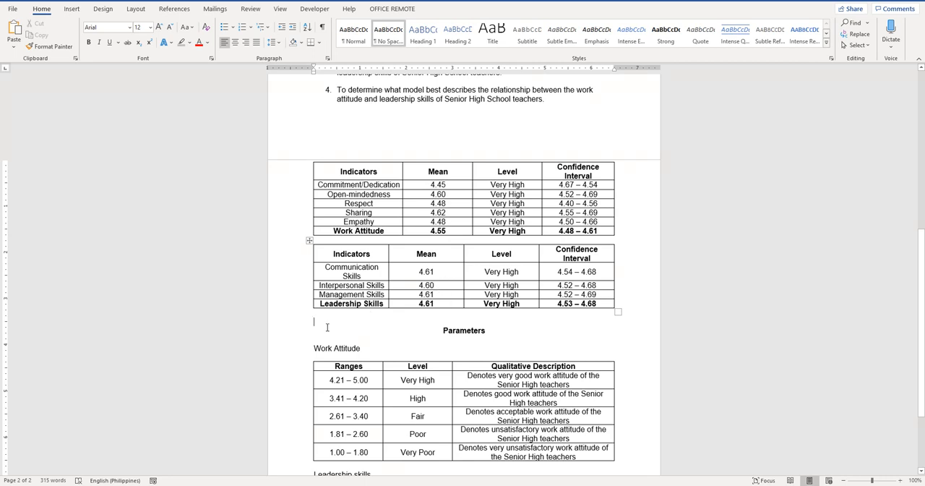
{"action": "scroll", "coordinate": [390, 316], "scroll_direction": "up", "scroll_amount": 5}
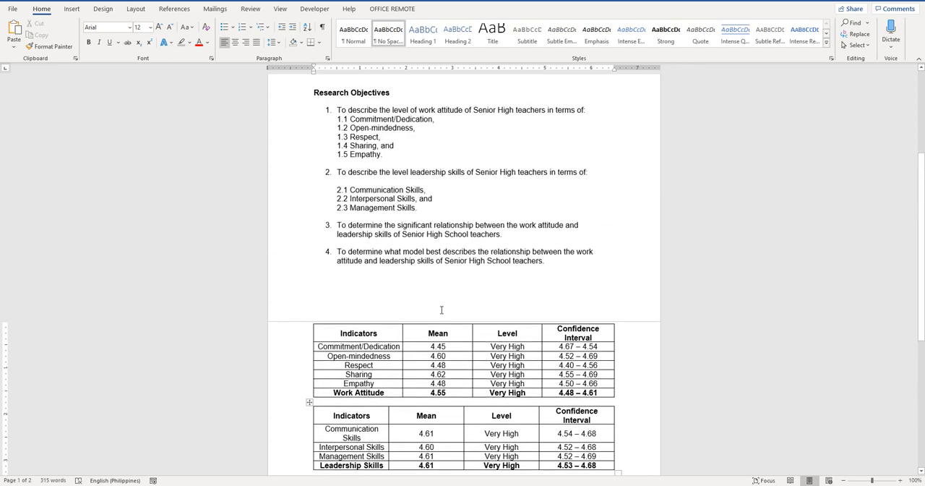
{"action": "scroll", "coordinate": [441, 309], "scroll_direction": "down", "scroll_amount": 2}
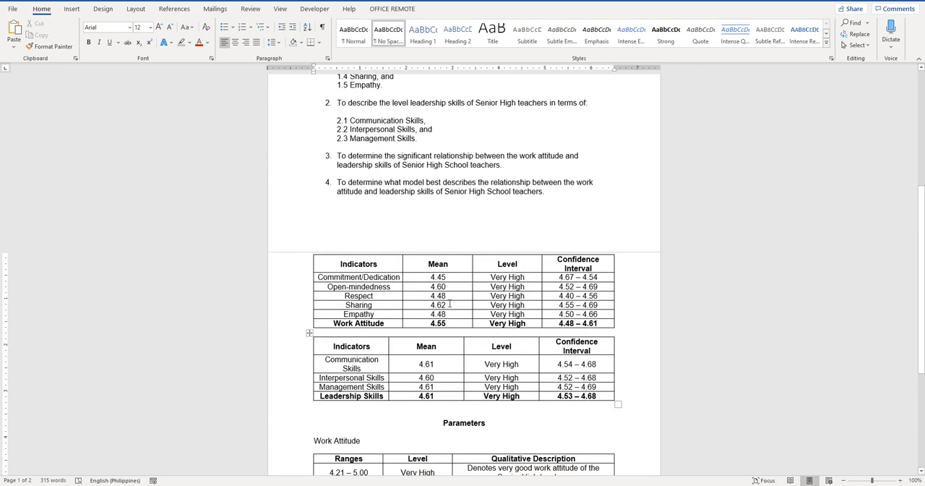
Insert a four-by-four table below the leadership skills table and centre the contents of all its cells
{"action": "scroll", "coordinate": [426, 321], "scroll_direction": "down", "scroll_amount": 3}
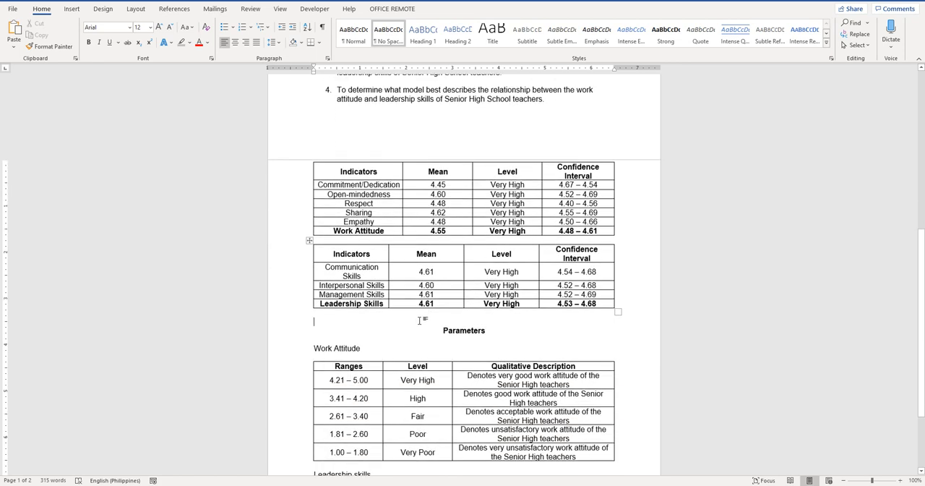
{"action": "left_click", "coordinate": [72, 9]}
{"action": "left_click", "coordinate": [82, 35]}
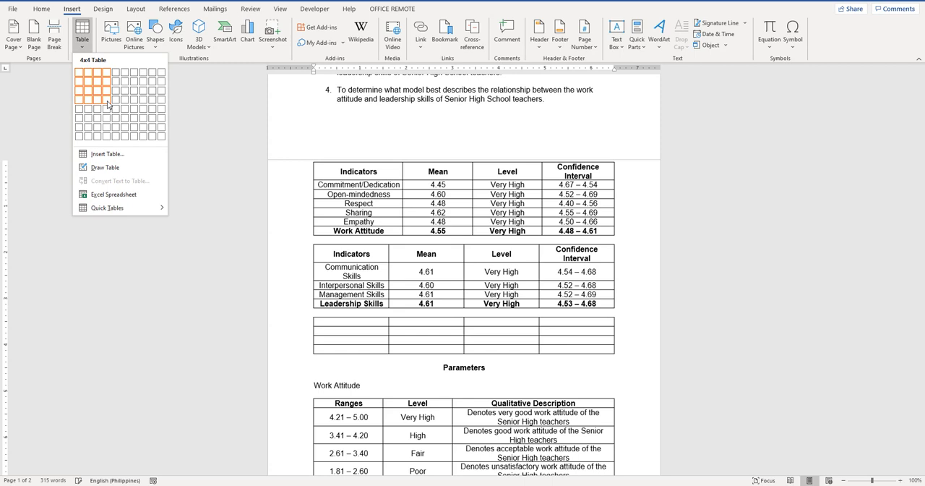
{"action": "left_click", "coordinate": [107, 105]}
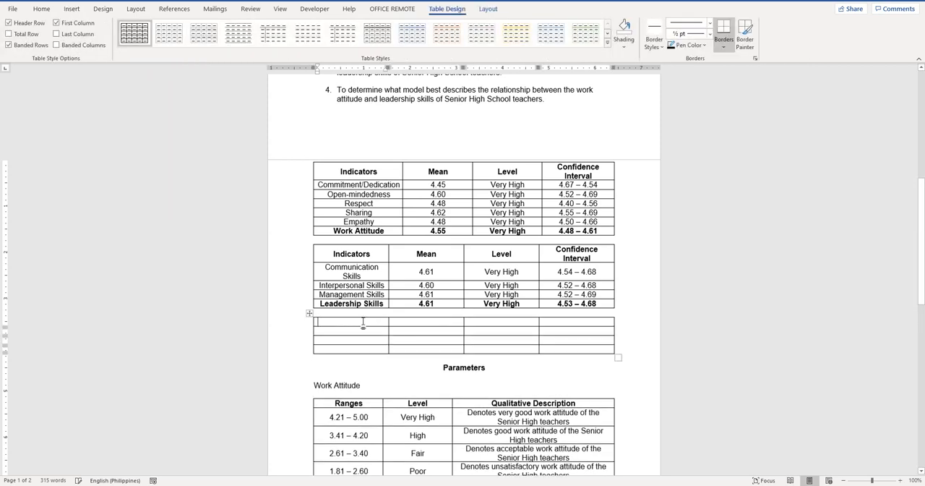
{"action": "left_click", "coordinate": [311, 312]}
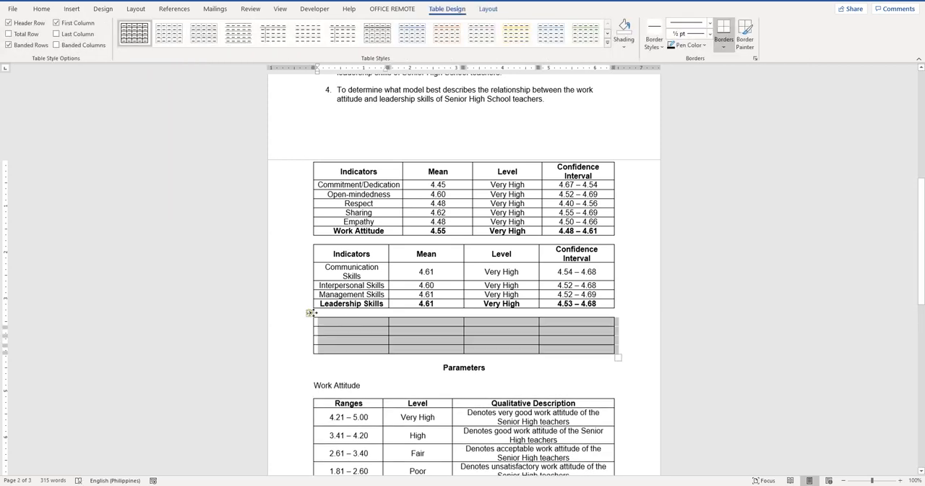
{"action": "left_click", "coordinate": [489, 10]}
{"action": "left_click", "coordinate": [497, 34]}
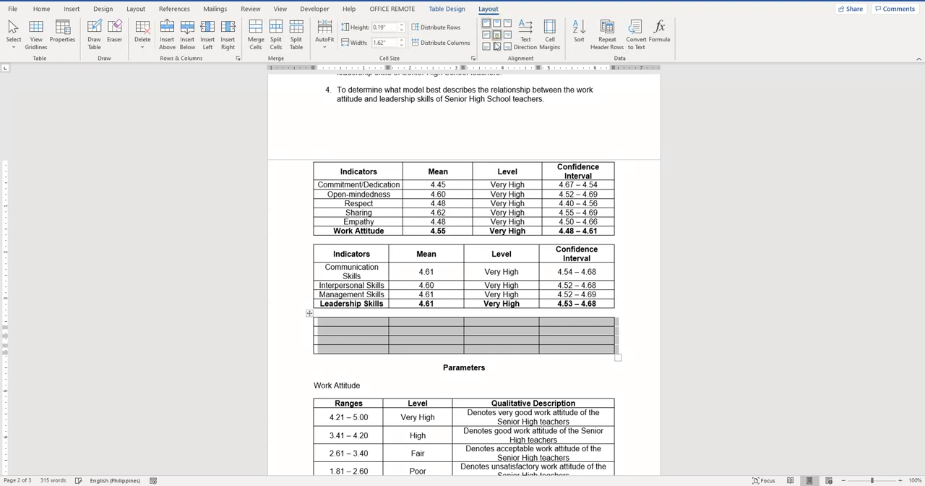
Make the new table's first row bold and enter the headings Variables, Mean, r-value and Interpretation
{"action": "left_click", "coordinate": [386, 329]}
{"action": "mouse_move", "coordinate": [379, 320]}
{"action": "left_mouse_down"}
{"action": "mouse_move", "coordinate": [563, 339]}
{"action": "mouse_move", "coordinate": [568, 327]}
{"action": "left_mouse_up"}
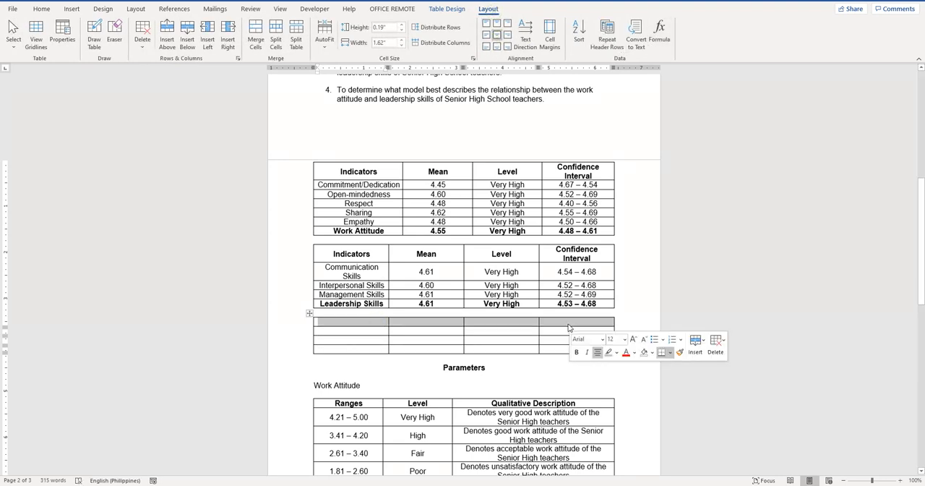
{"action": "left_click", "coordinate": [347, 323]}
{"action": "type", "text": "Varu"}
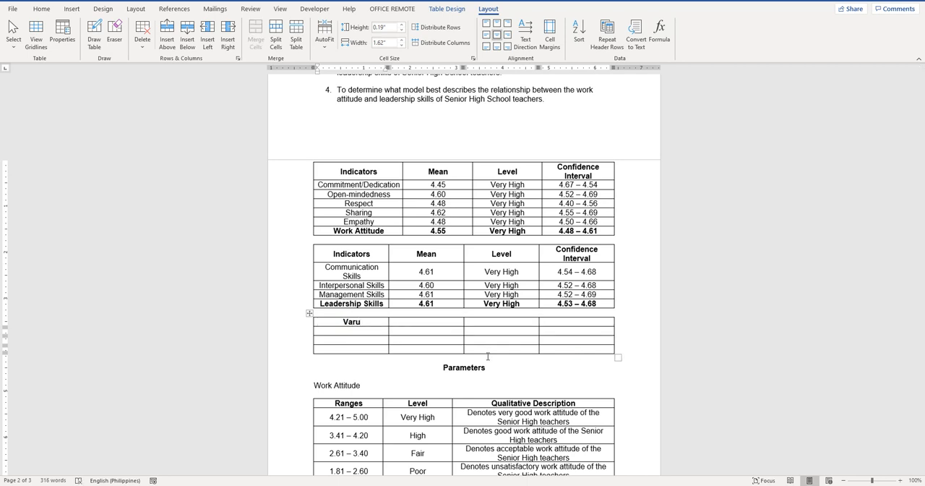
{"action": "key", "text": "BackSpace"}
{"action": "type", "text": "iables"}
{"action": "key", "text": "Tab"}
{"action": "type", "text": "Mean"}
{"action": "key", "text": "Tab"}
{"action": "type", "text": "r-value"}
{"action": "key", "text": "Tab"}
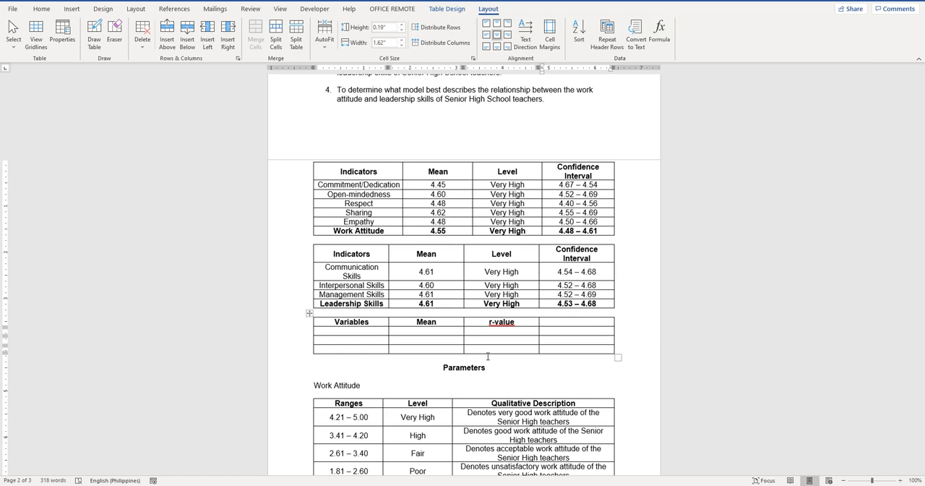
{"action": "type", "text": "Interpretation"}
Insert a blank row above the last row of the Variables table
{"action": "left_click", "coordinate": [359, 330]}
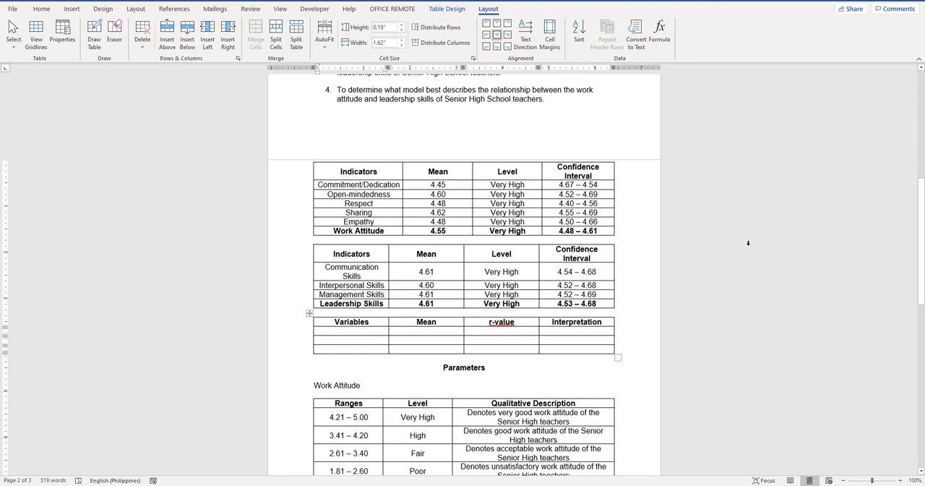
{"action": "left_click", "coordinate": [317, 349]}
{"action": "left_click_drag", "start_coordinate": [367, 349], "coordinate": [546, 352]}
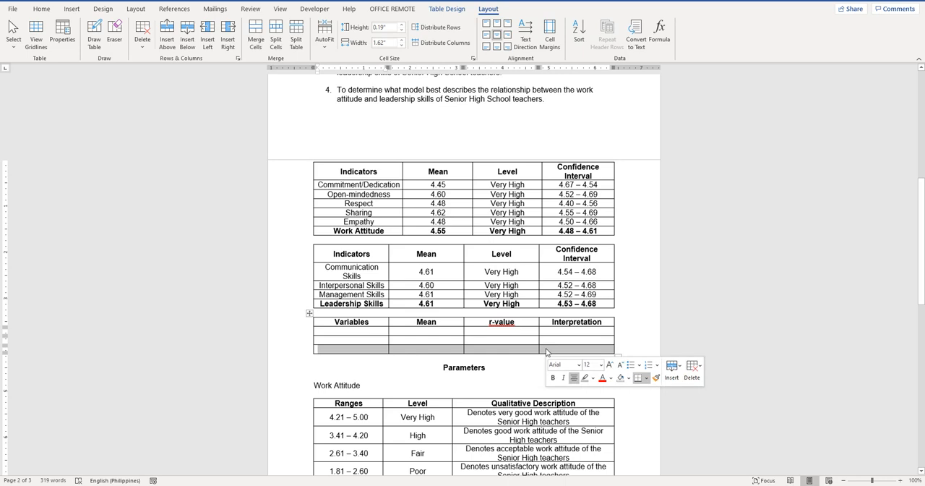
{"action": "left_click", "coordinate": [671, 368]}
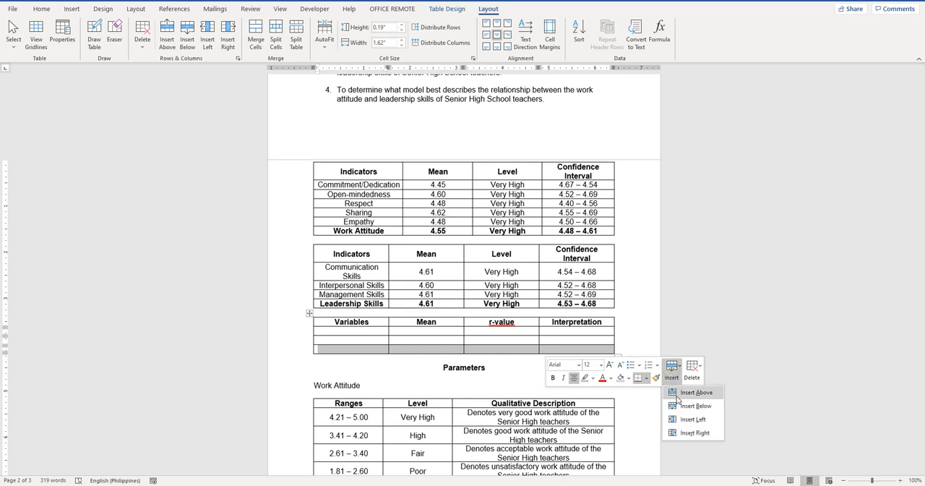
{"action": "left_click", "coordinate": [694, 393]}
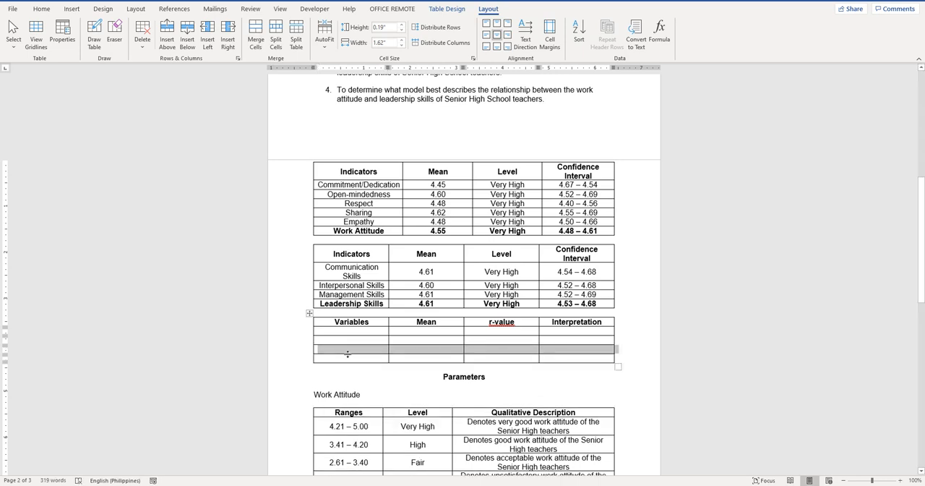
Delete the surplus bottom rows of the Variables table, keeping two blank rows under the header
{"action": "key", "text": "shift+Down"}
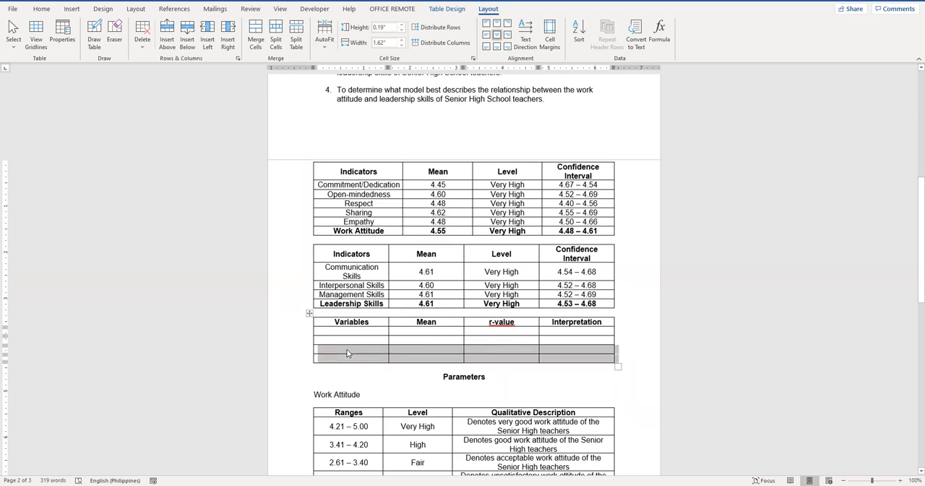
{"action": "left_click", "coordinate": [140, 50]}
{"action": "left_click", "coordinate": [168, 60]}
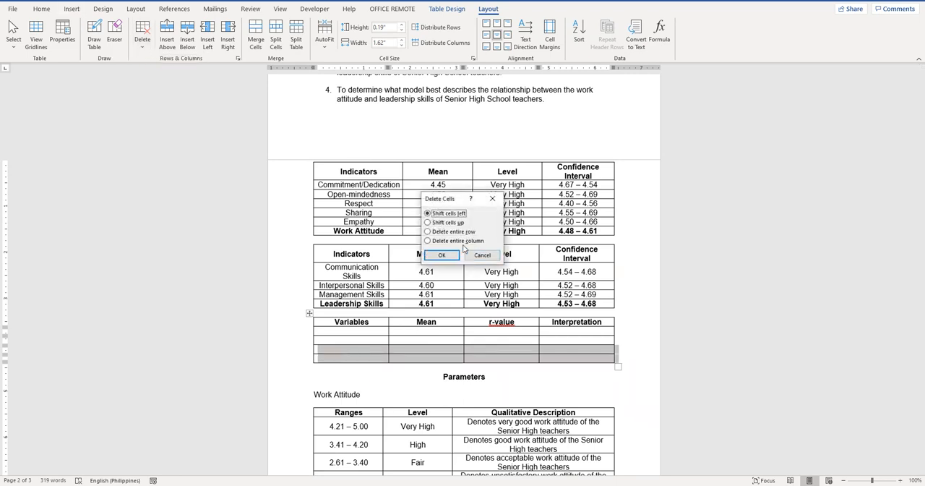
{"action": "left_click", "coordinate": [441, 256]}
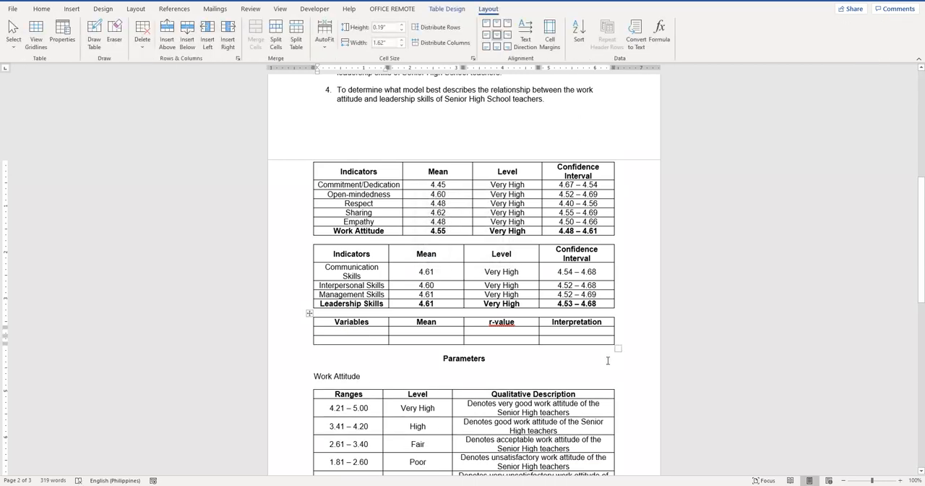
Enter Work Attitude and Leadership Skills in the two blank rows of the Variables column
{"action": "type", "text": "Work "}
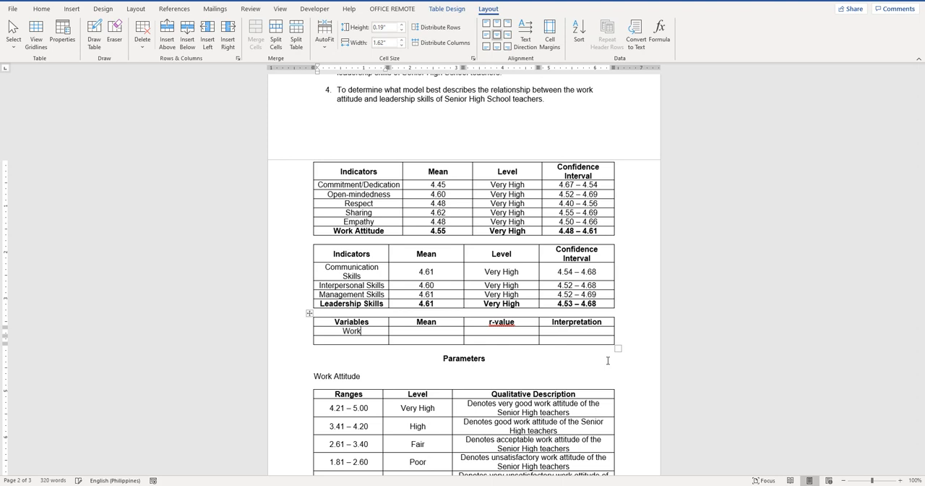
{"action": "type", "text": "Attitude "}
{"action": "type", "text": "Lea"}
{"action": "type", "text": "dership"}
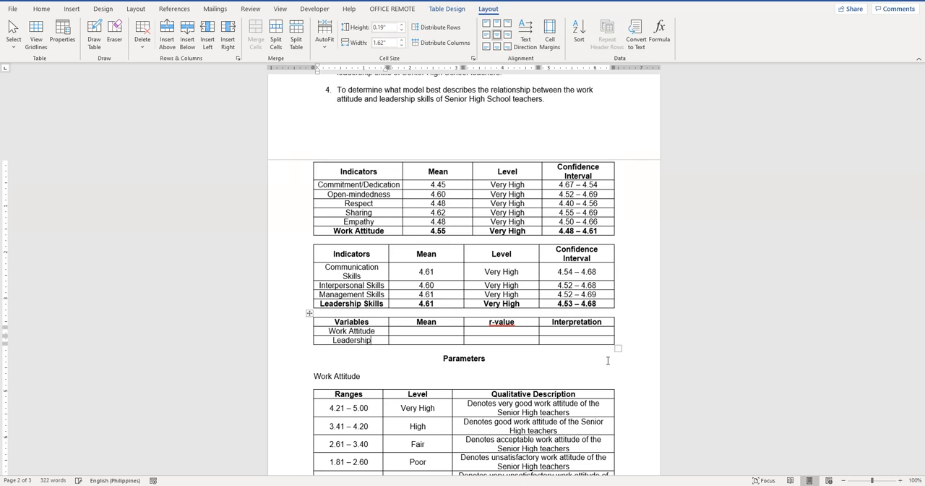
{"action": "type", "text": " Skills"}
Enter the means 4.55 for Work Attitude and 4.61 for Leadership Skills in the Variables table
{"action": "key", "text": "Up"}
{"action": "key", "text": "Tab"}
{"action": "type", "text": "4"}
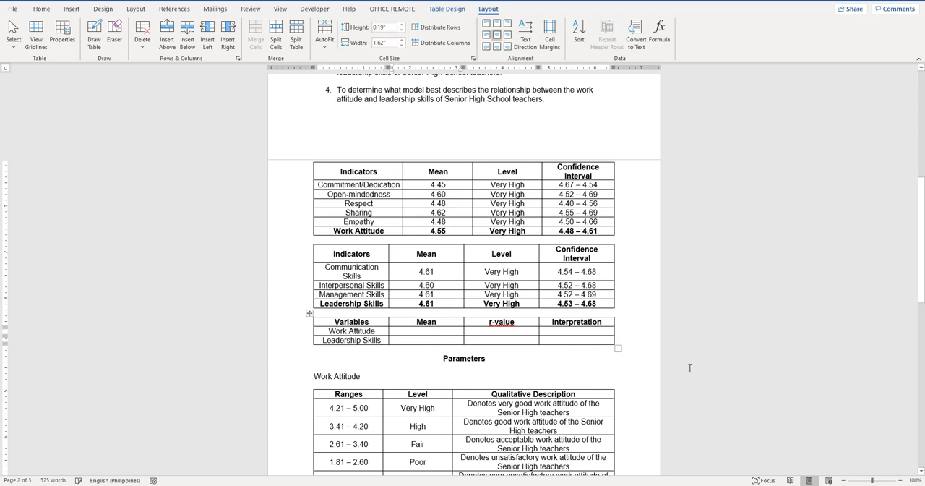
{"action": "type", "text": ".55"}
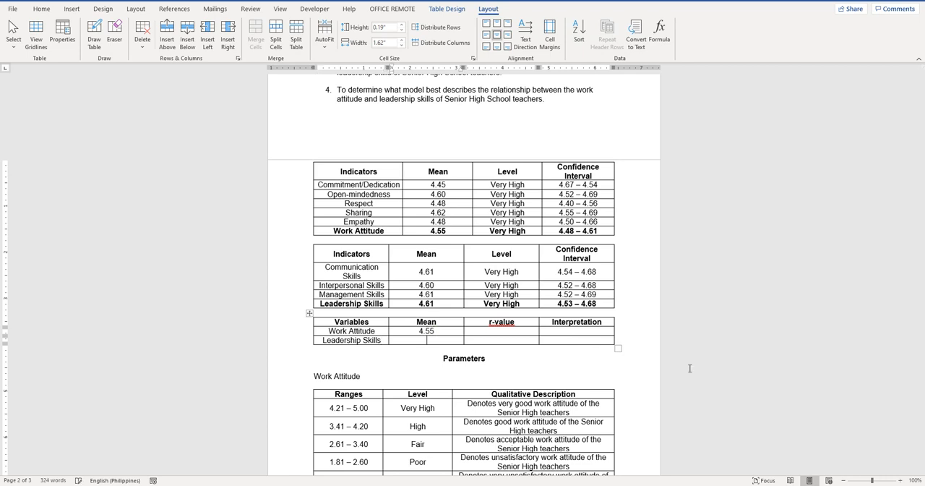
{"action": "type", "text": "4.61"}
Erase the borders between the two data rows in the r-value and Interpretation columns to merge those cells
{"action": "left_click", "coordinate": [115, 33]}
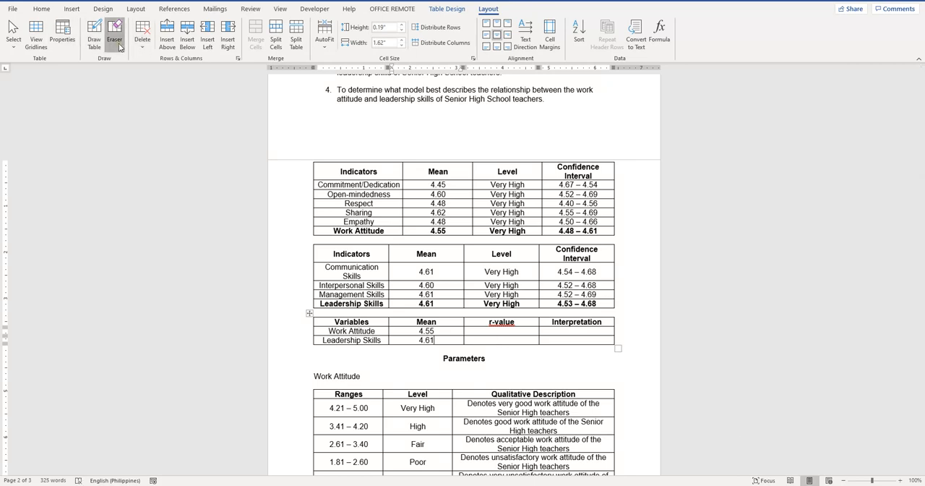
{"action": "left_click", "coordinate": [514, 335]}
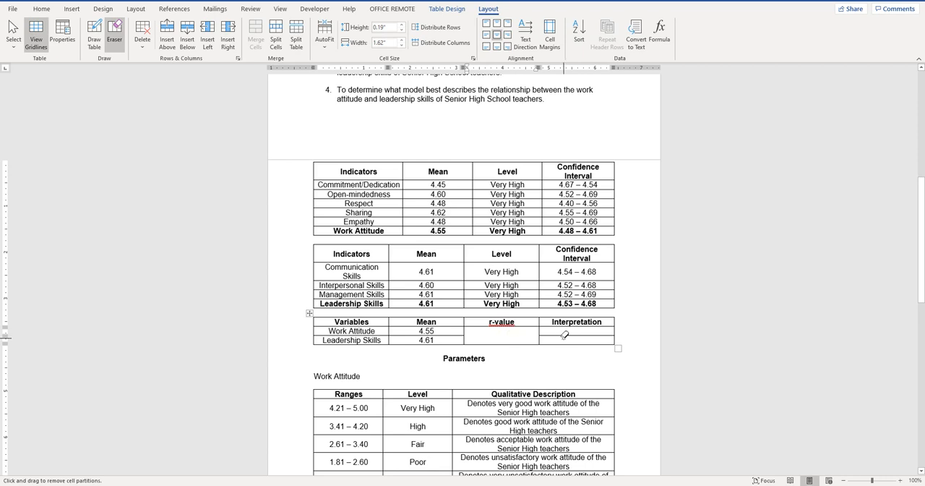
{"action": "left_click", "coordinate": [563, 335]}
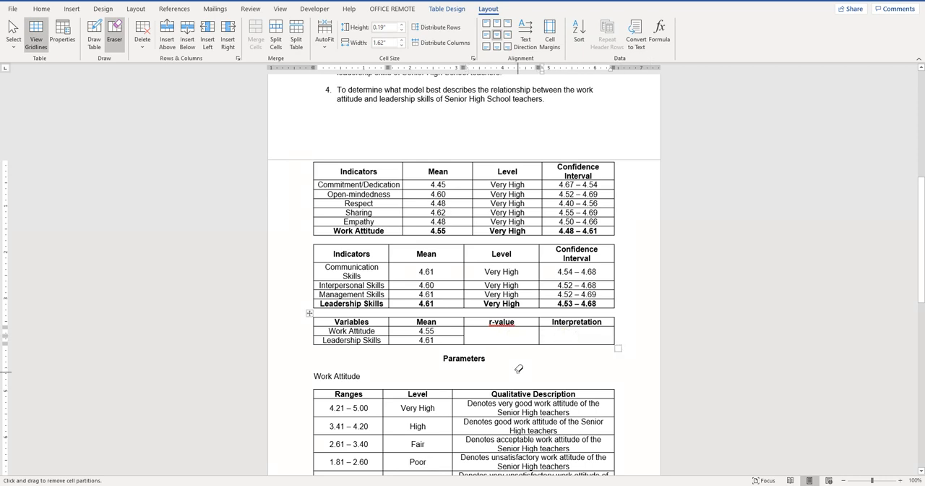
{"action": "left_click", "coordinate": [536, 359]}
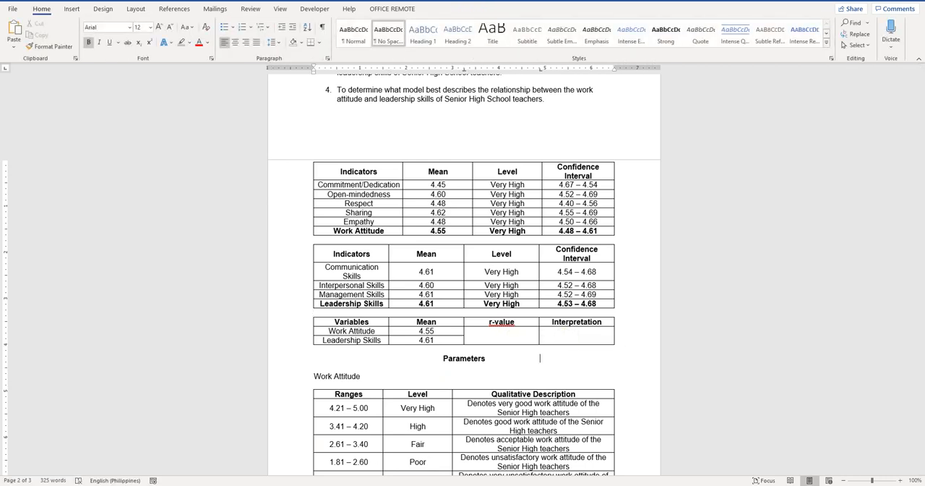
Look up the work attitude and leadership skills correlation in Excel's correlation matrix and enter 0.742** as the r-value in the Word table
{"action": "key", "text": "alt+Tab"}
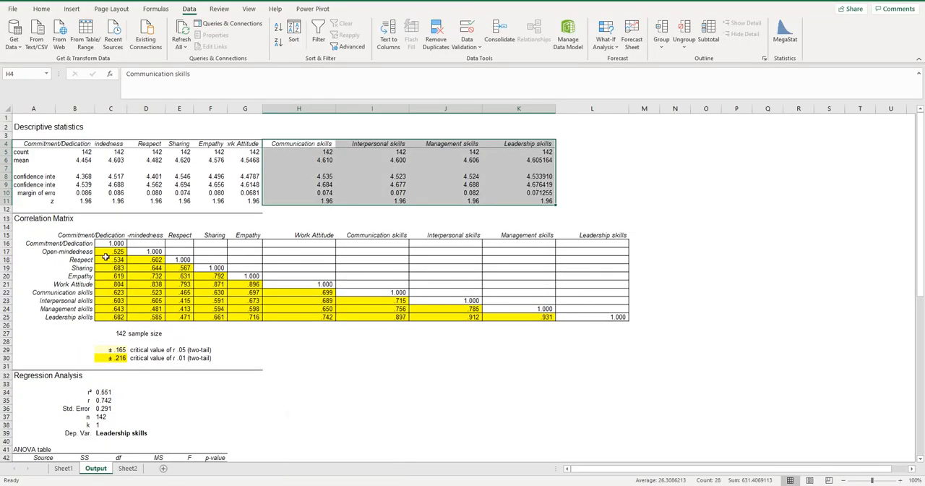
{"action": "left_click", "coordinate": [84, 236]}
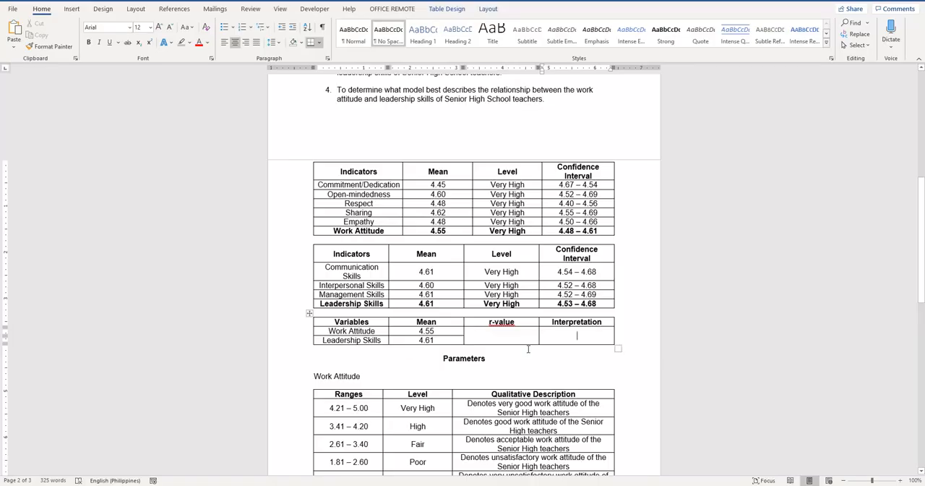
{"action": "left_click", "coordinate": [502, 336]}
{"action": "type", "text": "0"}
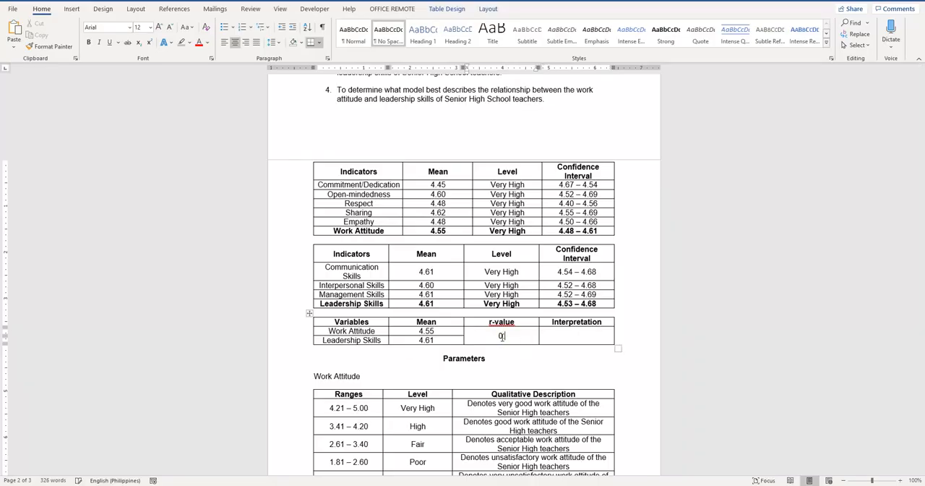
{"action": "type", "text": ".742"}
{"action": "key", "text": "alt+Tab"}
{"action": "key", "text": "alt+Tab"}
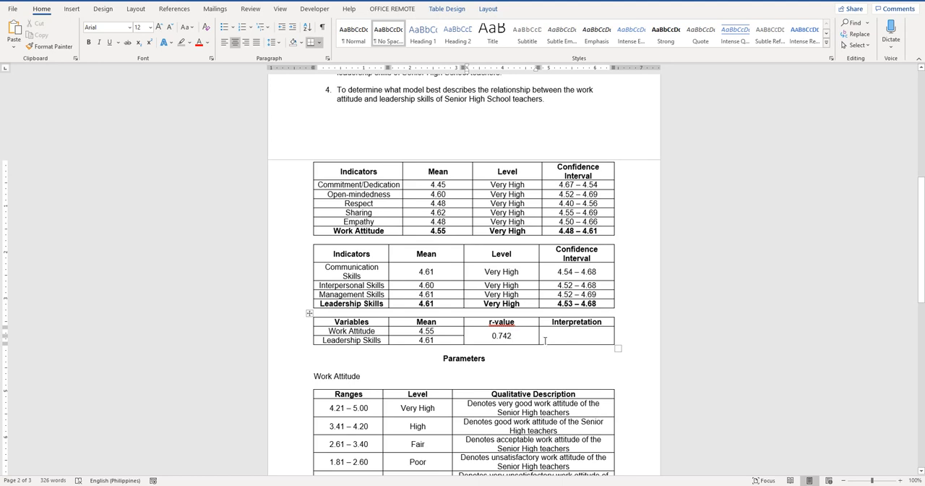
{"action": "type", "text": "**"}
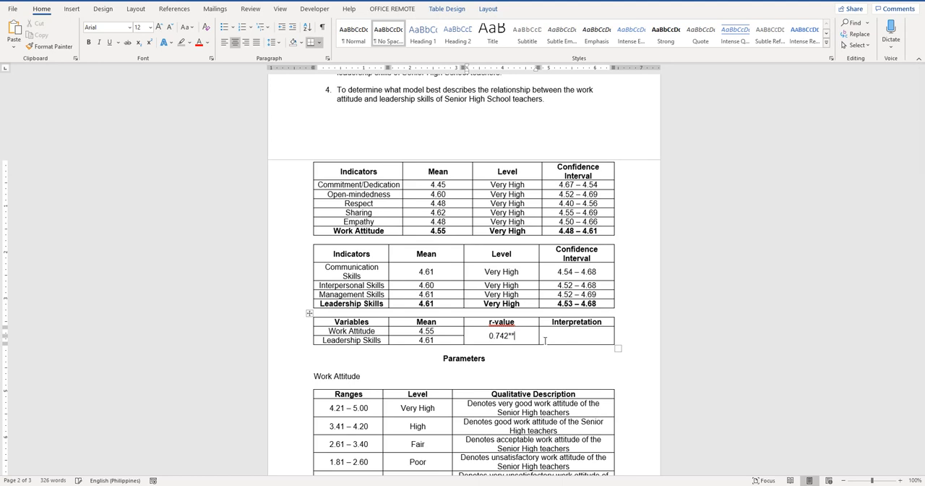
Enter "High positive linear relationship" as the interpretation of the r-value
{"action": "left_click", "coordinate": [571, 334]}
{"action": "type", "text": "High positive linear"}
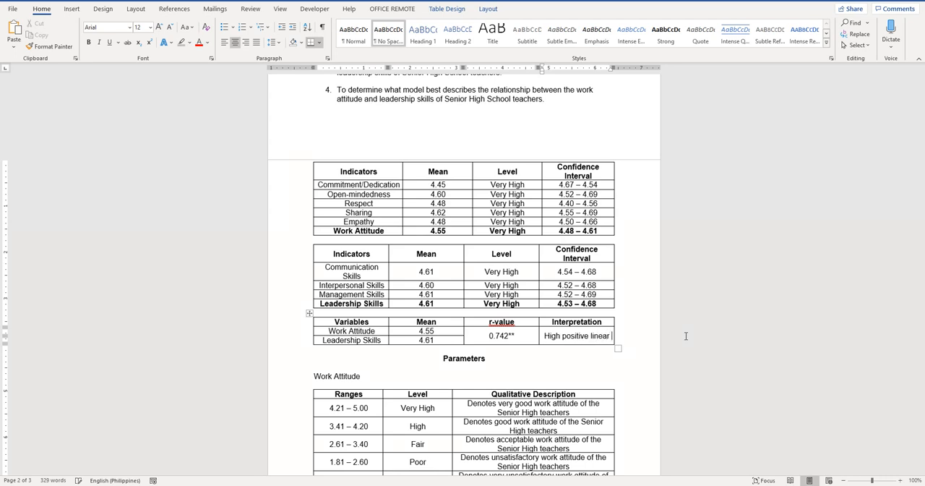
{"action": "type", "text": " relationsh"}
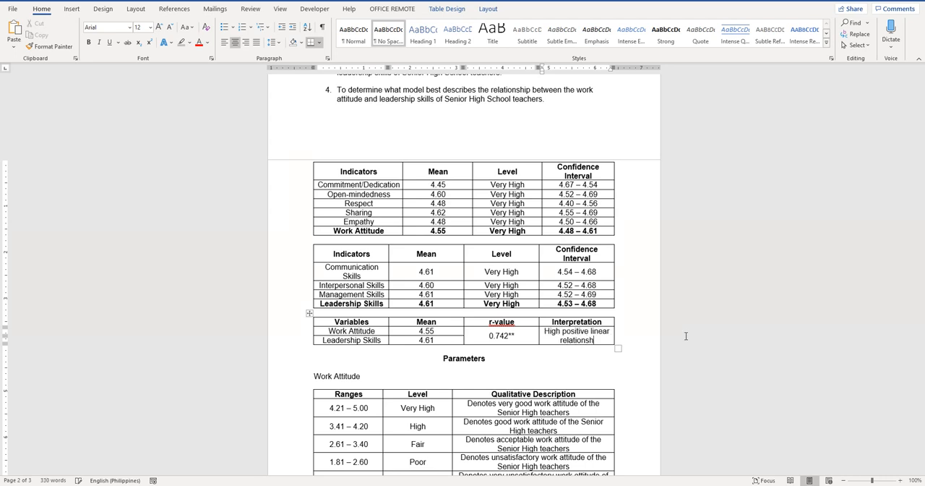
{"action": "type", "text": "ip"}
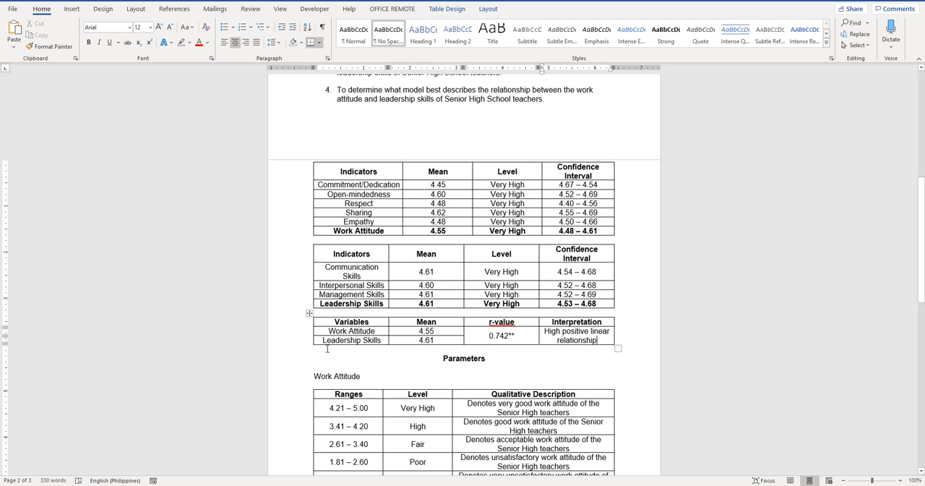
Add the note "** significant at α=0.05" directly below the Variables table, inserting the alpha as a symbol
{"action": "left_click", "coordinate": [327, 349]}
{"action": "type", "text": "**"}
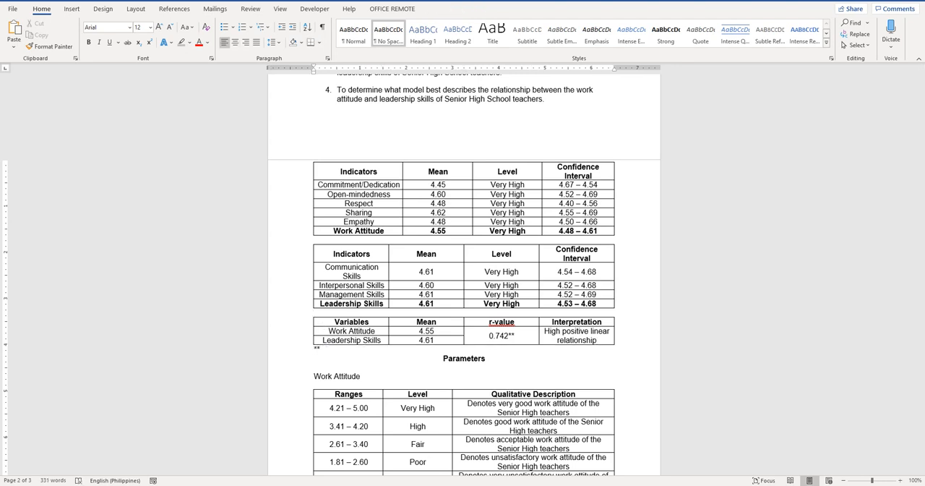
{"action": "type", "text": " significant at"}
{"action": "left_click", "coordinate": [72, 9]}
{"action": "left_click", "coordinate": [793, 39]}
{"action": "left_click", "coordinate": [792, 69]}
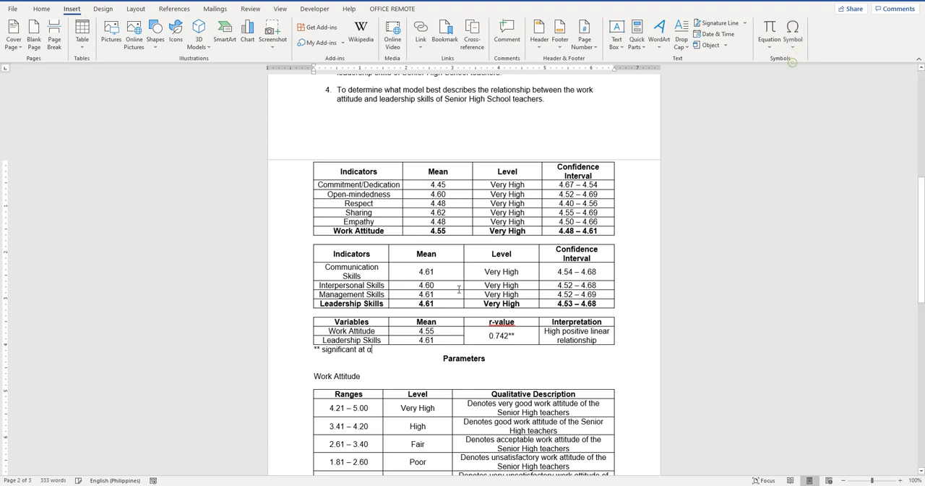
{"action": "left_click", "coordinate": [391, 355]}
{"action": "type", "text": "="}
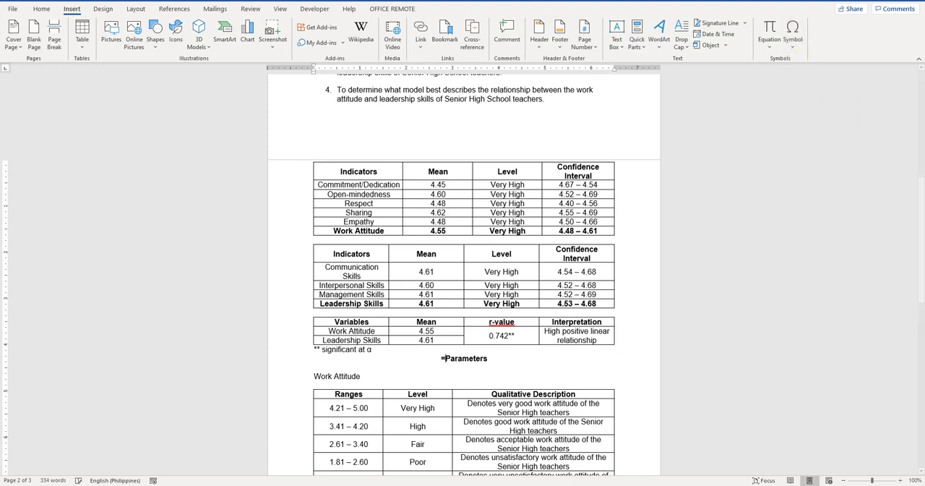
{"action": "key", "text": "BackSpace"}
{"action": "type", "text": "=0.05"}
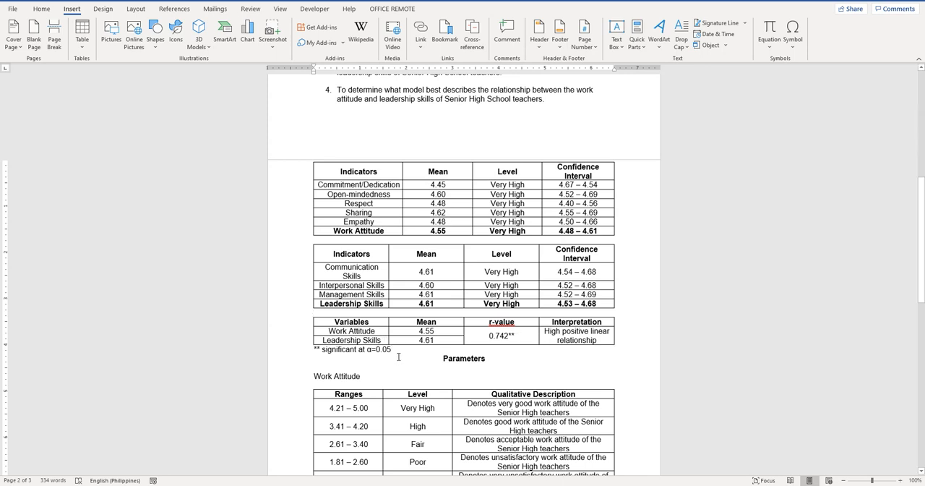
Insert a table with four columns and three rows below the significance note and centre its cells horizontally and vertically
{"action": "key", "text": "Return"}
{"action": "key", "text": "Return"}
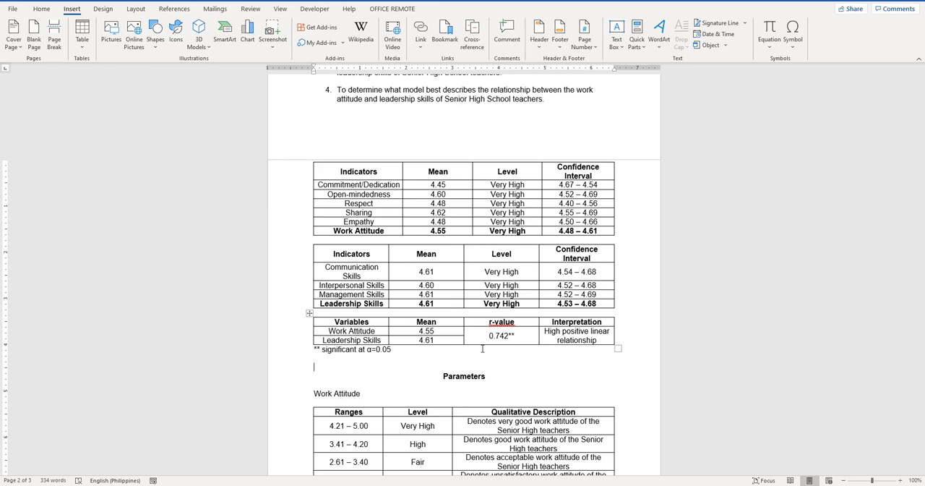
{"action": "key", "text": "alt+Tab"}
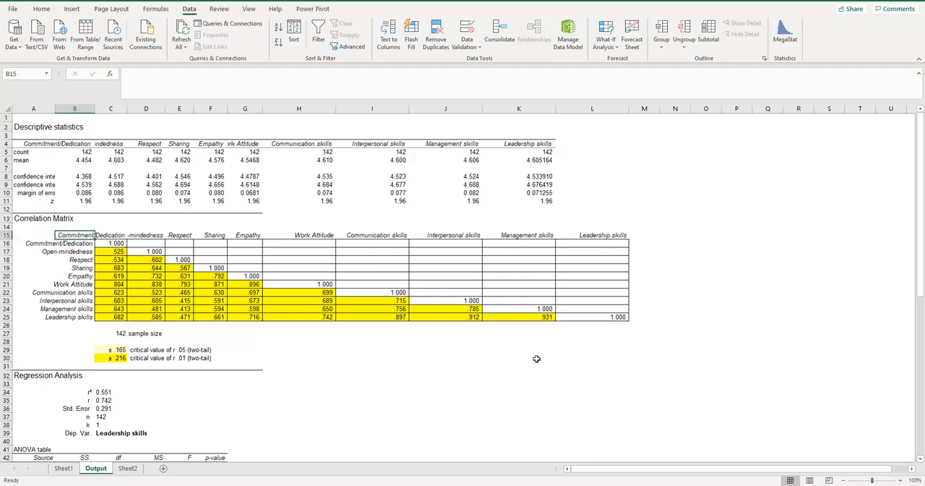
{"action": "scroll", "coordinate": [540, 352], "scroll_direction": "down", "scroll_amount": 6}
{"action": "key", "text": "alt+Tab"}
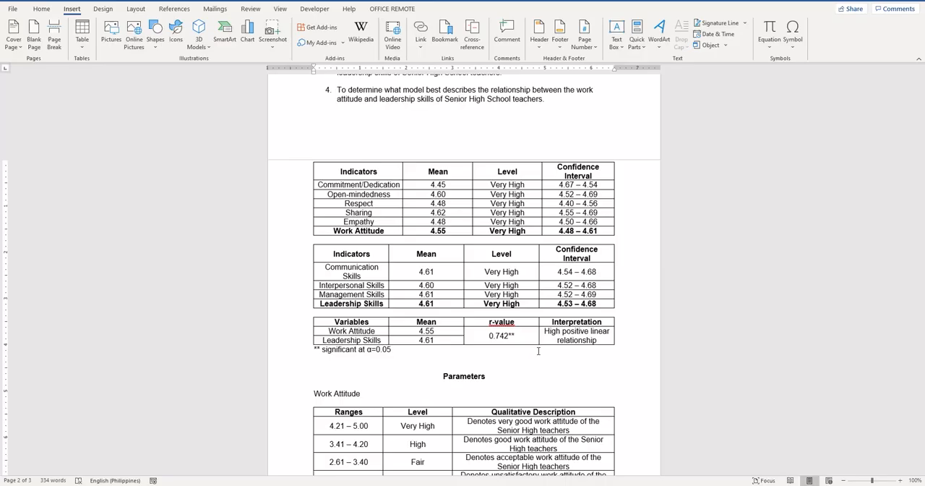
{"action": "left_click", "coordinate": [79, 31]}
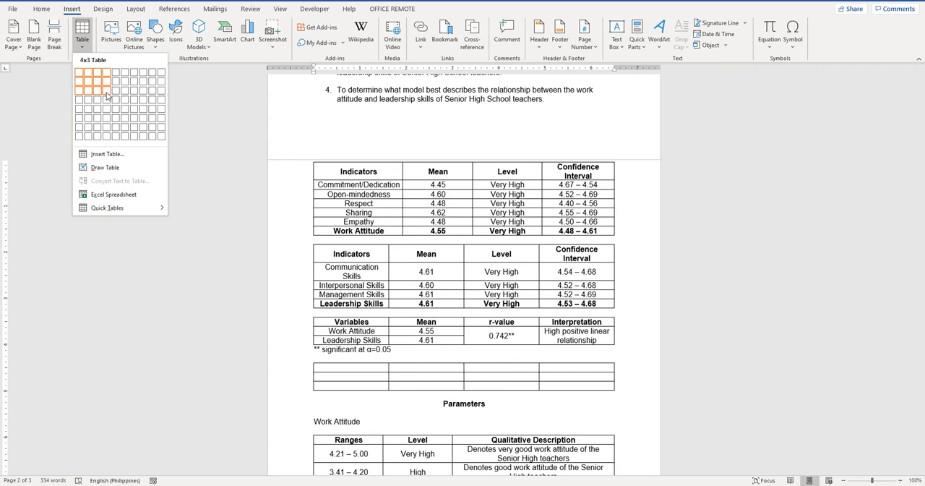
{"action": "left_click", "coordinate": [107, 95]}
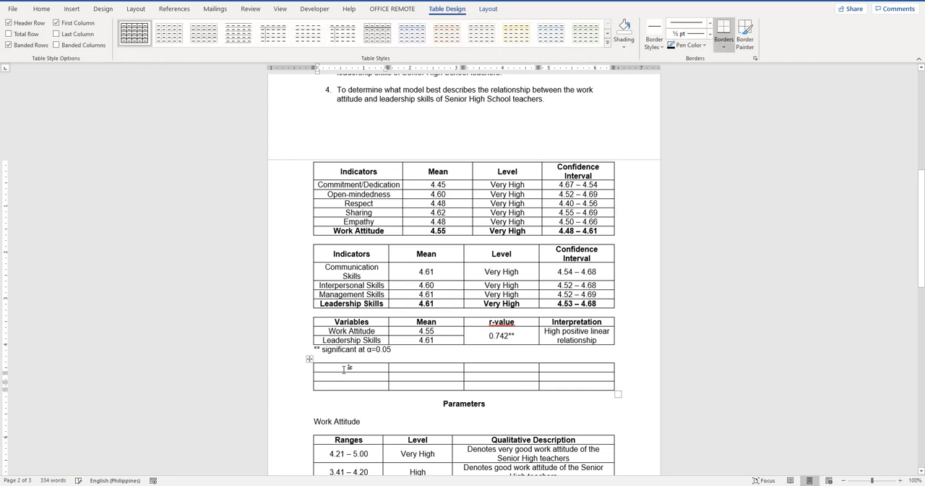
{"action": "left_click_drag", "start_coordinate": [346, 367], "coordinate": [609, 383]}
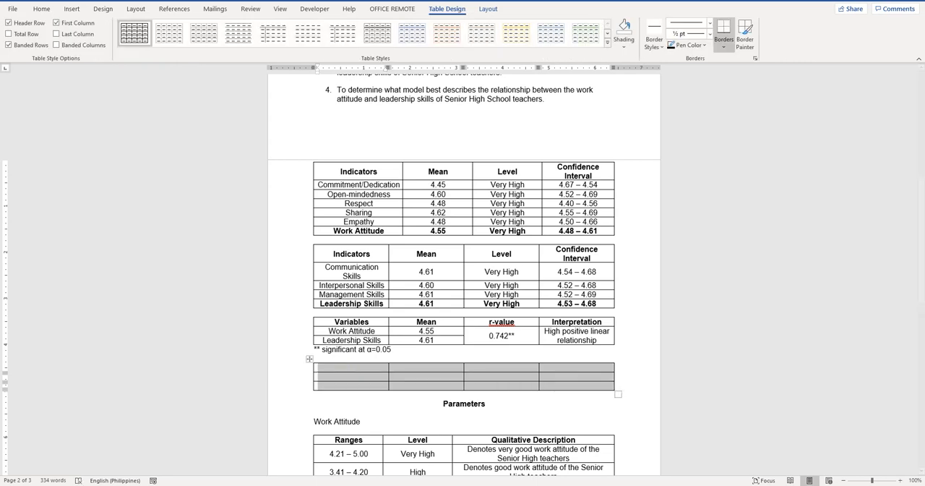
{"action": "left_click", "coordinate": [488, 9]}
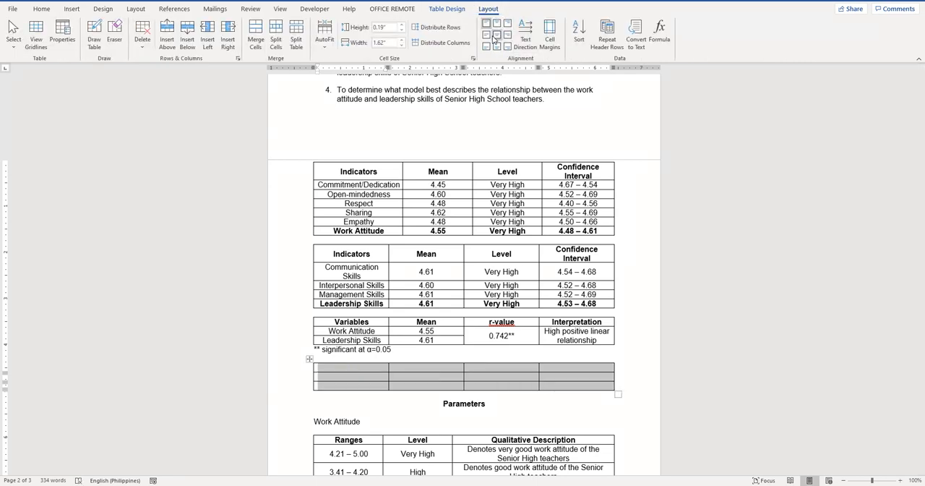
{"action": "left_click", "coordinate": [498, 36]}
Set the new table's header row to bold and enter "Dependent Variable" as the first heading
{"action": "left_click", "coordinate": [375, 367]}
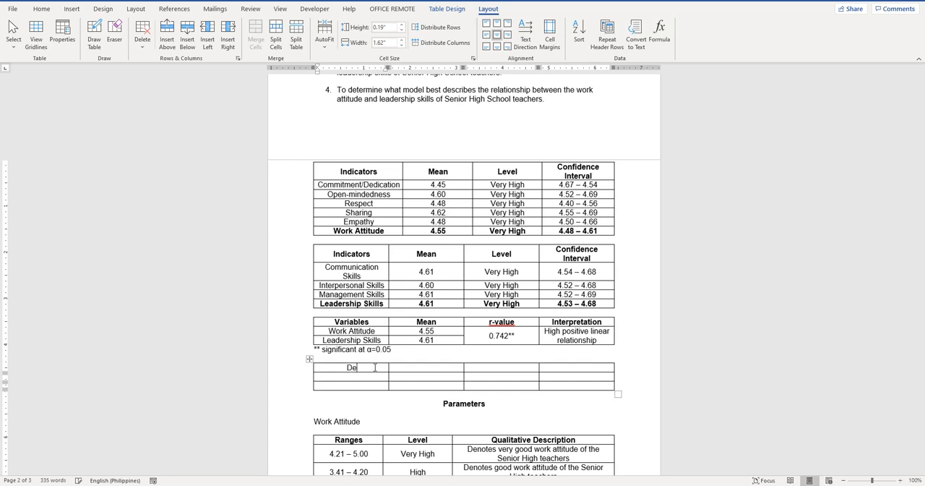
{"action": "left_click_drag", "start_coordinate": [352, 366], "coordinate": [375, 367]}
{"action": "key", "text": "shift+Right"}
{"action": "key", "text": "shift+Right"}
{"action": "key", "text": "shift+Right"}
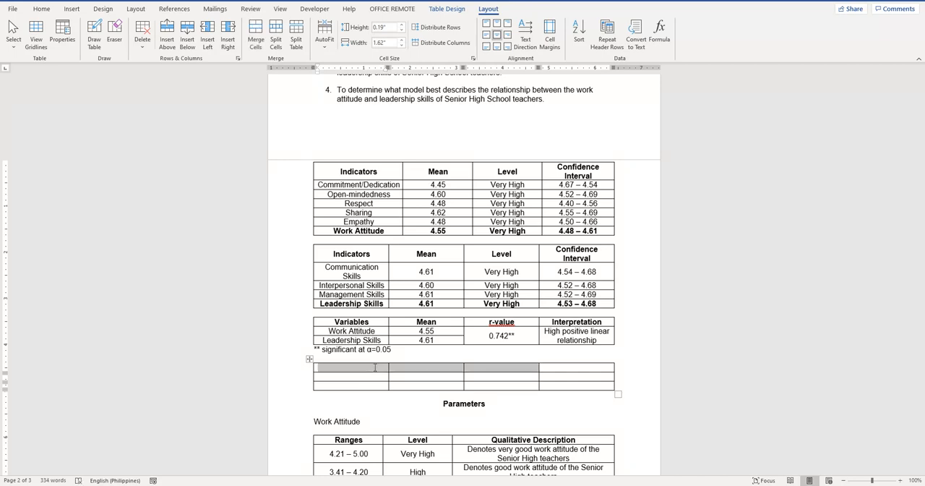
{"action": "left_click", "coordinate": [375, 370]}
{"action": "type", "text": "D"}
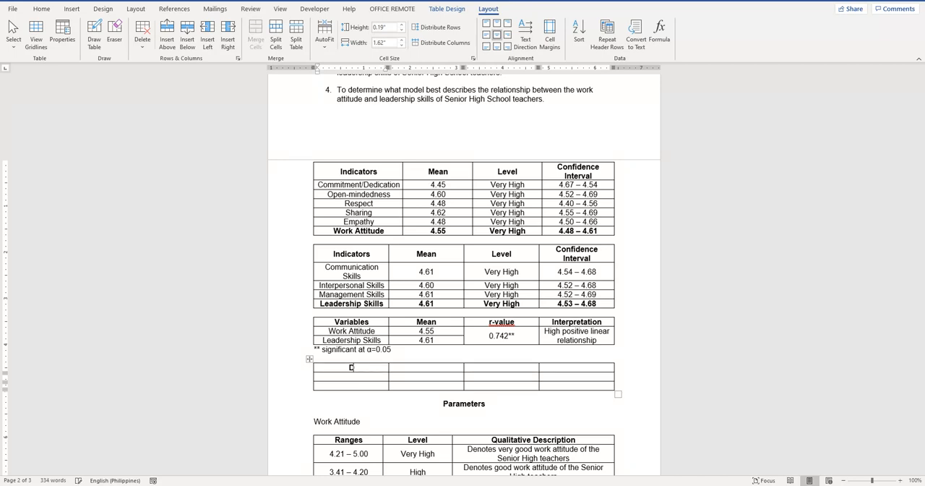
{"action": "type", "text": "ependent Variables"}
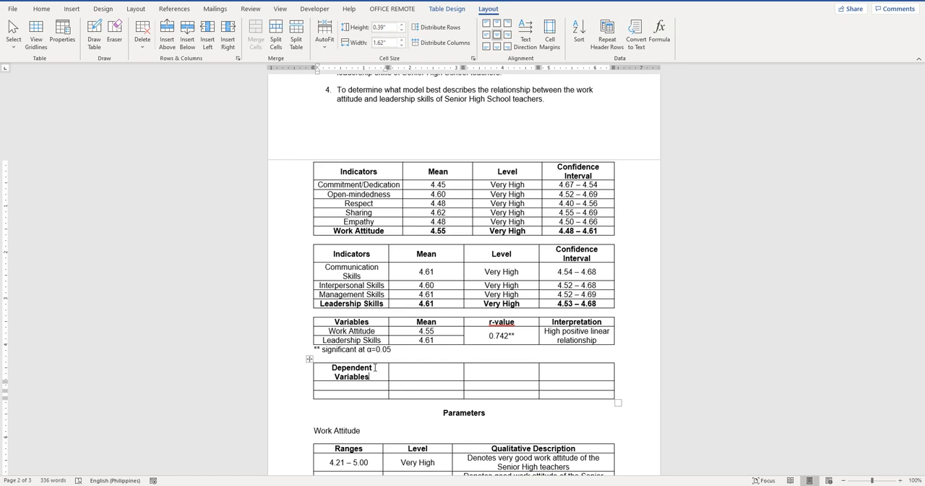
{"action": "key", "text": "BackSpace"}
Enter "Coefficient" and "p-value" as the second and third column headings of the new table
{"action": "key", "text": "Tab"}
{"action": "type", "text": "Coed"}
{"action": "key", "text": "BackSpace"}
{"action": "type", "text": "fficient"}
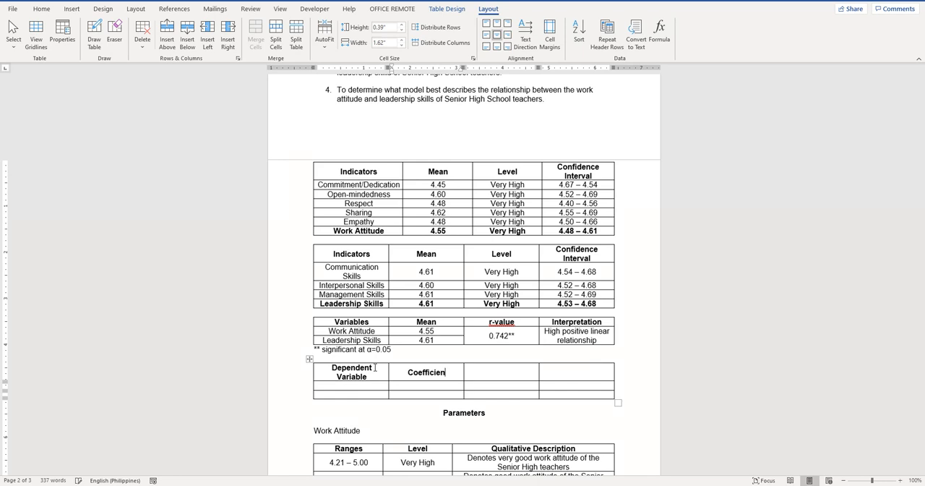
{"action": "key", "text": "Tab"}
{"action": "type", "text": "p-value"}
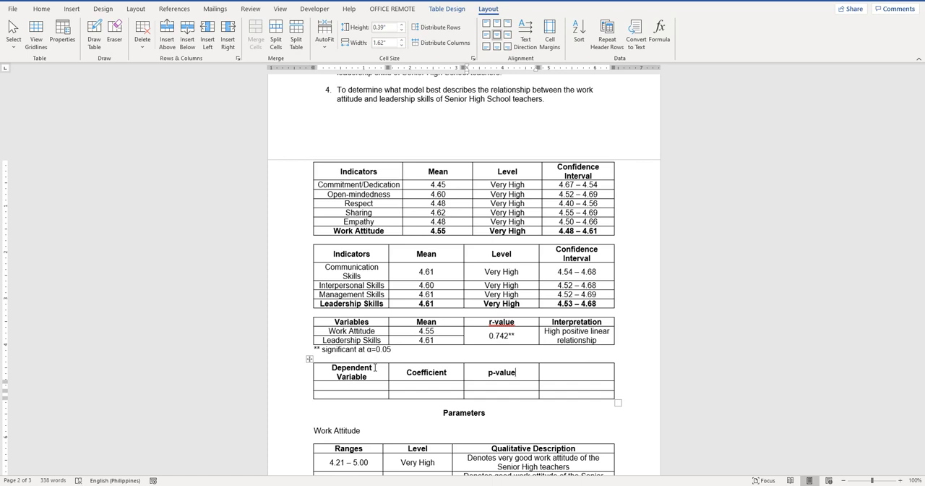
Enter "r²" as the fourth column heading, with the 2 as a superscript
{"action": "key", "text": "Tab"}
{"action": "type", "text": "r"}
{"action": "key", "text": "BackSpace"}
{"action": "type", "text": "R"}
{"action": "key", "text": "ctrl+shift+equal"}
{"action": "type", "text": "2"}
{"action": "key", "text": "ctrl+z"}
Erase the border between the two data rows in the r² column to merge those cells
{"action": "left_click", "coordinate": [114, 33]}
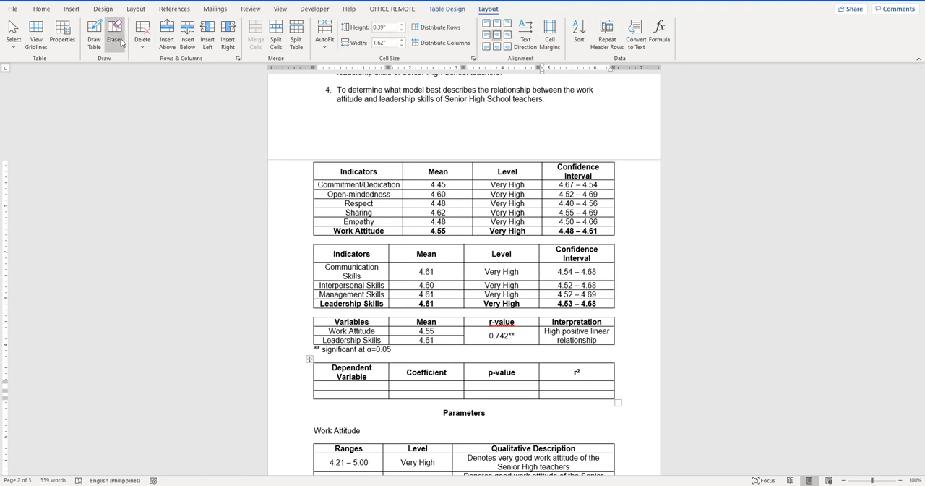
{"action": "left_click", "coordinate": [578, 390]}
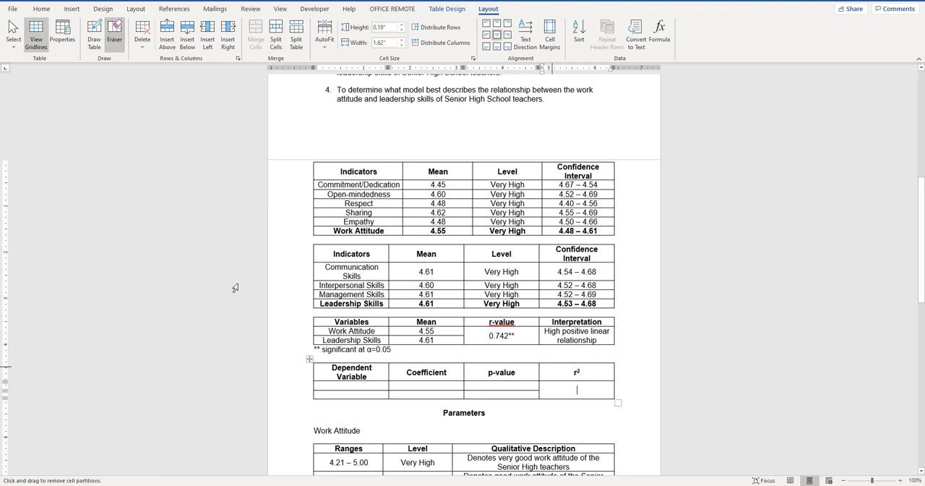
{"action": "left_click", "coordinate": [118, 44]}
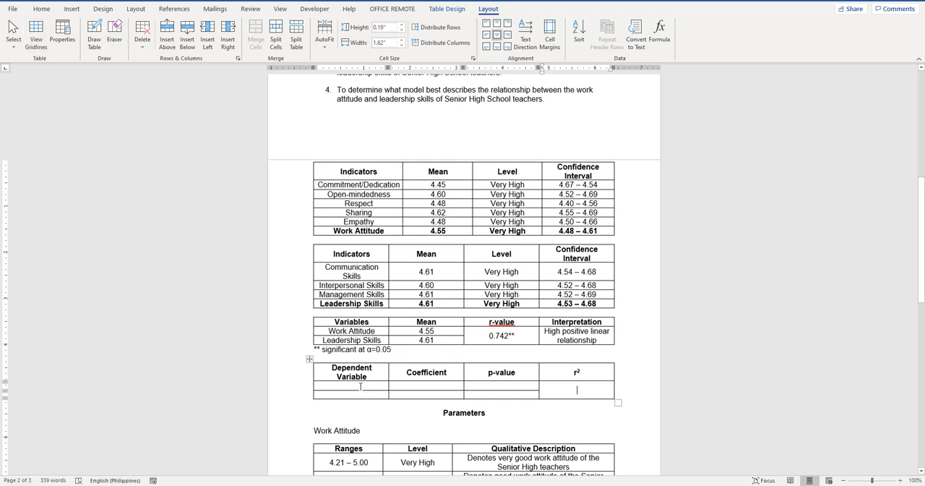
Change the first column heading of the new table to "Independent Variable"
{"action": "left_click", "coordinate": [359, 386]}
{"action": "left_click", "coordinate": [335, 369]}
{"action": "key", "text": "BackSpace"}
{"action": "type", "text": "Ind"}
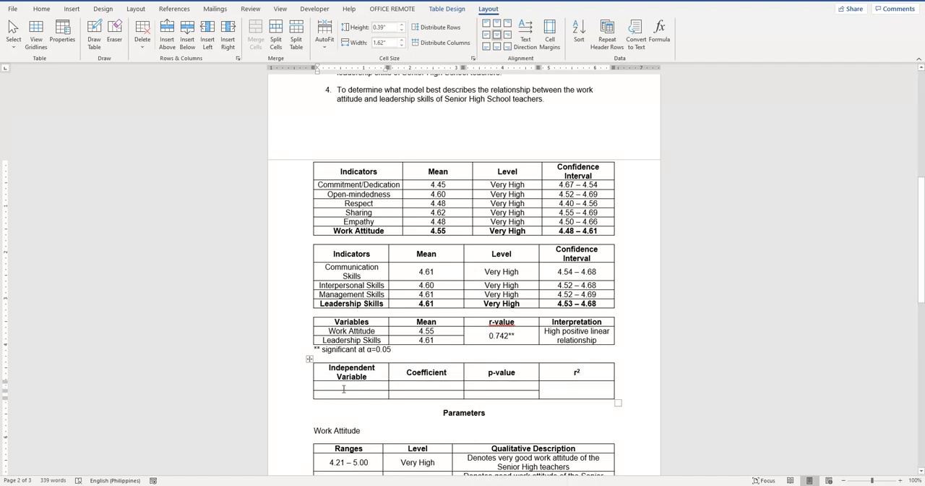
Enter "Work Attitude" and "Constant" as the row labels under Independent Variable
{"action": "left_click", "coordinate": [343, 389]}
{"action": "type", "text": "Work"}
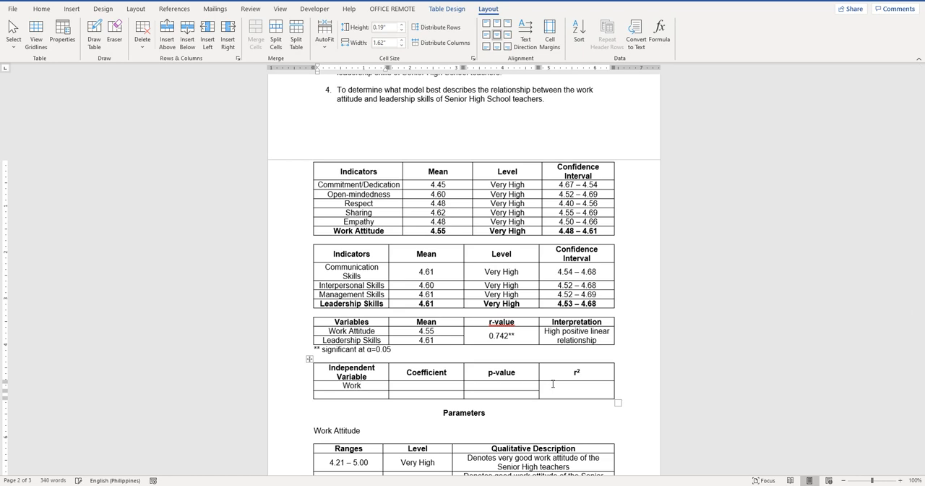
{"action": "type", "text": " Attitudecontant"}
{"action": "key", "text": "BackSpace"}
{"action": "key", "text": "BackSpace"}
{"action": "key", "text": "BackSpace"}
{"action": "key", "text": "BackSpace"}
{"action": "type", "text": "stant"}
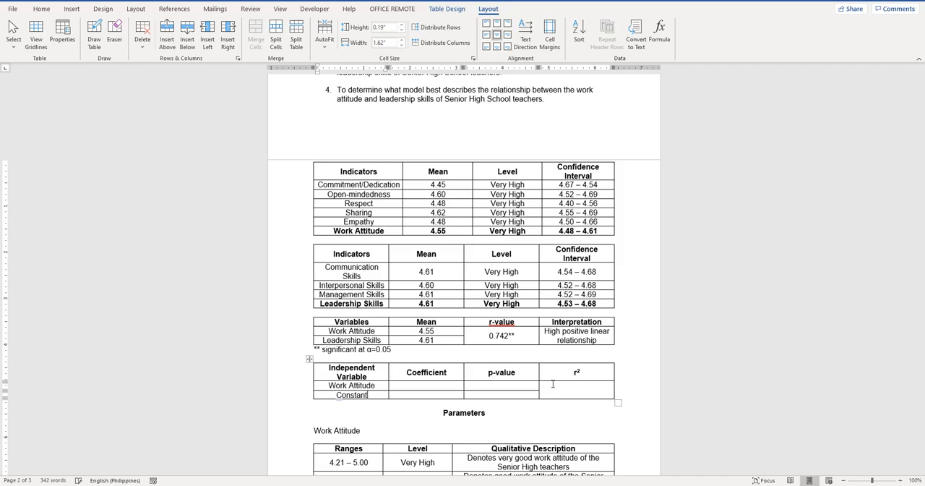
Look up the intercept in Excel's regression output and enter 1.07 as the Constant's coefficient in the Word table
{"action": "key", "text": "Tab"}
{"action": "key", "text": "alt+Tab"}
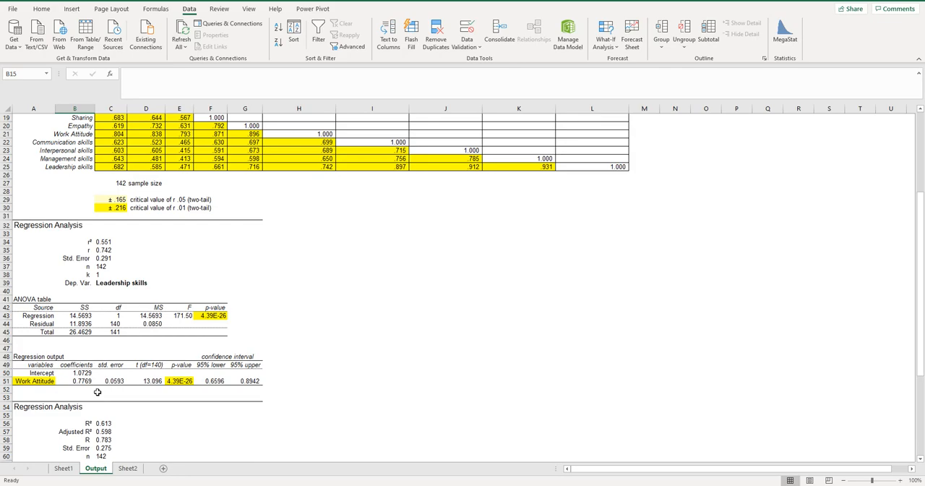
{"action": "key", "text": "alt+Tab"}
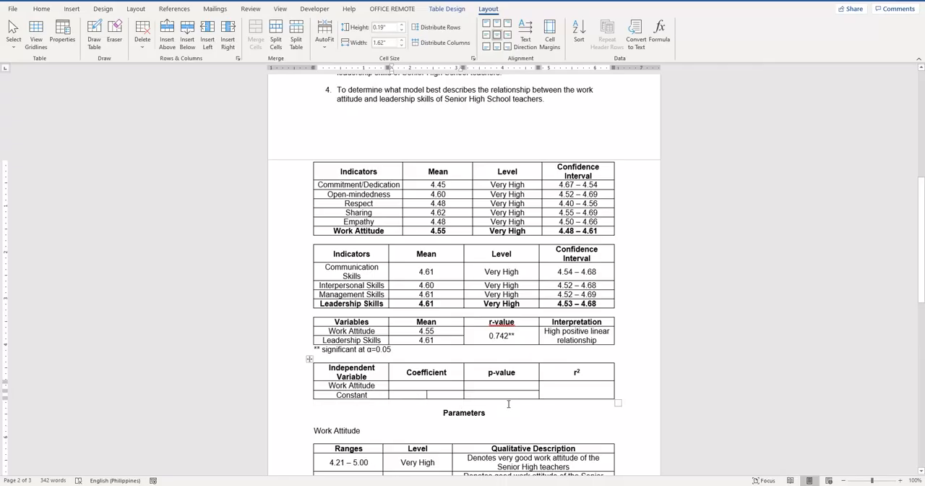
{"action": "type", "text": "1.073"}
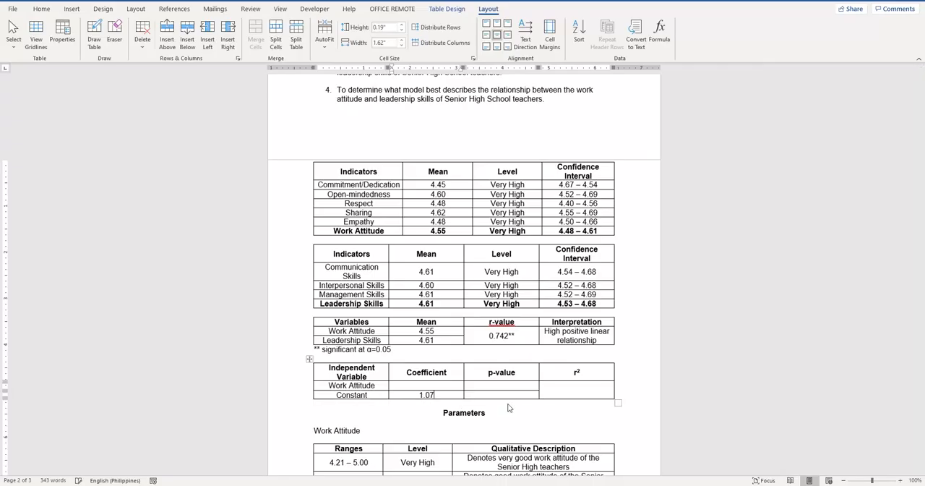
Look up Work Attitude in Excel's regression output and enter its coefficient 0.78 and p-value 0.00** in the Word table
{"action": "key", "text": "alt+Tab"}
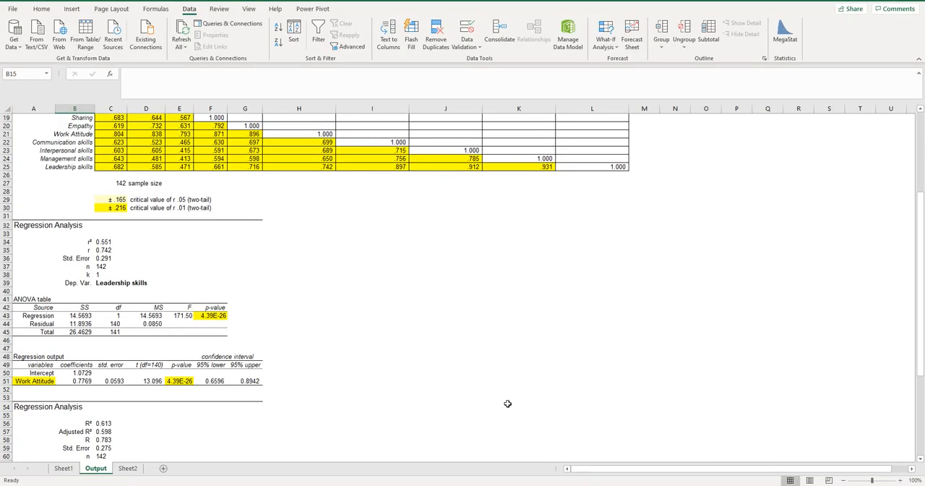
{"action": "key", "text": "alt+Tab"}
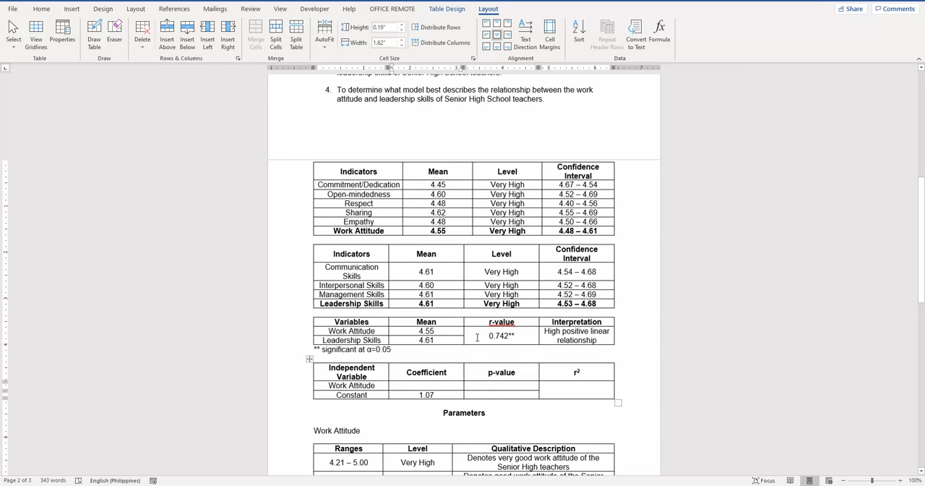
{"action": "left_click", "coordinate": [430, 385]}
{"action": "type", "text": "0."}
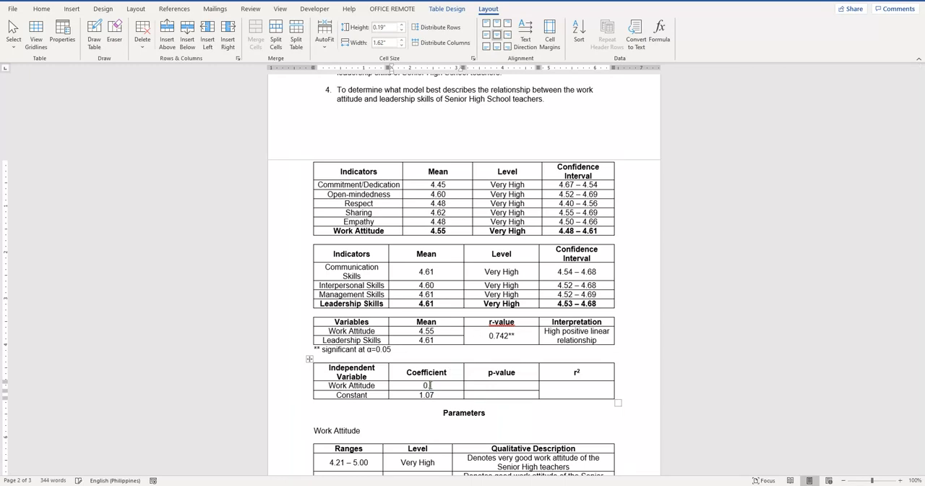
{"action": "type", "text": "73"}
{"action": "key", "text": "Tab"}
{"action": "type", "text": "0.00**"}
Look up r² in Excel's regression output and enter 0.551 in the merged r² cell of the Word table
{"action": "key", "text": "Tab"}
{"action": "key", "text": "alt+Tab"}
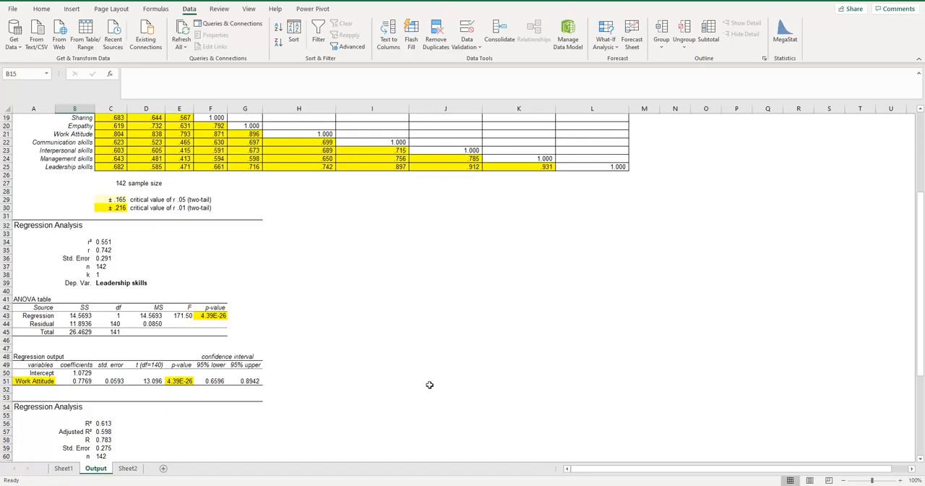
{"action": "key", "text": "alt+Tab"}
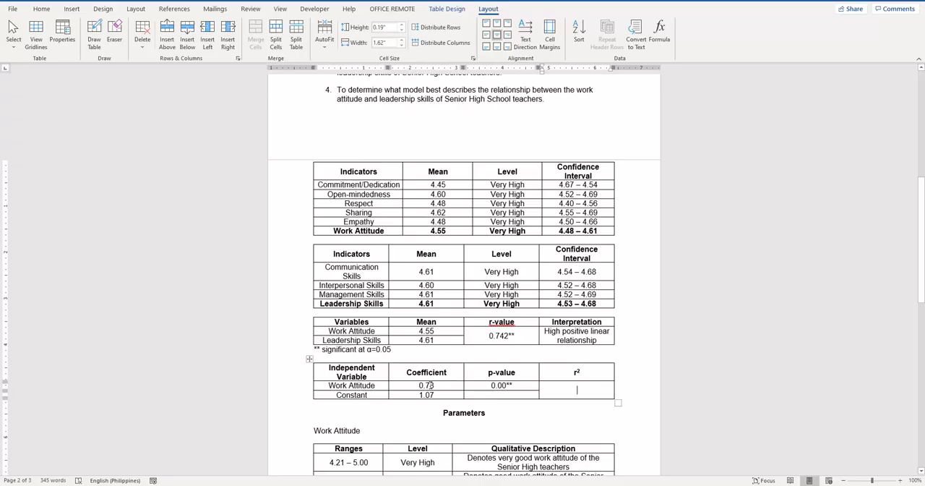
{"action": "type", "text": "0.551"}
Write the regression equation "Leadership skills = 0.78(Work Attitude) + 1.07" below the regression table
{"action": "left_click", "coordinate": [571, 425]}
{"action": "key", "text": "Return"}
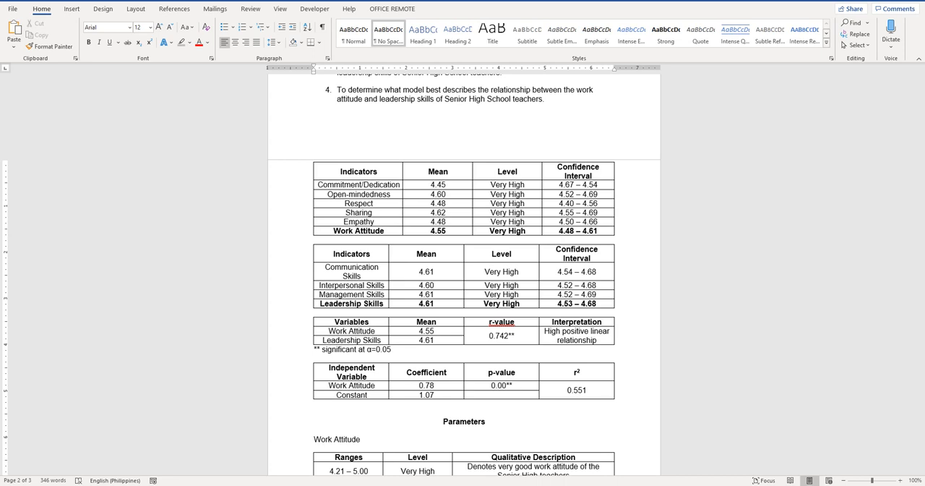
{"action": "type", "text": "Leadership skills = 0.78"}
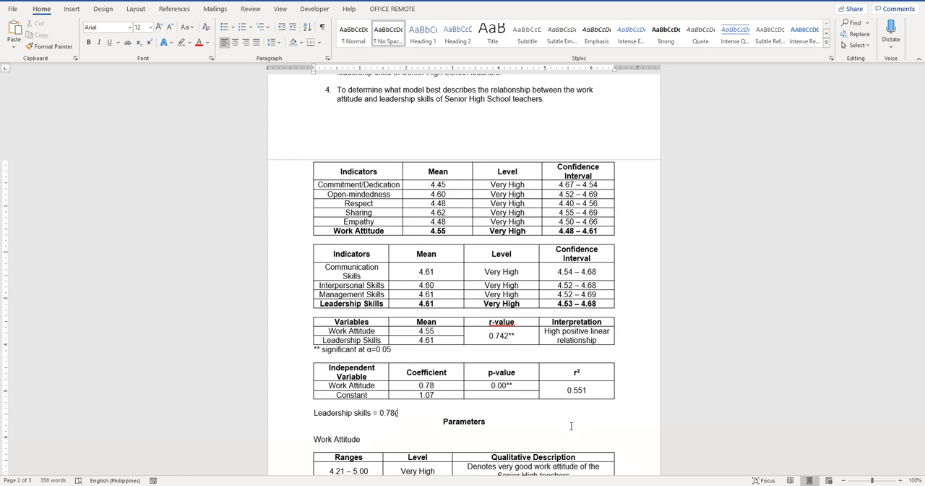
{"action": "type", "text": "(Work Attitude) + 1.07"}
Add blank lines between the regression equation and the Parameters heading
{"action": "key", "text": "Return"}
{"action": "key", "text": "Return"}
{"action": "key", "text": "Return"}
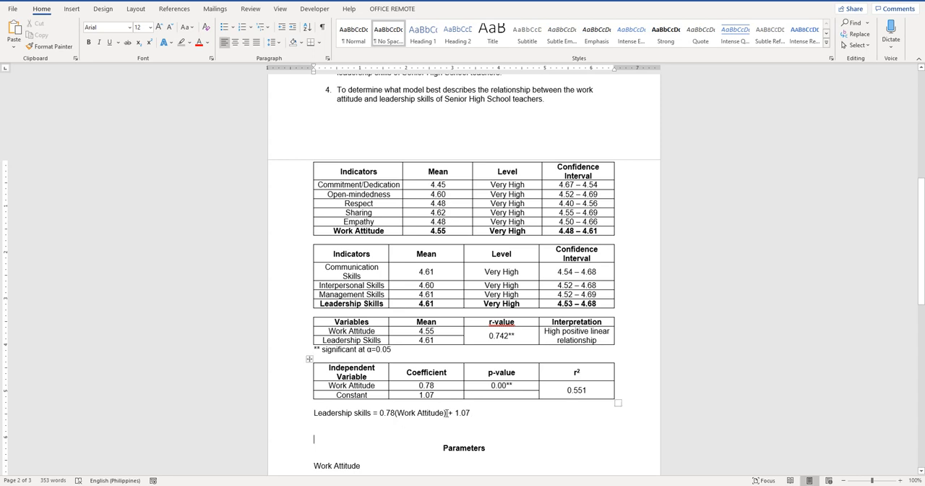
{"action": "key", "text": "Up"}
{"action": "key", "text": "Down"}
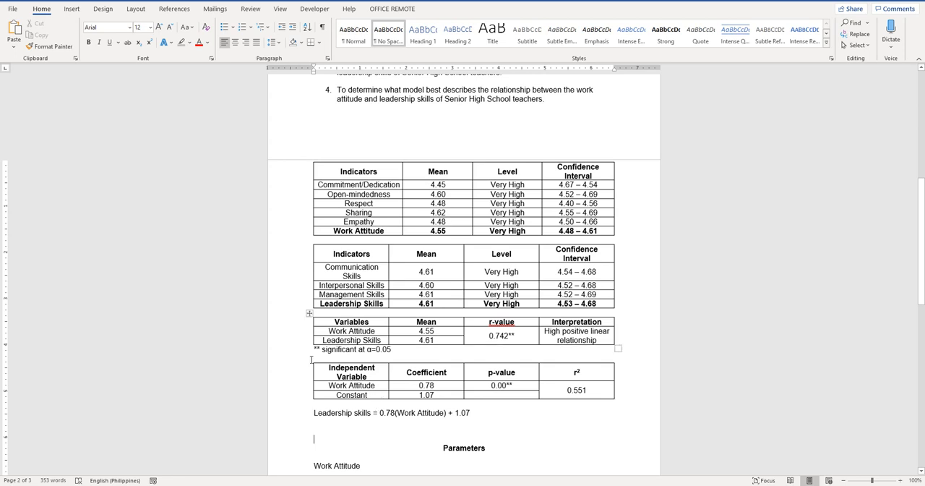
Duplicate the Work Attitude regression table below the leadership skills equation
{"action": "left_click", "coordinate": [309, 358]}
{"action": "key", "text": "ctrl+c"}
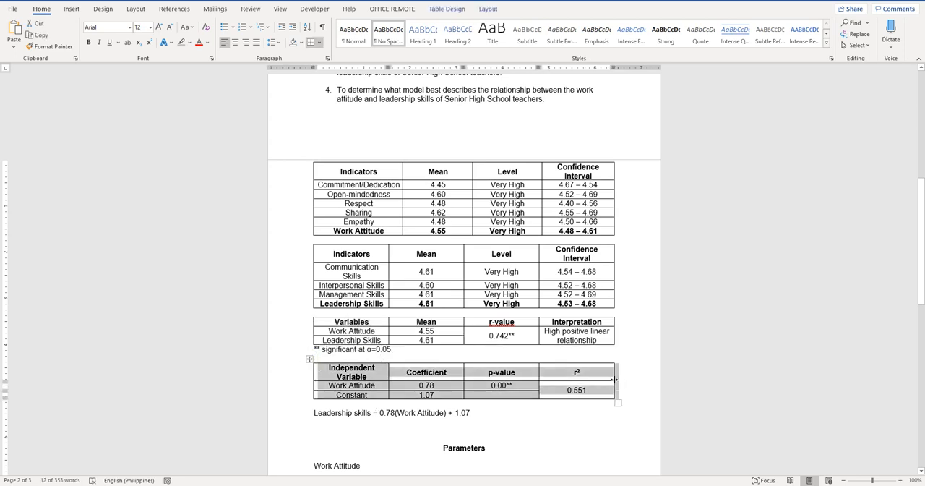
{"action": "left_click", "coordinate": [321, 425]}
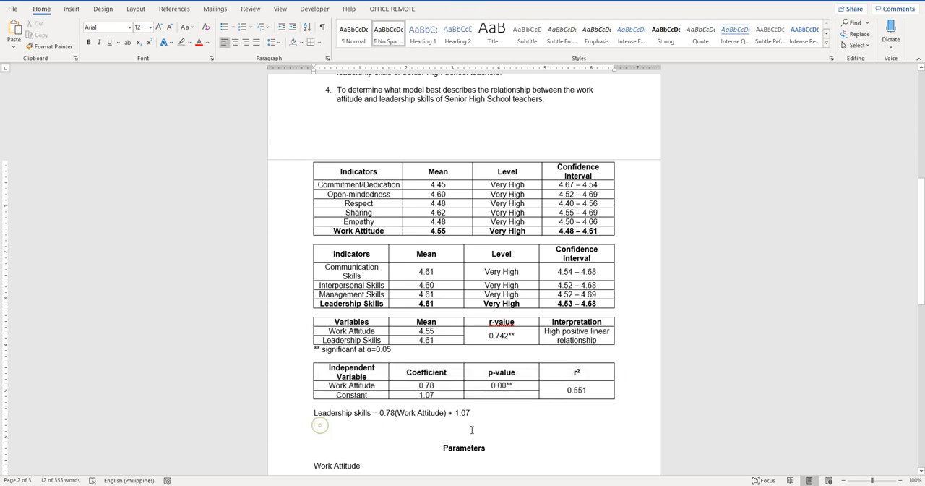
{"action": "key", "text": "Return"}
{"action": "key", "text": "ctrl+v"}
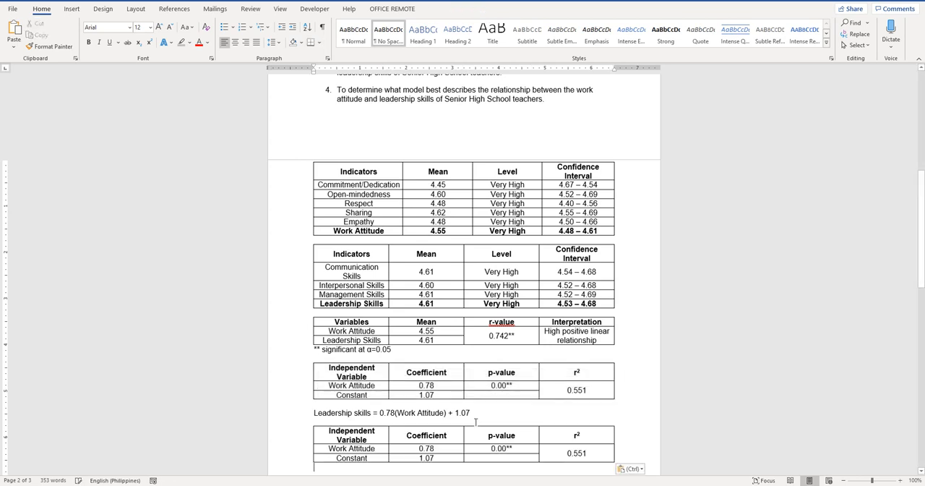
Change the duplicated table's first header to "Indicators" and insert four blank rows above the Constant row
{"action": "scroll", "coordinate": [388, 427], "scroll_direction": "down", "scroll_amount": 2}
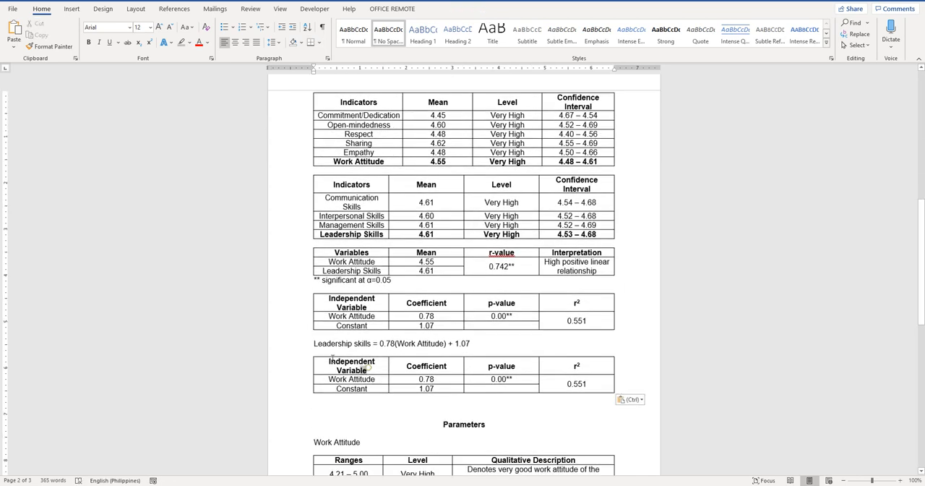
{"action": "left_click_drag", "start_coordinate": [367, 370], "coordinate": [326, 357]}
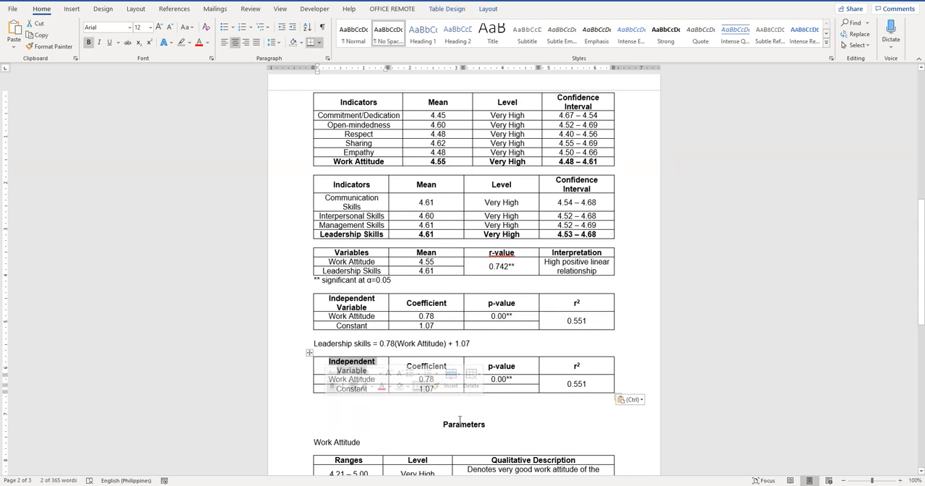
{"action": "key", "text": "Delete"}
{"action": "type", "text": "Indi"}
{"action": "type", "text": "cators"}
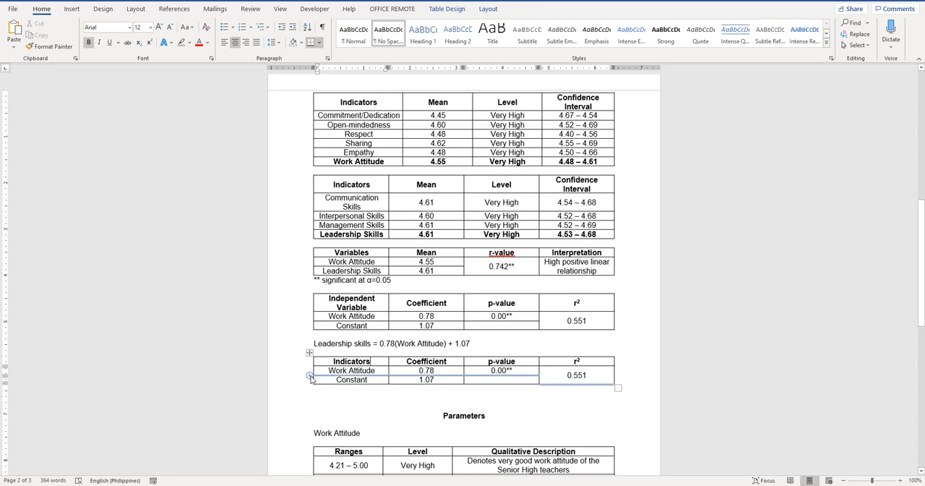
{"action": "left_click", "coordinate": [310, 377]}
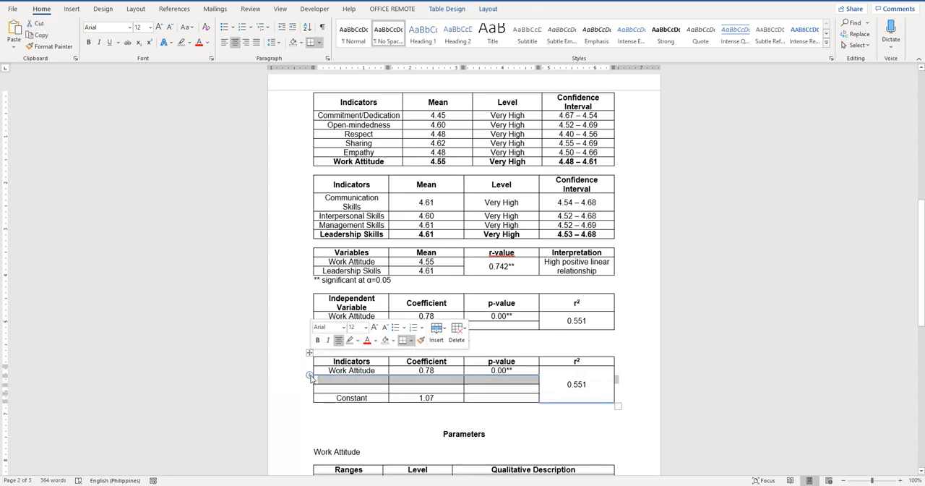
Copy the five work attitude indicator names, Commitment/Dedication to Empathy, into the Indicators column and clear the table's old coefficients and p-value
{"action": "scroll", "coordinate": [600, 407], "scroll_direction": "up", "scroll_amount": 4}
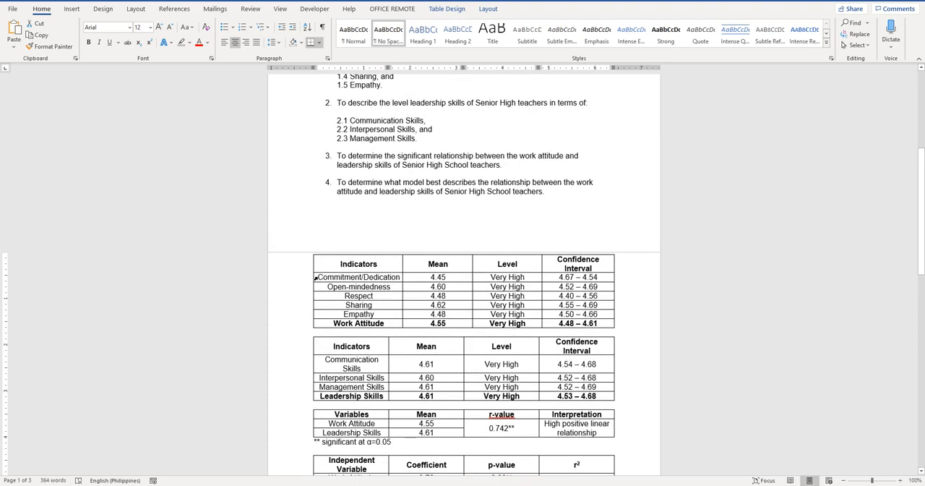
{"action": "left_click_drag", "start_coordinate": [316, 277], "coordinate": [329, 314]}
{"action": "key", "text": "ctrl+c"}
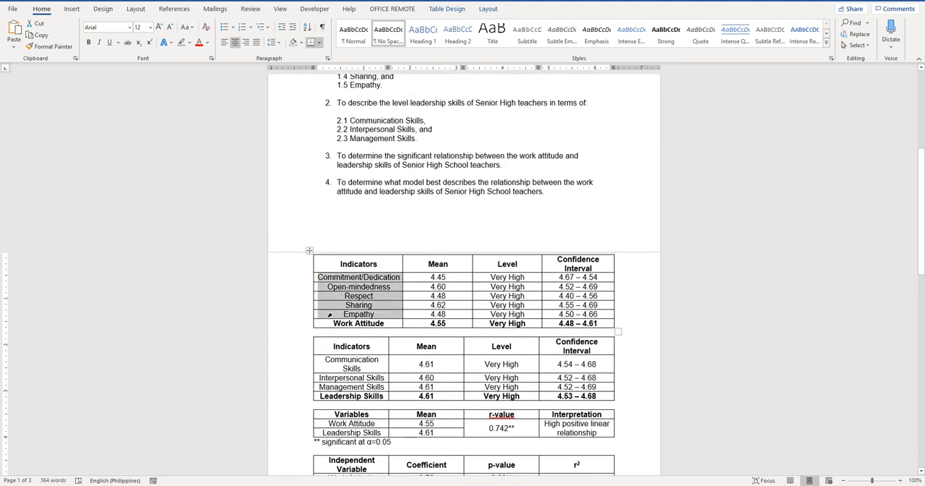
{"action": "scroll", "coordinate": [334, 317], "scroll_direction": "down", "scroll_amount": 5}
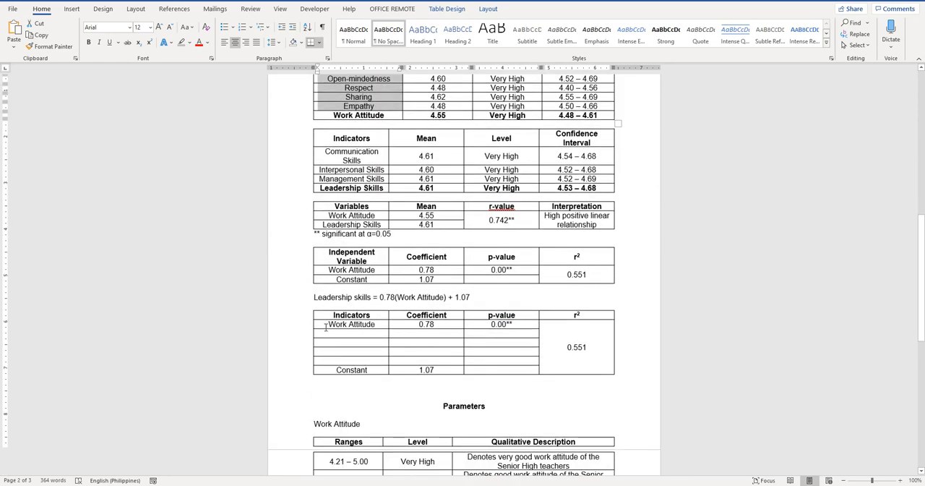
{"action": "left_click_drag", "start_coordinate": [325, 326], "coordinate": [358, 366]}
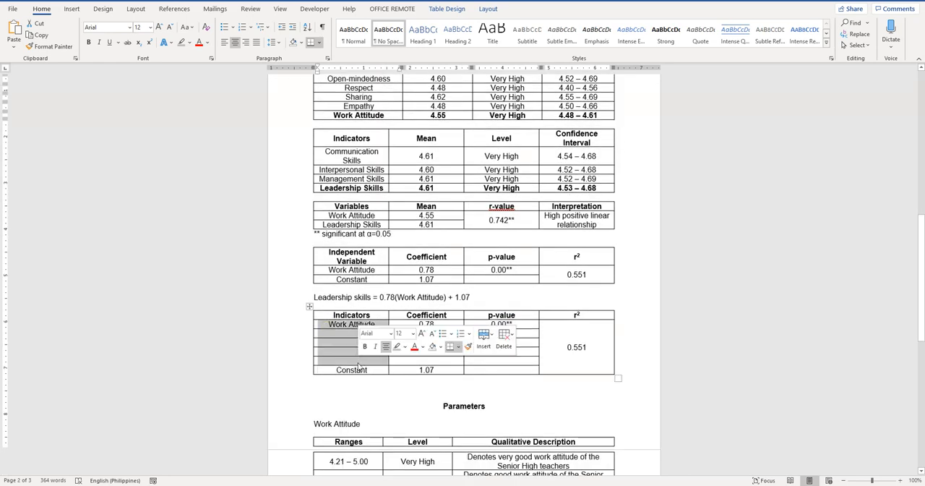
{"action": "key", "text": "ctrl+v"}
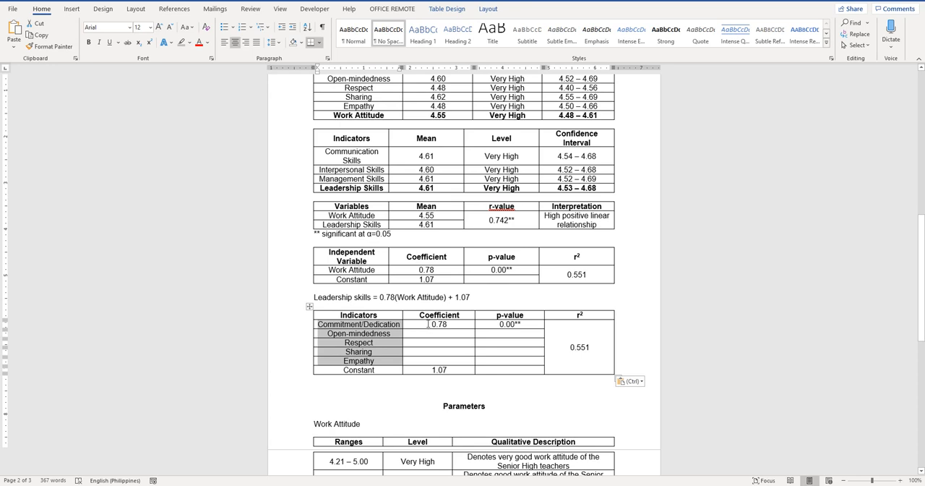
{"action": "left_click_drag", "start_coordinate": [428, 323], "coordinate": [502, 368]}
{"action": "key", "text": "BackSpace"}
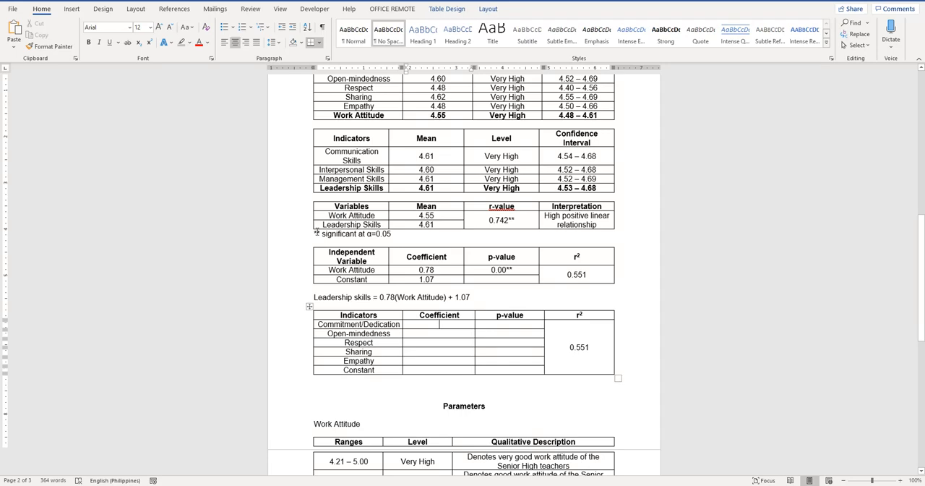
Copy the "** significant at α=0.05" note from the correlation table to directly below the first regression table
{"action": "left_click_drag", "start_coordinate": [316, 232], "coordinate": [388, 237]}
{"action": "key", "text": "ctrl+c"}
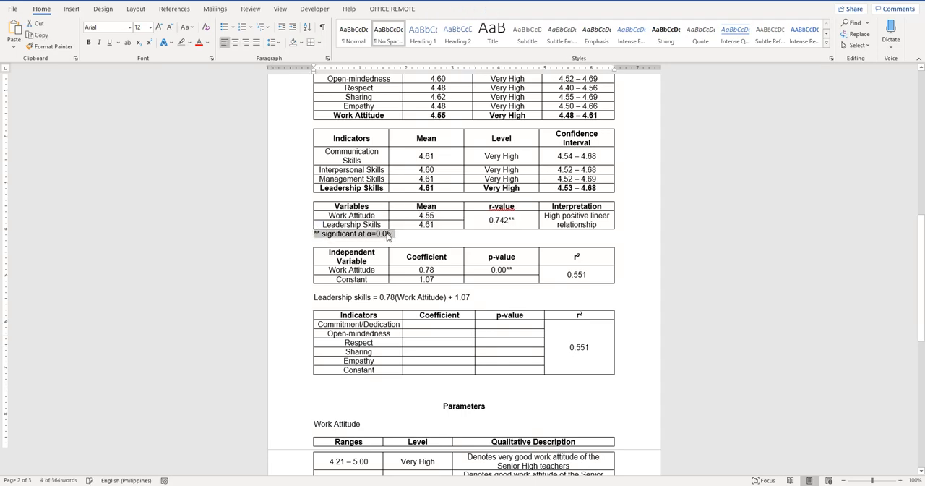
{"action": "left_click", "coordinate": [327, 288]}
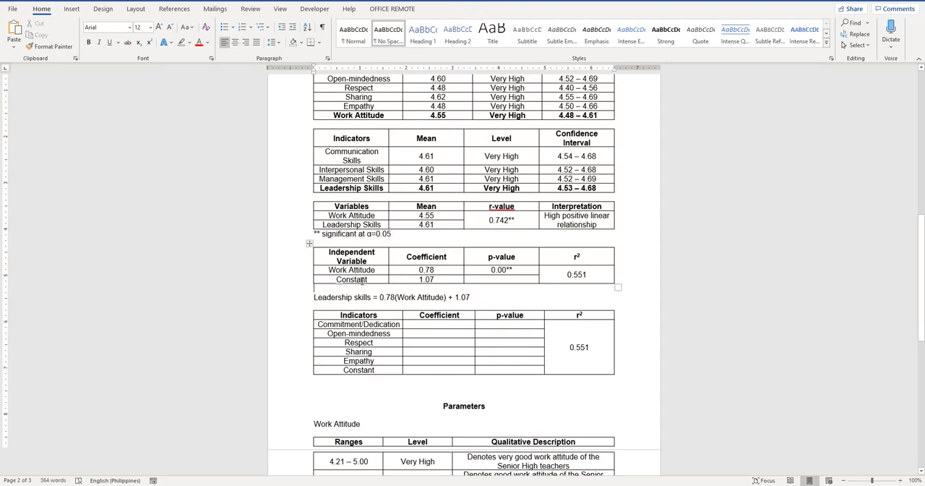
{"action": "key", "text": "ctrl+v"}
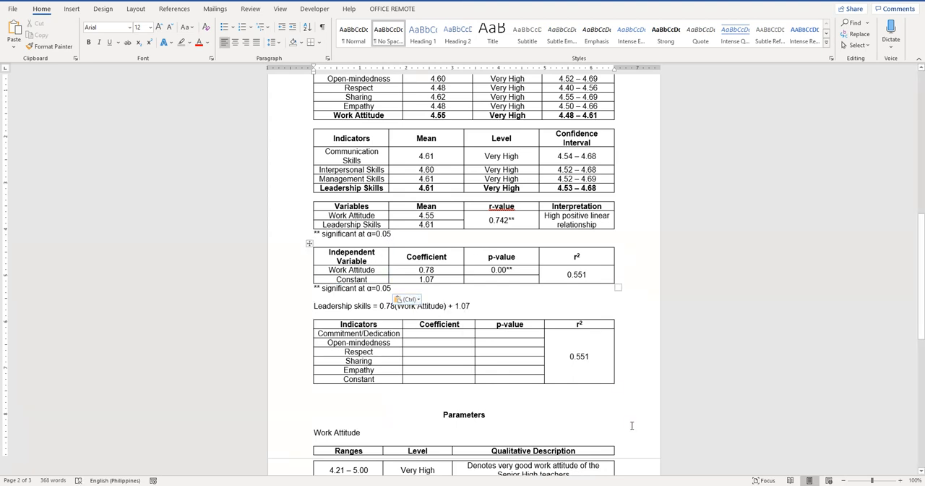
Copy the five-indicator regression output, variables through p-value, from Excel and paste it below the Indicators table in Word
{"action": "key", "text": "alt+Tab"}
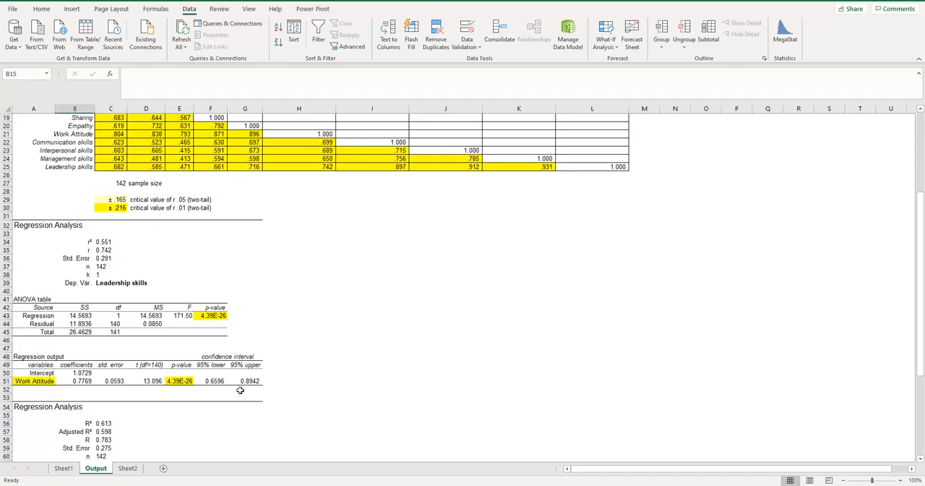
{"action": "scroll", "coordinate": [240, 390], "scroll_direction": "down", "scroll_amount": 8}
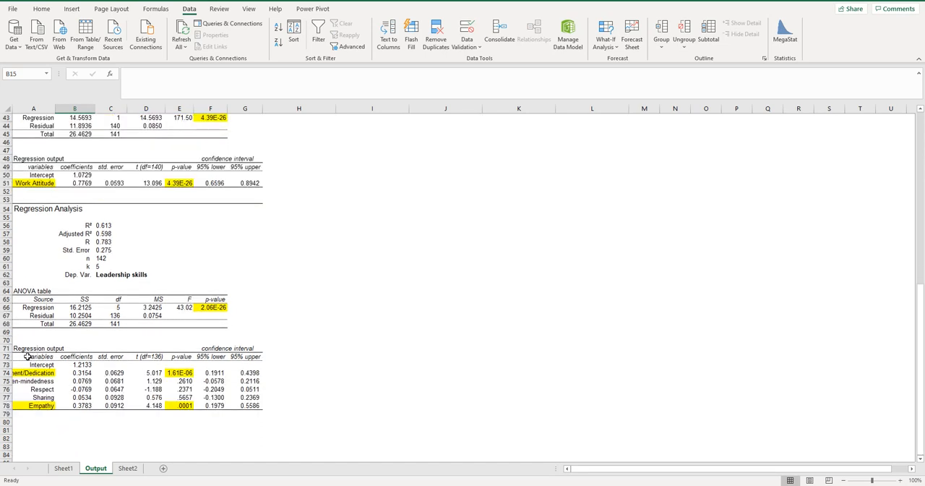
{"action": "left_click_drag", "start_coordinate": [27, 356], "coordinate": [182, 406]}
{"action": "key", "text": "ctrl+c"}
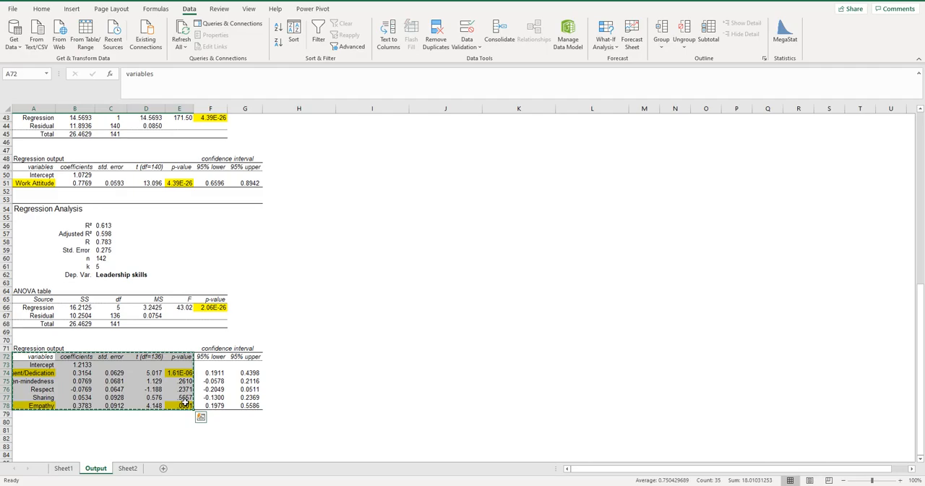
{"action": "key", "text": "alt+Tab"}
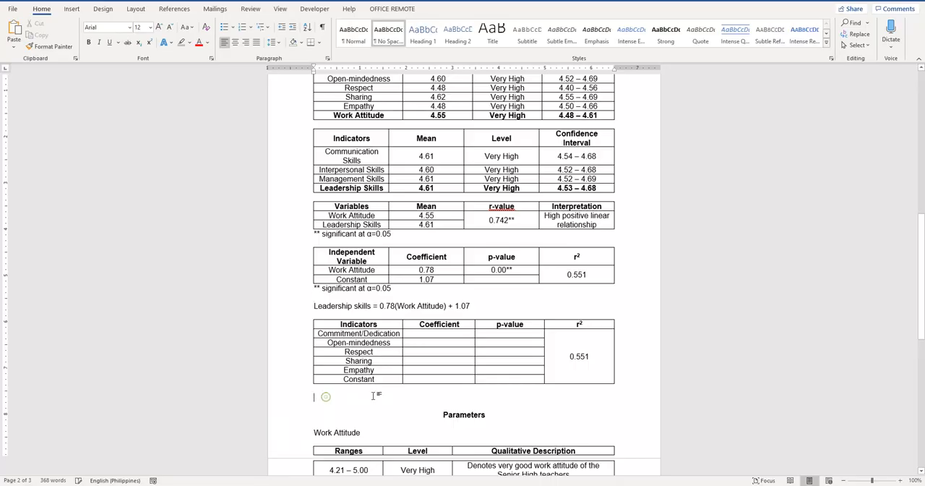
{"action": "left_click", "coordinate": [394, 393]}
{"action": "key", "text": "ctrl+v"}
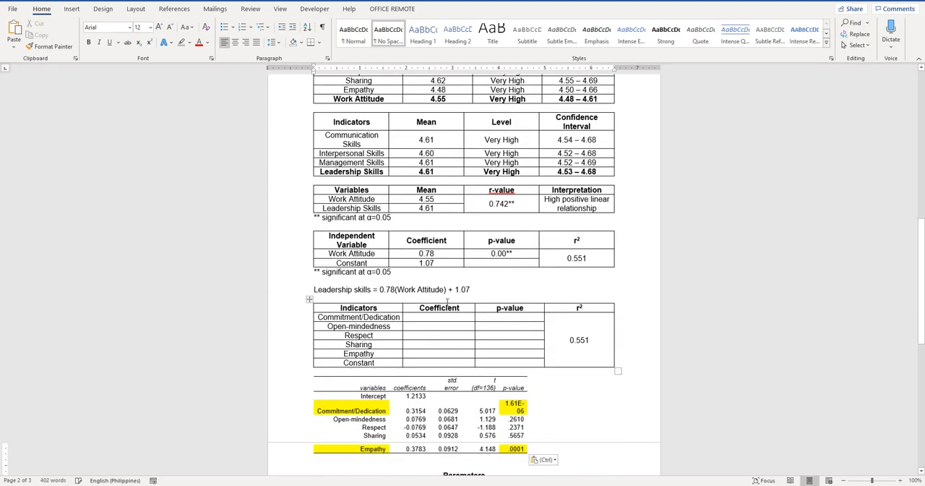
Fill the Coefficient column with 0.32, 0.07, 0.06, 0.09 and 0.09 for the five indicators and 1.21 for Constant
{"action": "left_click", "coordinate": [439, 315]}
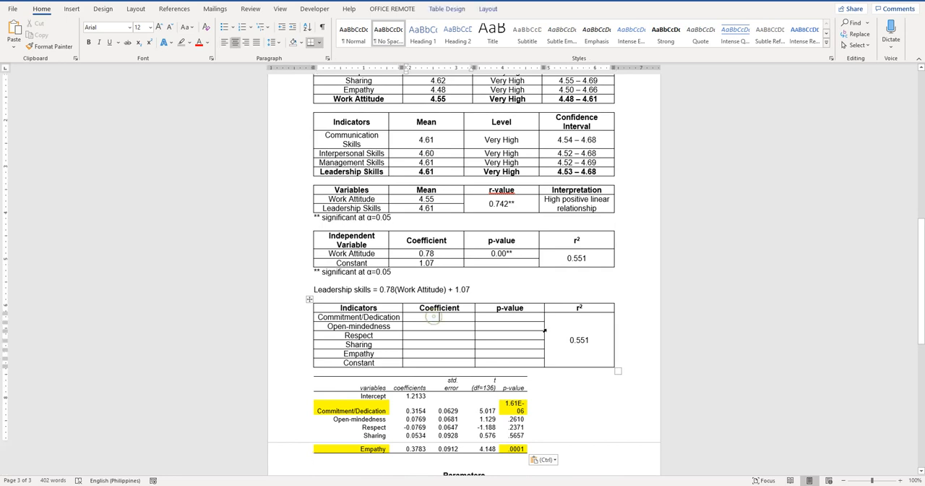
{"action": "type", "text": "0.32"}
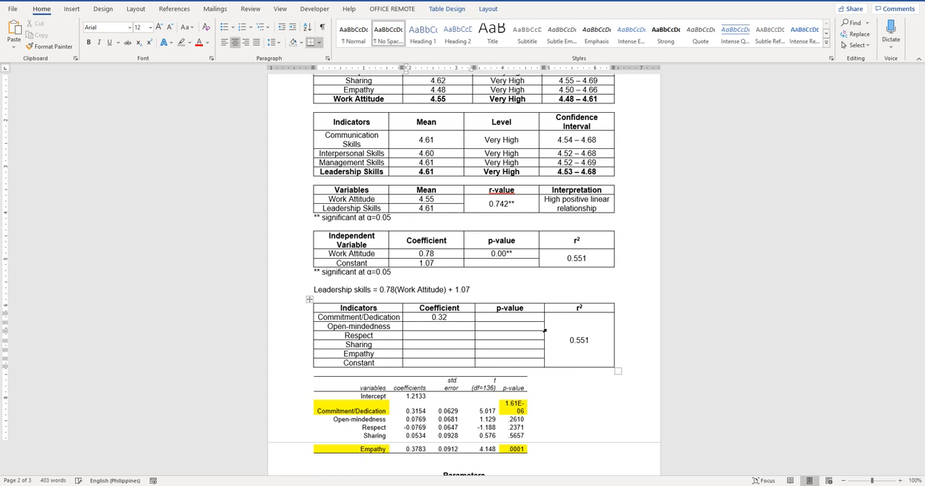
{"action": "key", "text": "Down"}
{"action": "type", "text": "0.07"}
{"action": "key", "text": "Down"}
{"action": "type", "text": "0.06"}
{"action": "key", "text": "Down"}
{"action": "type", "text": "0.09"}
{"action": "key", "text": "Down"}
{"action": "type", "text": "0.09"}
{"action": "key", "text": "Down"}
{"action": "type", "text": "1.21"}
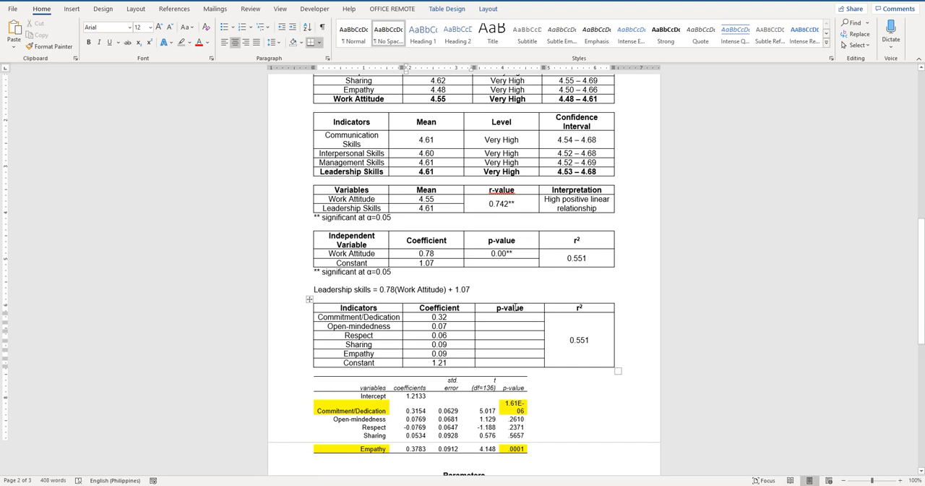
Fill the p-value column for the five indicators with 0.00**, 0.26, 0.24, 0.27 and 0.0001**
{"action": "left_click", "coordinate": [513, 316]}
{"action": "type", "text": "0."}
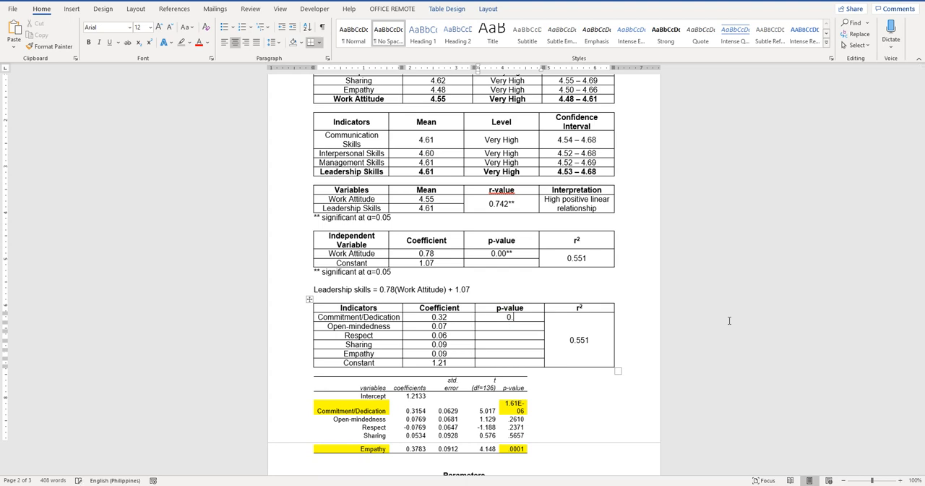
{"action": "type", "text": "00**"}
{"action": "key", "text": "Down"}
{"action": "type", "text": "0.26"}
{"action": "key", "text": "Down"}
{"action": "type", "text": "0.24"}
{"action": "key", "text": "Down"}
{"action": "type", "text": "0.2"}
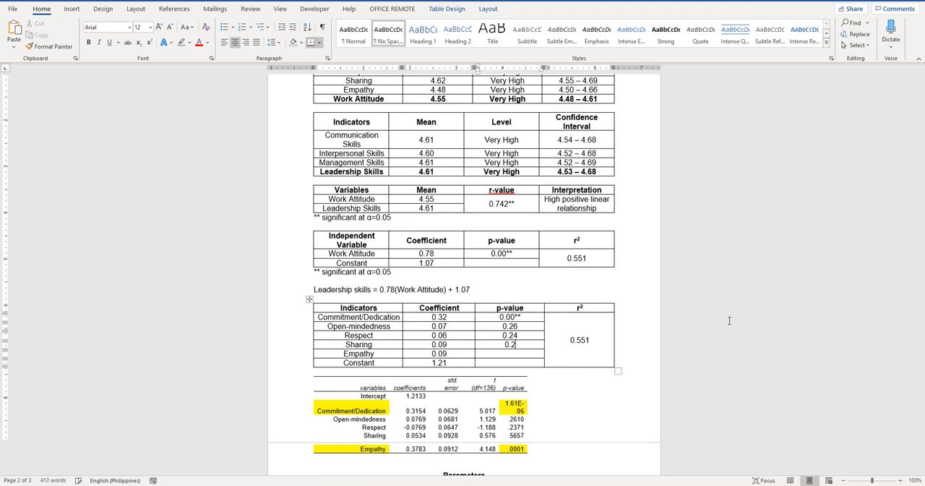
{"action": "type", "text": "7"}
{"action": "key", "text": "Down"}
{"action": "type", "text": "0"}
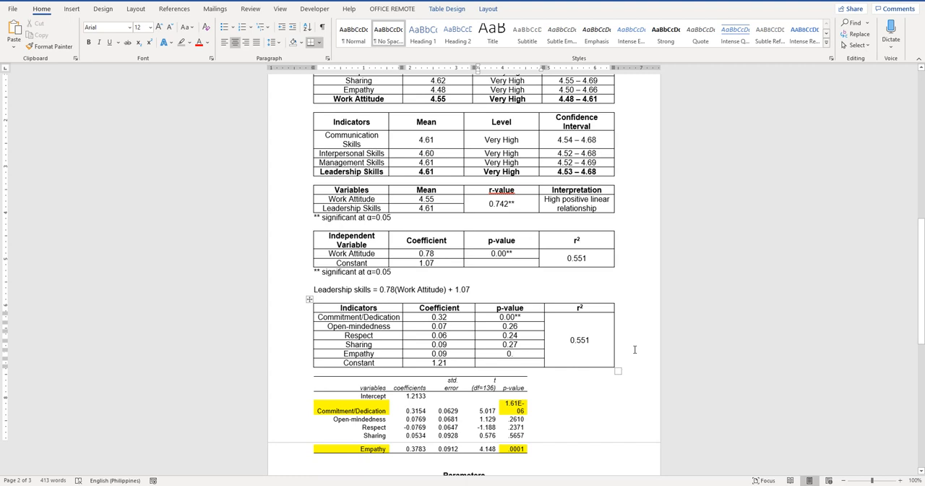
{"action": "type", "text": "0"}
{"action": "type", "text": "00"}
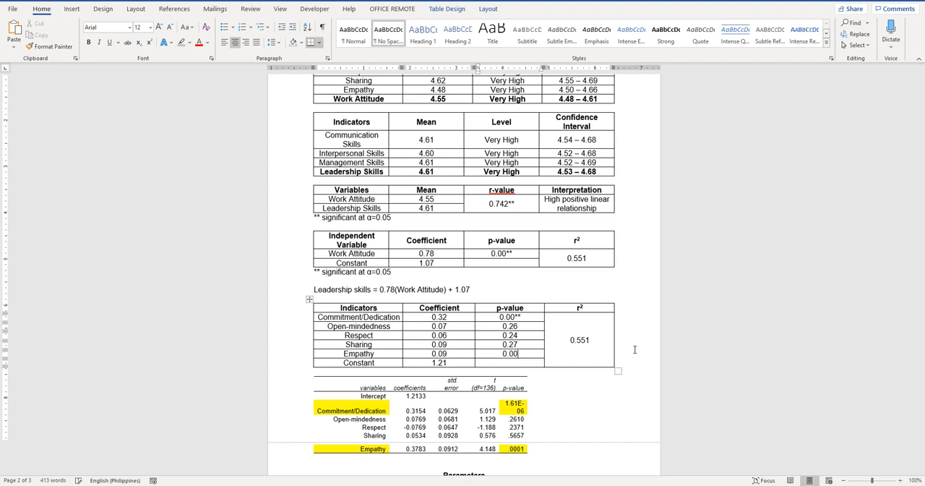
{"action": "type", "text": "1**"}
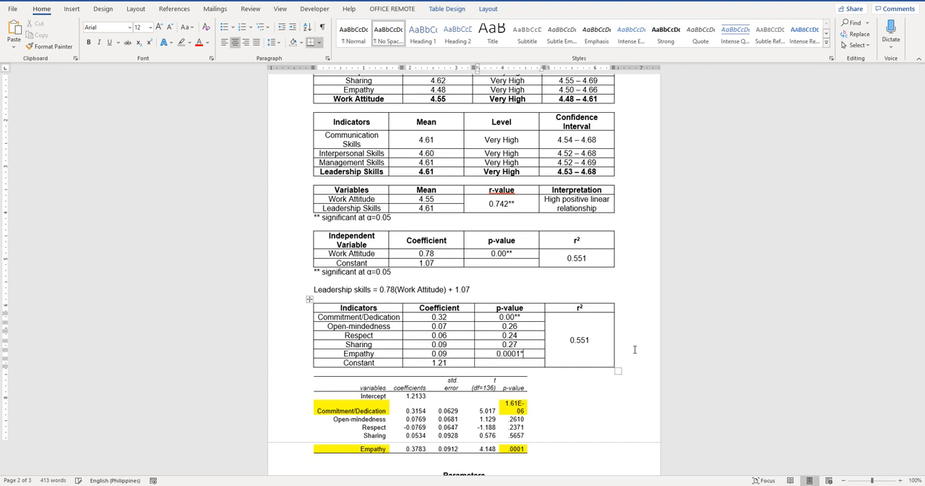
Add a single asterisk to the p-values of Sharing, Respect and Open-mindedness
{"action": "key", "text": "Up"}
{"action": "type", "text": "*"}
{"action": "key", "text": "Up"}
{"action": "type", "text": "*"}
{"action": "key", "text": "Up"}
{"action": "type", "text": "*"}
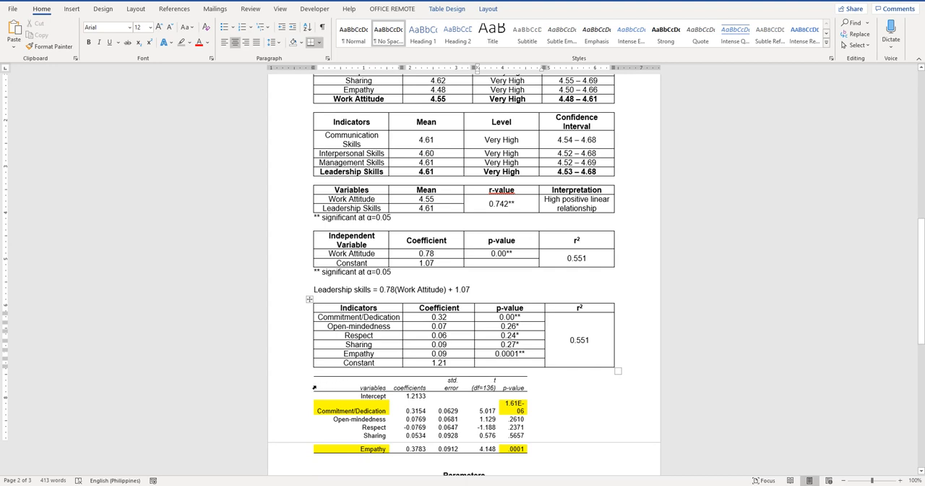
Delete the pasted Excel regression output below the Indicators table
{"action": "left_click", "coordinate": [325, 383]}
{"action": "left_click", "coordinate": [310, 375]}
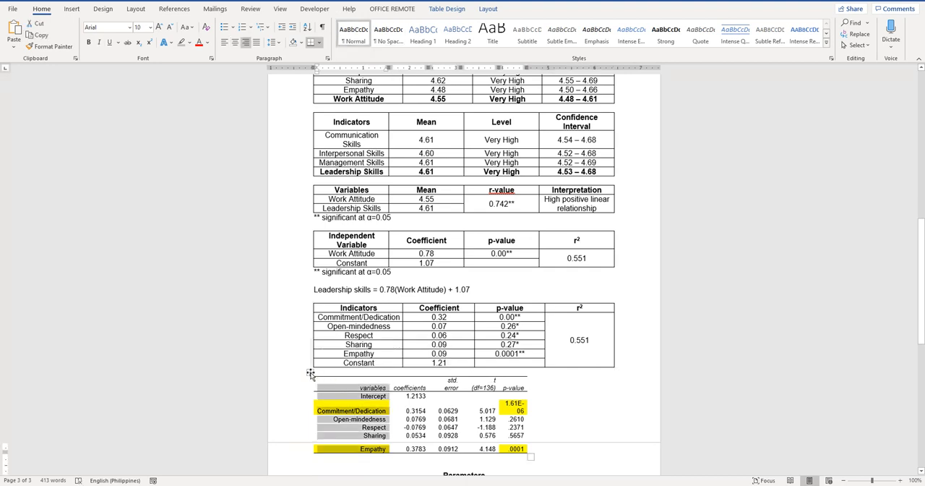
{"action": "right_click", "coordinate": [310, 373]}
{"action": "left_click", "coordinate": [354, 255]}
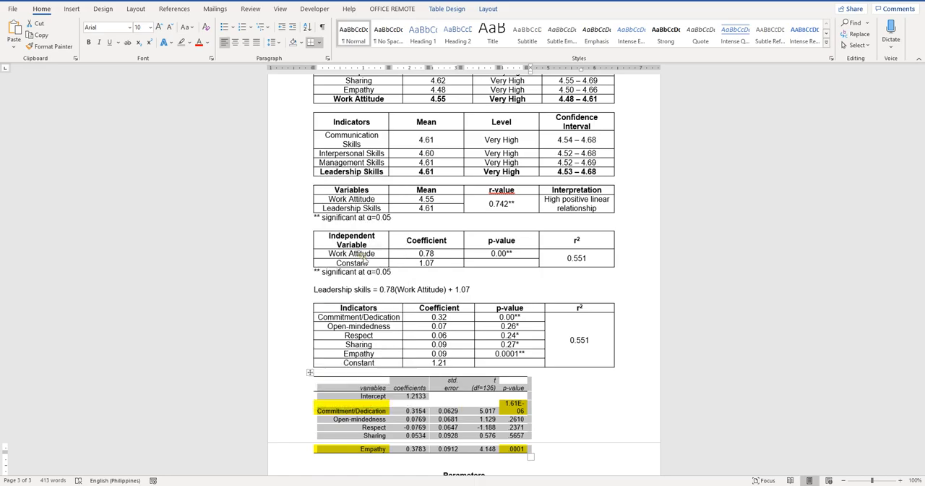
Look up R² of the five-indicator regression in Excel and set the Indicators table's r² cell in Word to 0.613
{"action": "key", "text": "alt+Tab"}
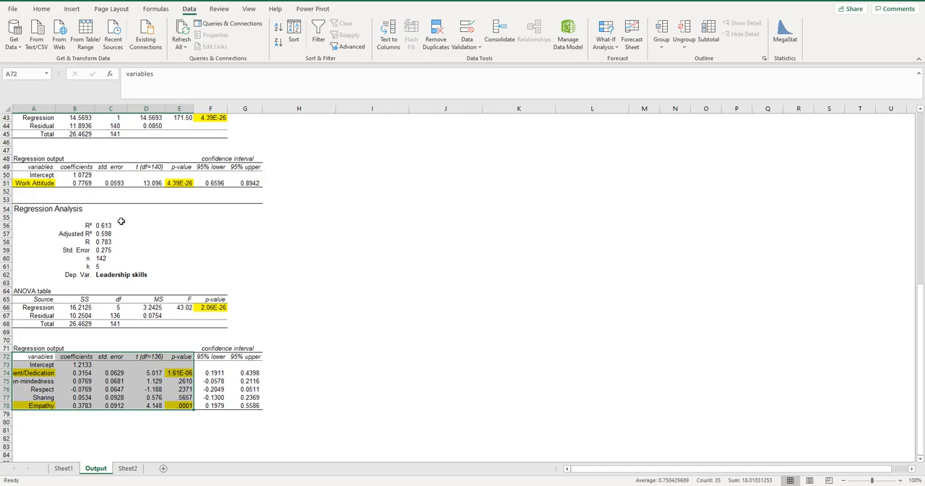
{"action": "key", "text": "alt+Tab"}
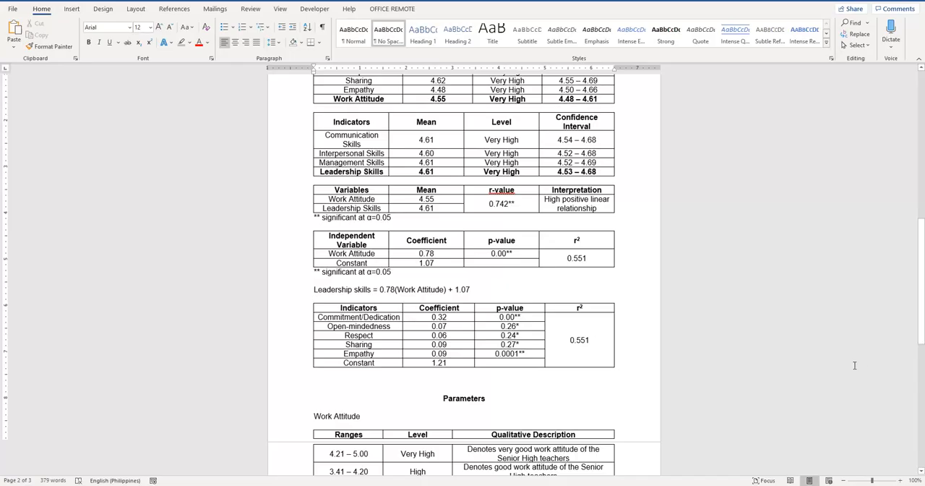
{"action": "left_click", "coordinate": [597, 341]}
{"action": "key", "text": "BackSpace"}
{"action": "key", "text": "BackSpace"}
{"action": "key", "text": "BackSpace"}
{"action": "key", "text": "BackSpace"}
{"action": "type", "text": "."}
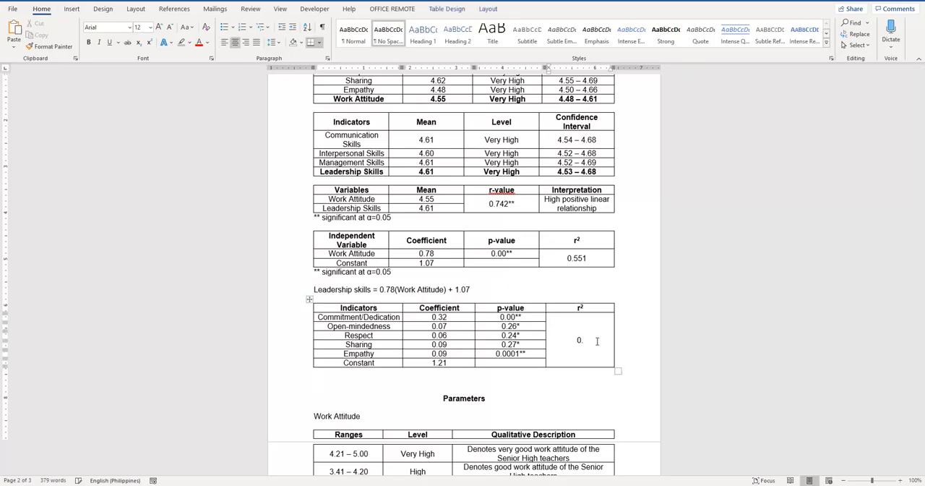
{"action": "type", "text": "613"}
Review Excel's multiple regression output, and examine the Empathy and Commitment/Dedication rows in the Word table
{"action": "key", "text": "alt+Tab"}
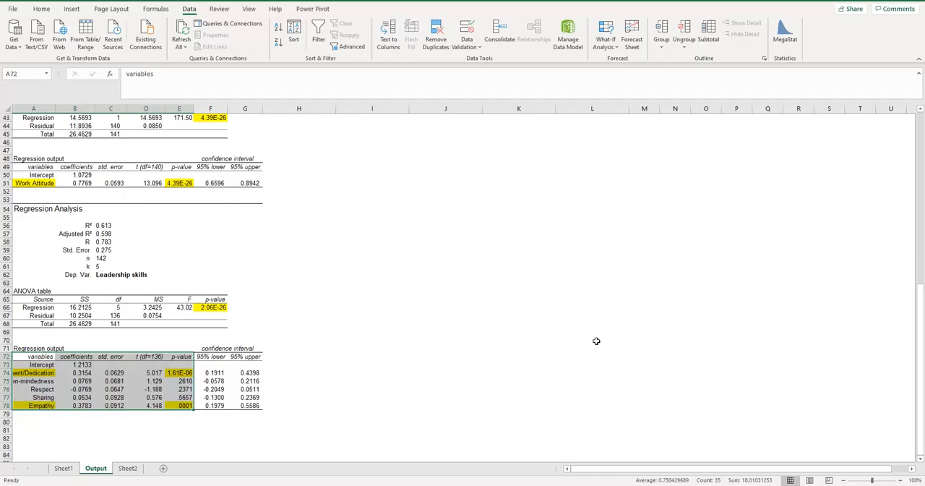
{"action": "key", "text": "alt+Tab"}
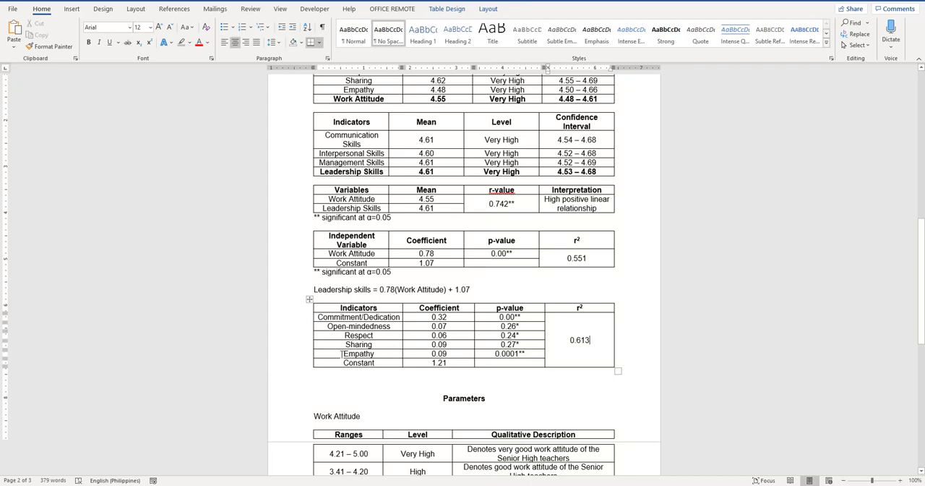
{"action": "left_click_drag", "start_coordinate": [341, 353], "coordinate": [520, 354]}
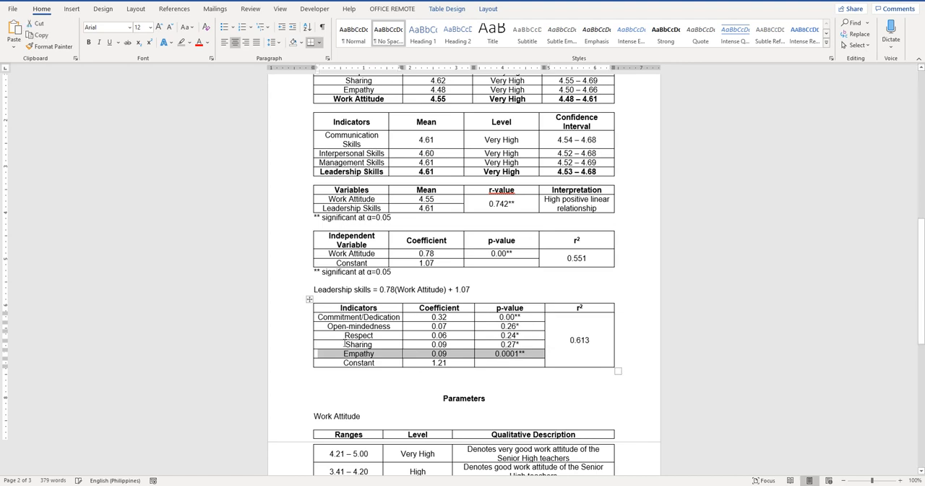
{"action": "left_click_drag", "start_coordinate": [317, 317], "coordinate": [517, 322]}
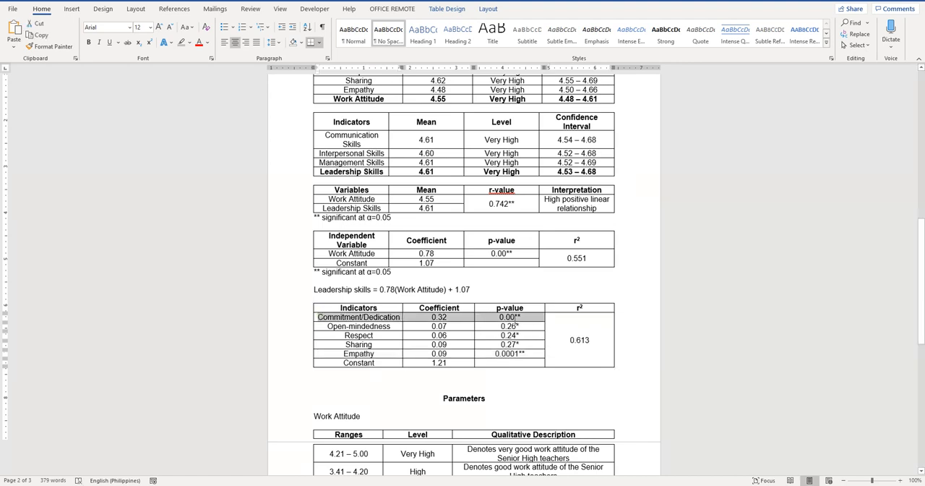